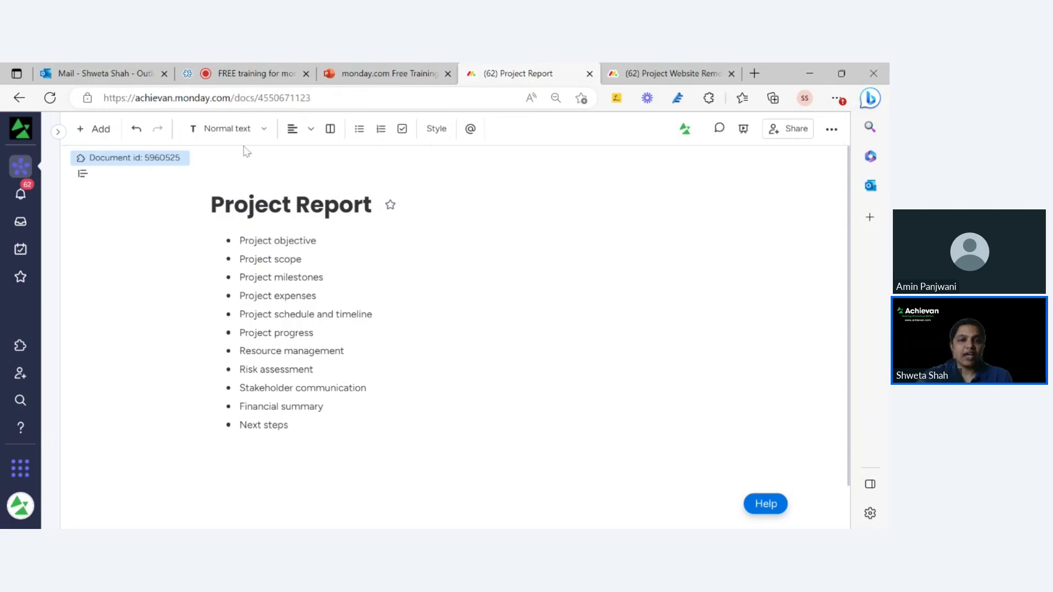
Browse the workspace's add options in the navigation panel, then hide the panel.
{"action": "left_click", "coordinate": [64, 133]}
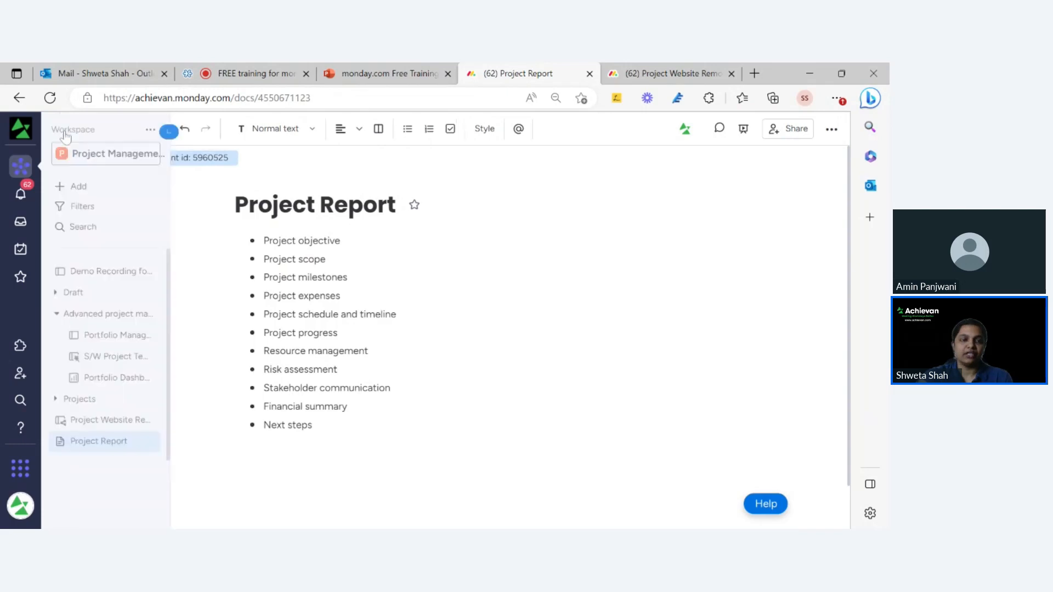
{"action": "left_click", "coordinate": [104, 189]}
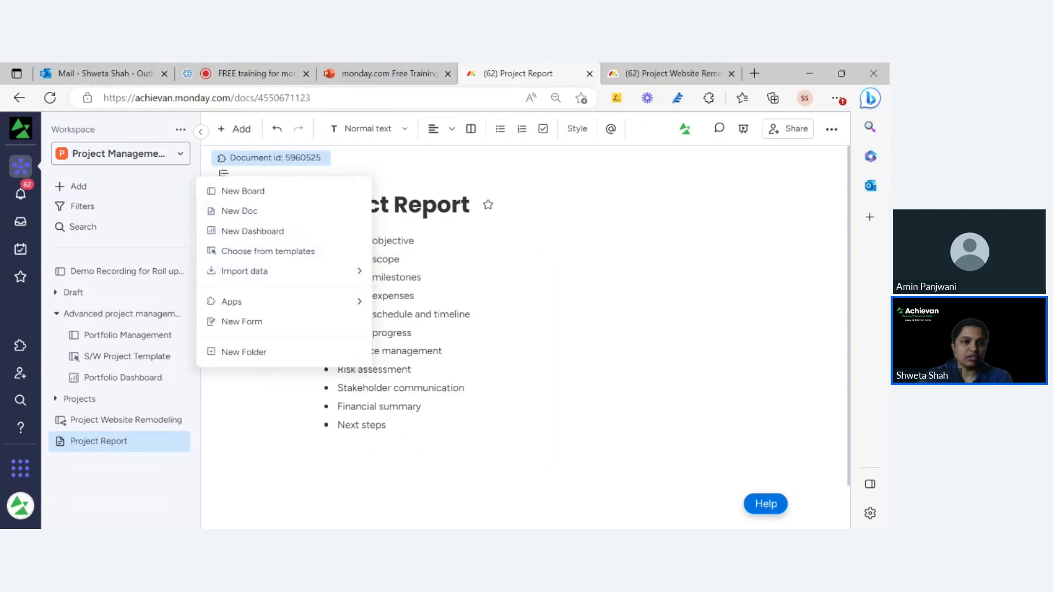
{"action": "left_click", "coordinate": [201, 131]}
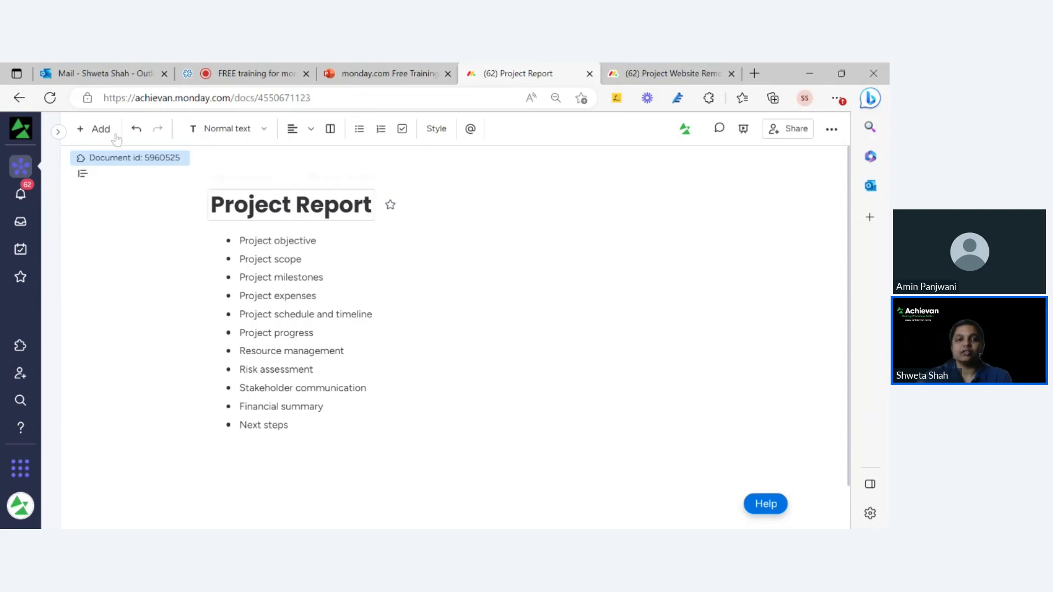
Open the Portfolio Dashboard in a new tab with navigation collapsed and review its widgets.
{"action": "left_click", "coordinate": [62, 132]}
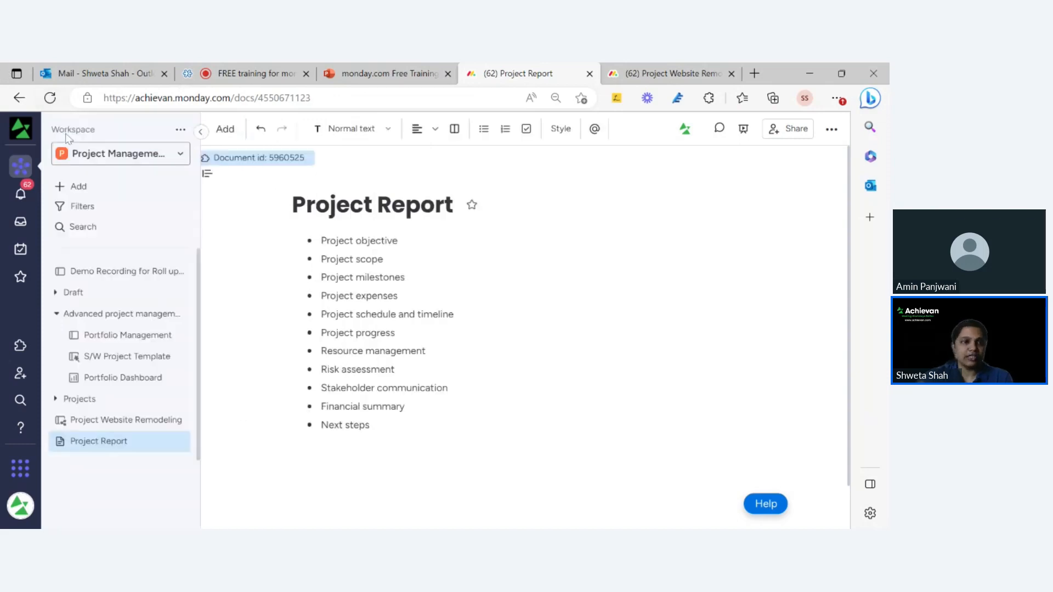
{"action": "right_click", "coordinate": [152, 386]}
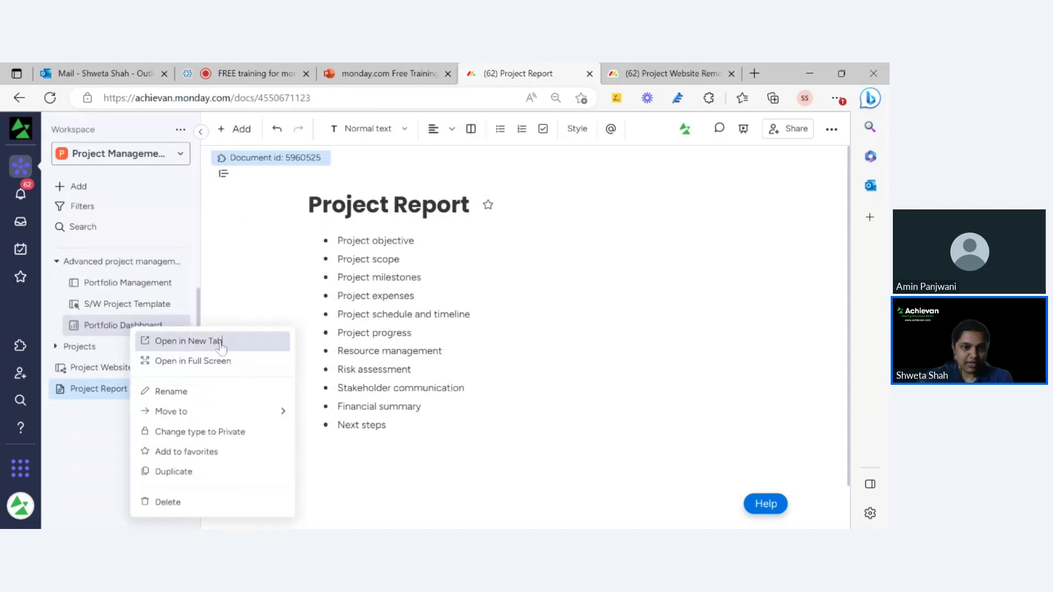
{"action": "left_click", "coordinate": [220, 343]}
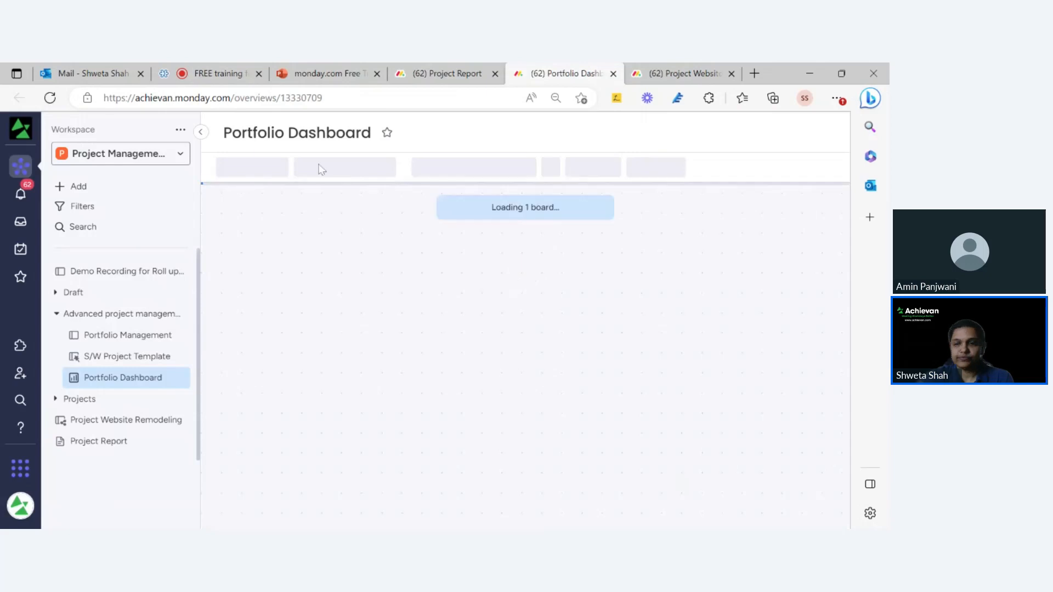
{"action": "left_click", "coordinate": [200, 134]}
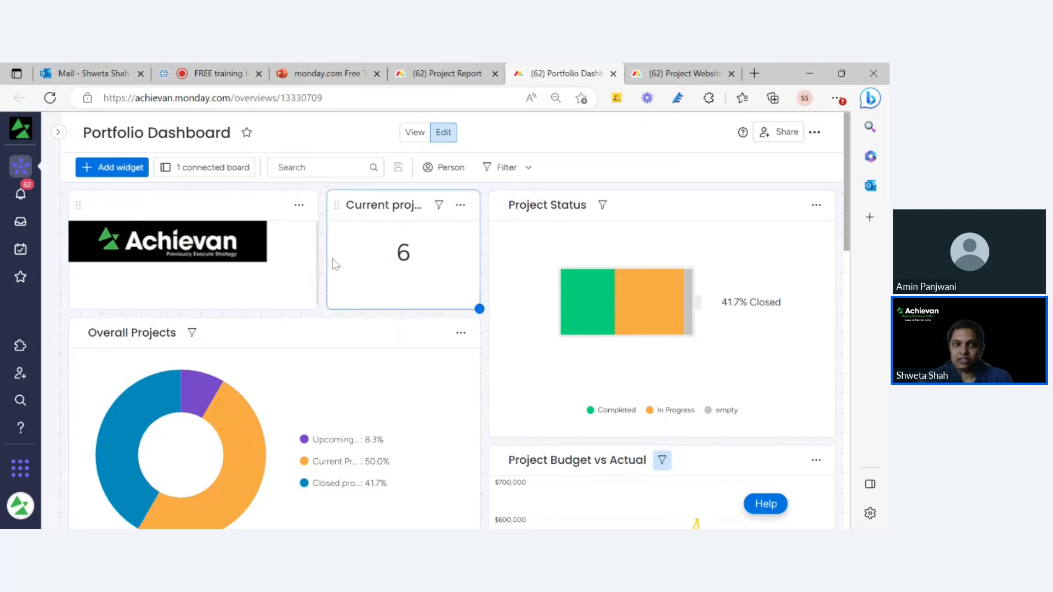
{"action": "scroll", "coordinate": [563, 308], "scroll_direction": "down", "scroll_amount": 3}
{"action": "scroll", "coordinate": [590, 322], "scroll_direction": "down", "scroll_amount": 4}
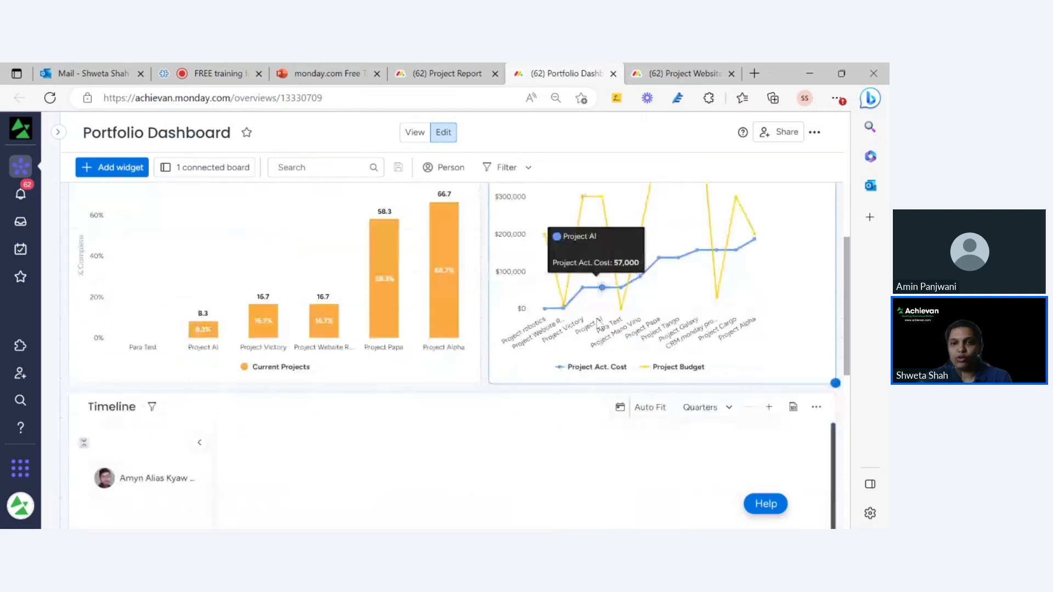
{"action": "scroll", "coordinate": [849, 277], "scroll_direction": "up", "scroll_amount": 5}
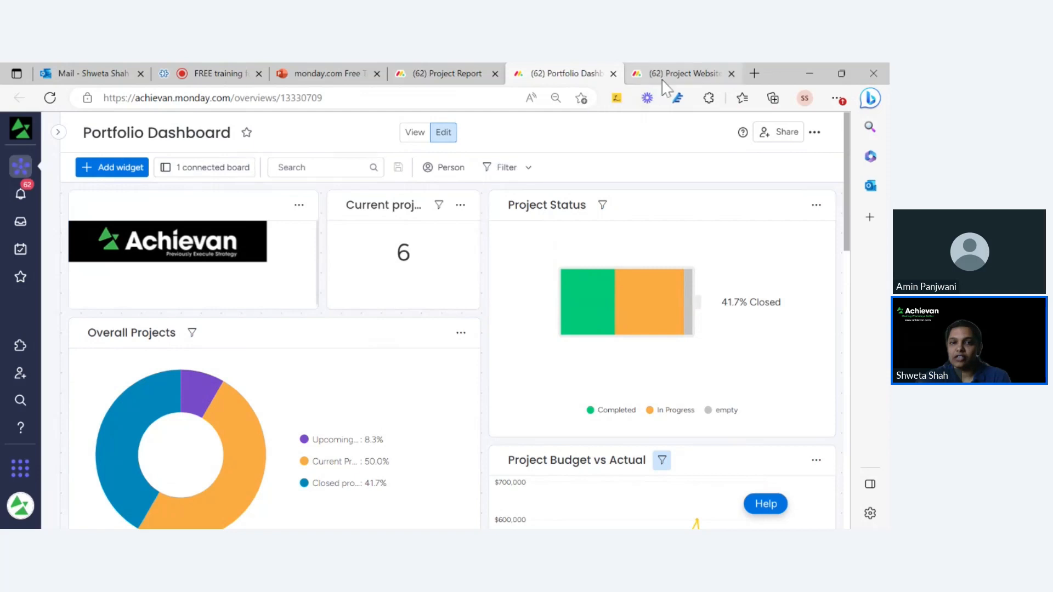
Paste the 'By Nov 2023' objective paragraph as plain text under Project objective.
{"action": "left_click", "coordinate": [439, 76]}
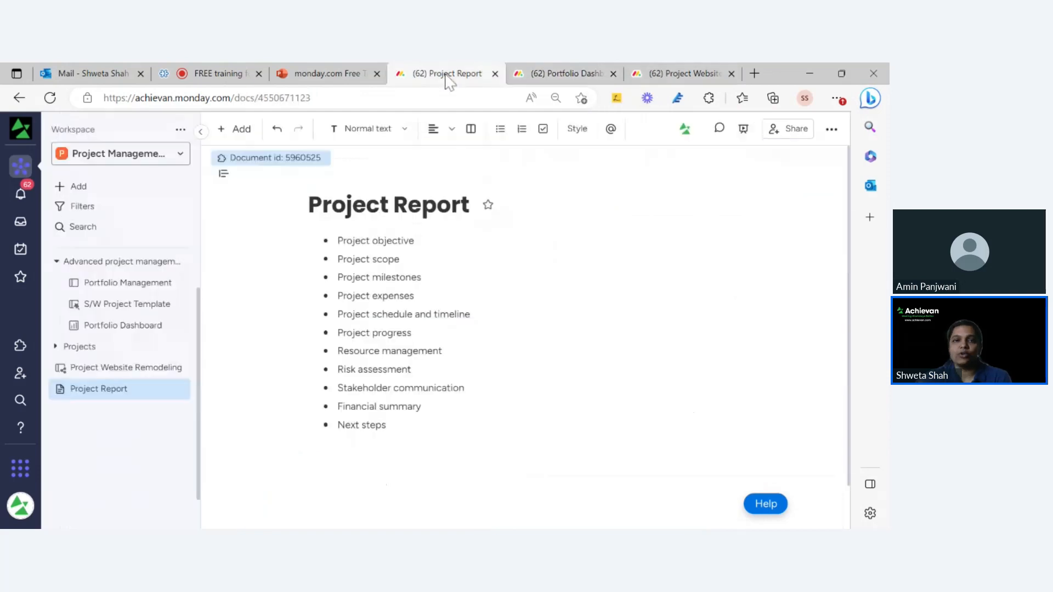
{"action": "left_click", "coordinate": [201, 131]}
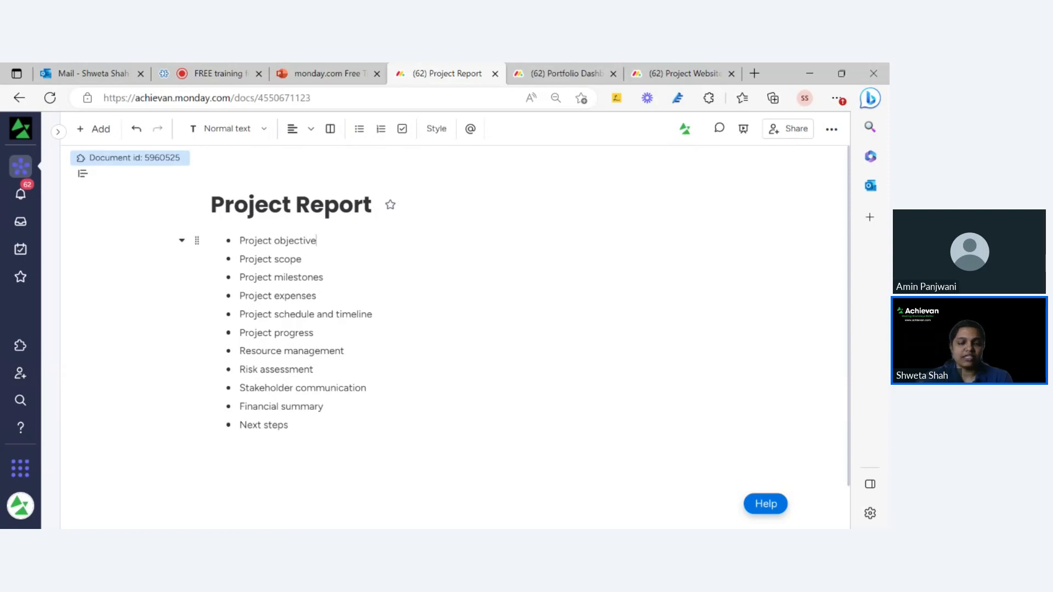
{"action": "key", "text": "Return"}
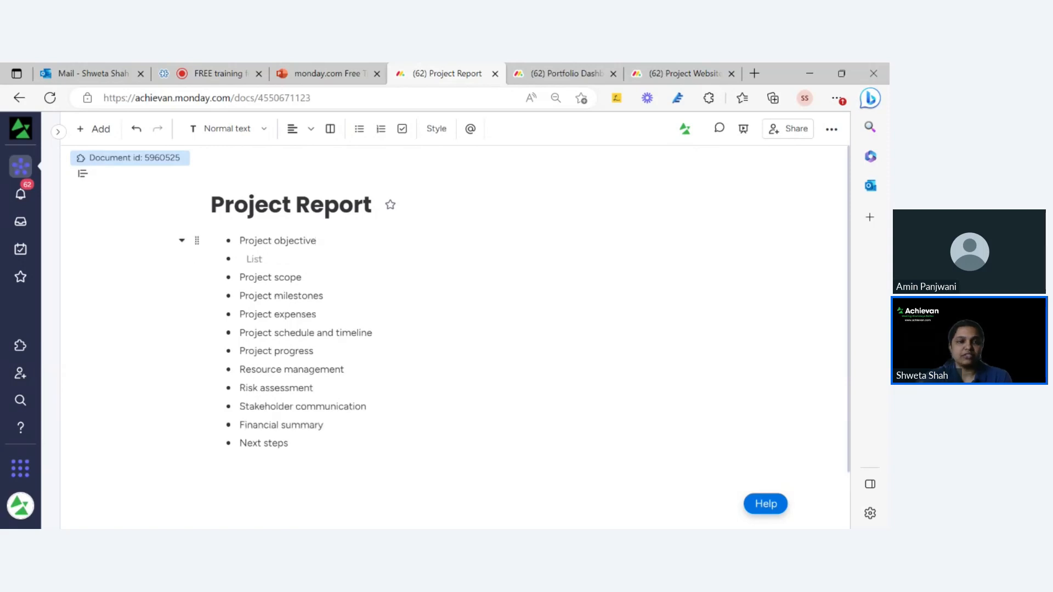
{"action": "key", "text": "Return"}
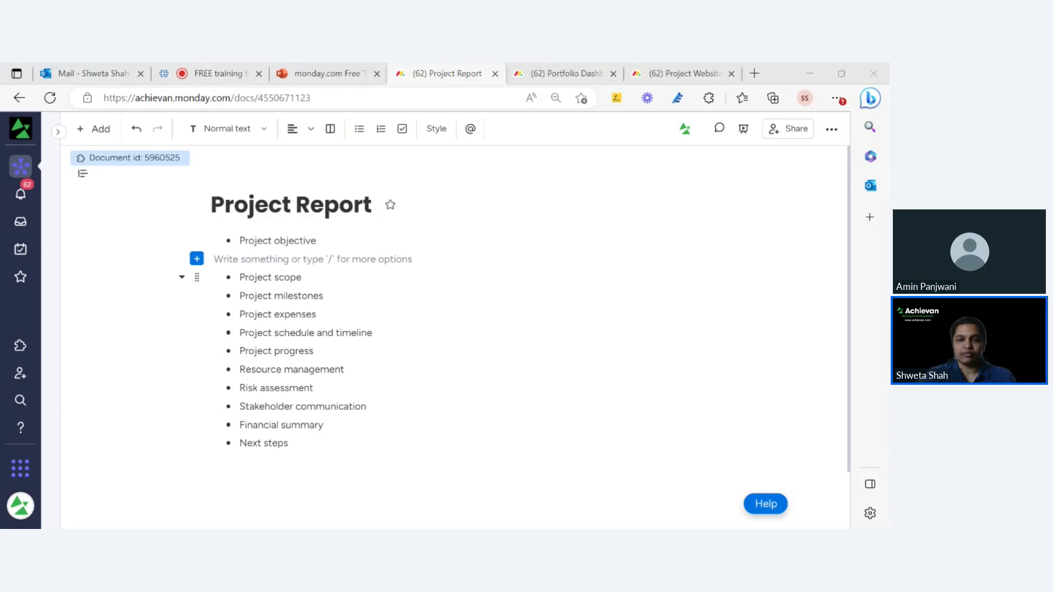
{"action": "left_click", "coordinate": [307, 258]}
{"action": "type", "text": "By Nov 2023, our senior web development team is going to develop a remodeled website, including a new logo, using their additional six hours per week. Every Friday, they're going to give us an update report on what they've accomplished and what they still have left to complete. We're allotting them a budget of $10,000 for completion of the project."}
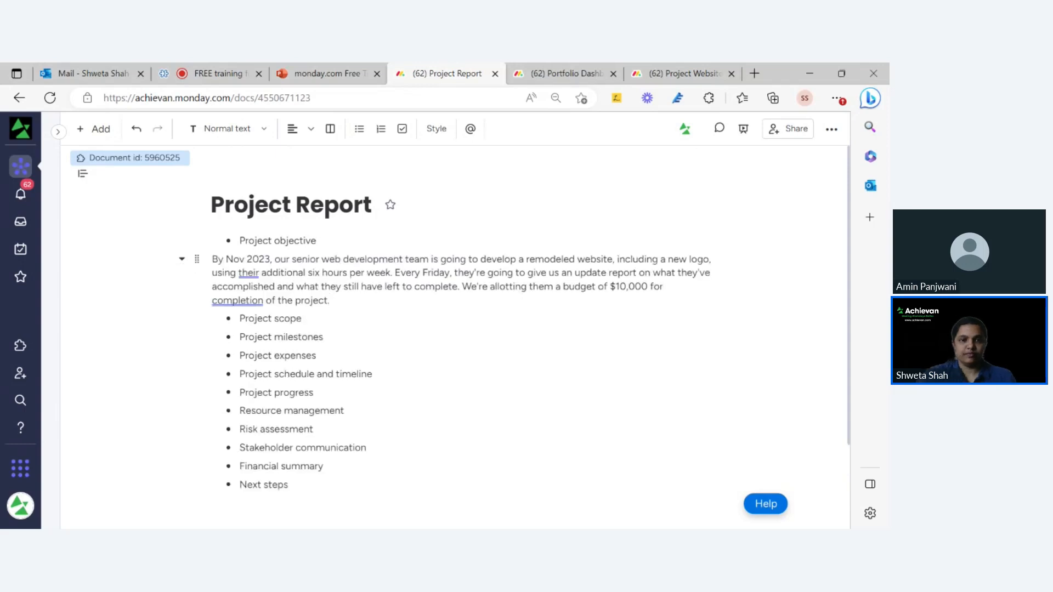
{"action": "key", "text": "Return"}
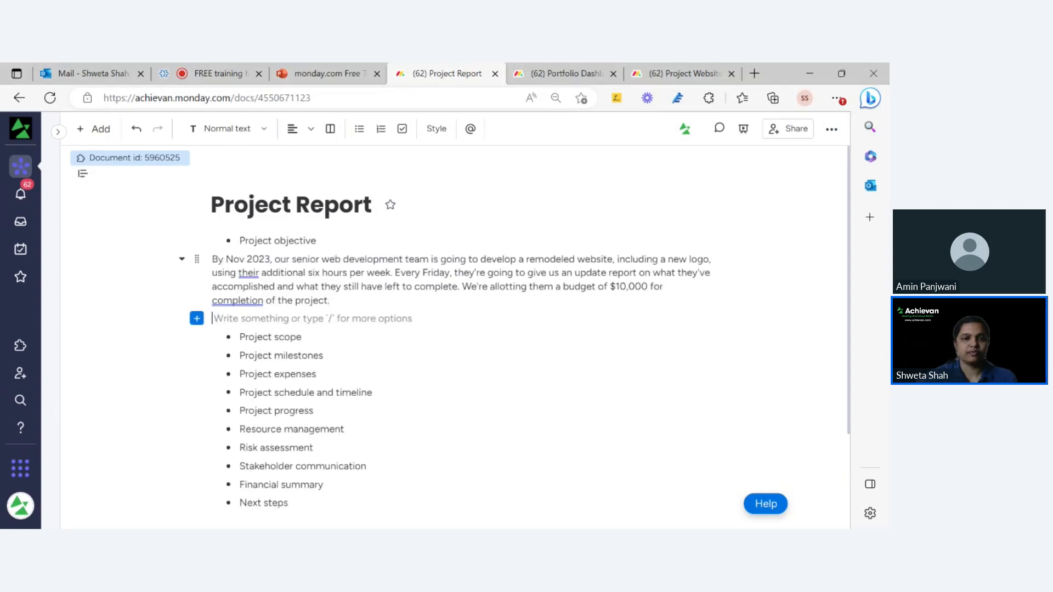
Add a blank line below Project scope and place the caret at the title's start.
{"action": "left_click", "coordinate": [303, 337]}
{"action": "key", "text": "Return"}
{"action": "key", "text": "Return"}
{"action": "key", "text": "Return"}
{"action": "key", "text": "Return"}
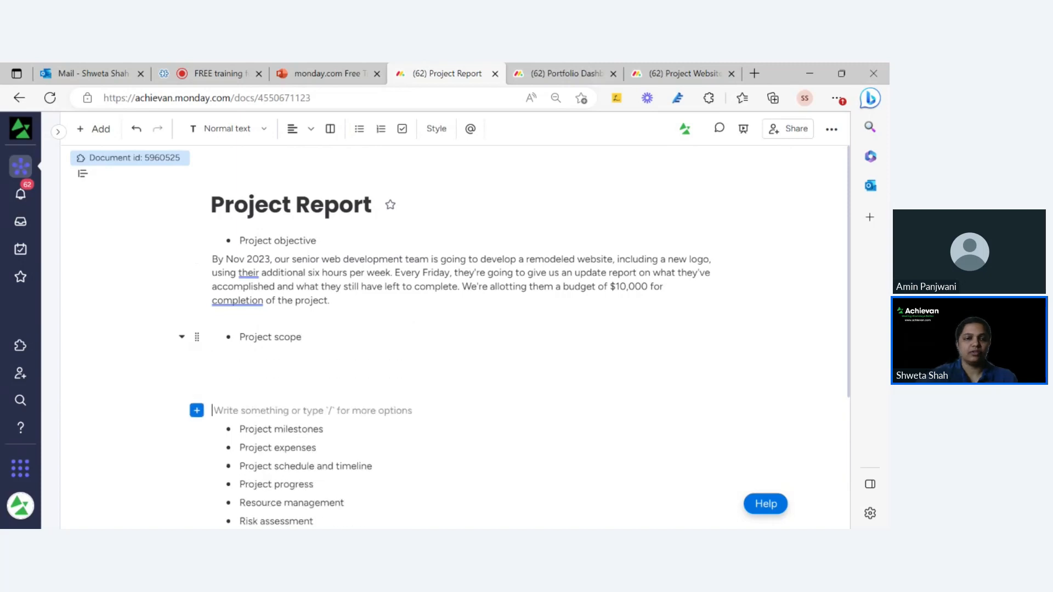
{"action": "scroll", "coordinate": [455, 329], "scroll_direction": "down", "scroll_amount": 3}
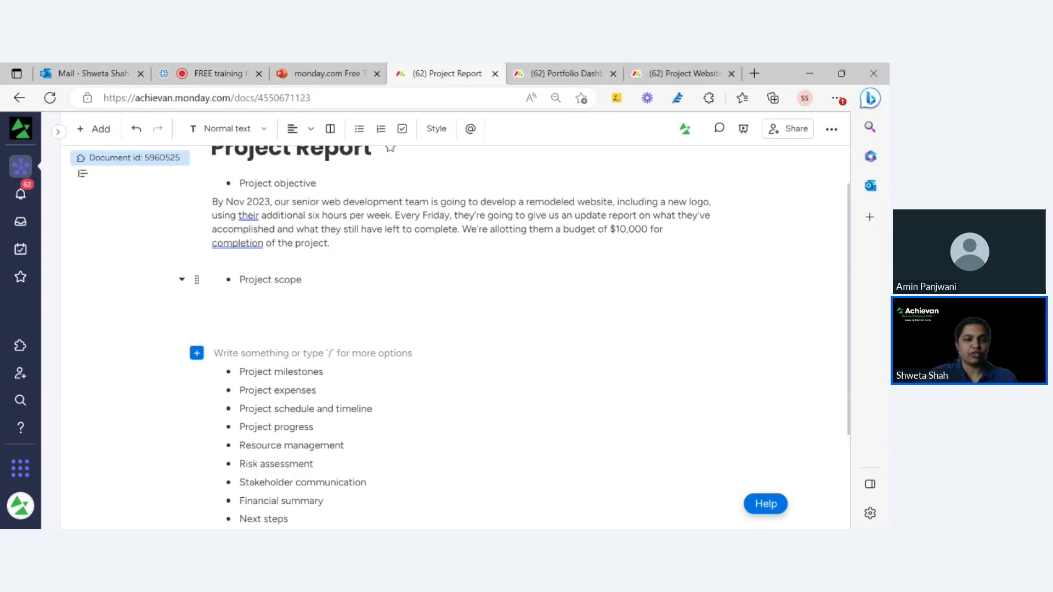
{"action": "scroll", "coordinate": [455, 334], "scroll_direction": "up", "scroll_amount": 3}
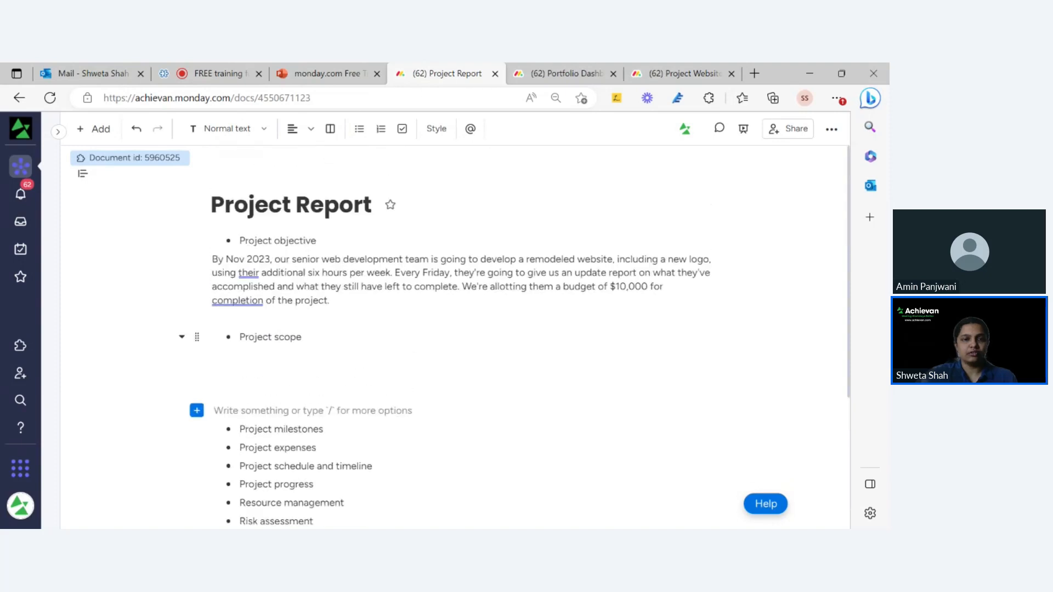
{"action": "left_click", "coordinate": [329, 205]}
{"action": "left_click", "coordinate": [212, 206]}
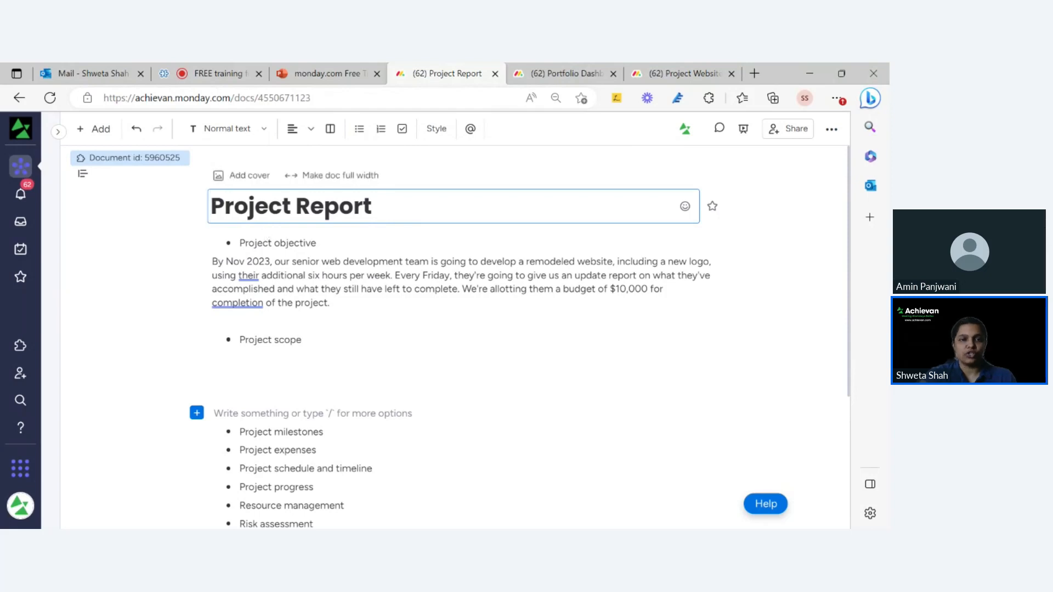
Retitle the doc 'Project Website Remodeling Report' using the board name copied from its tab.
{"action": "left_click", "coordinate": [649, 79]}
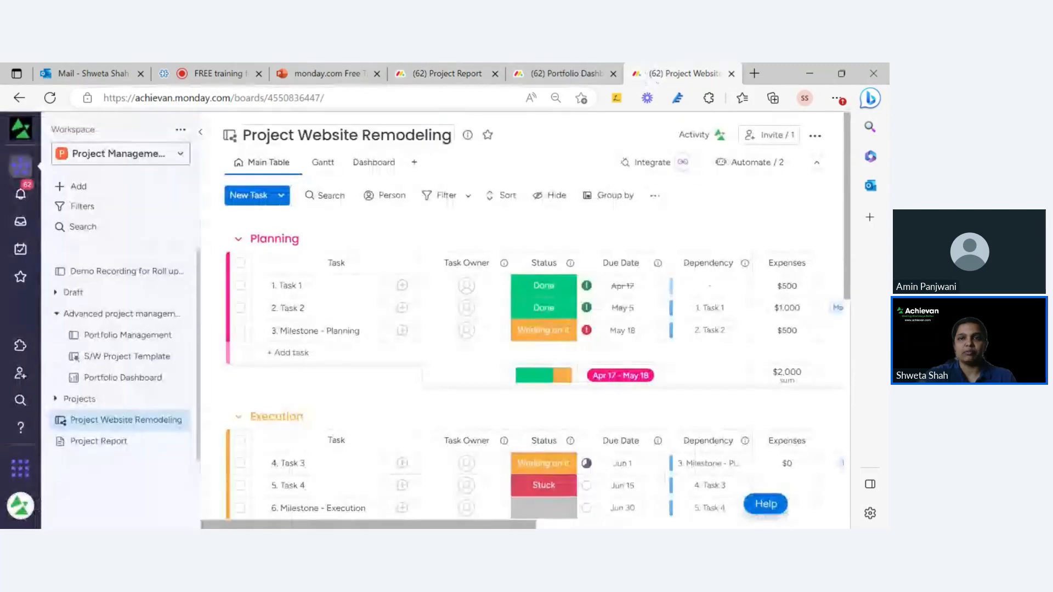
{"action": "double_click", "coordinate": [328, 133]}
{"action": "key", "text": "ctrl+a"}
{"action": "key", "text": "ctrl+c"}
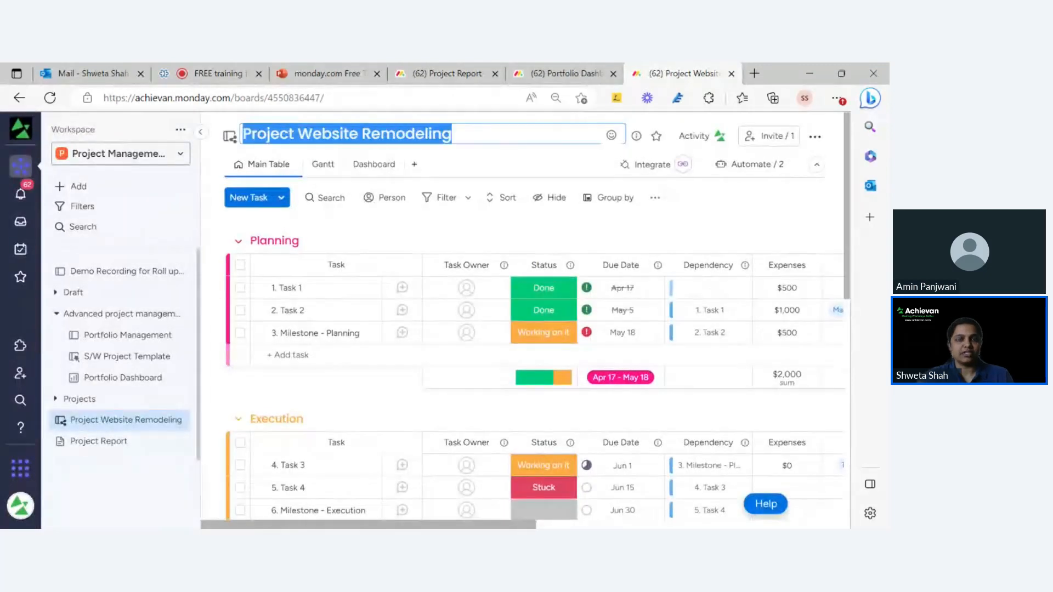
{"action": "left_click", "coordinate": [477, 77]}
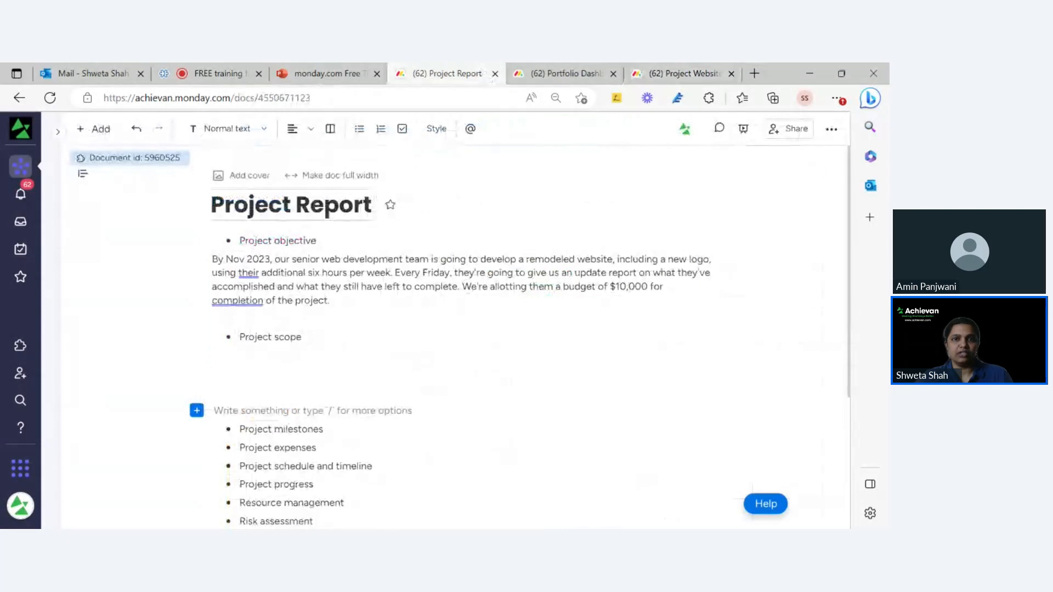
{"action": "left_click", "coordinate": [295, 206]}
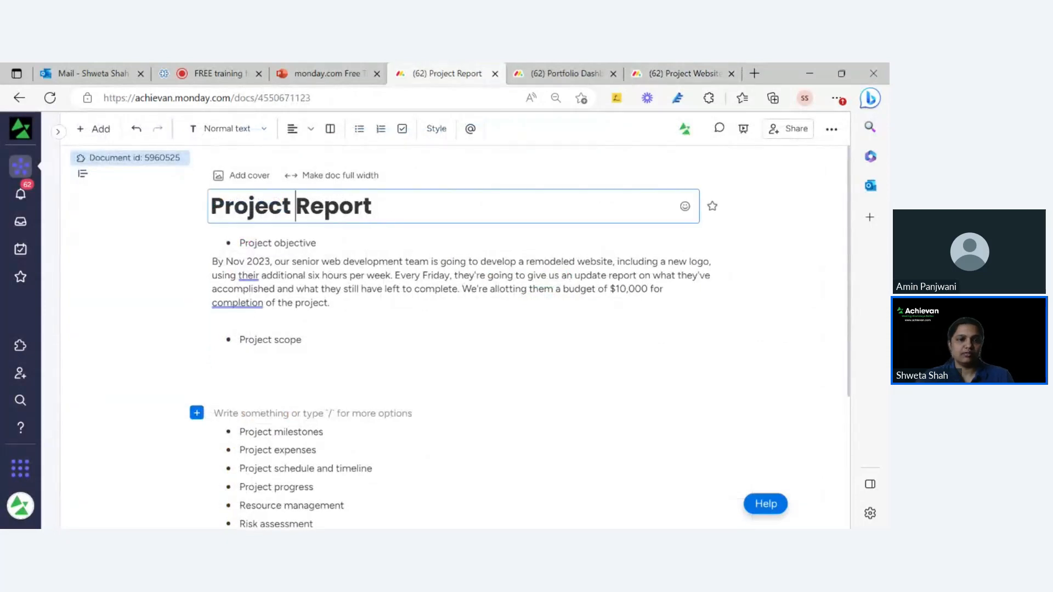
{"action": "key", "text": "ctrl+v"}
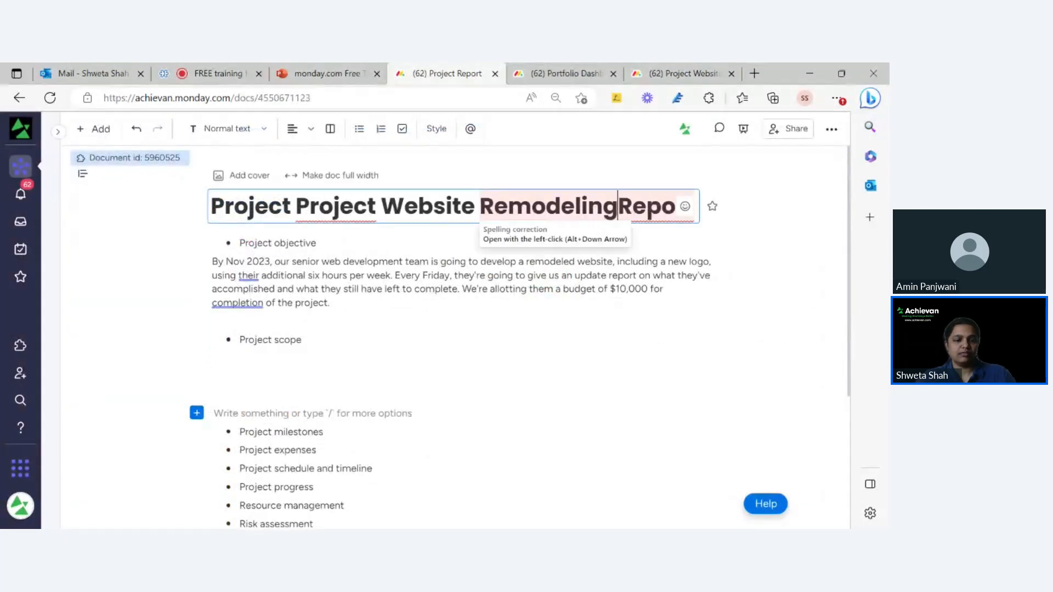
{"action": "left_click", "coordinate": [381, 206]}
{"action": "key", "text": "BackSpace"}
{"action": "key", "text": "BackSpace"}
{"action": "key", "text": "BackSpace"}
{"action": "key", "text": "BackSpace"}
{"action": "key", "text": "BackSpace"}
{"action": "key", "text": "BackSpace"}
{"action": "key", "text": "BackSpace"}
{"action": "key", "text": "BackSpace"}
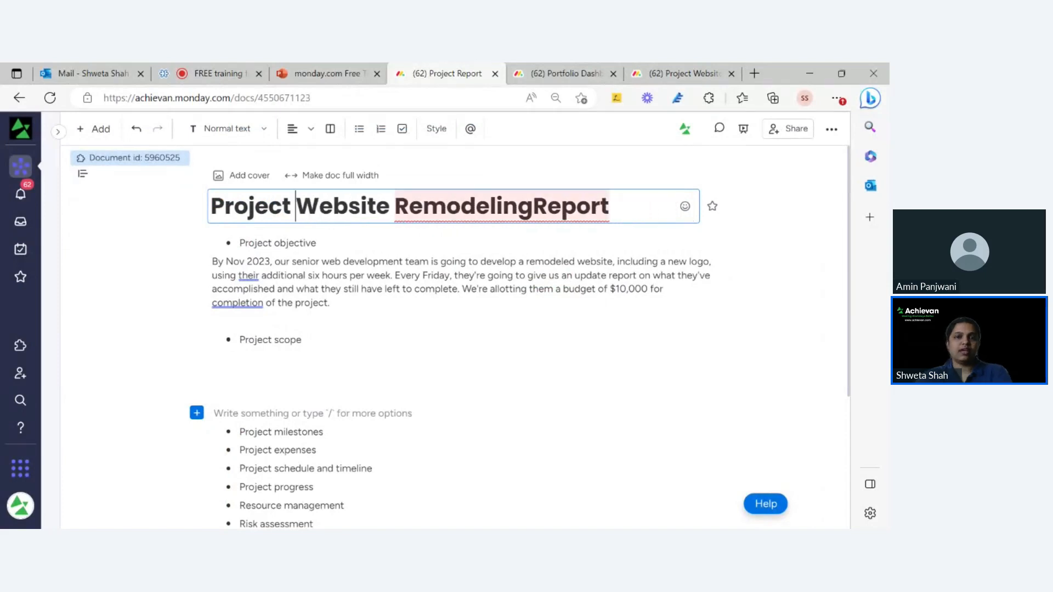
{"action": "left_click", "coordinate": [534, 207]}
{"action": "left_click", "coordinate": [356, 322]}
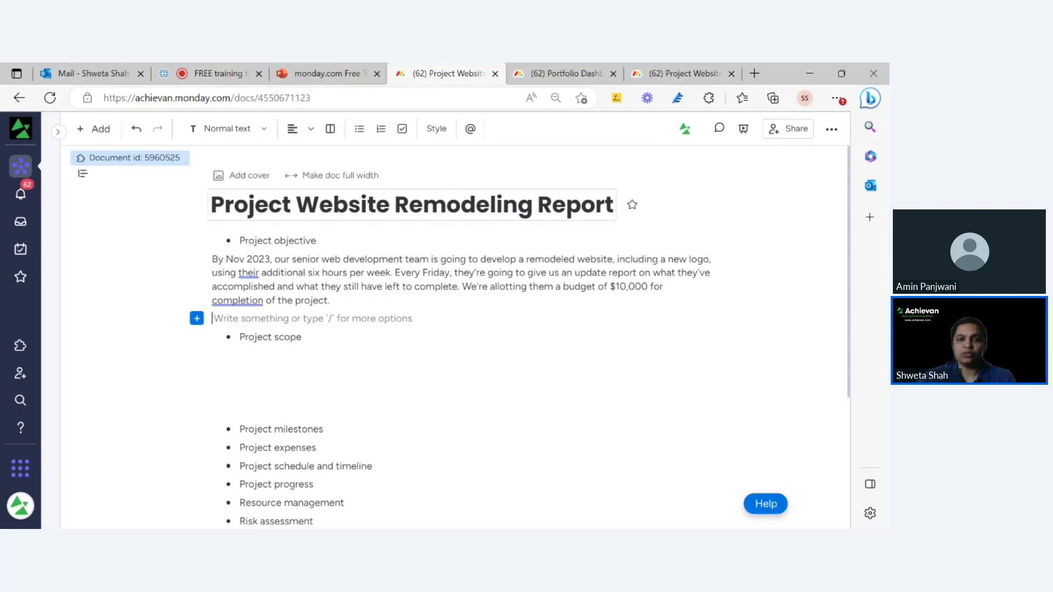
Open an empty line beneath the Project milestones bullet, above Project expenses.
{"action": "left_click", "coordinate": [266, 356]}
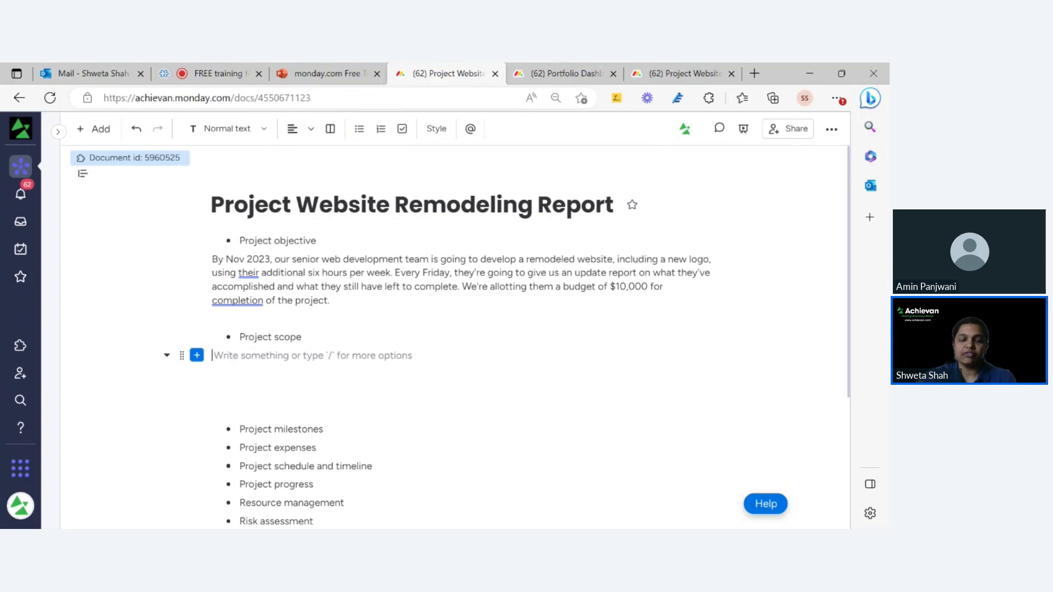
{"action": "scroll", "coordinate": [455, 329], "scroll_direction": "down", "scroll_amount": 2}
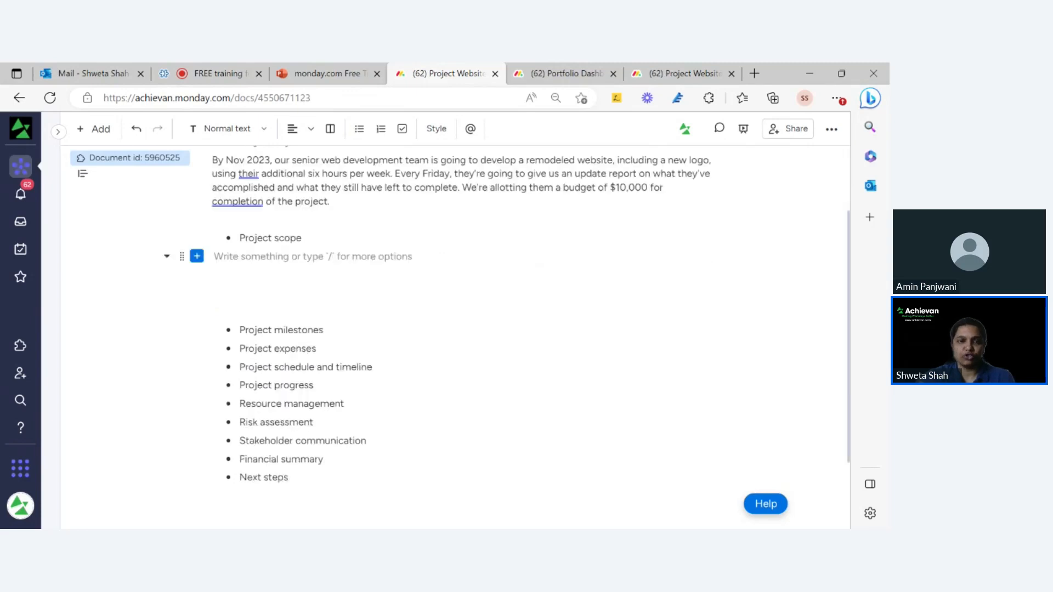
{"action": "scroll", "coordinate": [455, 329], "scroll_direction": "up", "scroll_amount": 2}
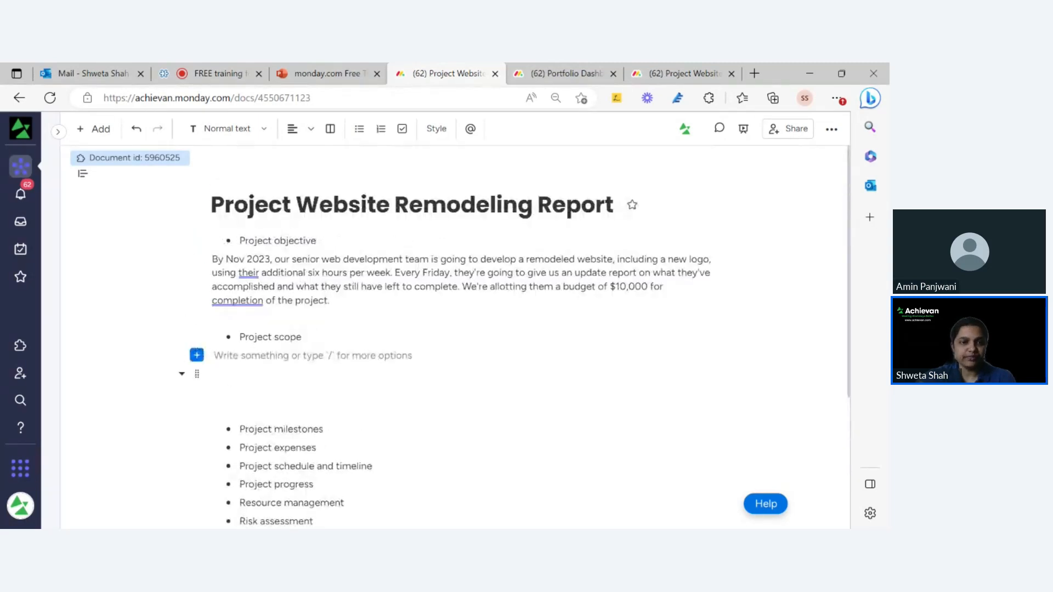
{"action": "scroll", "coordinate": [456, 329], "scroll_direction": "down", "scroll_amount": 1}
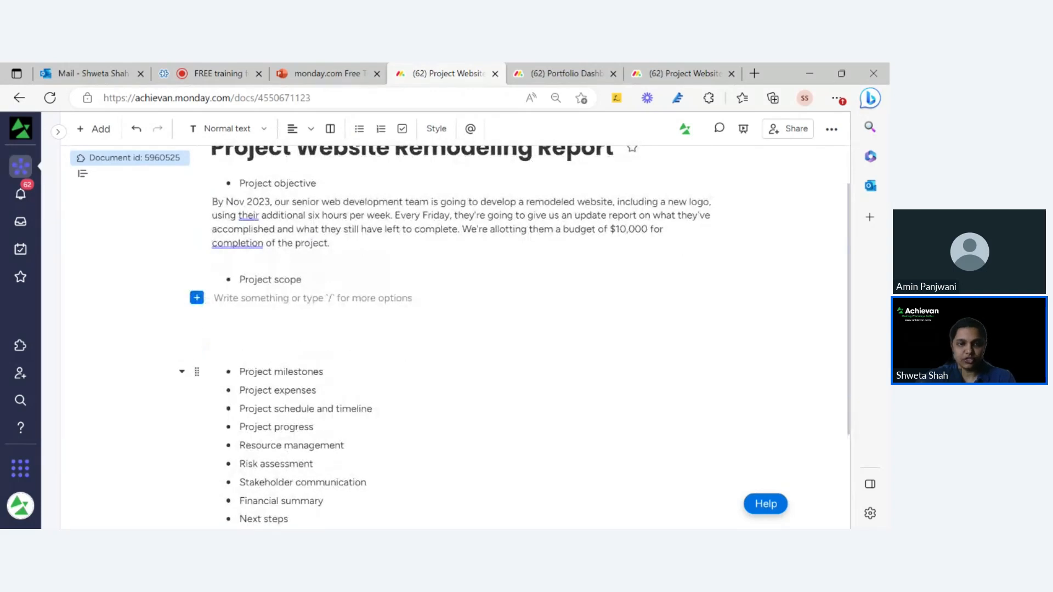
{"action": "left_click", "coordinate": [325, 372]}
{"action": "scroll", "coordinate": [324, 371], "scroll_direction": "down", "scroll_amount": 2}
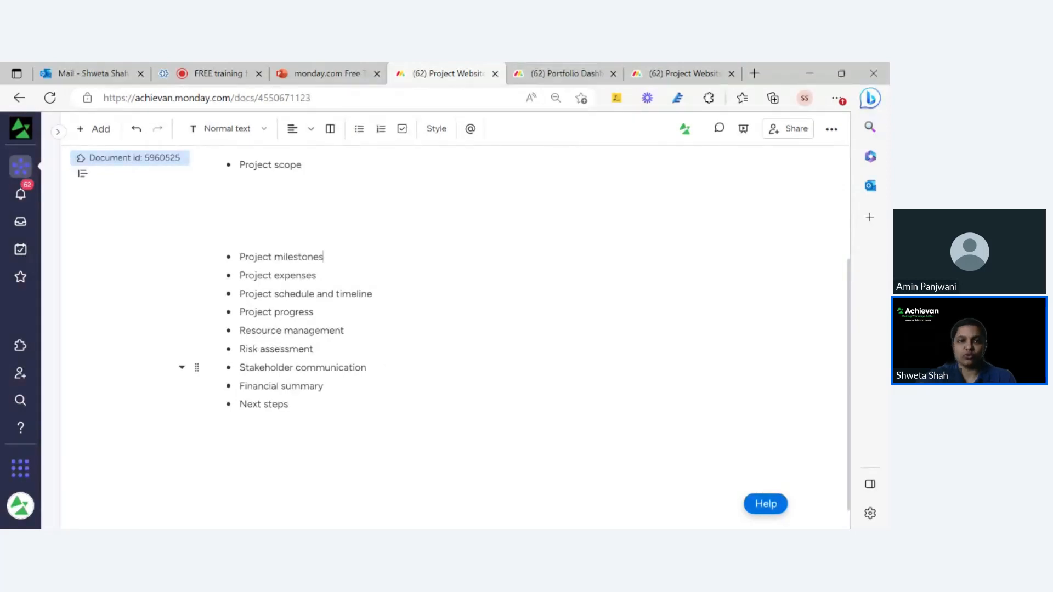
{"action": "key", "text": "Return"}
{"action": "key", "text": "Return"}
{"action": "key", "text": "Return"}
{"action": "key", "text": "Return"}
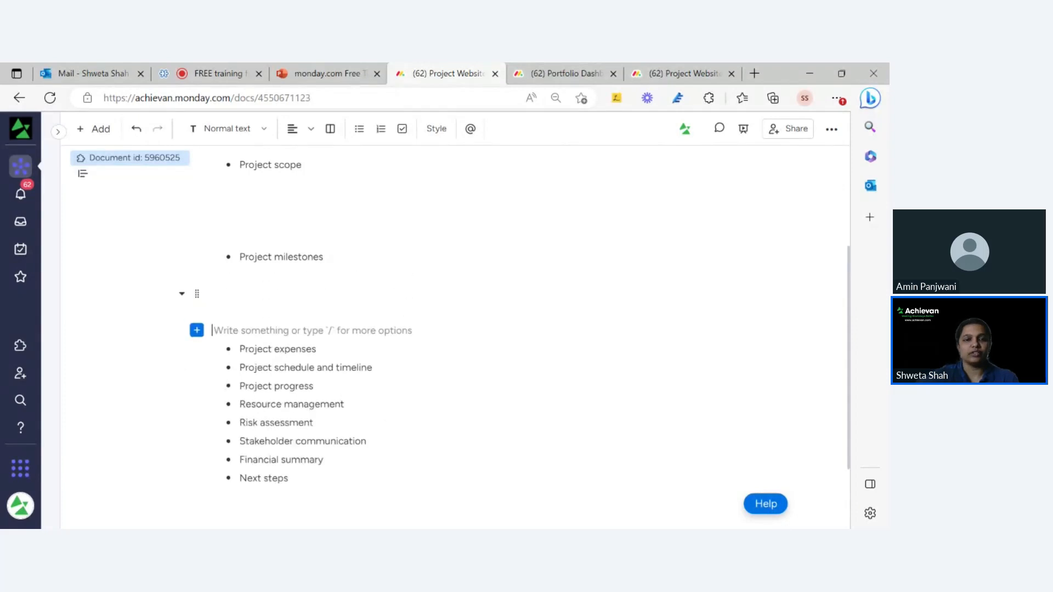
{"action": "left_click", "coordinate": [230, 276]}
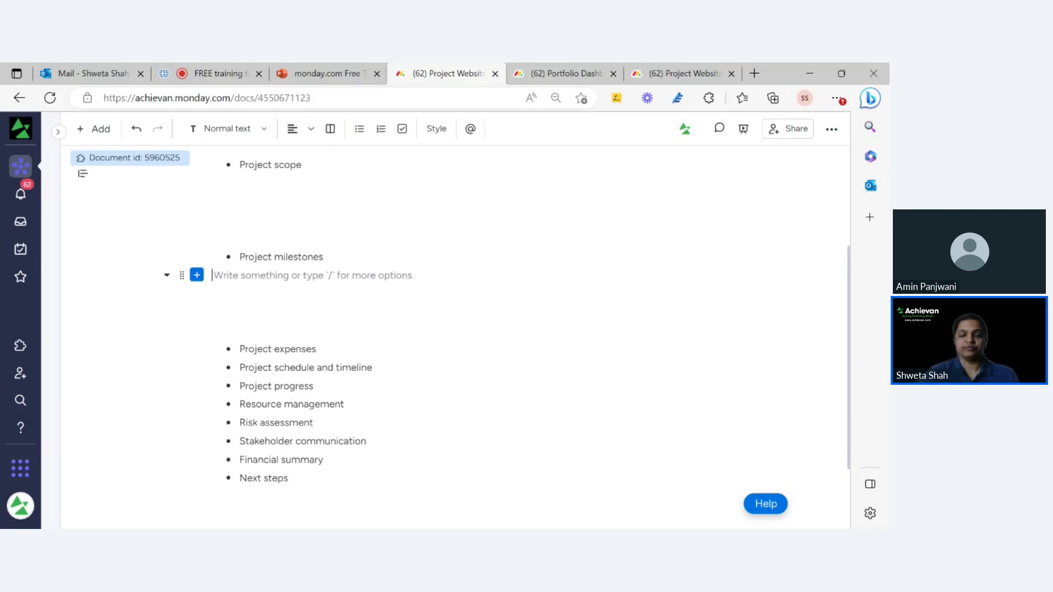
Insert a Table widget under Project milestones via /wid and a 'tab' search in Widgets Center.
{"action": "type", "text": "/"}
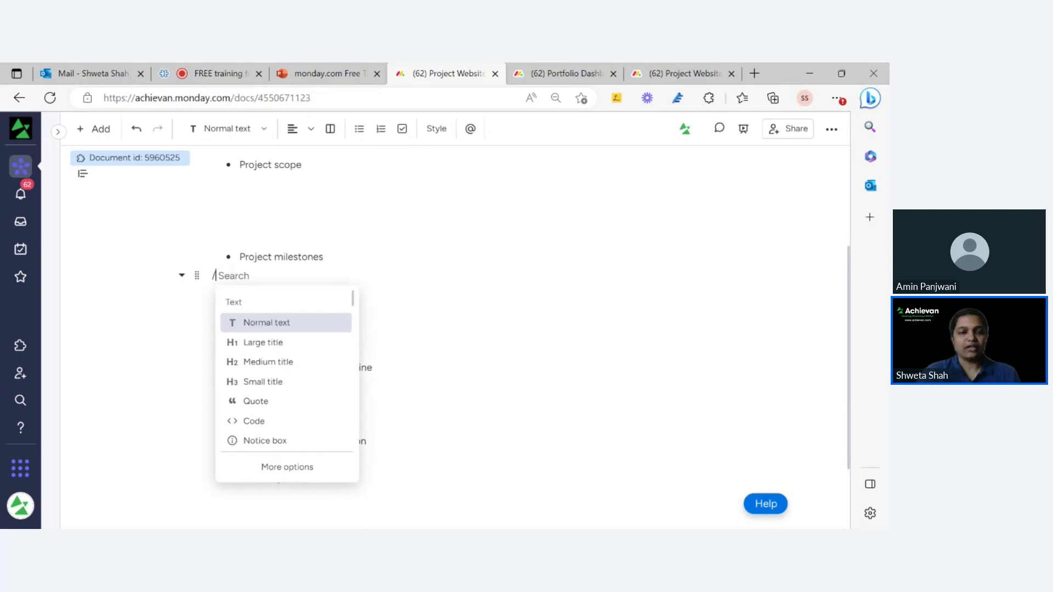
{"action": "key", "text": "BackSpace"}
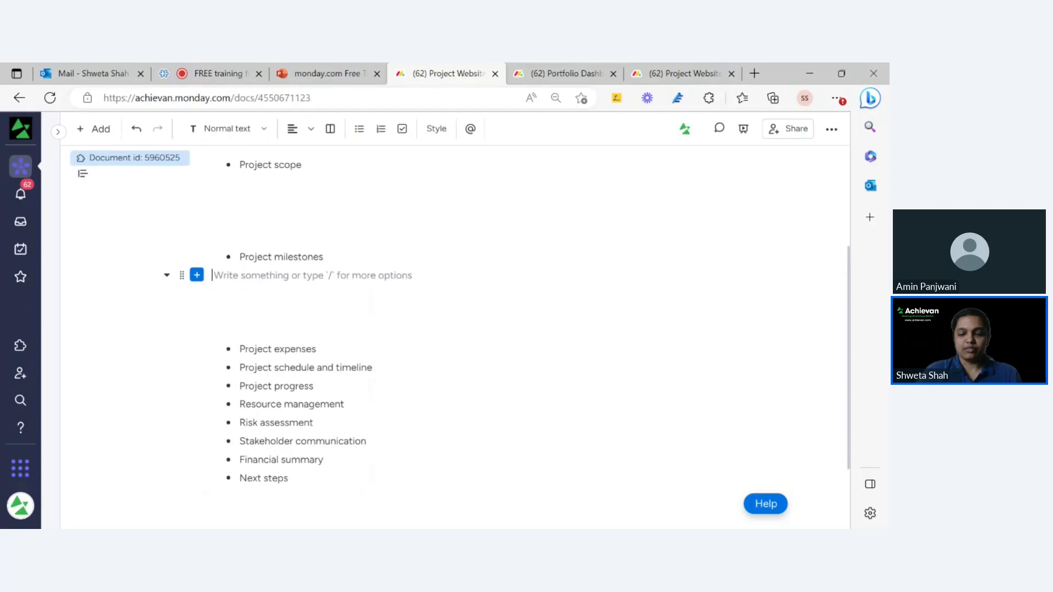
{"action": "type", "text": "/"}
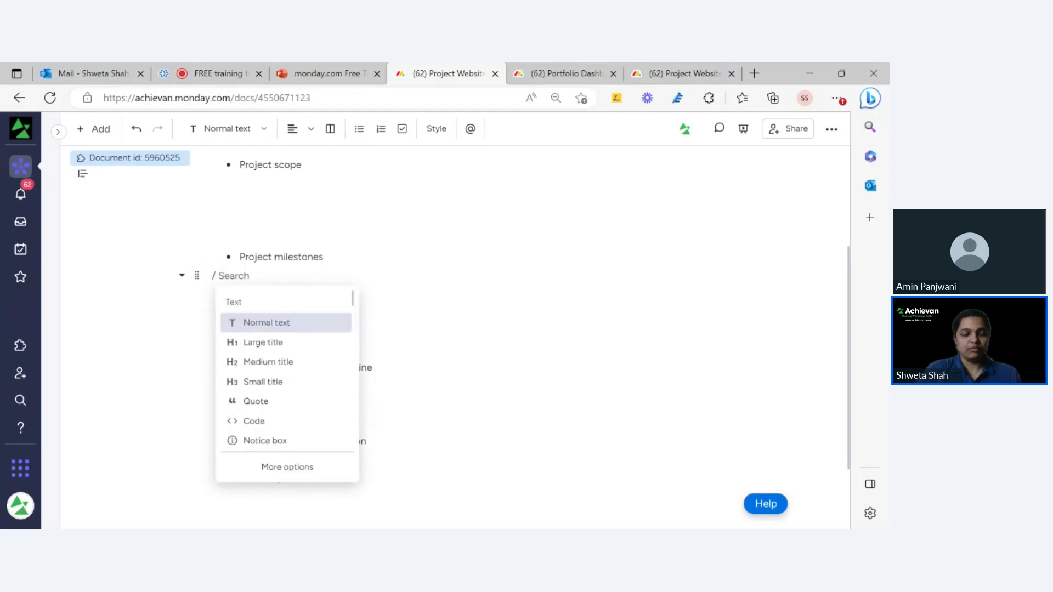
{"action": "type", "text": "wid"}
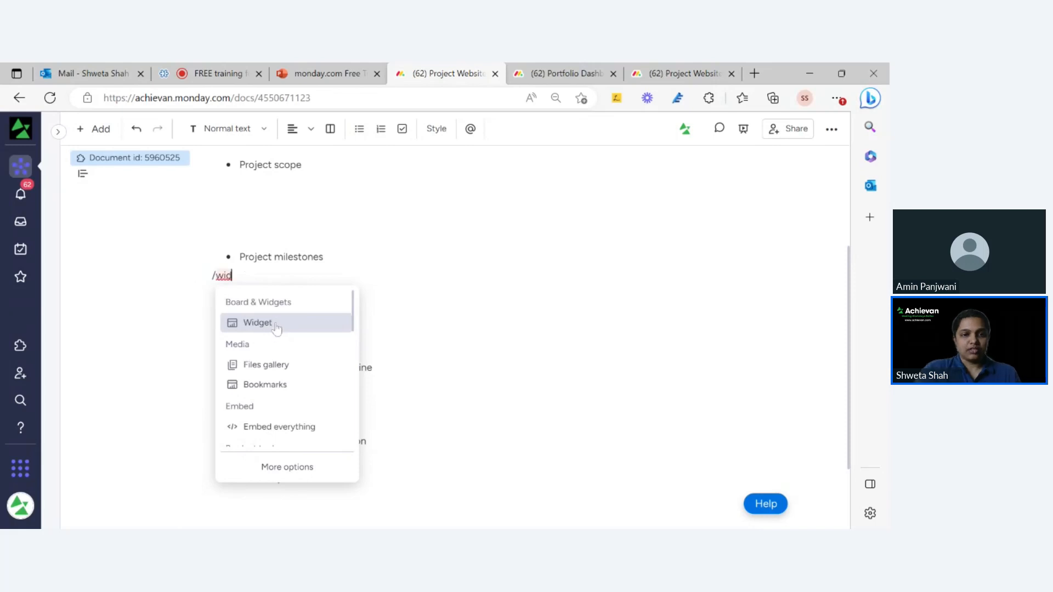
{"action": "left_click", "coordinate": [277, 328]}
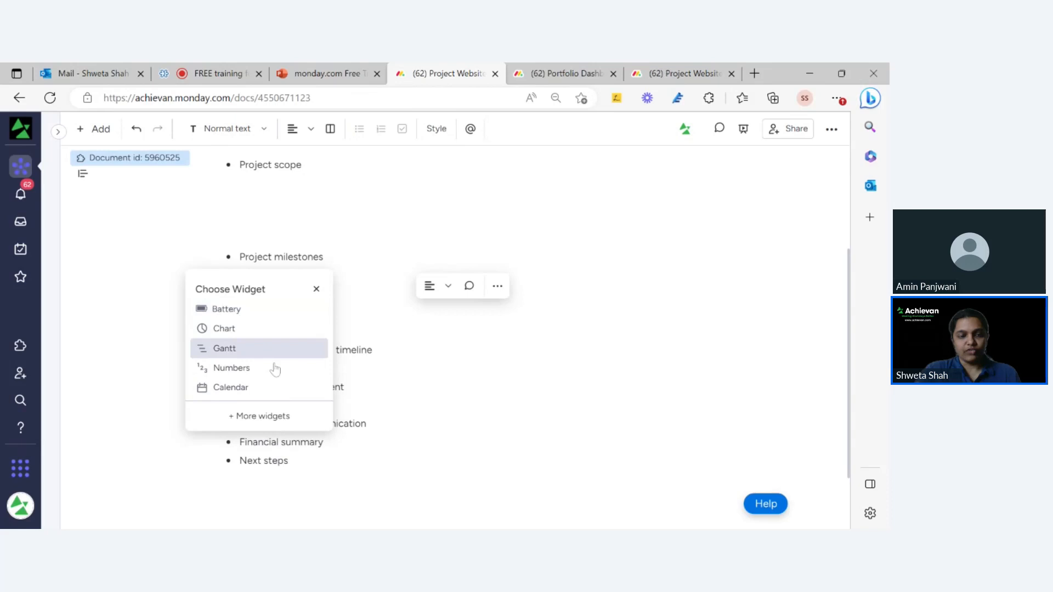
{"action": "left_click", "coordinate": [289, 415]}
{"action": "left_click", "coordinate": [274, 162]}
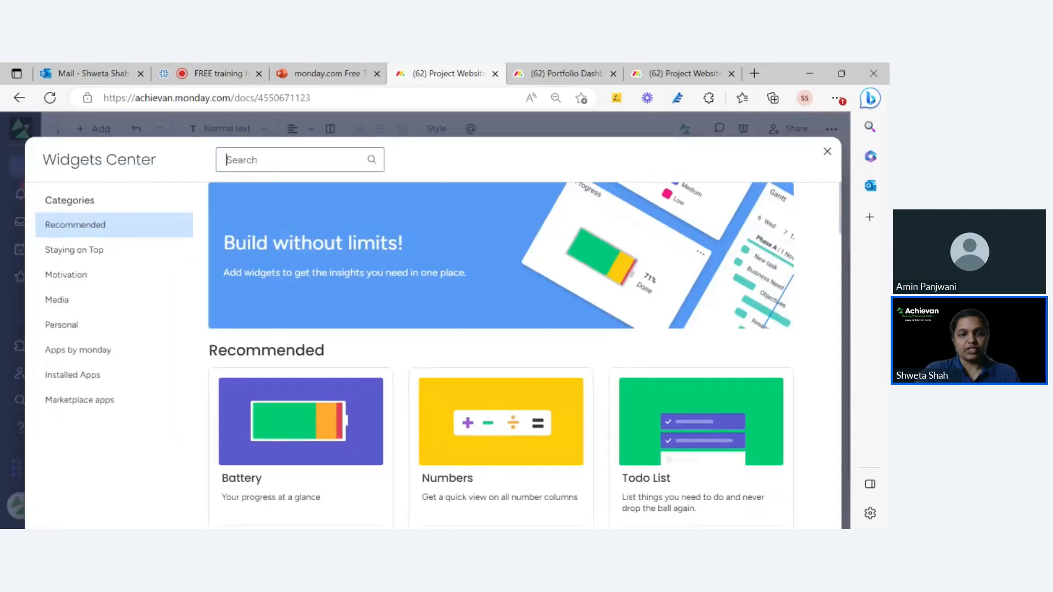
{"action": "type", "text": "tab"}
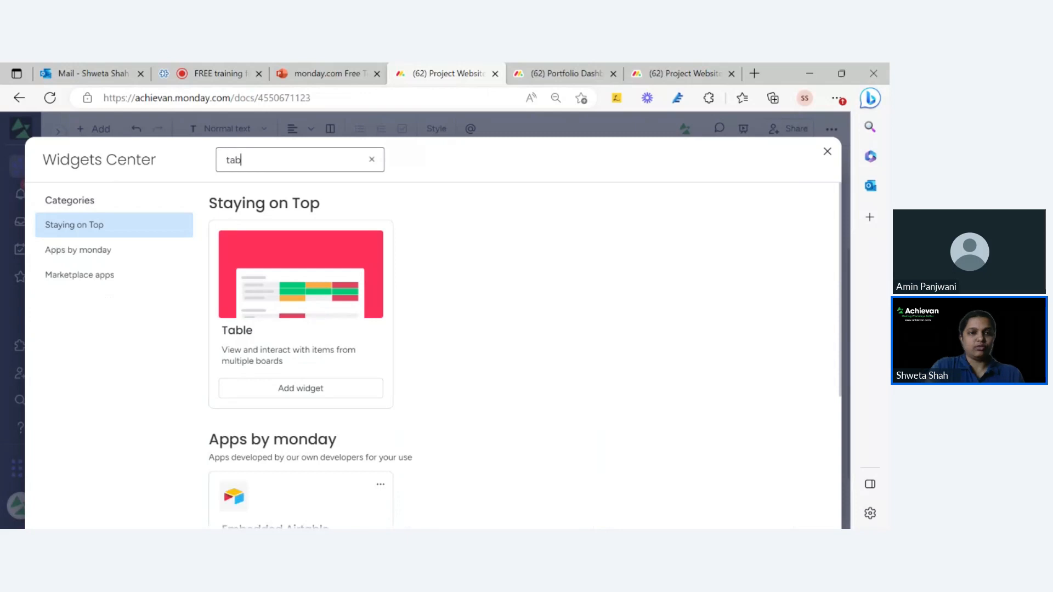
{"action": "left_click", "coordinate": [340, 306]}
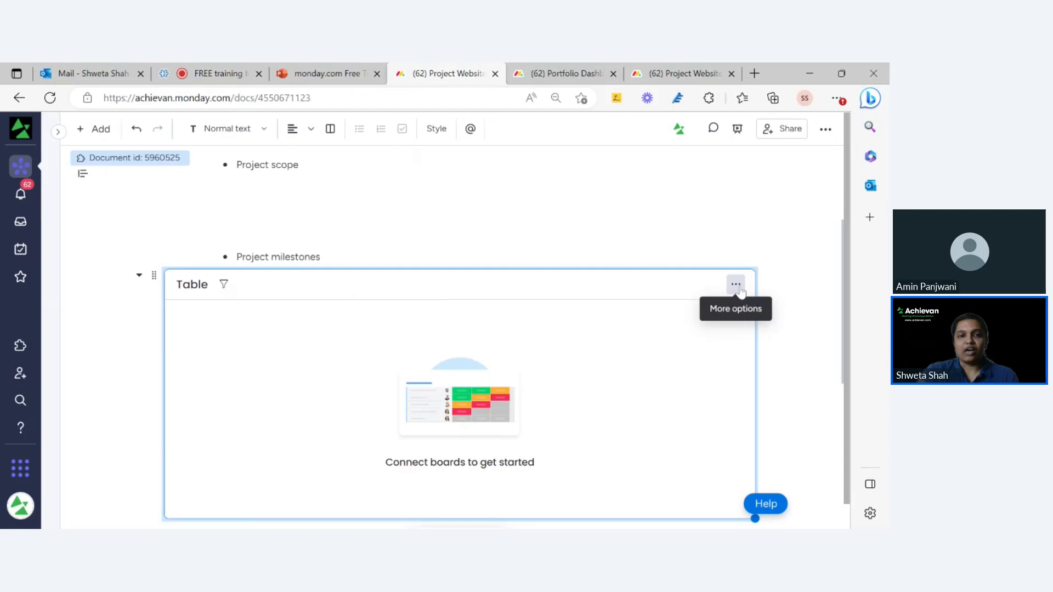
{"action": "left_click", "coordinate": [670, 77]}
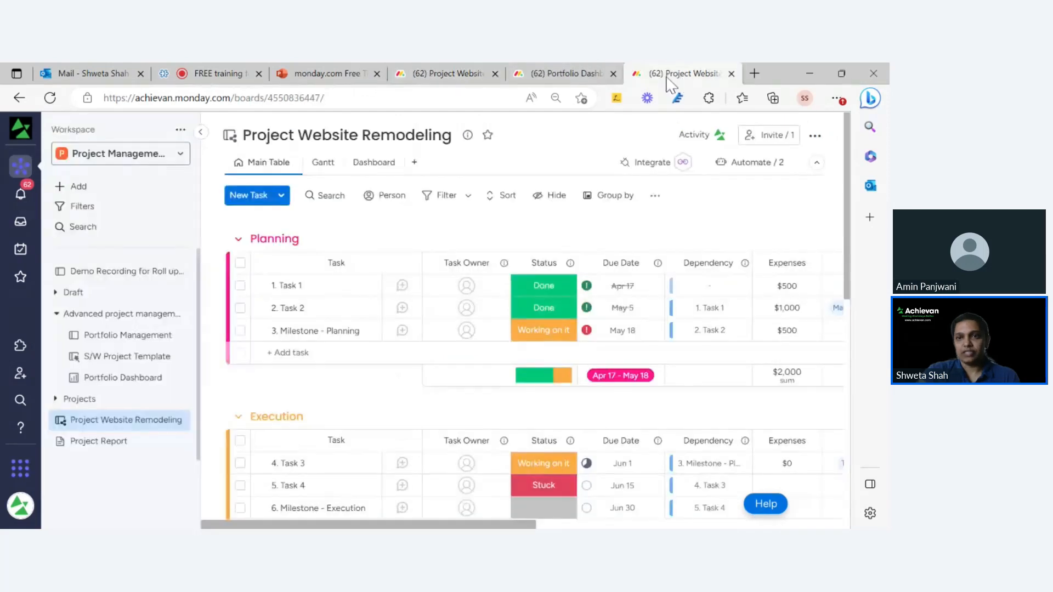
{"action": "left_click", "coordinate": [201, 133]}
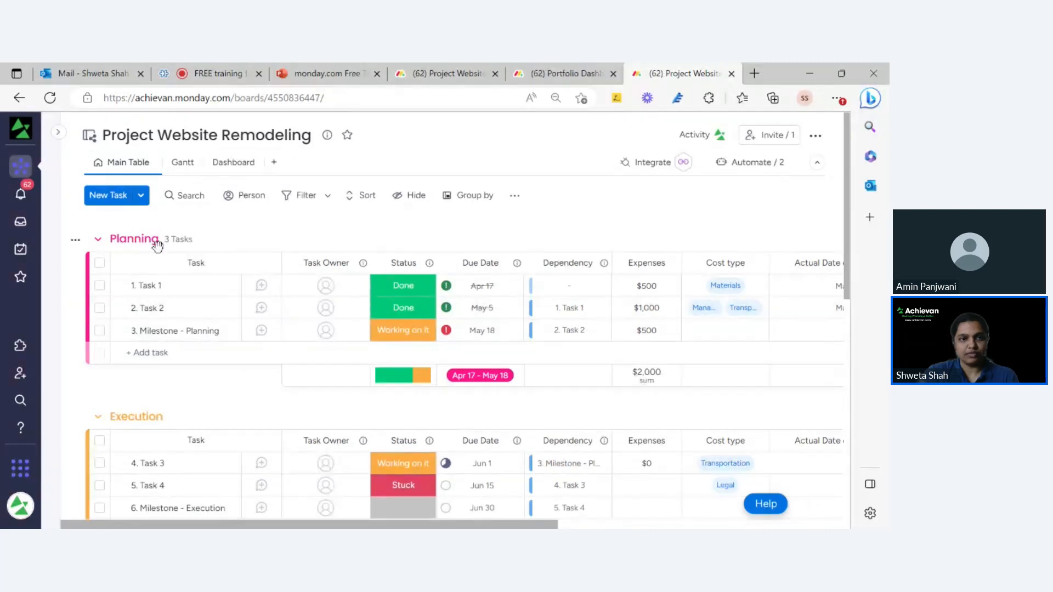
{"action": "scroll", "coordinate": [188, 275], "scroll_direction": "down", "scroll_amount": 3}
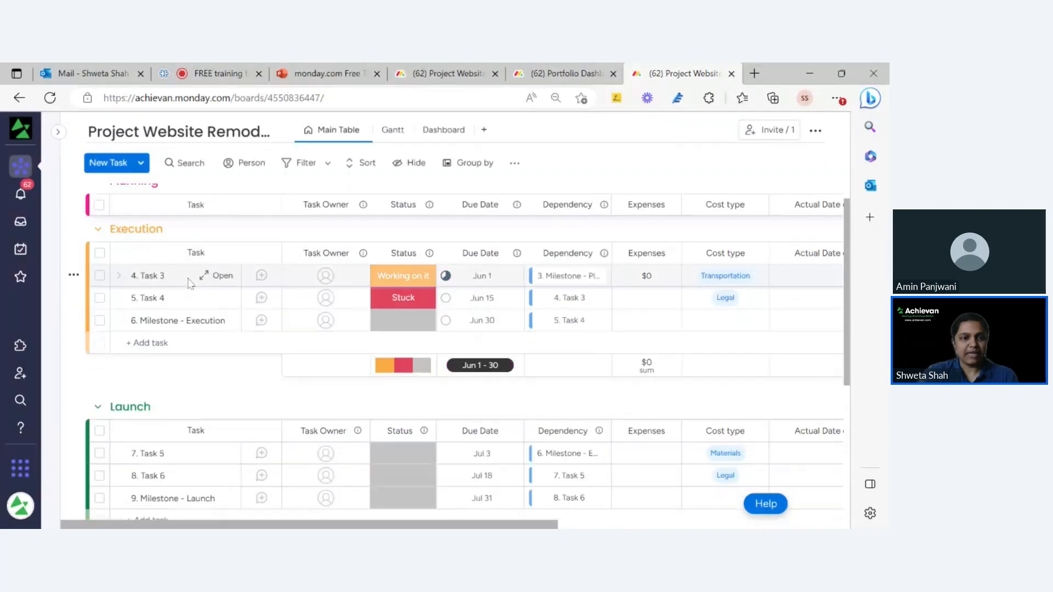
{"action": "scroll", "coordinate": [190, 329], "scroll_direction": "down", "scroll_amount": 5}
{"action": "scroll", "coordinate": [207, 357], "scroll_direction": "up", "scroll_amount": 10}
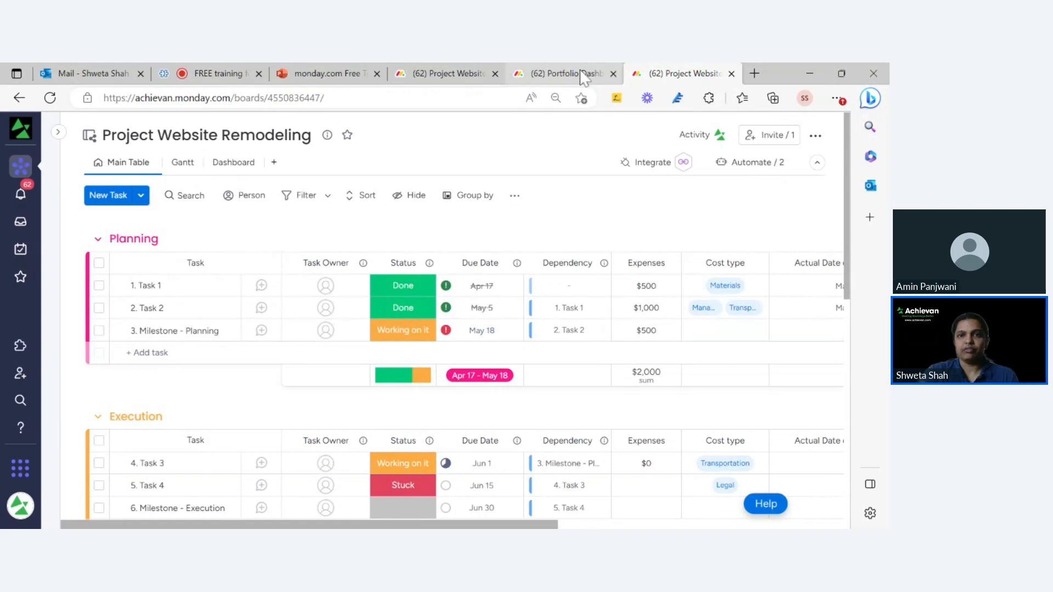
{"action": "left_click", "coordinate": [469, 77]}
{"action": "scroll", "coordinate": [466, 203], "scroll_direction": "down", "scroll_amount": 1}
{"action": "scroll", "coordinate": [466, 202], "scroll_direction": "up", "scroll_amount": 3}
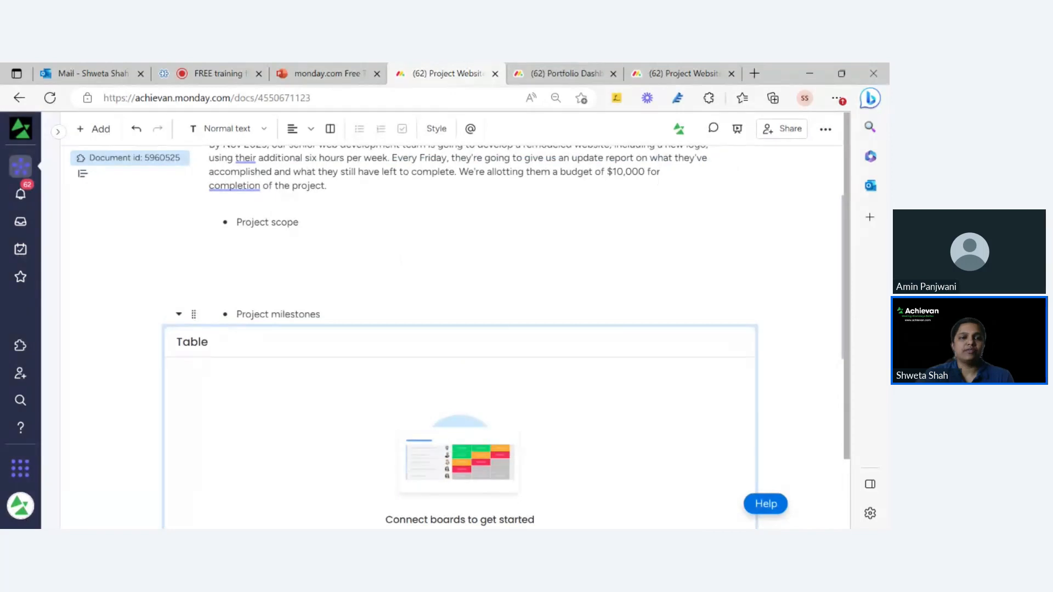
{"action": "left_click_drag", "start_coordinate": [322, 314], "coordinate": [234, 315]}
Rename the Table widget to 'Project milestones' using text copied from the bullet.
{"action": "left_click", "coordinate": [196, 354]}
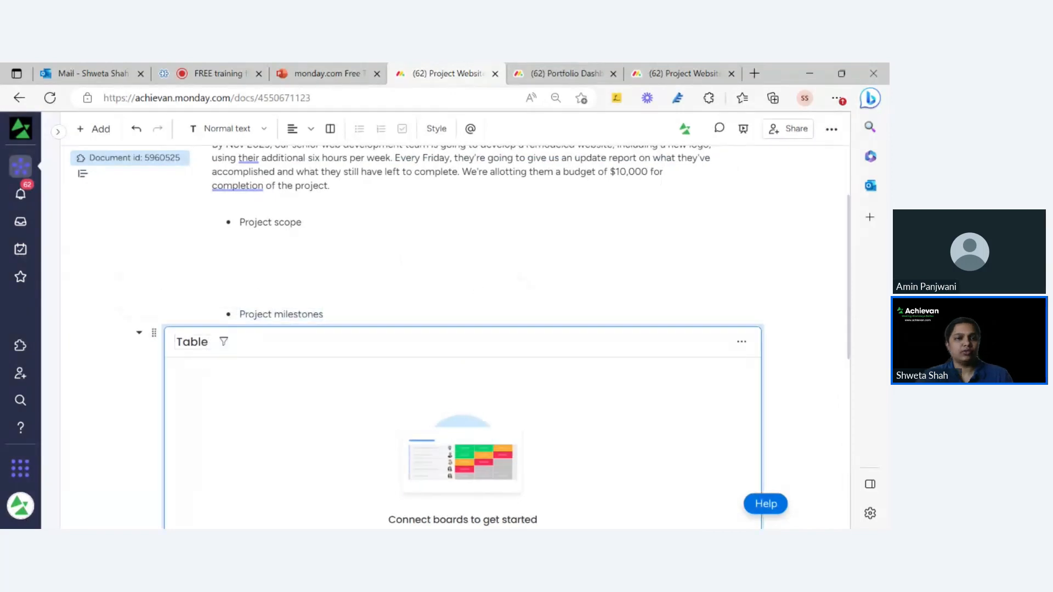
{"action": "key", "text": "BackSpace"}
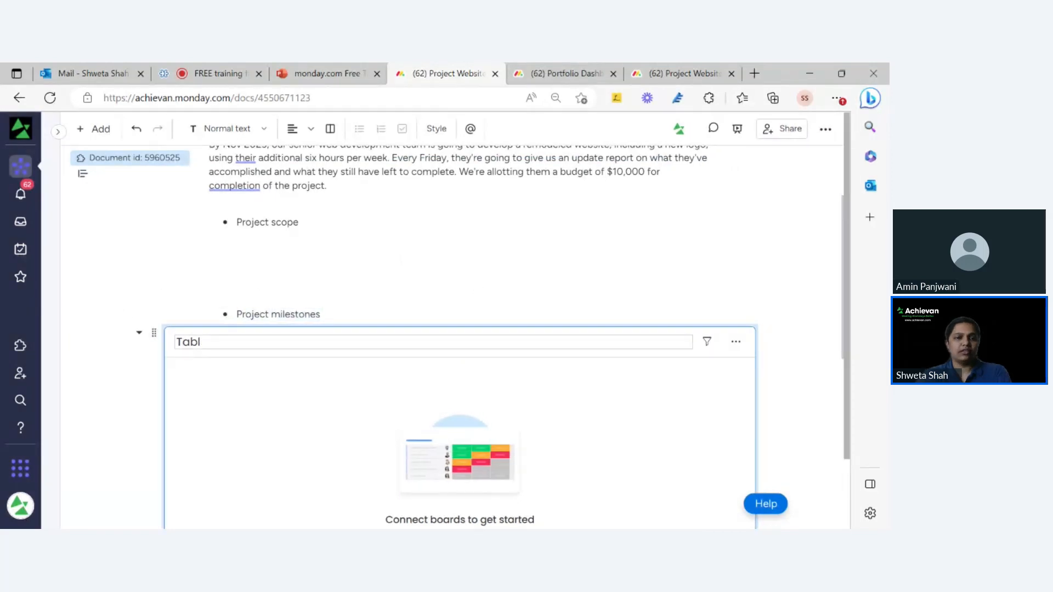
{"action": "double_click", "coordinate": [291, 314]}
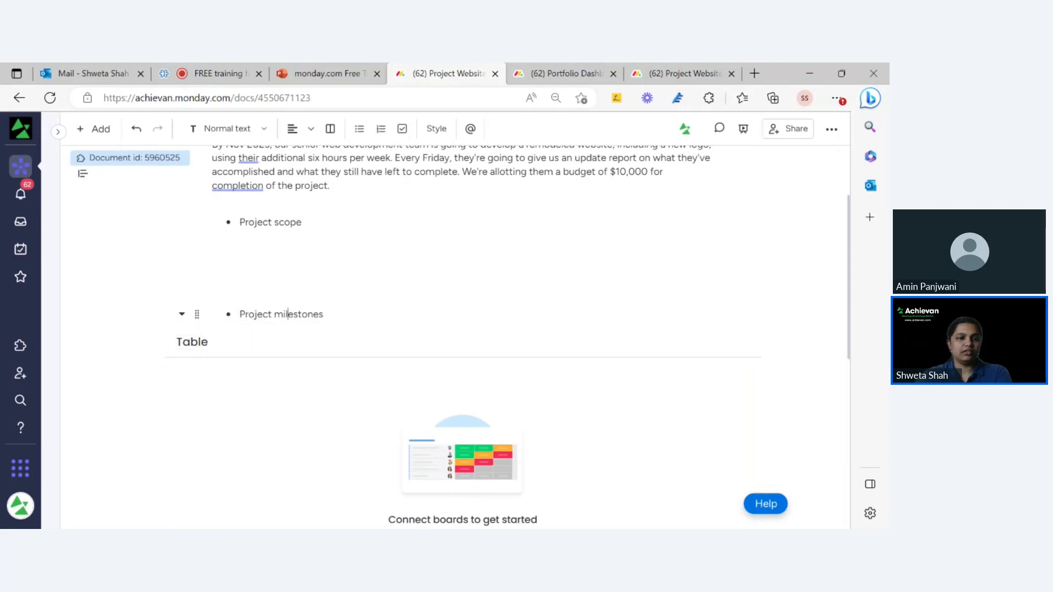
{"action": "left_click", "coordinate": [268, 314]}
{"action": "double_click", "coordinate": [268, 314]}
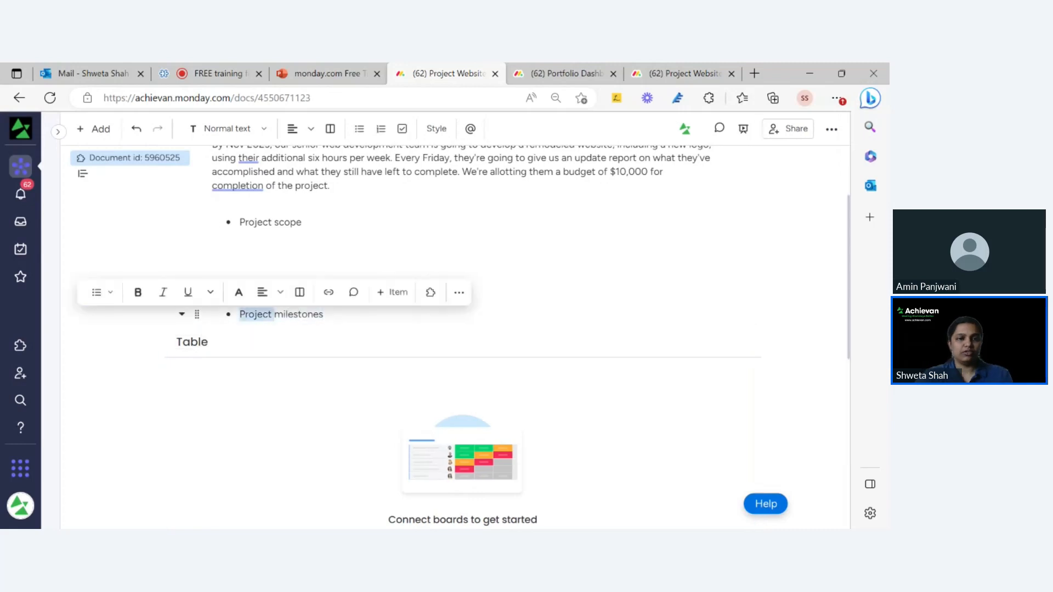
{"action": "triple_click", "coordinate": [269, 314]}
{"action": "key", "text": "ctrl+c"}
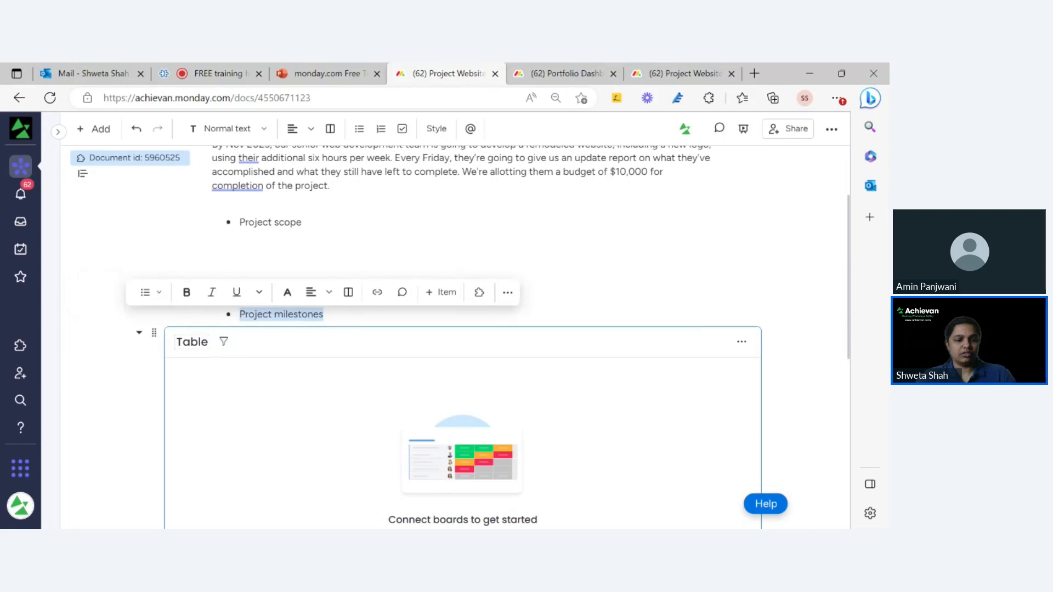
{"action": "left_click", "coordinate": [218, 342]}
{"action": "key", "text": "ctrl+v"}
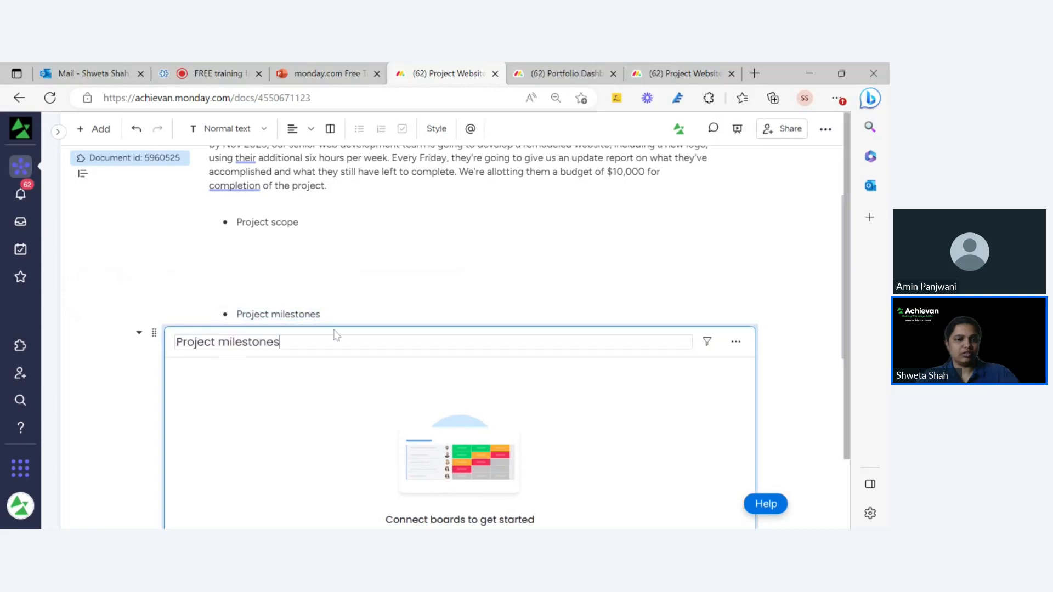
{"action": "left_click", "coordinate": [336, 296]}
{"action": "left_click", "coordinate": [205, 342]}
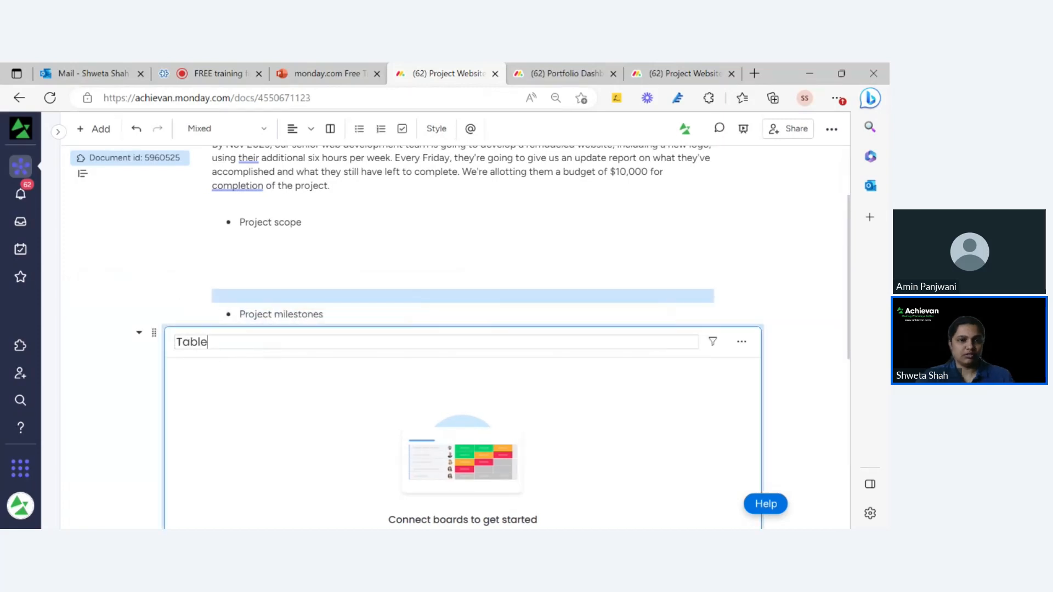
{"action": "key", "text": "ctrl+a"}
{"action": "key", "text": "ctrl+v"}
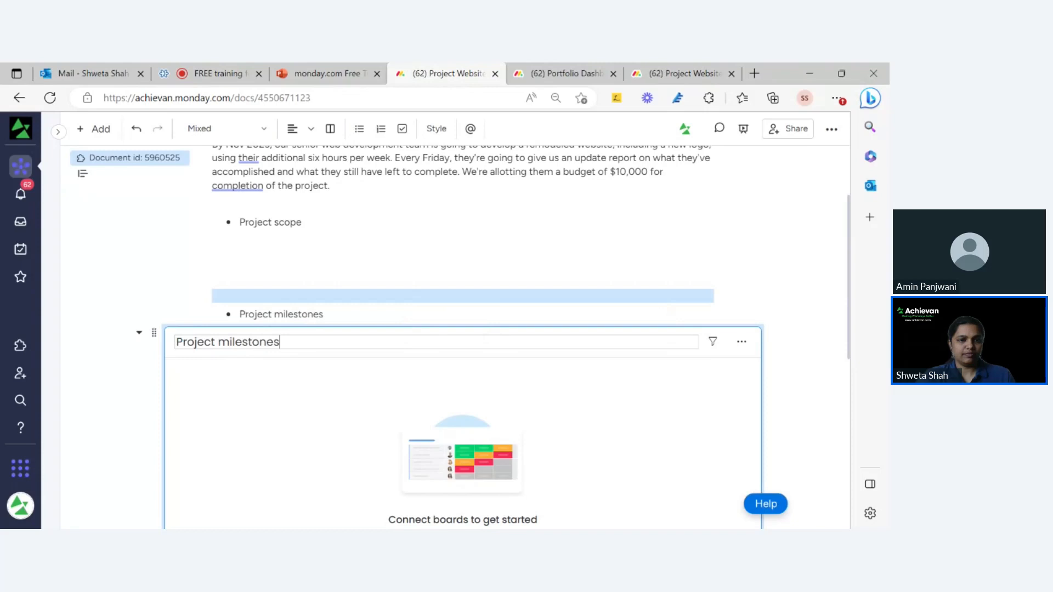
{"action": "left_click", "coordinate": [294, 361]}
Delete the now-redundant Project milestones bullet line above the widget.
{"action": "left_click", "coordinate": [356, 312]}
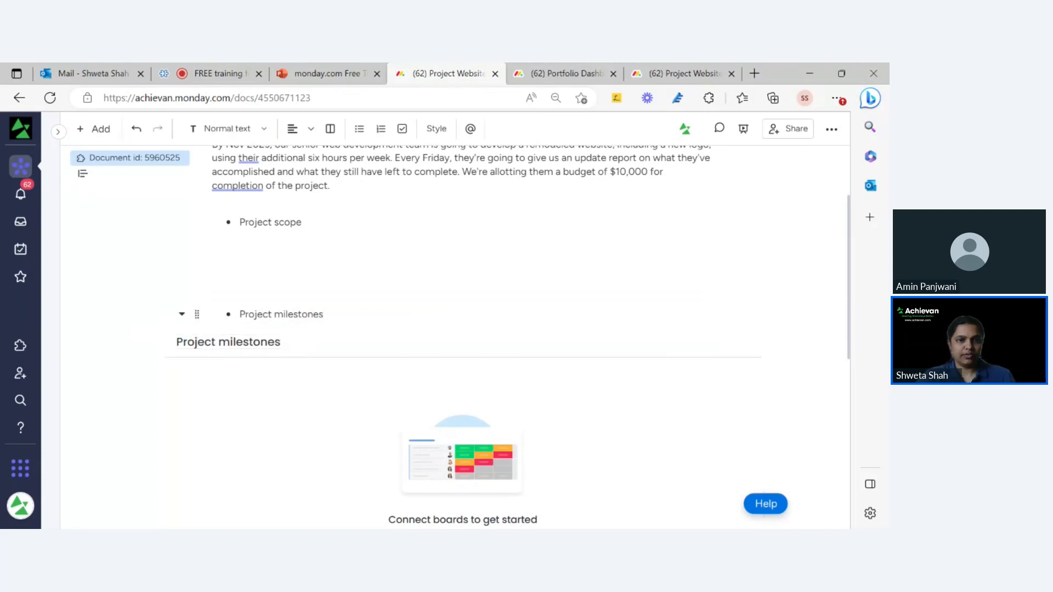
{"action": "key", "text": "BackSpace"}
{"action": "key", "text": "BackSpace"}
{"action": "key", "text": "BackSpace"}
{"action": "key", "text": "BackSpace"}
{"action": "key", "text": "BackSpace"}
{"action": "key", "text": "BackSpace"}
{"action": "key", "text": "BackSpace"}
{"action": "key", "text": "BackSpace"}
{"action": "key", "text": "BackSpace"}
{"action": "key", "text": "BackSpace"}
{"action": "key", "text": "BackSpace"}
{"action": "key", "text": "BackSpace"}
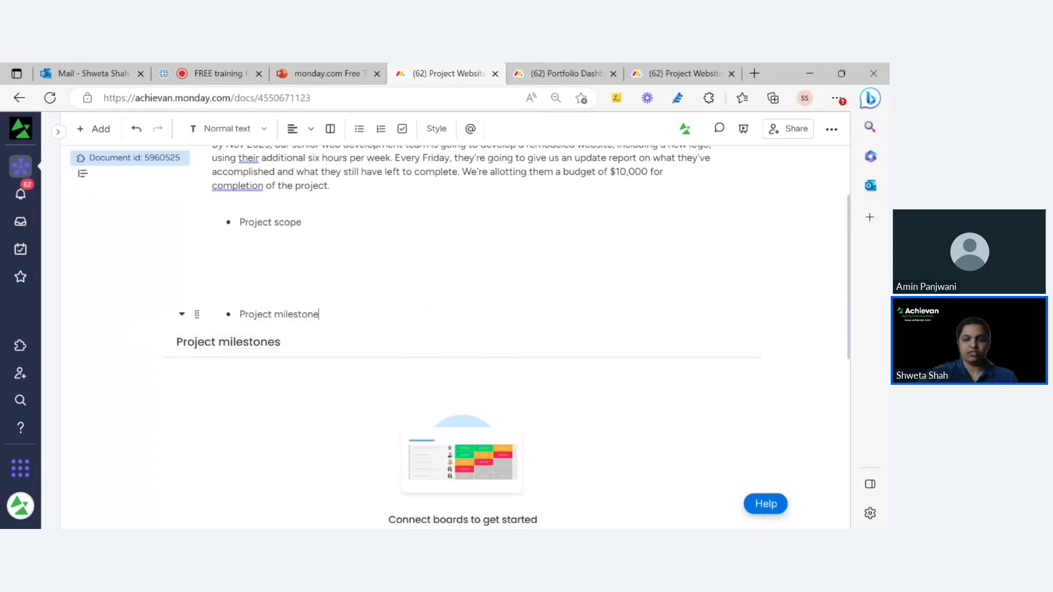
{"action": "key", "text": "BackSpace"}
{"action": "key", "text": "BackSpace"}
{"action": "key", "text": "BackSpace"}
{"action": "key", "text": "BackSpace"}
{"action": "key", "text": "BackSpace"}
{"action": "key", "text": "BackSpace"}
{"action": "key", "text": "BackSpace"}
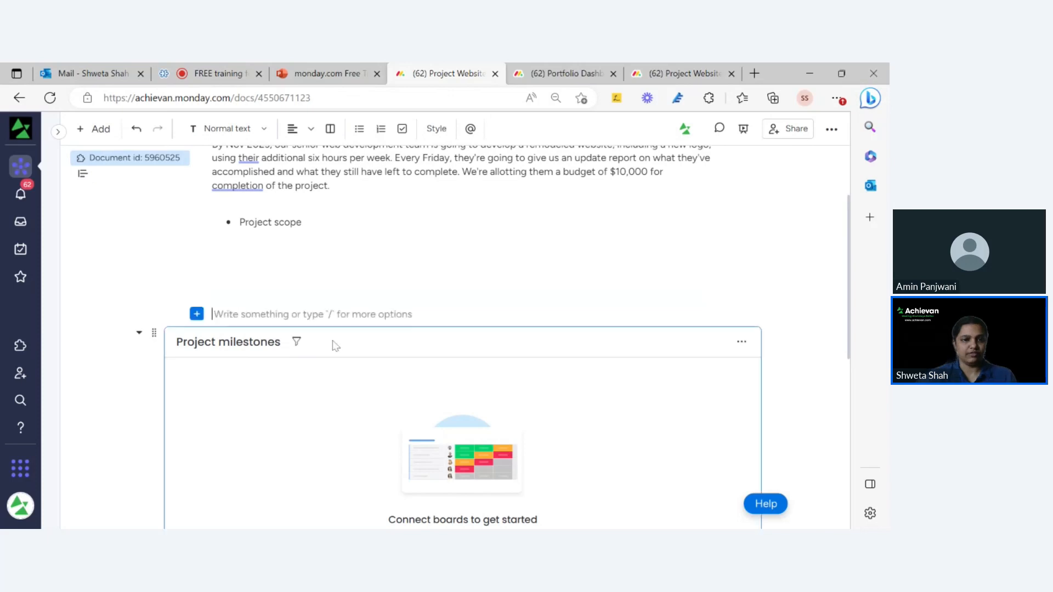
{"action": "key", "text": "BackSpace"}
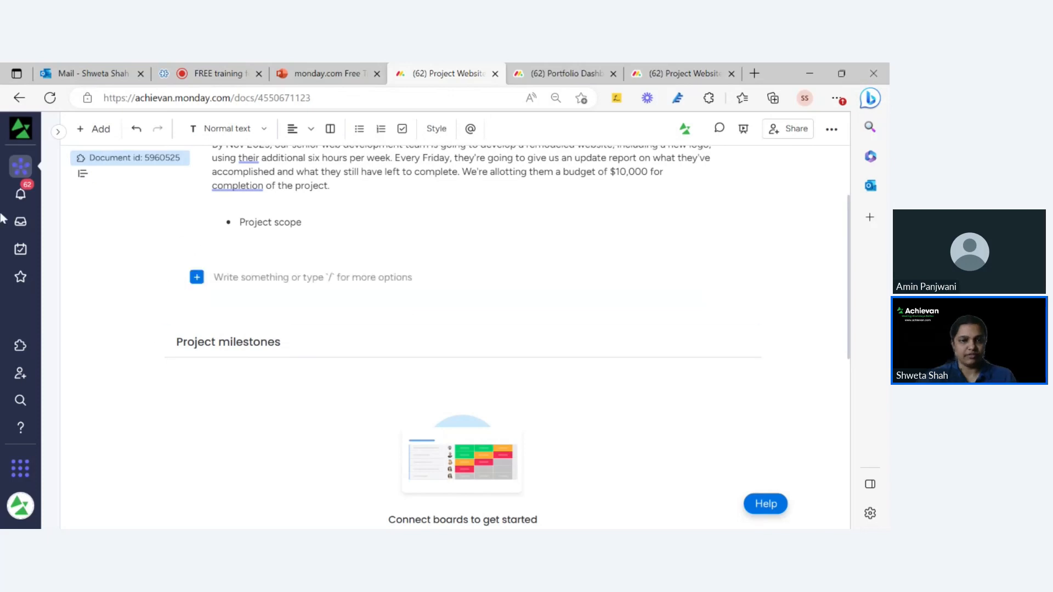
{"action": "key", "text": "Return"}
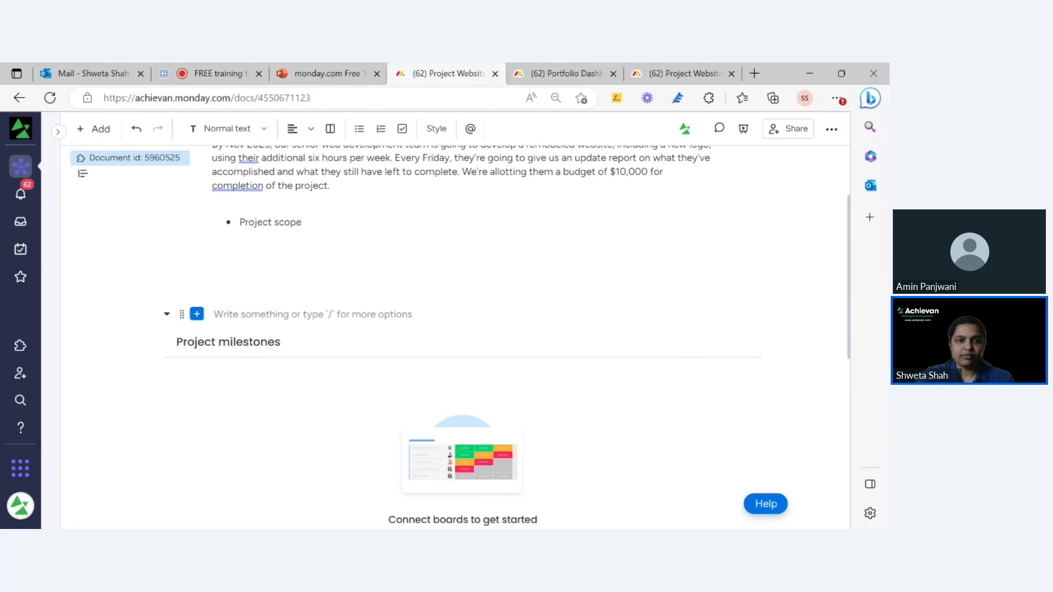
{"action": "key", "text": "BackSpace"}
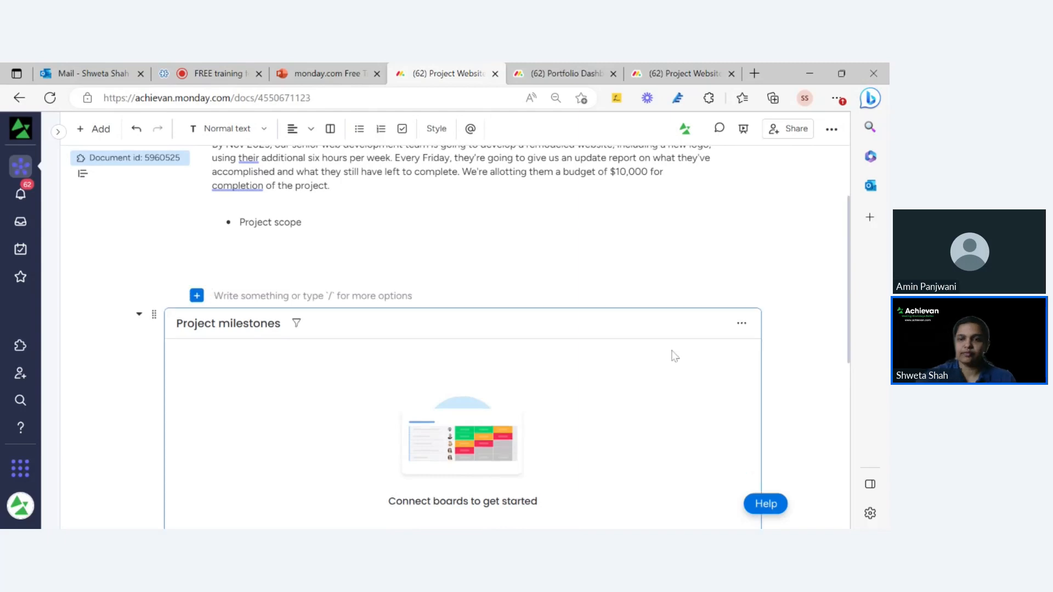
Connect the Project Website Remodeling board, found by searching 'websit', to the milestones widget.
{"action": "left_click", "coordinate": [742, 325]}
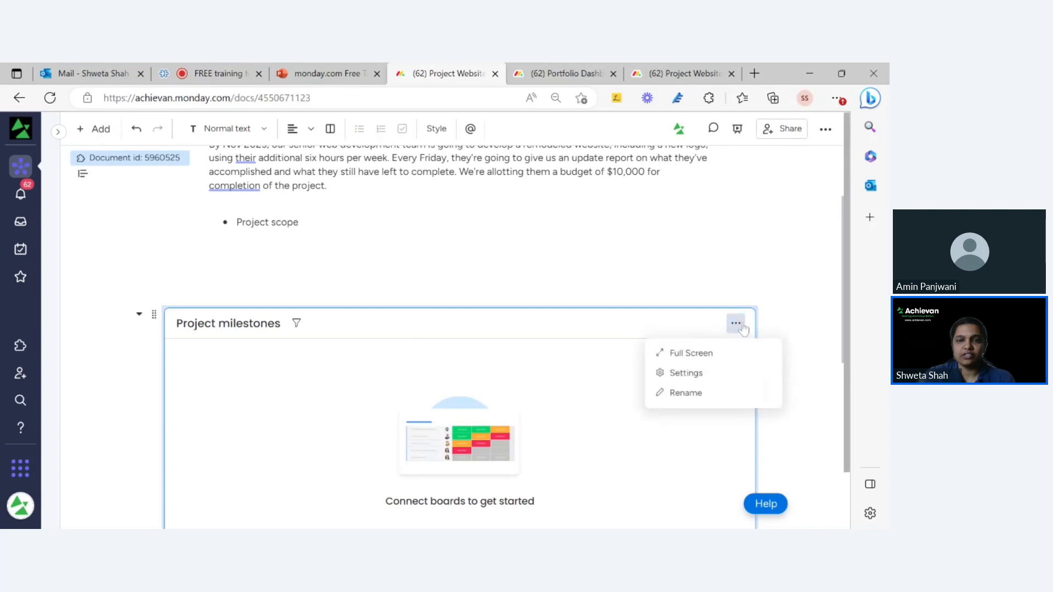
{"action": "left_click", "coordinate": [705, 380]}
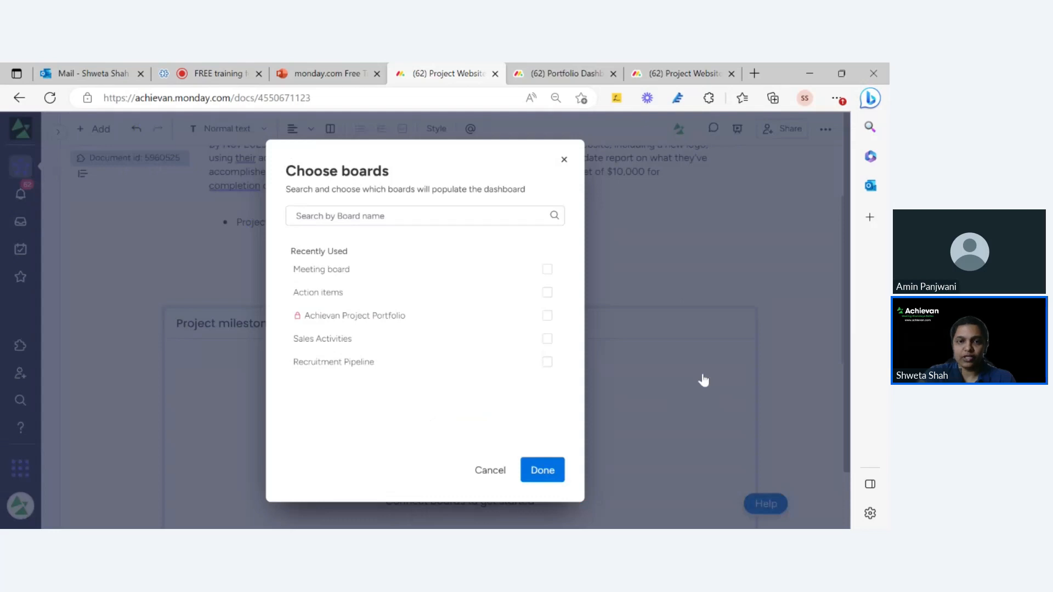
{"action": "left_click", "coordinate": [389, 217]}
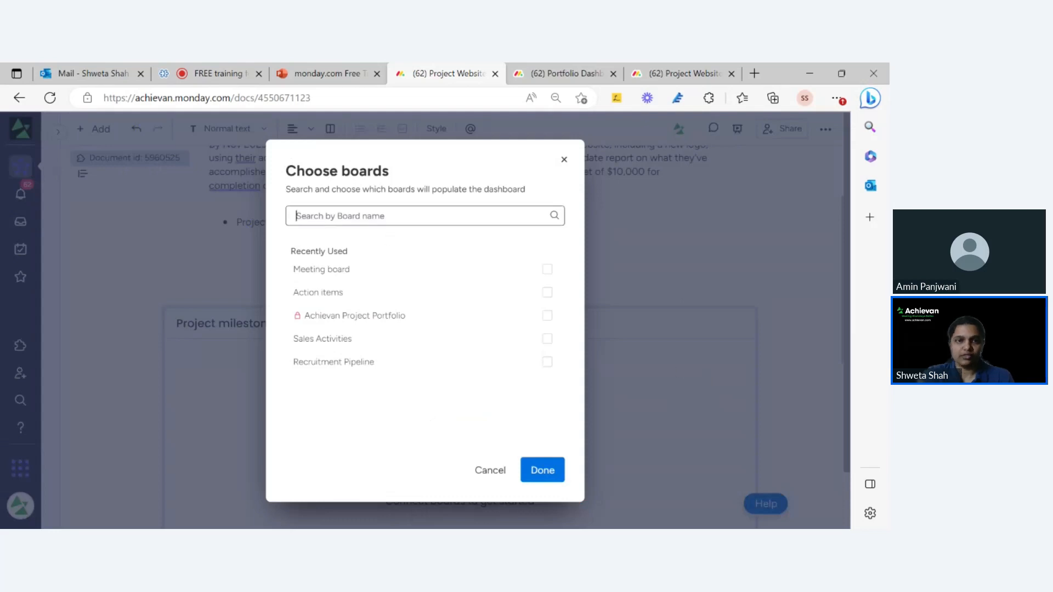
{"action": "type", "text": "web"}
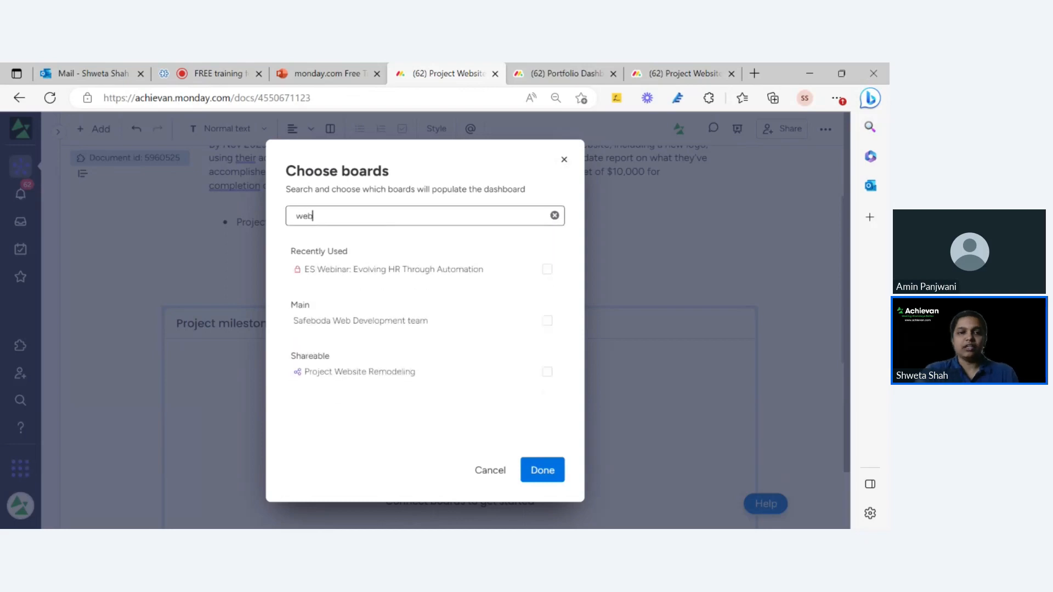
{"action": "type", "text": "sit"}
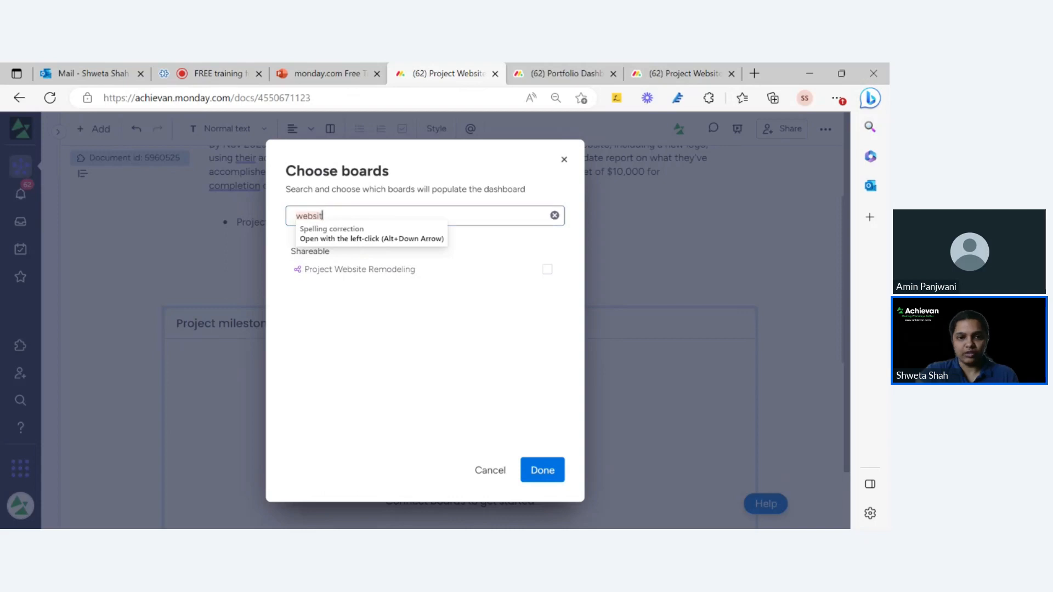
{"action": "left_click", "coordinate": [547, 271]}
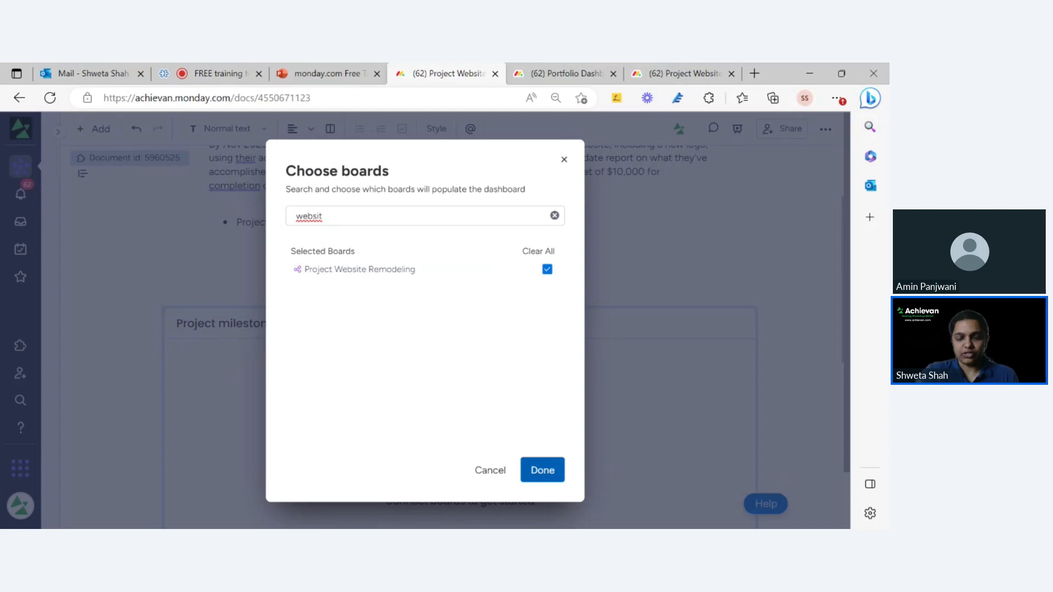
{"action": "left_click", "coordinate": [542, 470]}
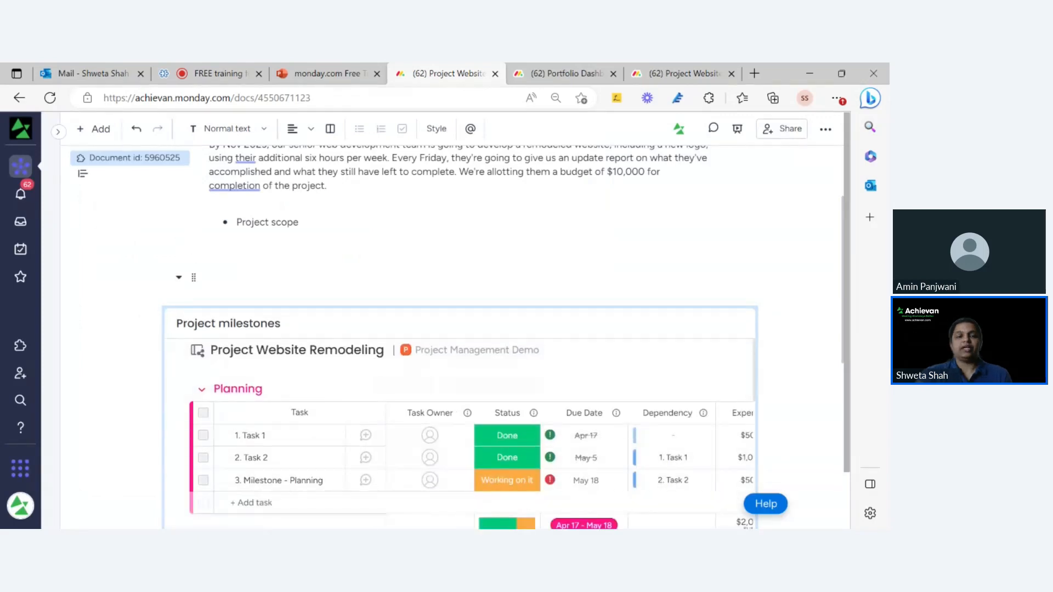
{"action": "scroll", "coordinate": [505, 274], "scroll_direction": "down", "scroll_amount": 4}
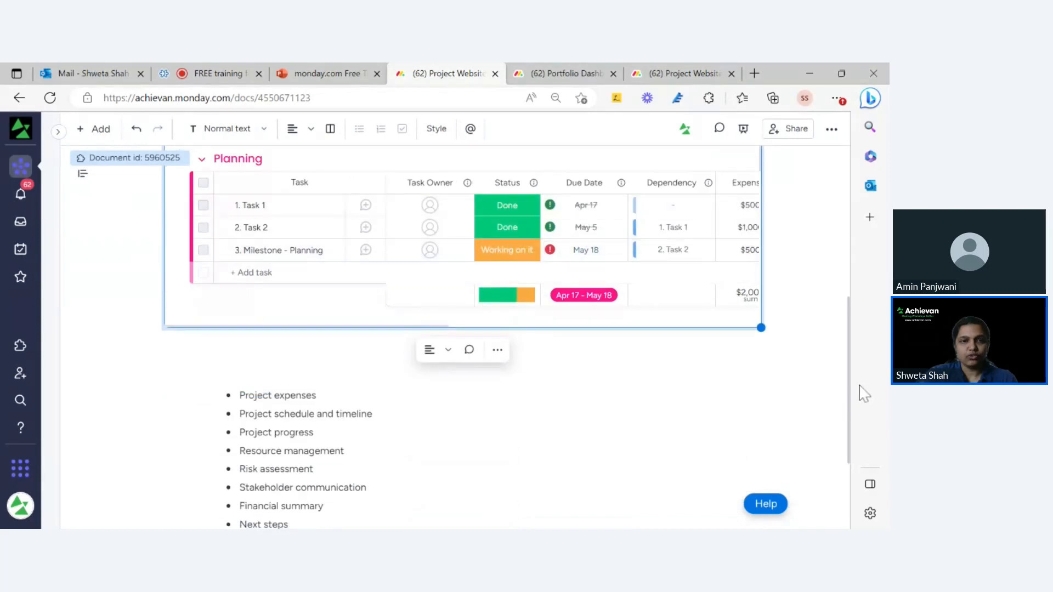
{"action": "left_click_drag", "start_coordinate": [658, 341], "coordinate": [839, 235]}
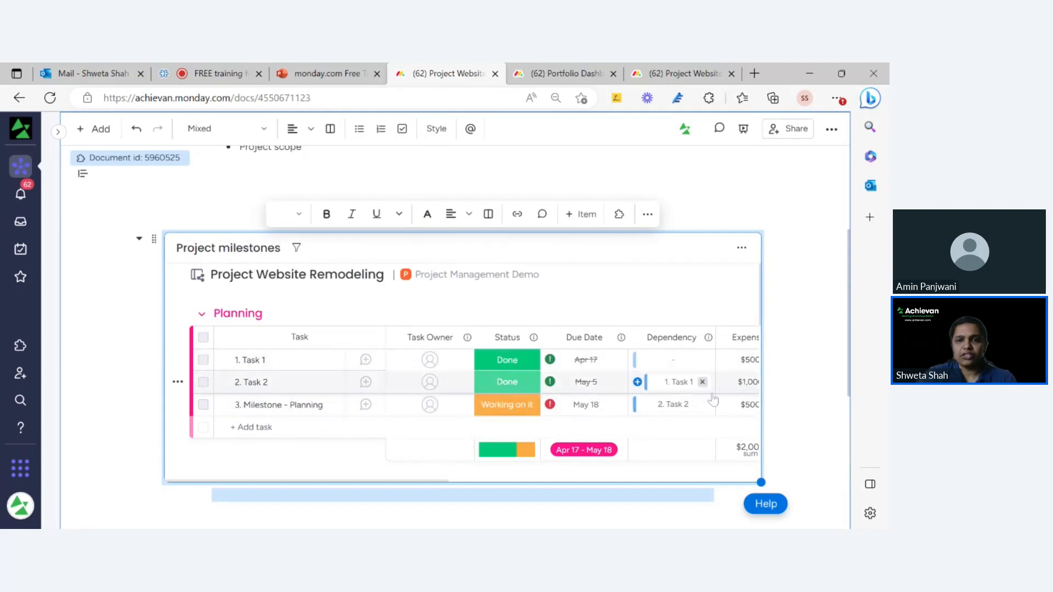
{"action": "left_click", "coordinate": [296, 250]}
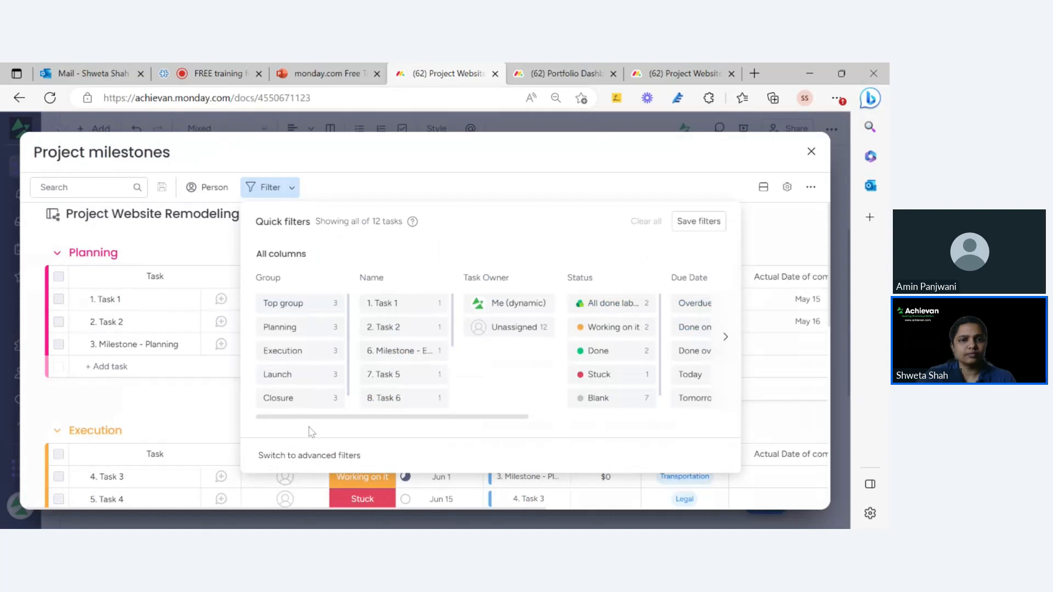
Save an advanced filter 'Milestone is Milestone', narrowing the widget to 4 of 12 tasks.
{"action": "left_click", "coordinate": [309, 457]}
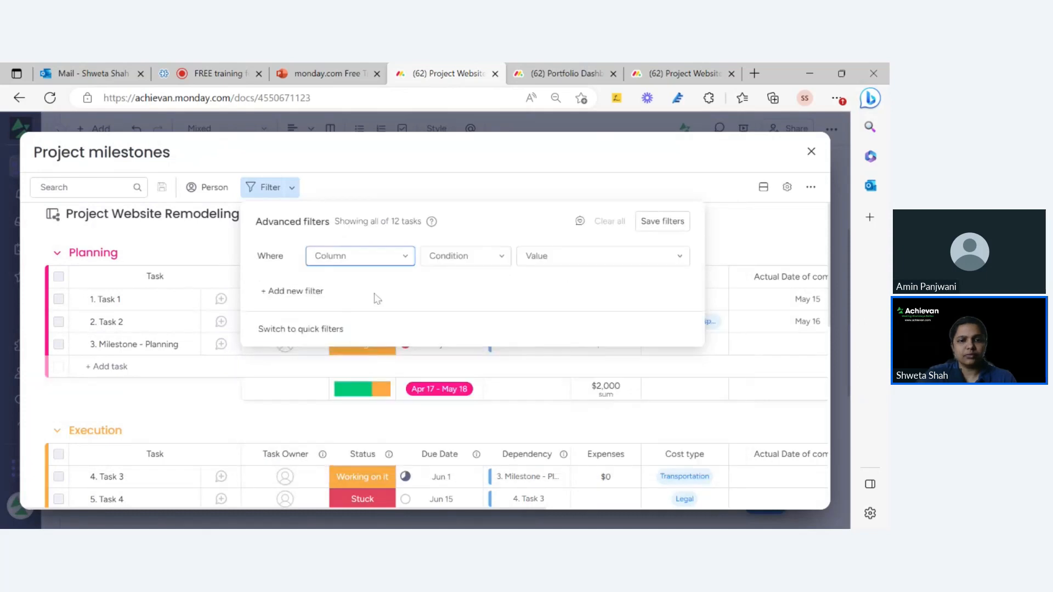
{"action": "left_click", "coordinate": [371, 267]}
{"action": "scroll", "coordinate": [377, 340], "scroll_direction": "down", "scroll_amount": 2}
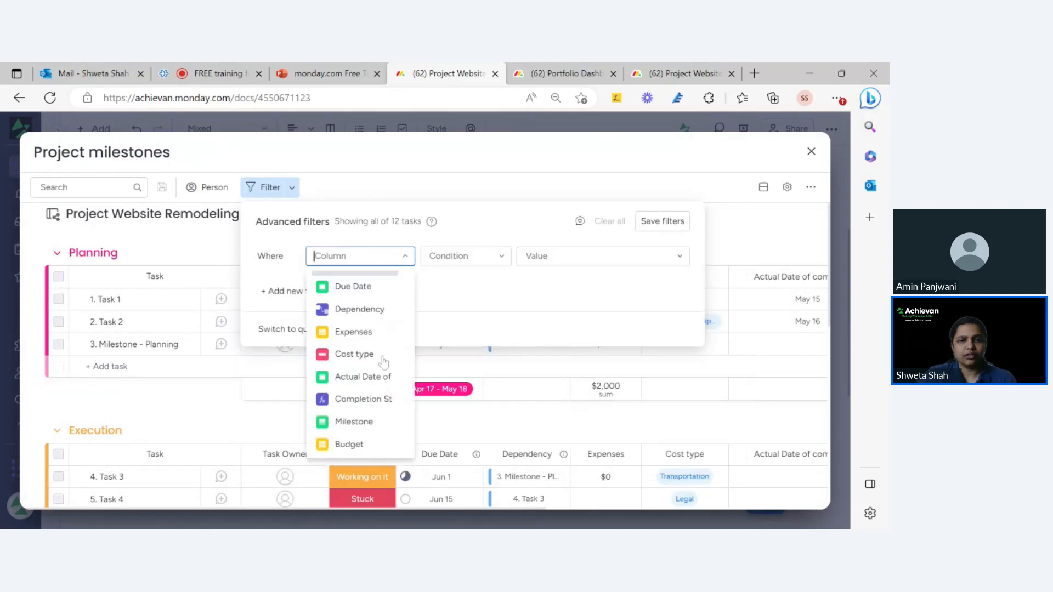
{"action": "left_click", "coordinate": [356, 421]}
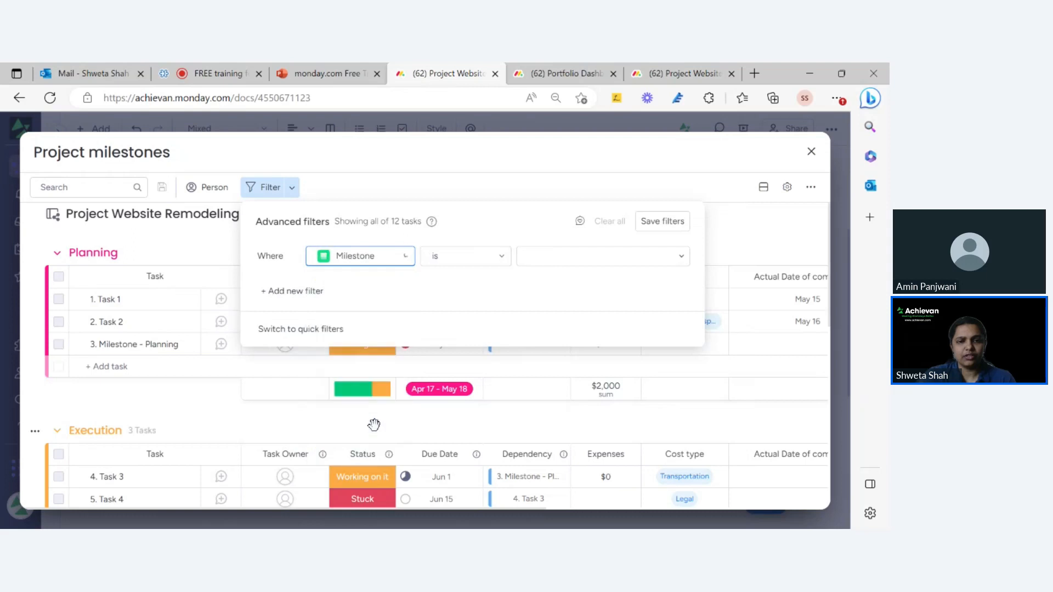
{"action": "left_click", "coordinate": [561, 268]}
{"action": "left_click", "coordinate": [575, 285]}
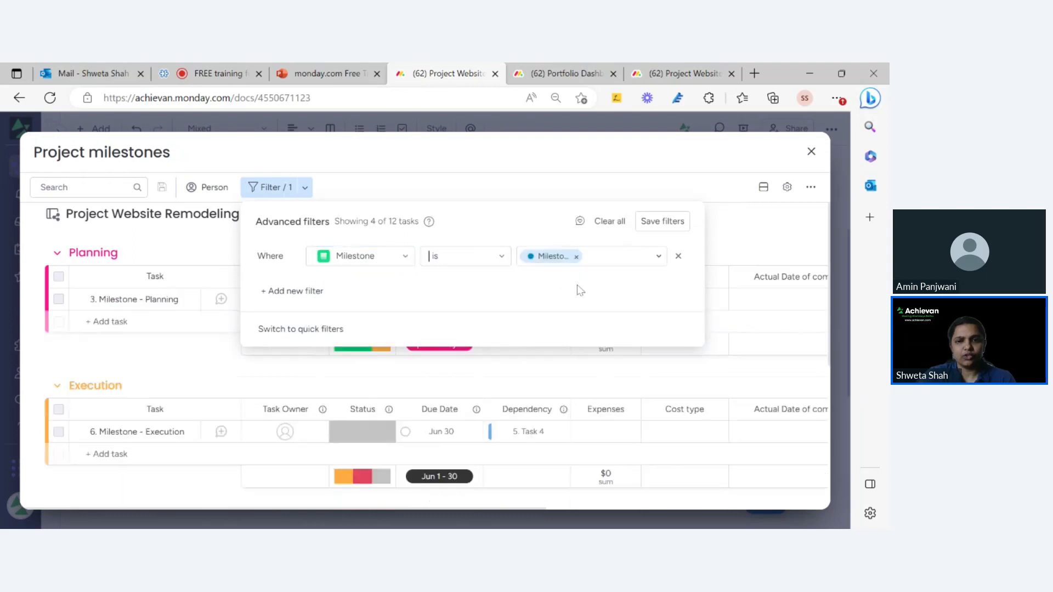
{"action": "left_click", "coordinate": [662, 222]}
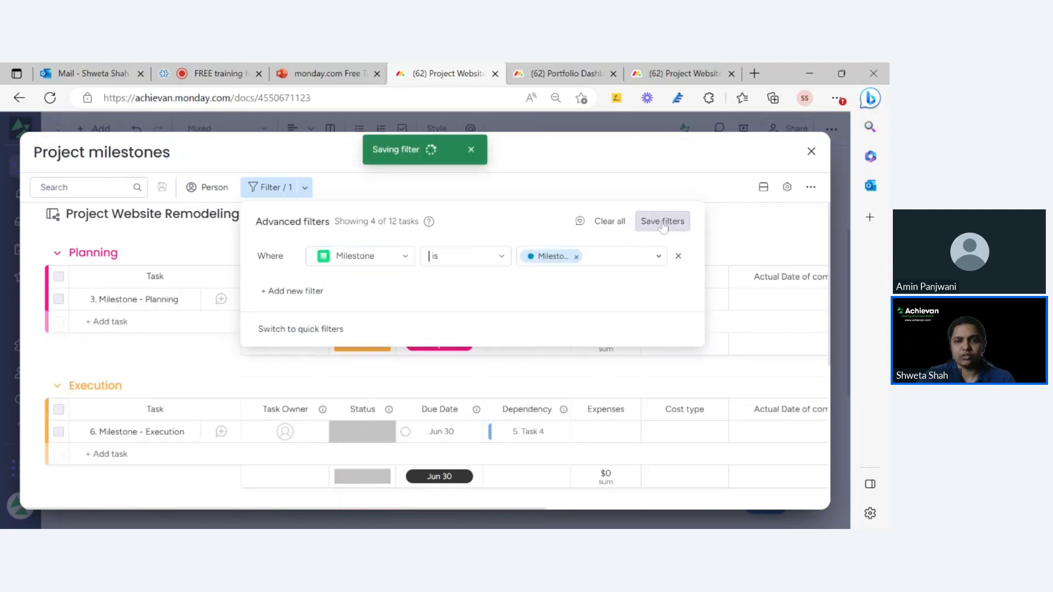
{"action": "left_click", "coordinate": [722, 224]}
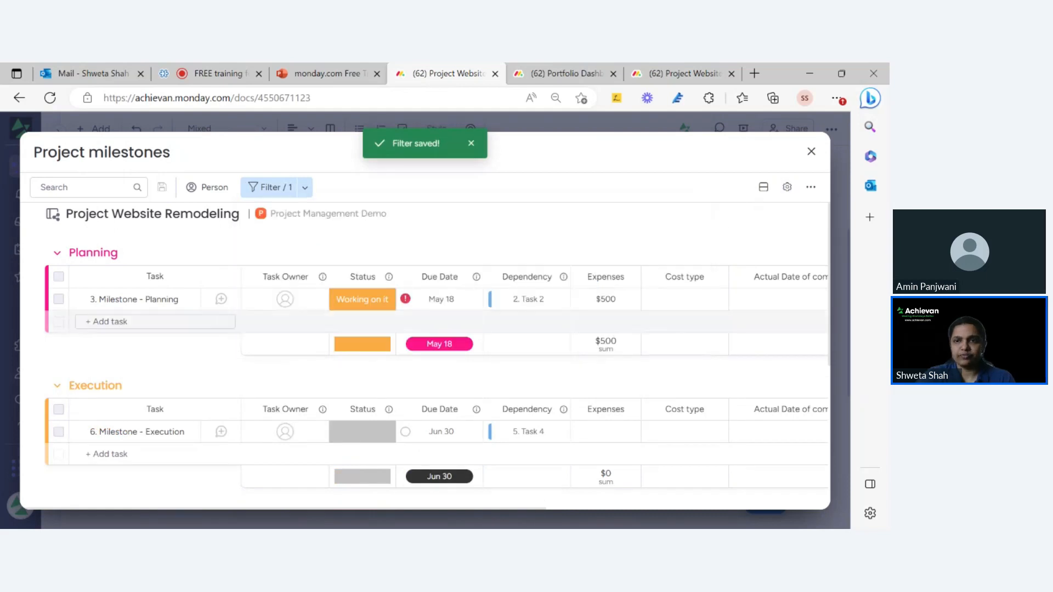
{"action": "left_click", "coordinate": [787, 188]}
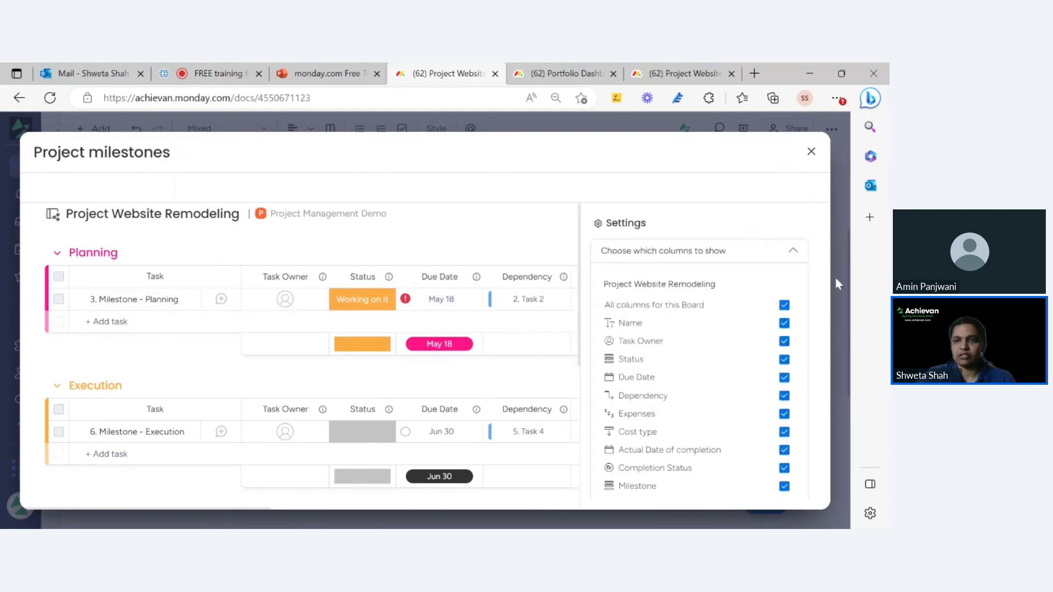
Show only Name, Due Date and Actual Date of completion columns, then exit full screen.
{"action": "left_click", "coordinate": [784, 305]}
{"action": "left_click", "coordinate": [784, 323]}
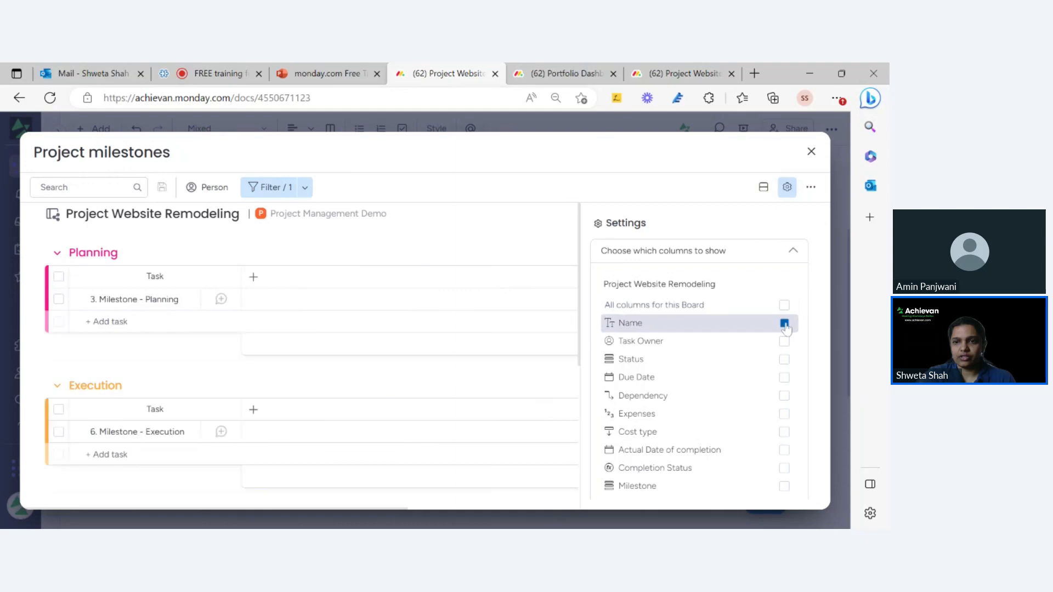
{"action": "left_click", "coordinate": [785, 381]}
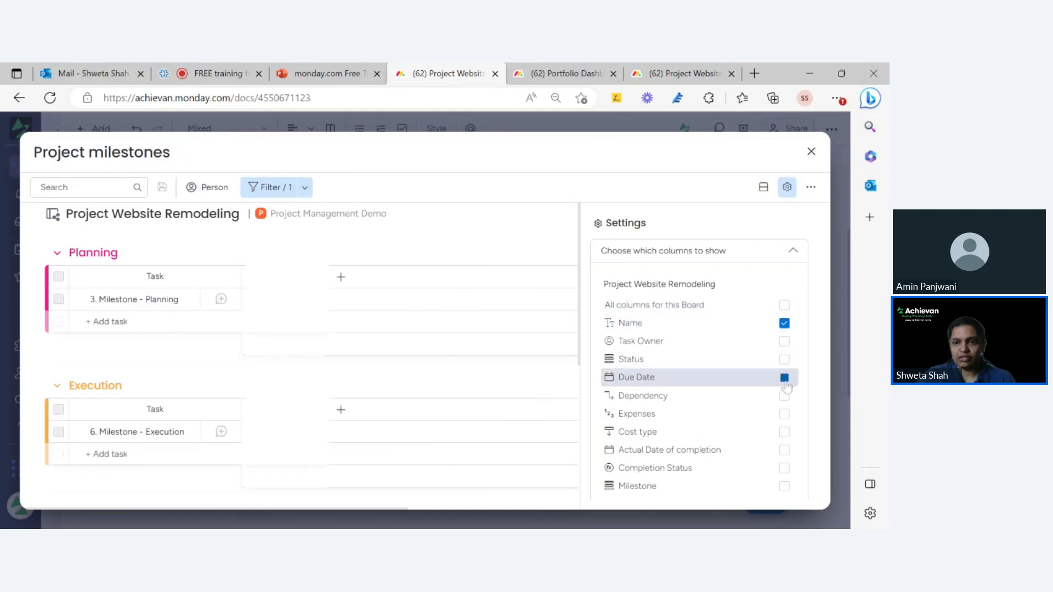
{"action": "left_click", "coordinate": [784, 453]}
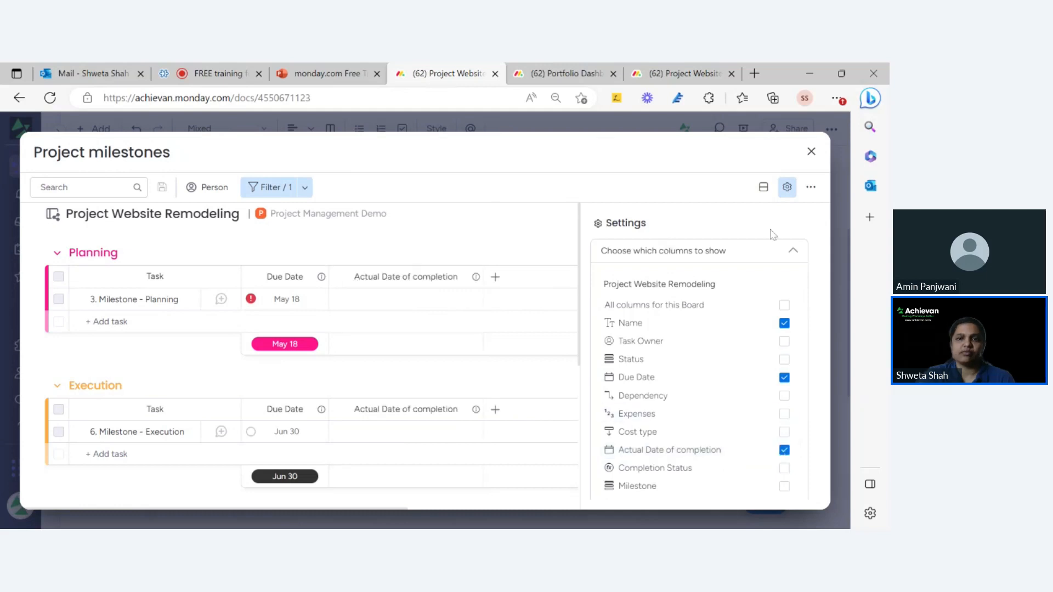
{"action": "left_click", "coordinate": [790, 192]}
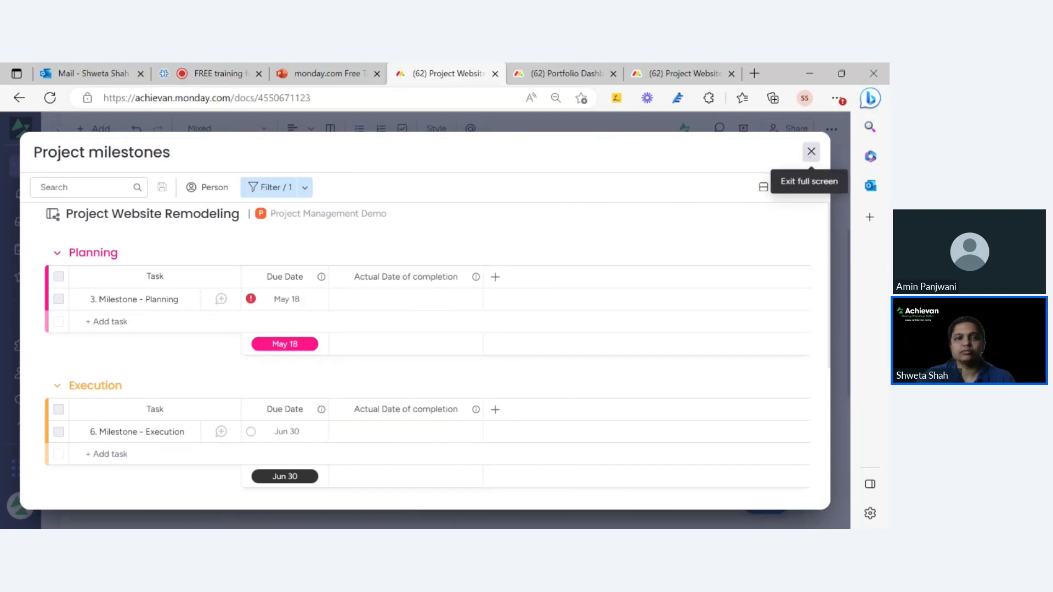
{"action": "left_click", "coordinate": [811, 151]}
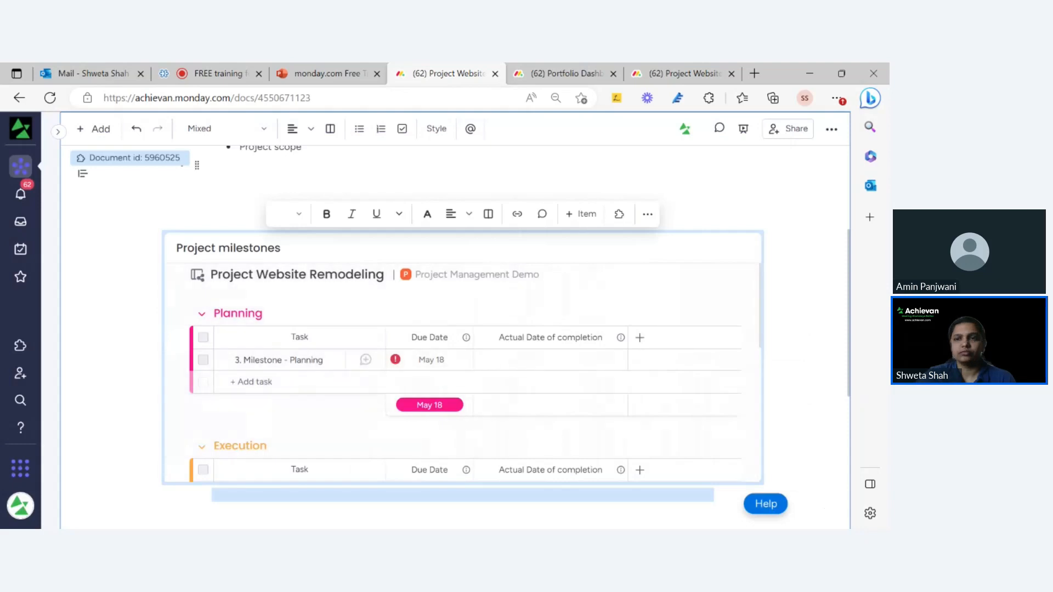
Add the Status column to the milestones widget's settings and return to the doc.
{"action": "scroll", "coordinate": [491, 307], "scroll_direction": "down", "scroll_amount": 3}
{"action": "scroll", "coordinate": [534, 322], "scroll_direction": "up", "scroll_amount": 3}
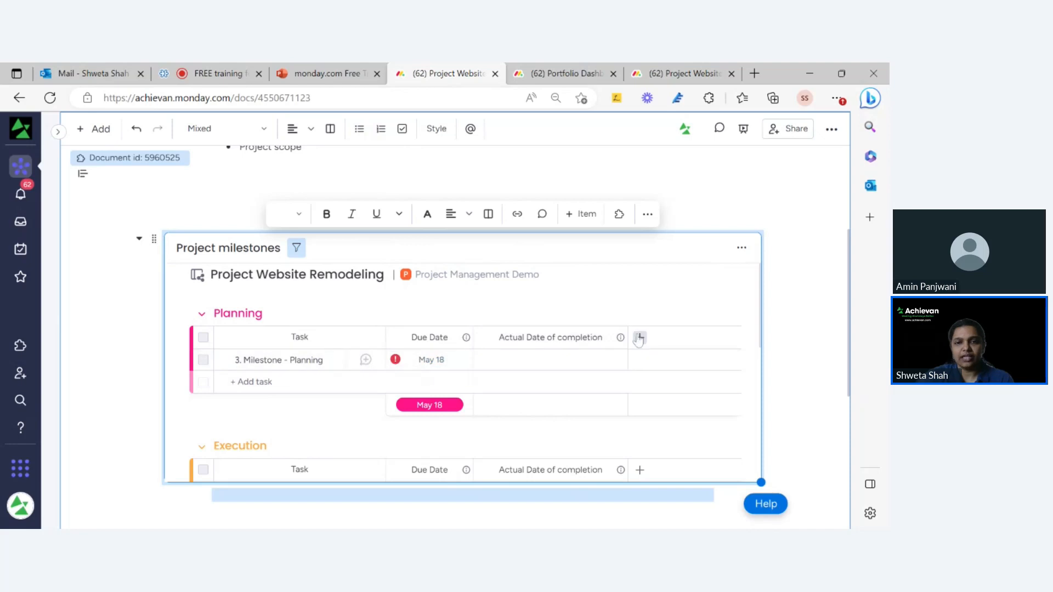
{"action": "left_click", "coordinate": [742, 248]}
{"action": "left_click", "coordinate": [683, 297]}
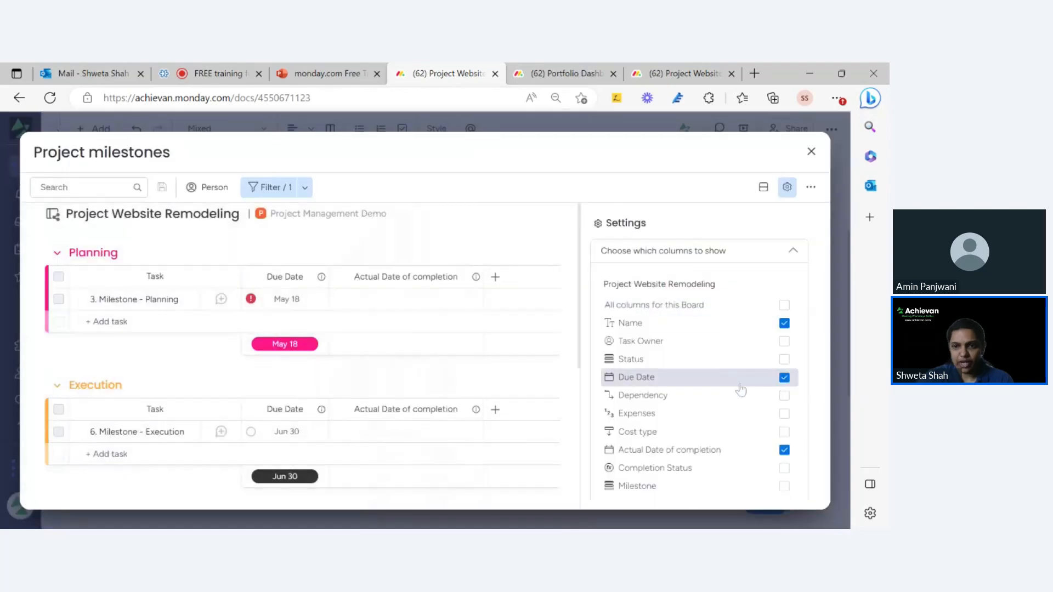
{"action": "left_click", "coordinate": [784, 359]}
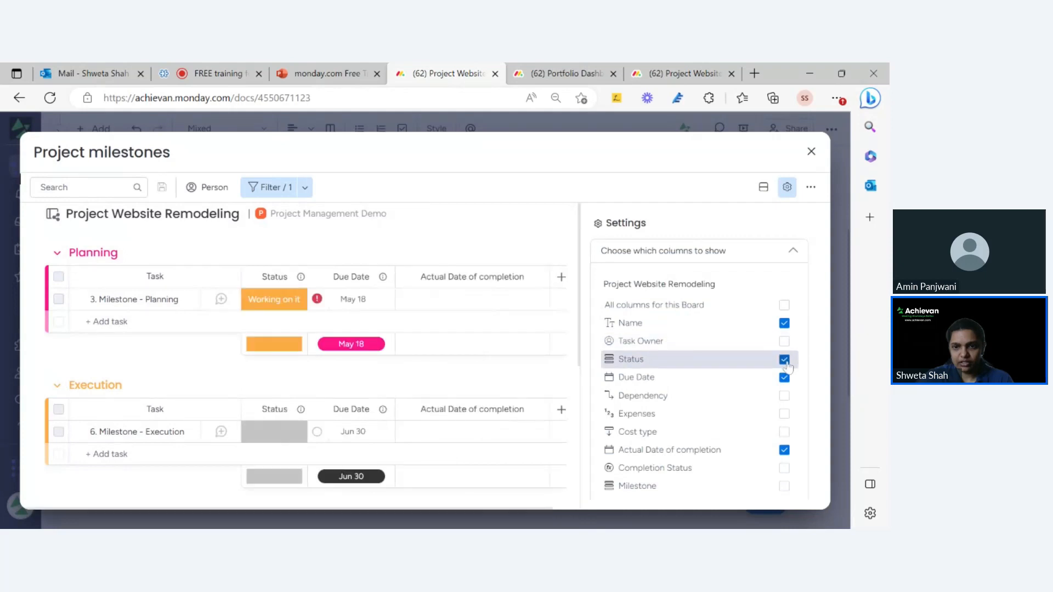
{"action": "left_click", "coordinate": [811, 152]}
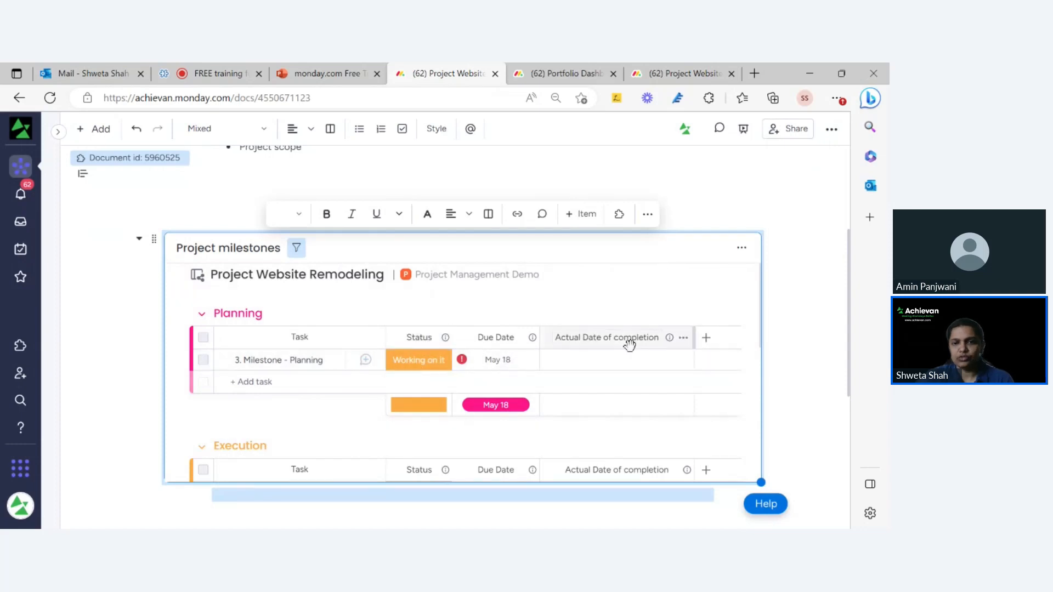
Set 3. Milestone - Planning's status to Done, recording completion on May 29.
{"action": "left_click", "coordinate": [422, 367]}
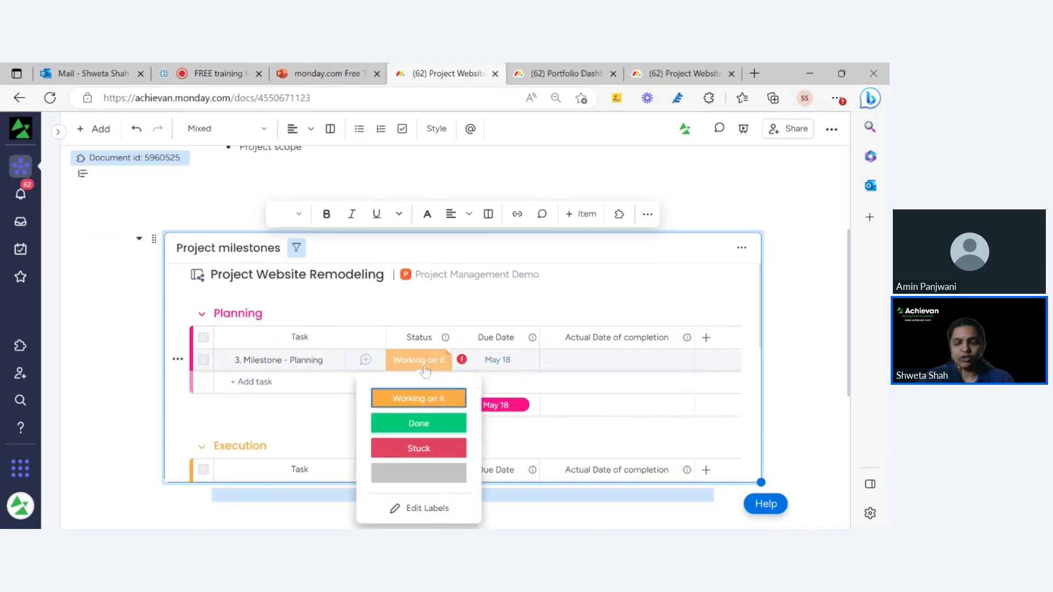
{"action": "left_click", "coordinate": [426, 425]}
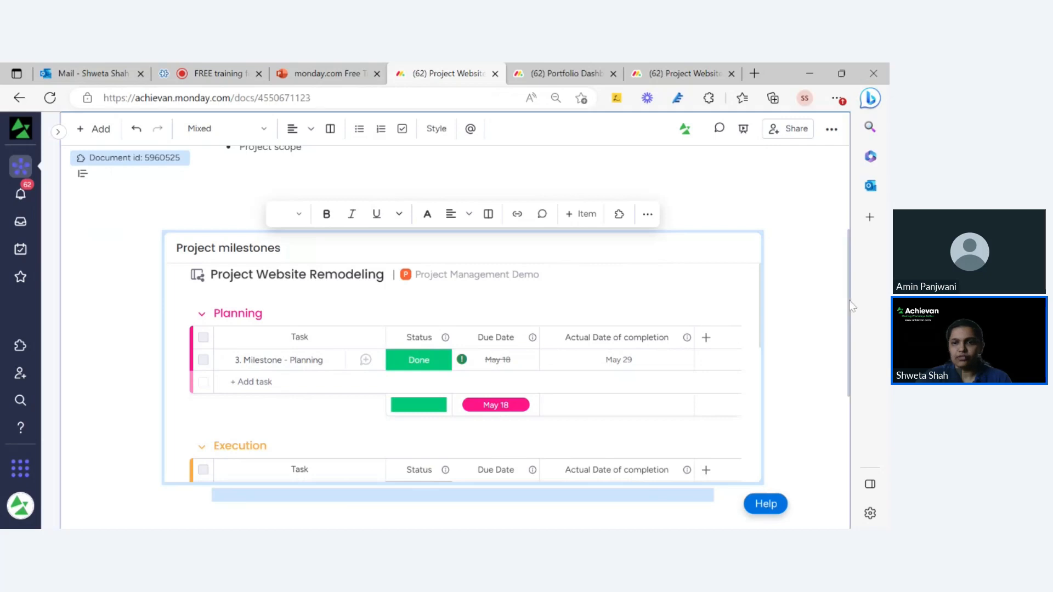
Enlarge the embedded milestone board to show the Closure group, and delete the blank lines above it.
{"action": "scroll", "coordinate": [850, 342], "scroll_direction": "down", "scroll_amount": 3}
{"action": "scroll", "coordinate": [650, 299], "scroll_direction": "down", "scroll_amount": 5}
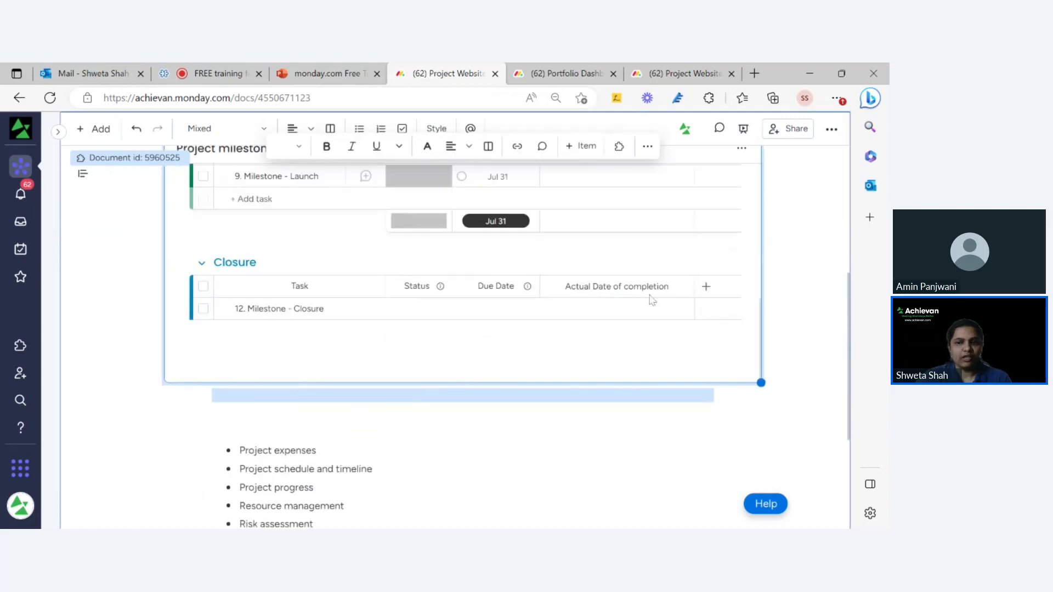
{"action": "scroll", "coordinate": [527, 278], "scroll_direction": "up", "scroll_amount": 5}
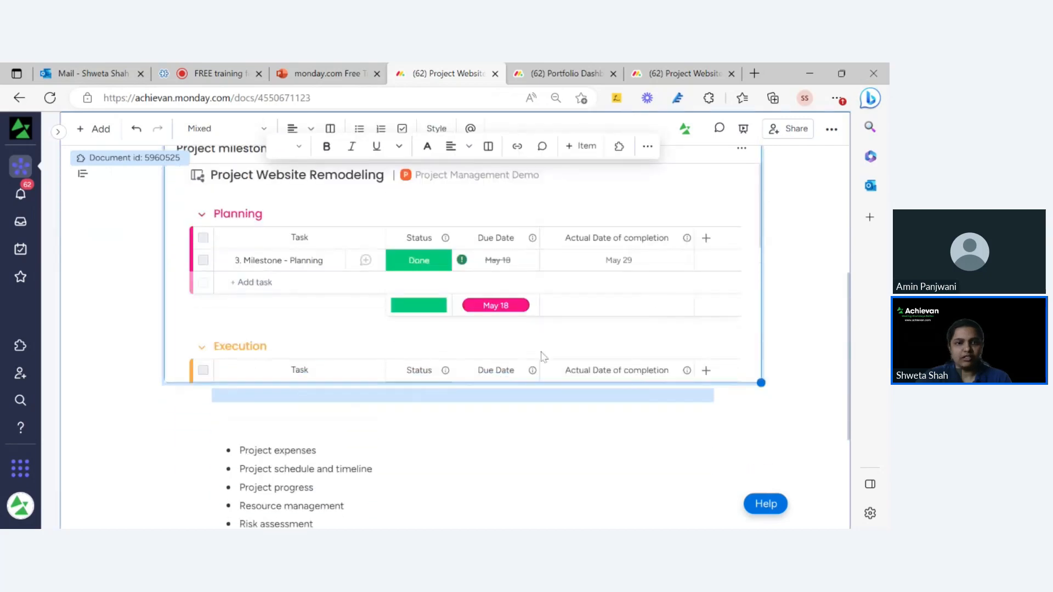
{"action": "scroll", "coordinate": [439, 342], "scroll_direction": "down", "scroll_amount": 3}
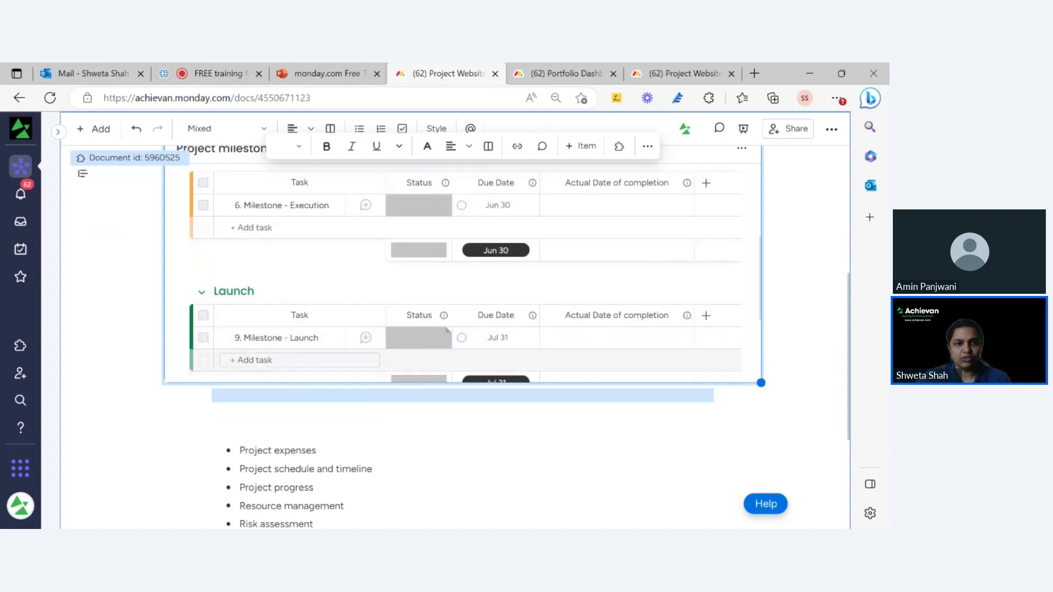
{"action": "left_click_drag", "start_coordinate": [762, 382], "coordinate": [761, 492]}
{"action": "scroll", "coordinate": [762, 494], "scroll_direction": "down", "scroll_amount": 2}
{"action": "left_click_drag", "start_coordinate": [761, 380], "coordinate": [761, 418]}
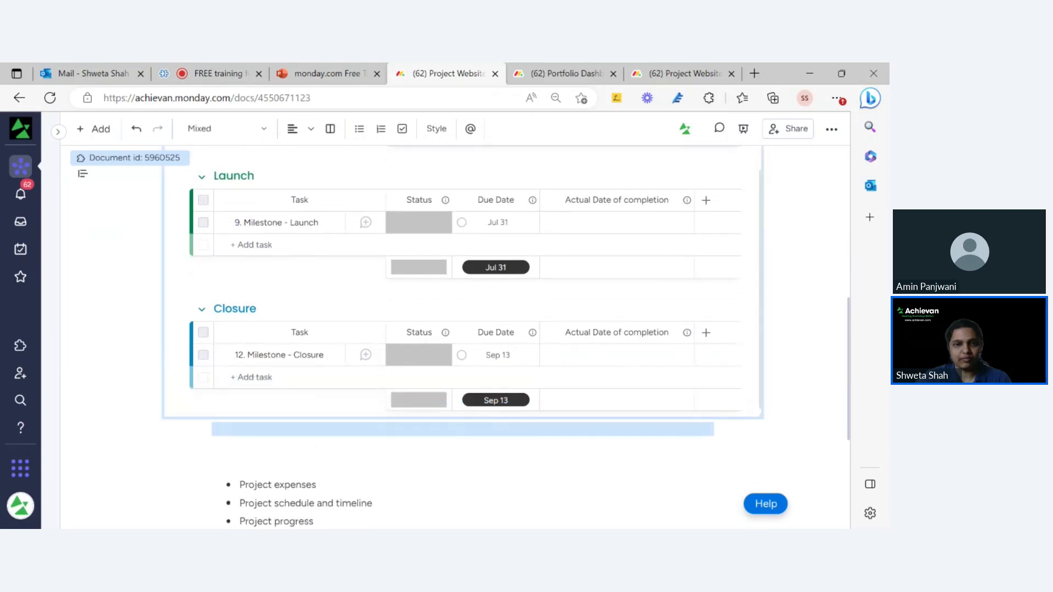
{"action": "left_click_drag", "start_coordinate": [849, 307], "coordinate": [849, 158]}
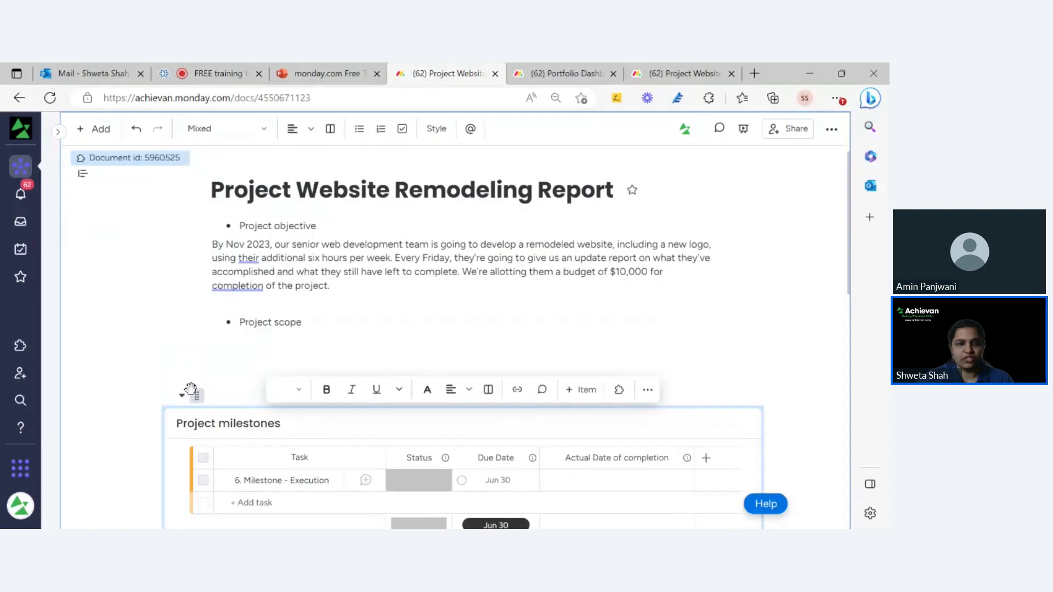
{"action": "left_click", "coordinate": [190, 388]}
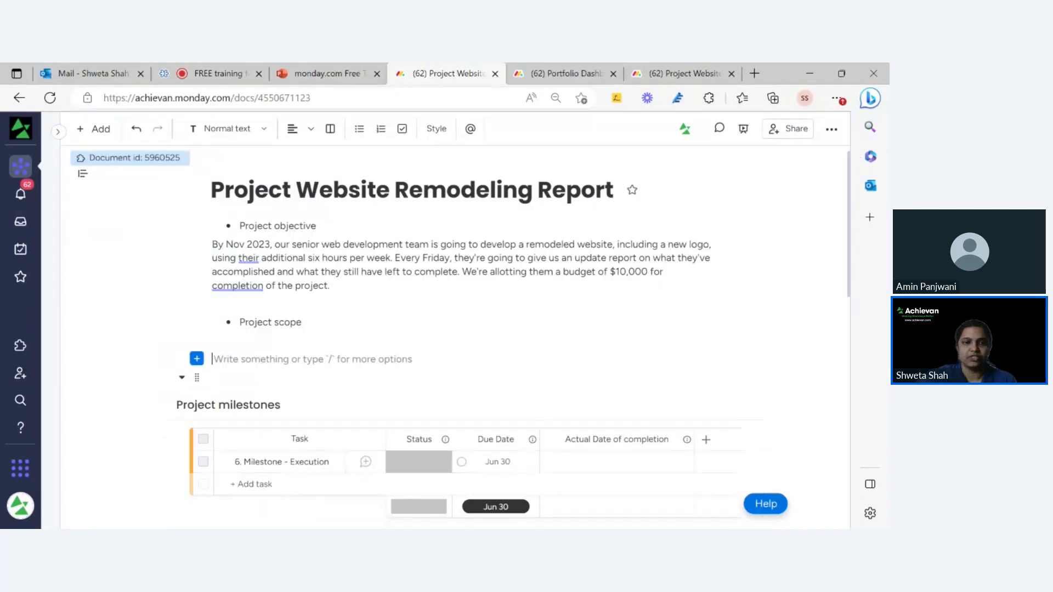
{"action": "key", "text": "BackSpace"}
{"action": "key", "text": "BackSpace"}
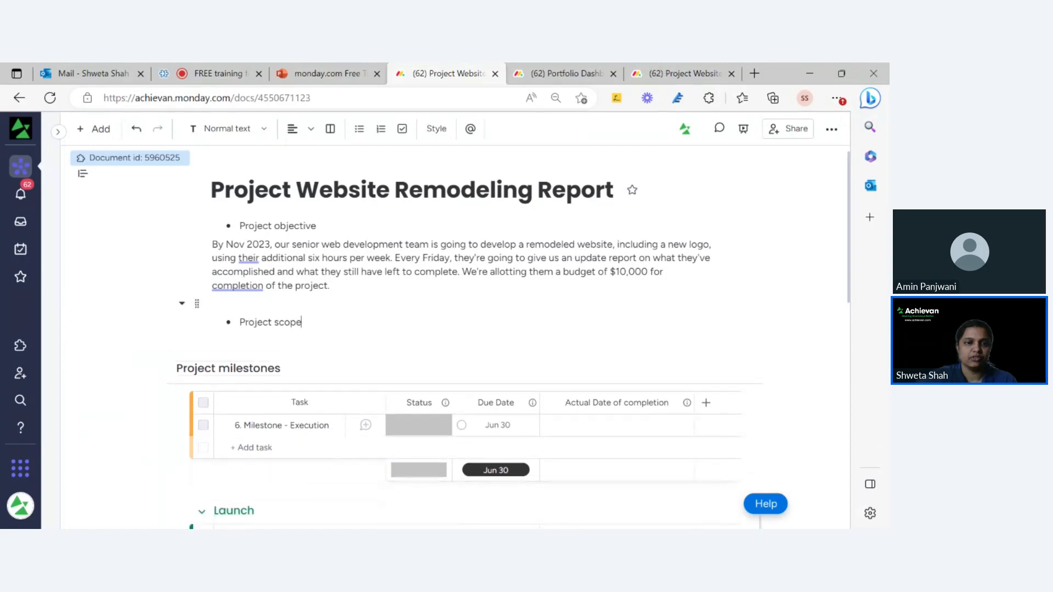
Delete the empty line between the milestone board and the bullet list, then deselect the board.
{"action": "scroll", "coordinate": [219, 340], "scroll_direction": "down", "scroll_amount": 10}
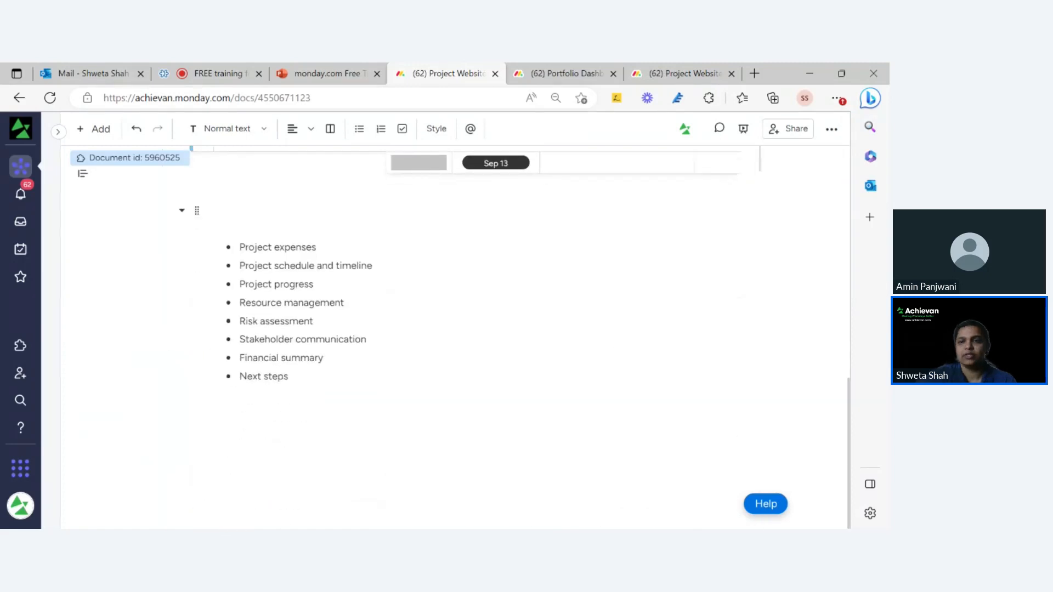
{"action": "left_click", "coordinate": [220, 229]}
{"action": "key", "text": "BackSpace"}
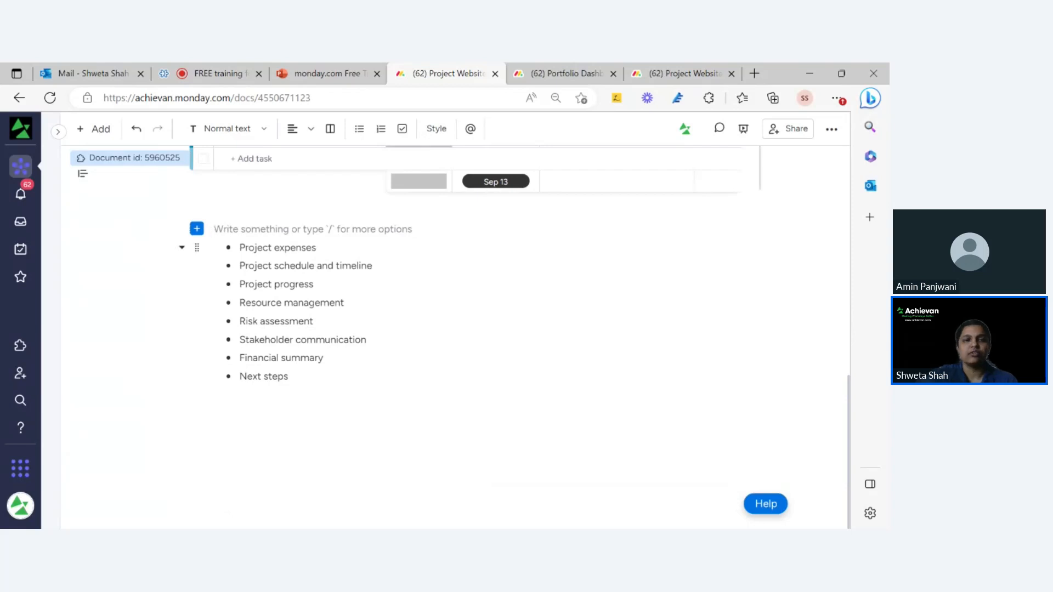
{"action": "left_click", "coordinate": [318, 248]}
{"action": "scroll", "coordinate": [318, 248], "scroll_direction": "up", "scroll_amount": 1}
{"action": "left_click", "coordinate": [265, 268]}
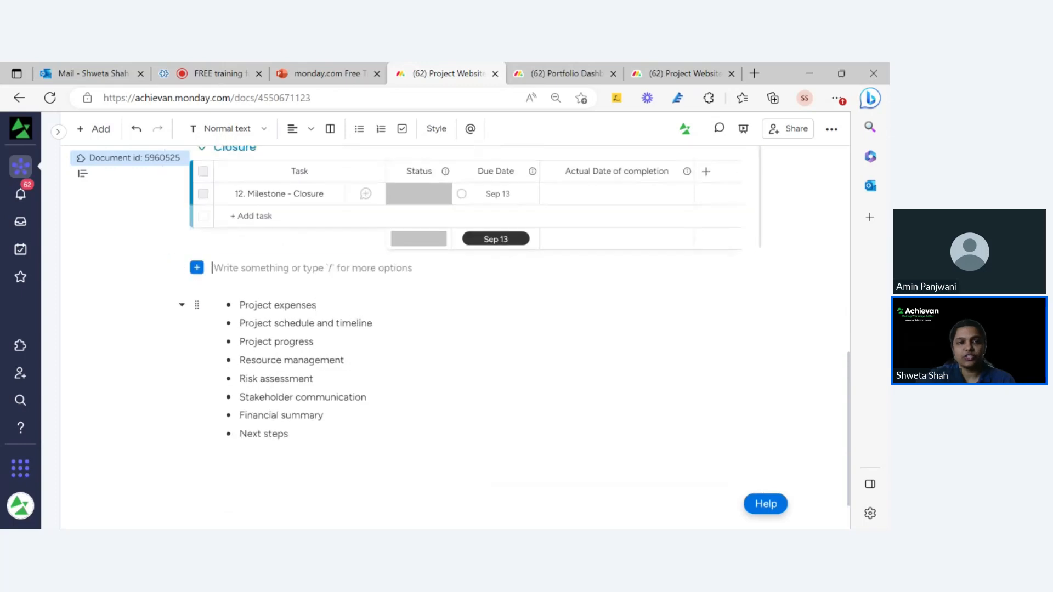
{"action": "scroll", "coordinate": [320, 313], "scroll_direction": "up", "scroll_amount": 7}
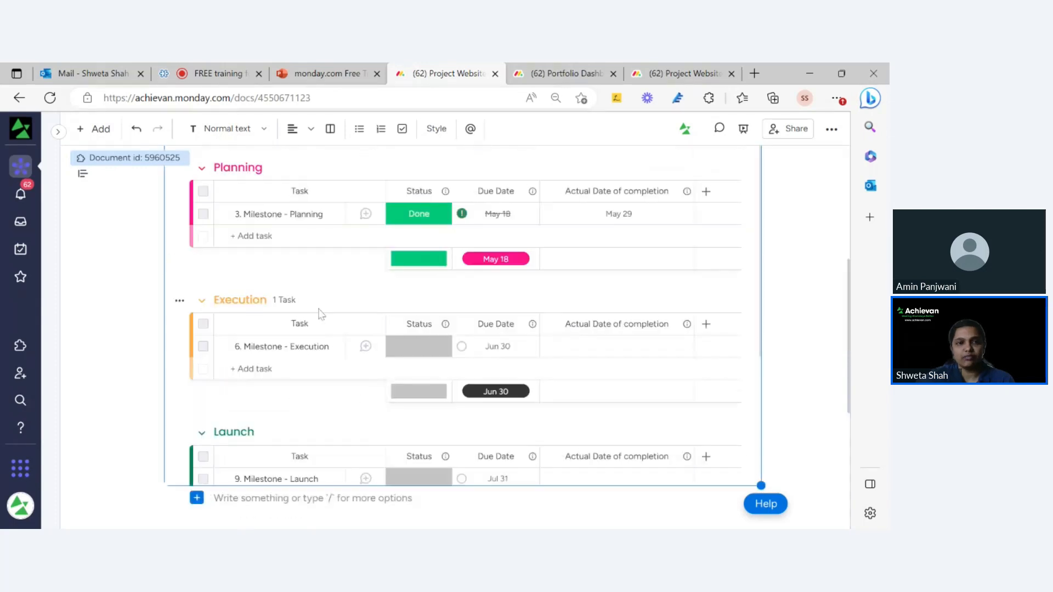
{"action": "scroll", "coordinate": [346, 444], "scroll_direction": "down", "scroll_amount": 4}
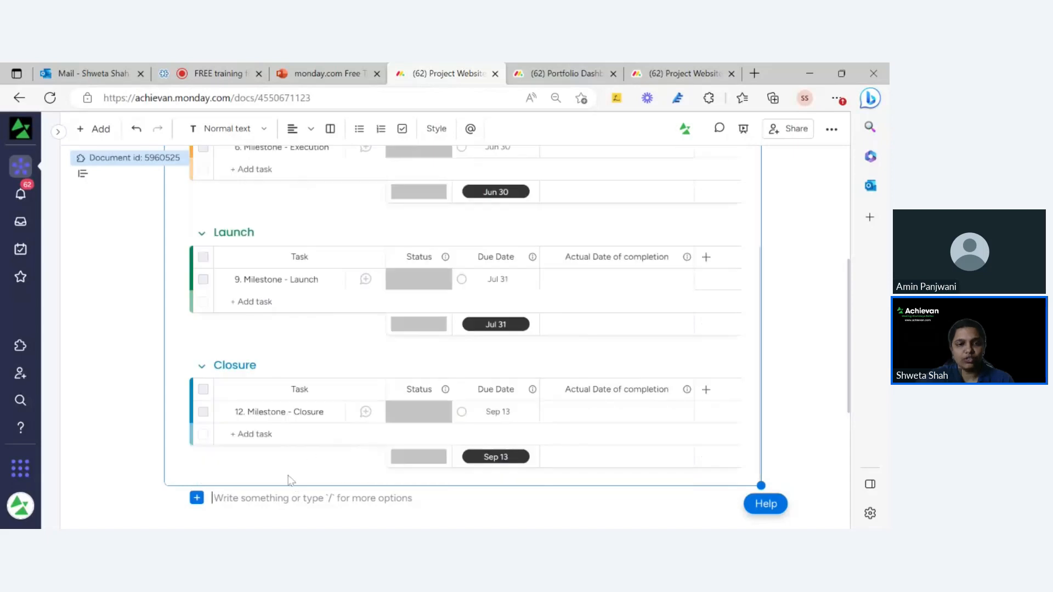
{"action": "scroll", "coordinate": [851, 386], "scroll_direction": "down", "scroll_amount": 1}
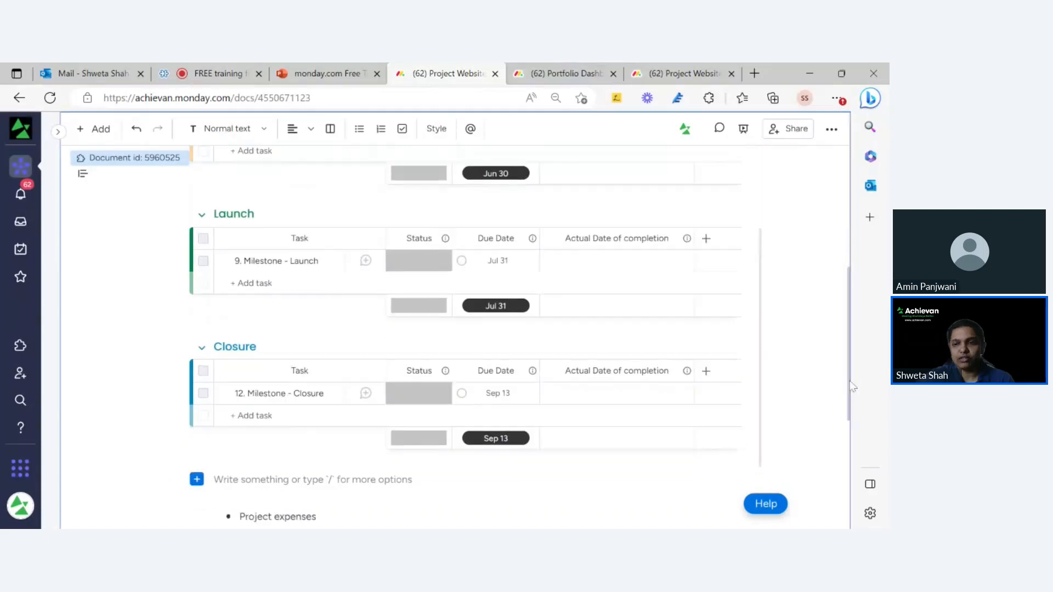
{"action": "scroll", "coordinate": [852, 387], "scroll_direction": "down", "scroll_amount": 4}
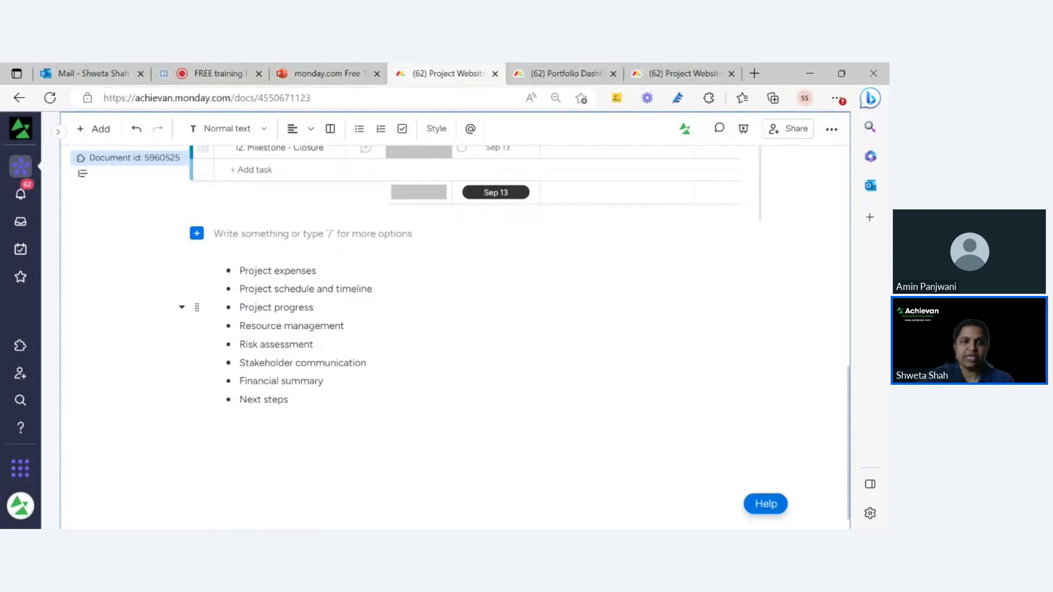
{"action": "left_click", "coordinate": [214, 252]}
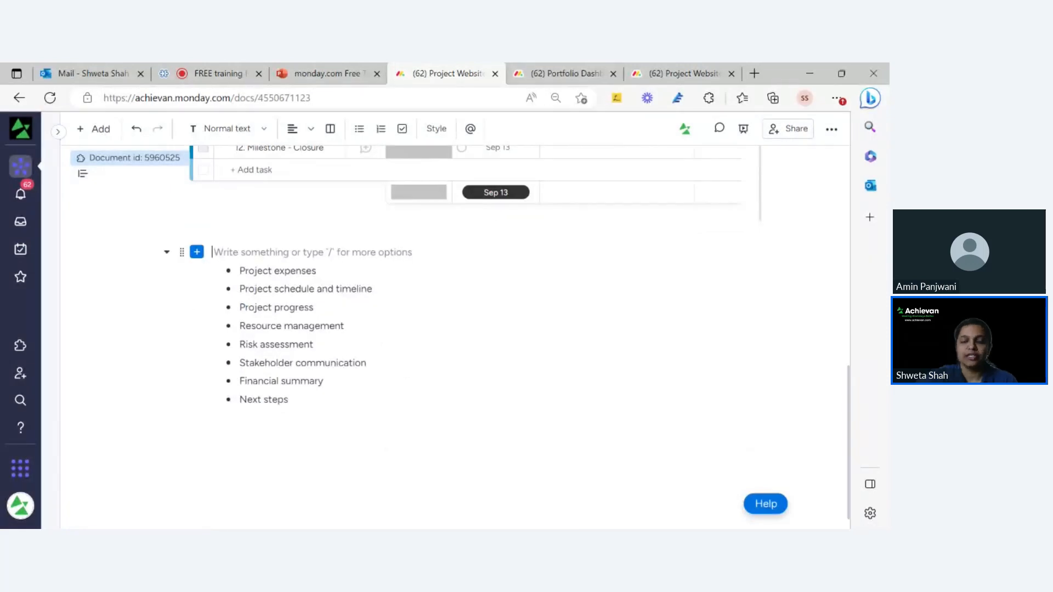
{"action": "key", "text": "BackSpace"}
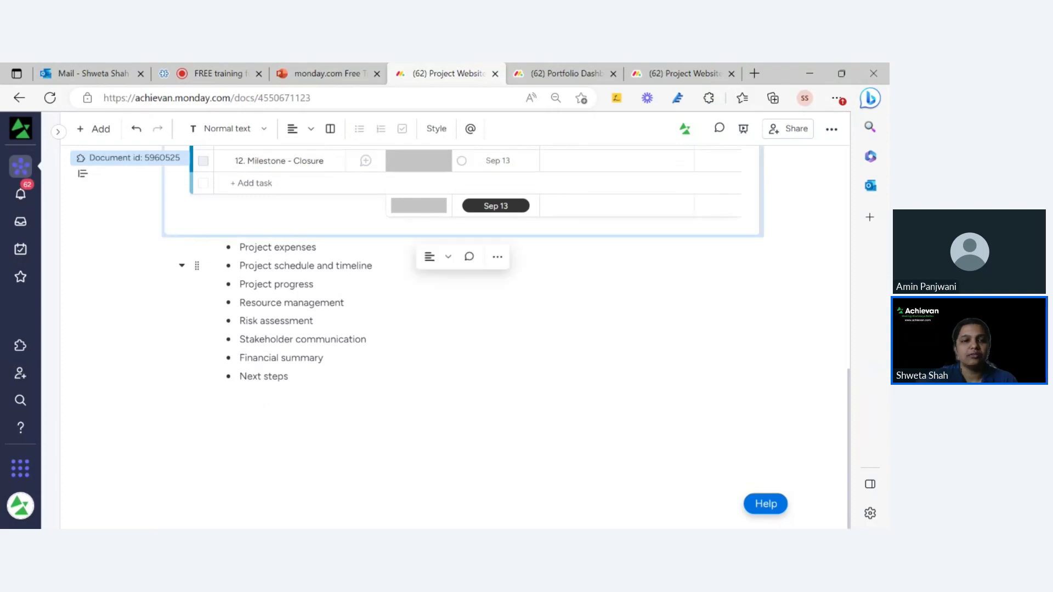
{"action": "left_click", "coordinate": [240, 248]}
{"action": "scroll", "coordinate": [494, 329], "scroll_direction": "up", "scroll_amount": 9}
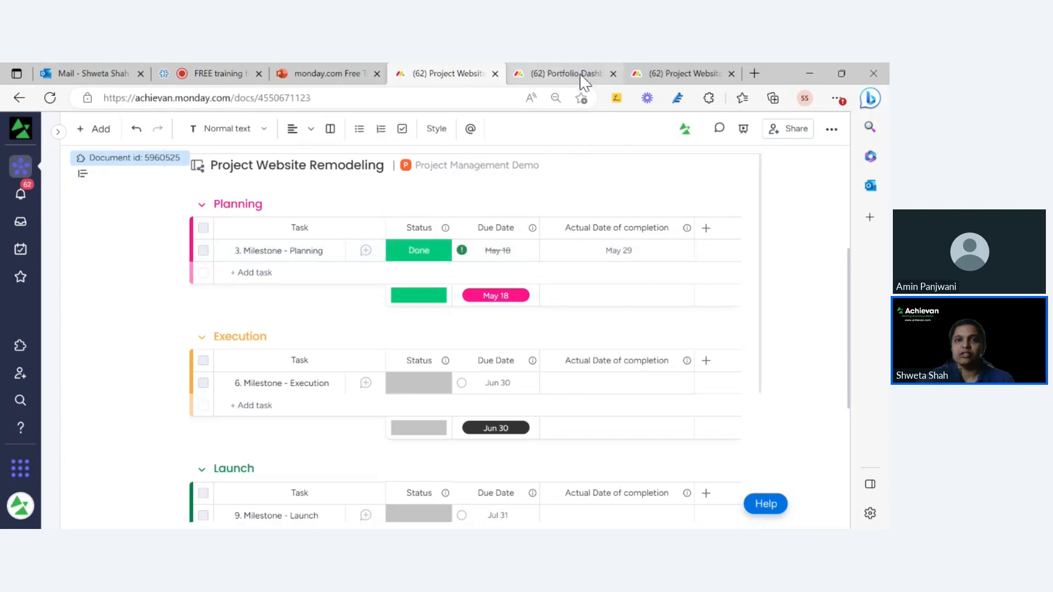
Mark 6. Milestone - Execution as Done on the project board, then go back to the report doc.
{"action": "left_click", "coordinate": [697, 74]}
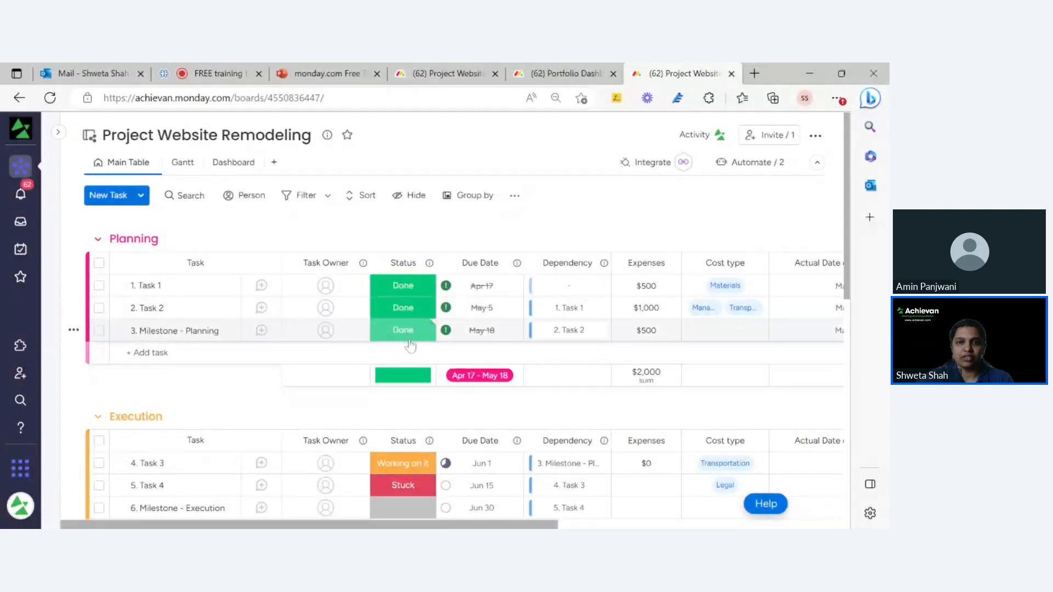
{"action": "scroll", "coordinate": [432, 392], "scroll_direction": "down", "scroll_amount": 2}
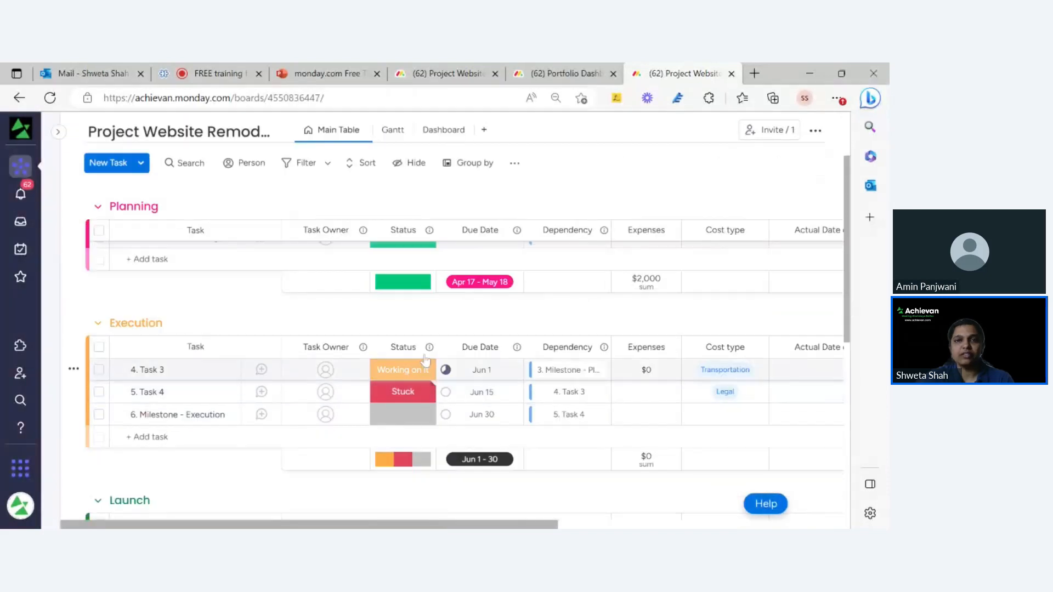
{"action": "left_click", "coordinate": [537, 76]}
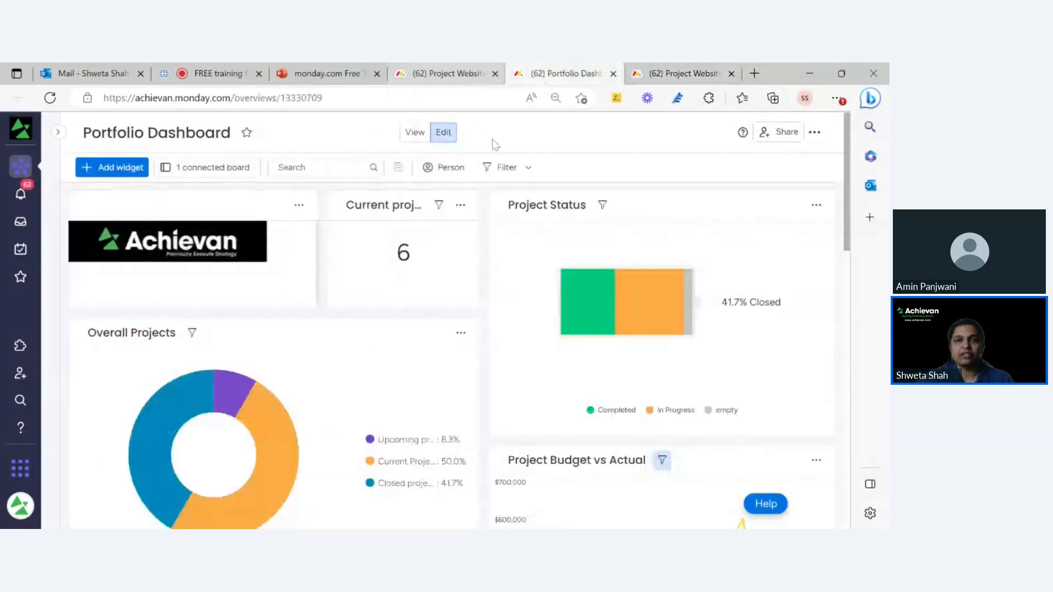
{"action": "left_click", "coordinate": [468, 79]}
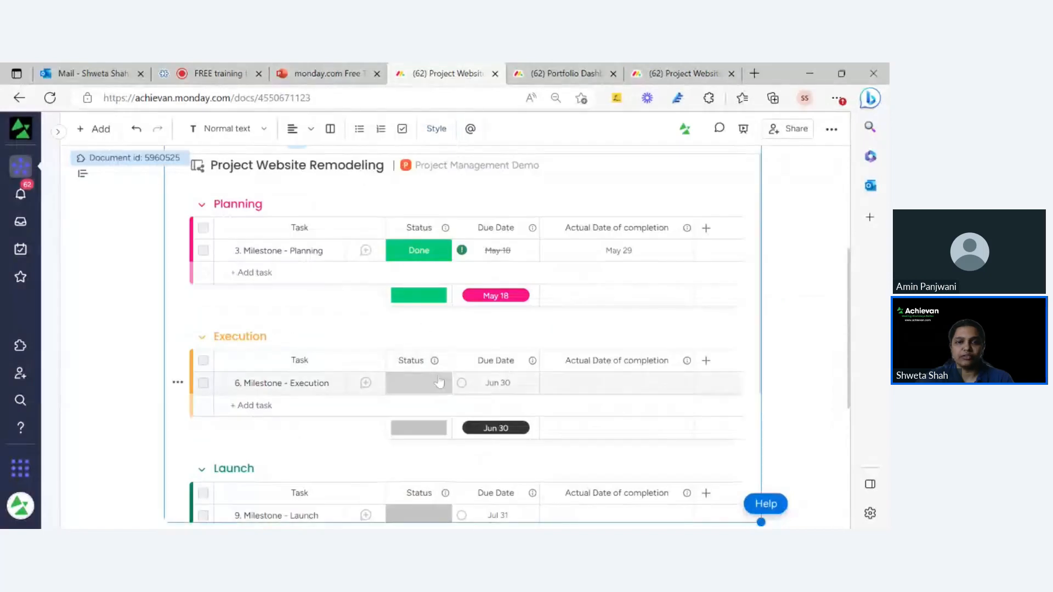
{"action": "left_click", "coordinate": [687, 76]}
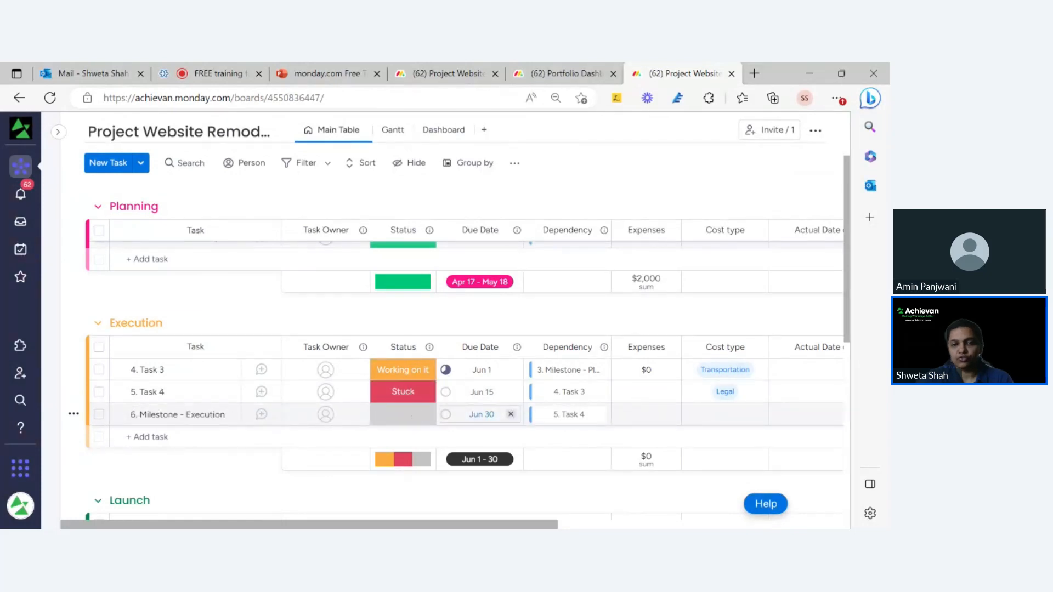
{"action": "left_click", "coordinate": [399, 417]}
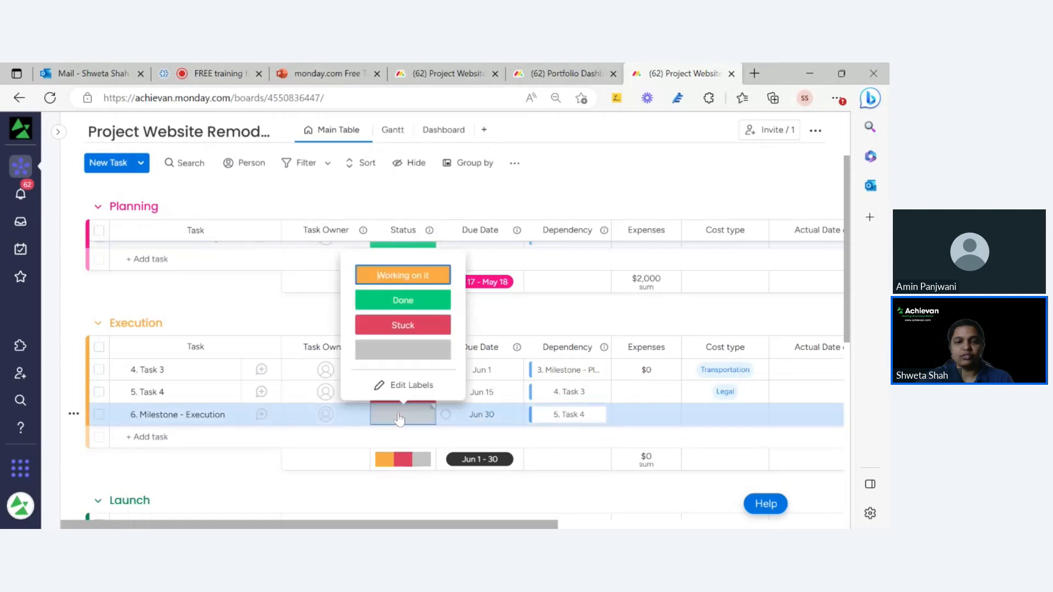
{"action": "left_click", "coordinate": [422, 302]}
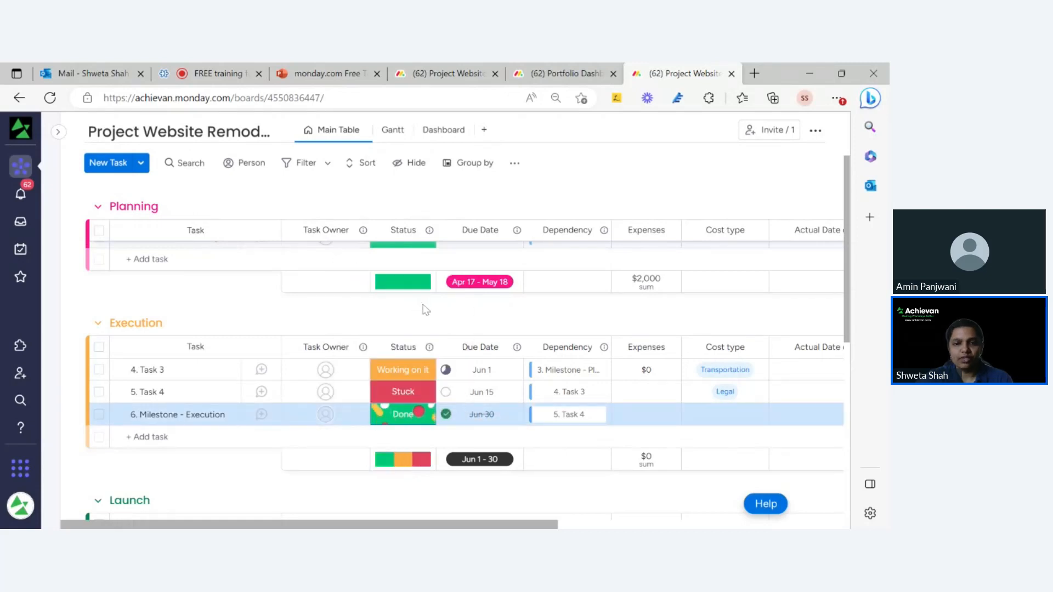
{"action": "scroll", "coordinate": [423, 307], "scroll_direction": "up", "scroll_amount": 3}
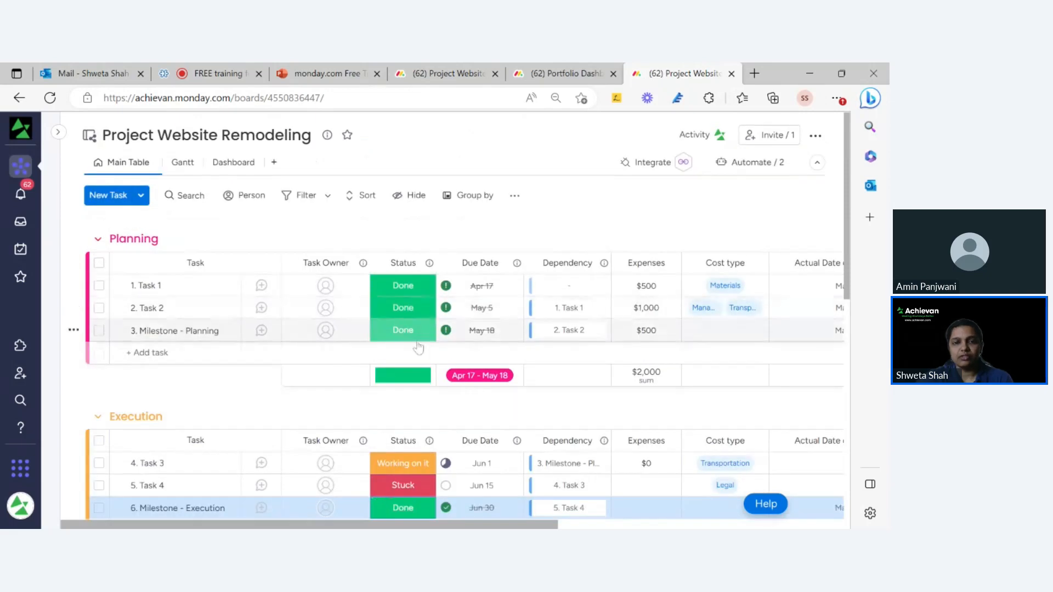
{"action": "scroll", "coordinate": [418, 347], "scroll_direction": "down", "scroll_amount": 7}
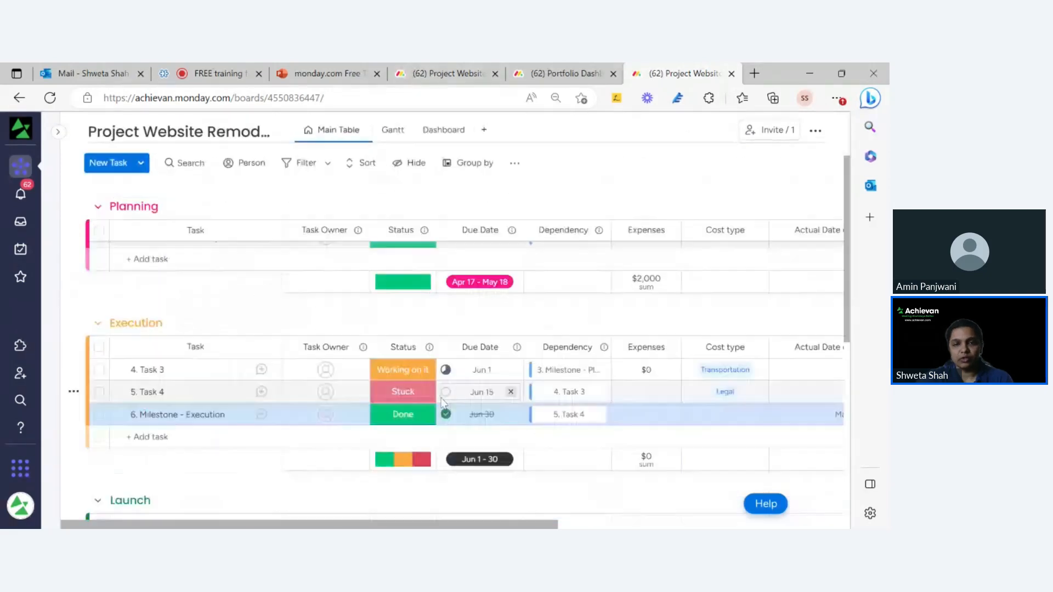
{"action": "scroll", "coordinate": [421, 358], "scroll_direction": "up", "scroll_amount": 5}
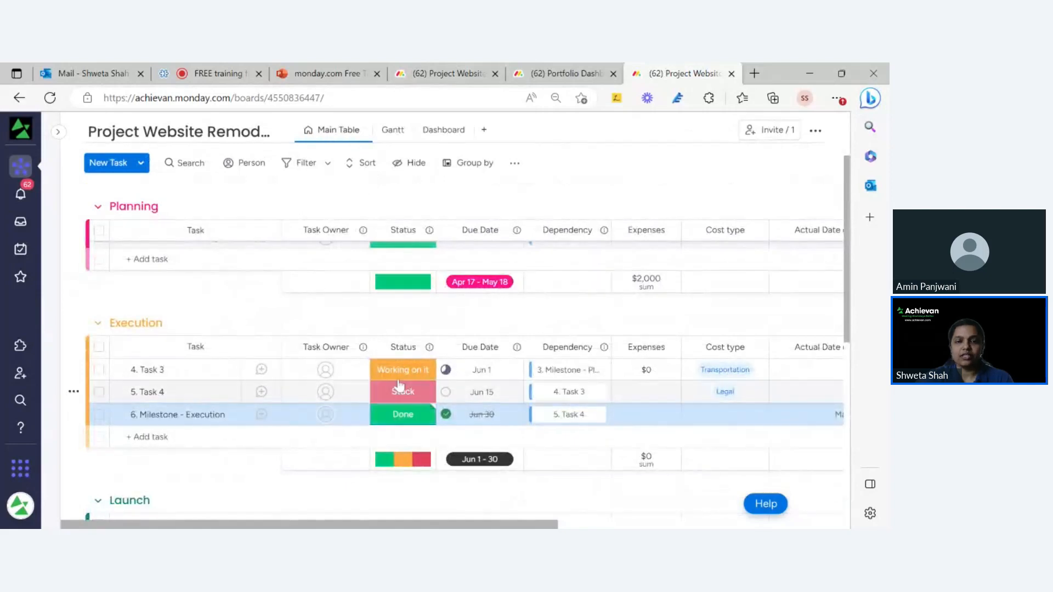
{"action": "scroll", "coordinate": [400, 336], "scroll_direction": "up", "scroll_amount": 3}
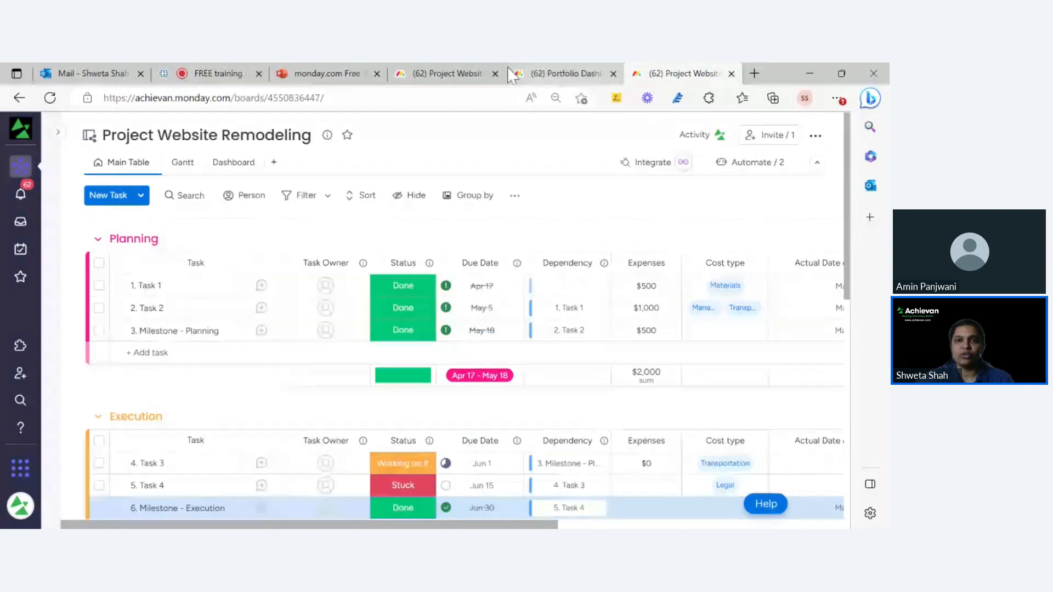
{"action": "left_click", "coordinate": [445, 77]}
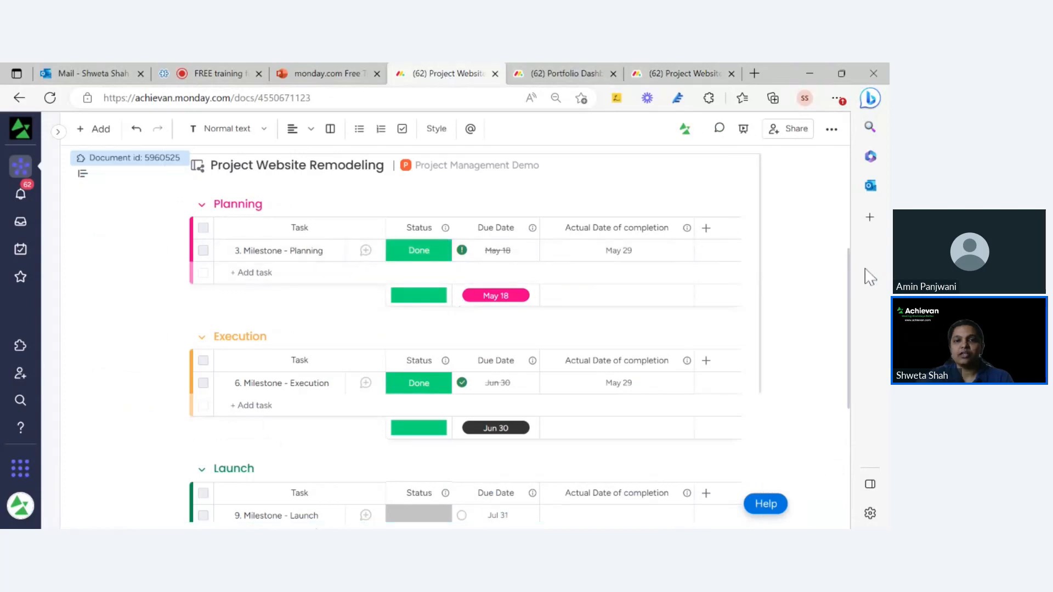
Add blank lines after the Project expenses bullet, pushing Project schedule and timeline down.
{"action": "scroll", "coordinate": [800, 187], "scroll_direction": "up", "scroll_amount": 5}
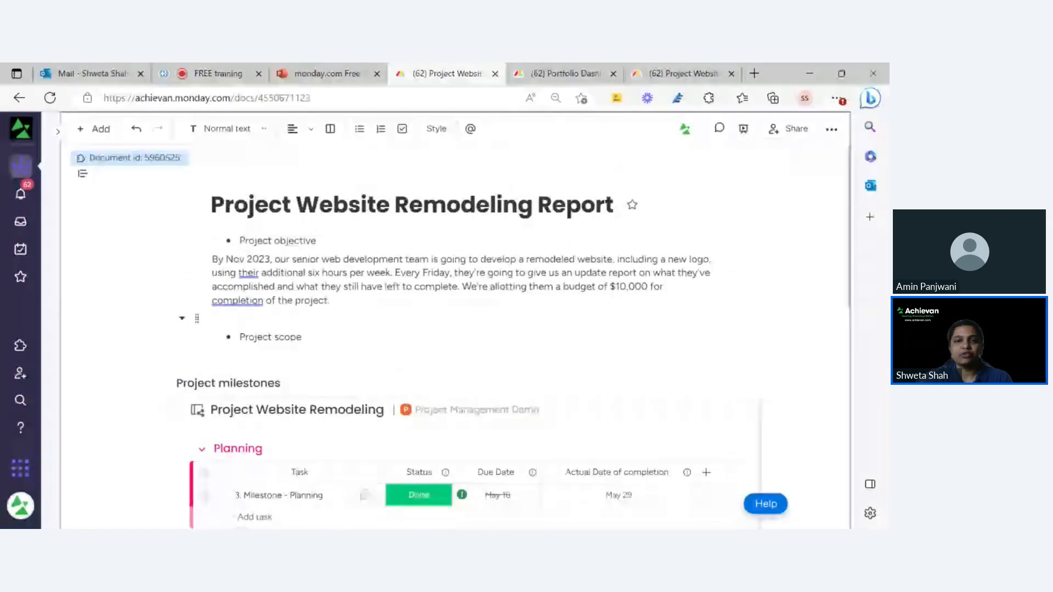
{"action": "scroll", "coordinate": [431, 360], "scroll_direction": "down", "scroll_amount": 5}
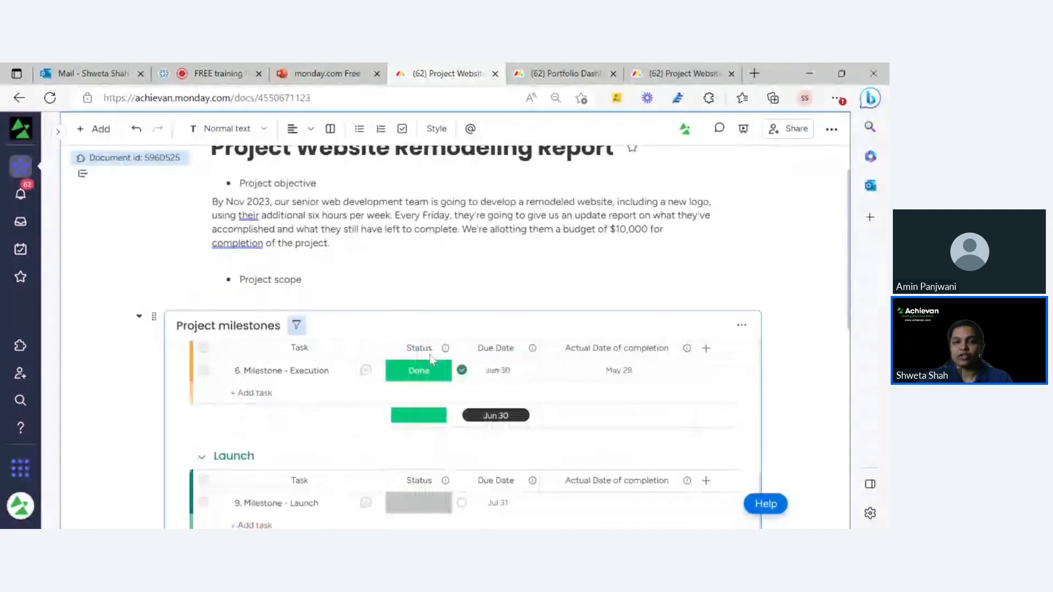
{"action": "scroll", "coordinate": [430, 359], "scroll_direction": "up", "scroll_amount": 5}
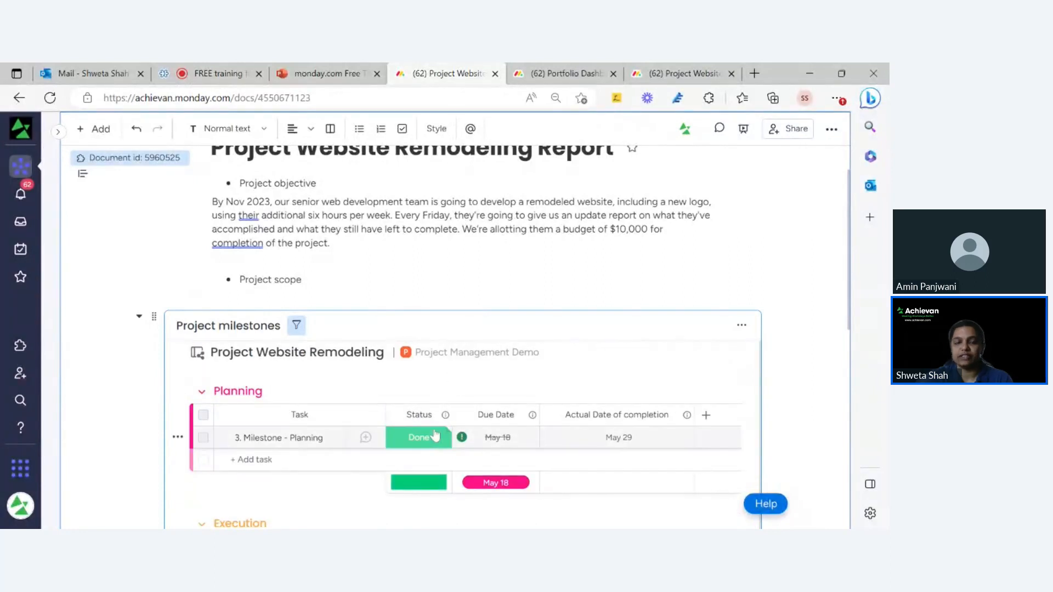
{"action": "scroll", "coordinate": [411, 216], "scroll_direction": "up", "scroll_amount": 1}
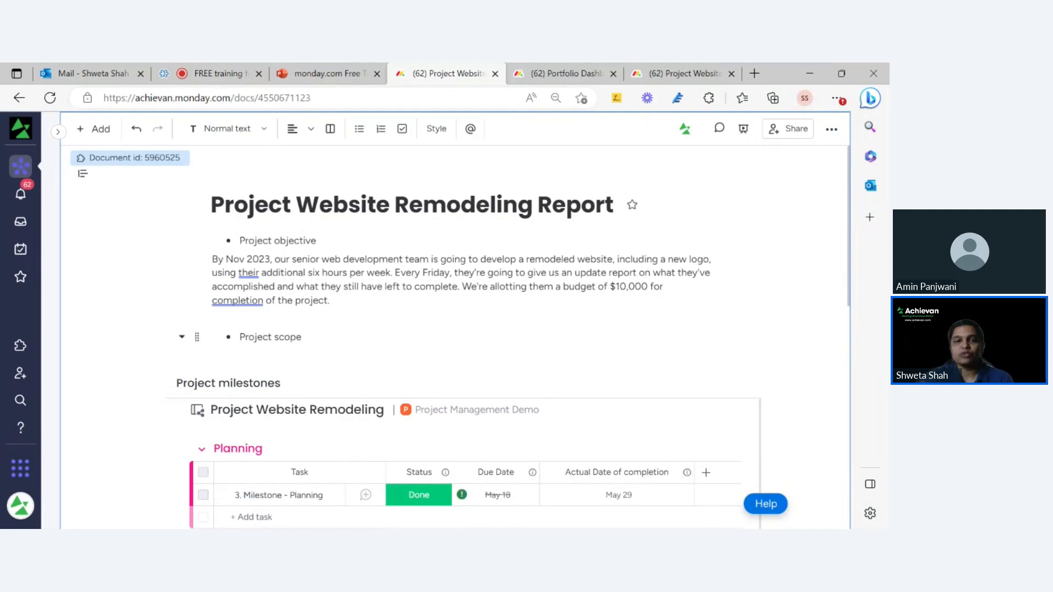
{"action": "scroll", "coordinate": [439, 329], "scroll_direction": "down", "scroll_amount": 1}
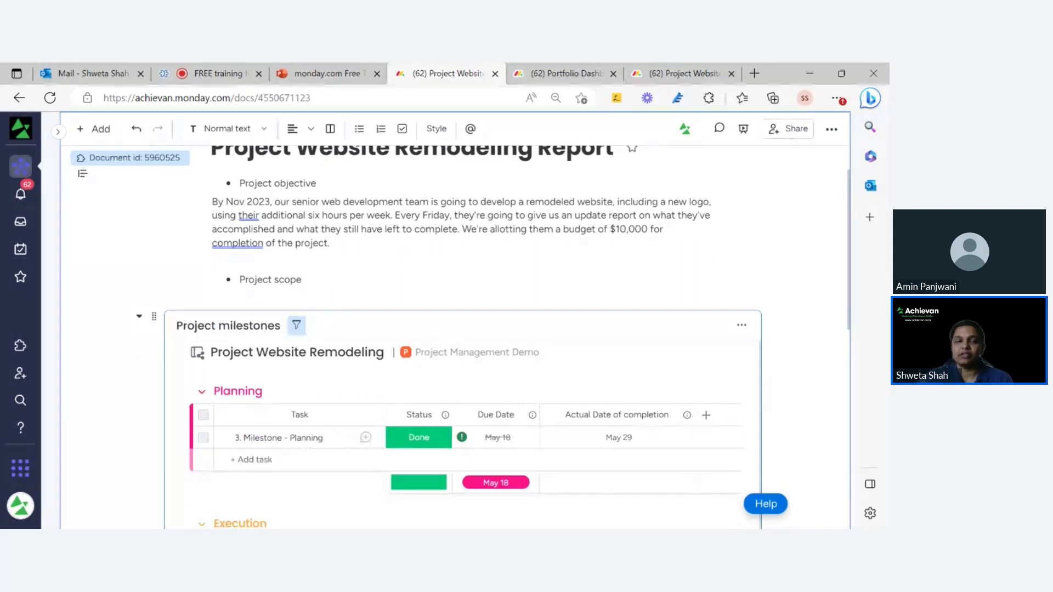
{"action": "scroll", "coordinate": [460, 335], "scroll_direction": "down", "scroll_amount": 2}
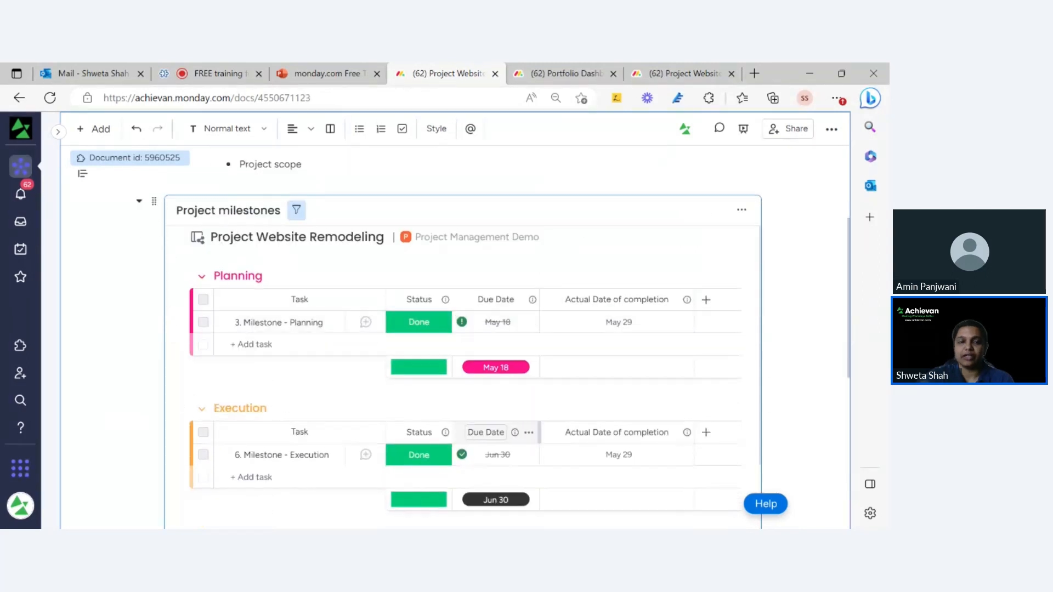
{"action": "scroll", "coordinate": [477, 428], "scroll_direction": "down", "scroll_amount": 2}
{"action": "scroll", "coordinate": [461, 439], "scroll_direction": "down", "scroll_amount": 2}
{"action": "mouse_move", "coordinate": [419, 433]}
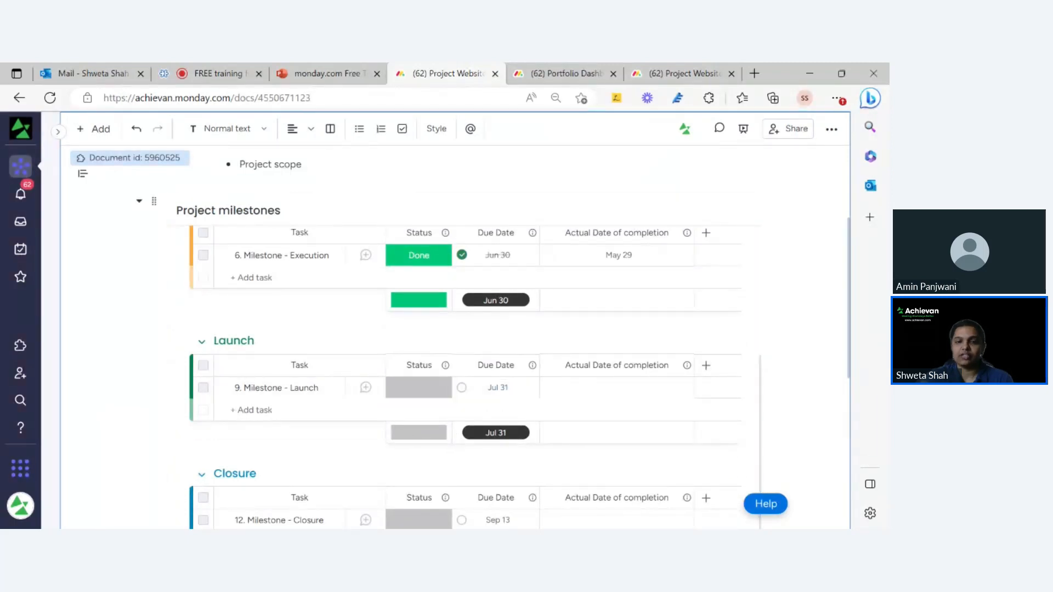
{"action": "left_click_drag", "start_coordinate": [851, 377], "coordinate": [858, 522]}
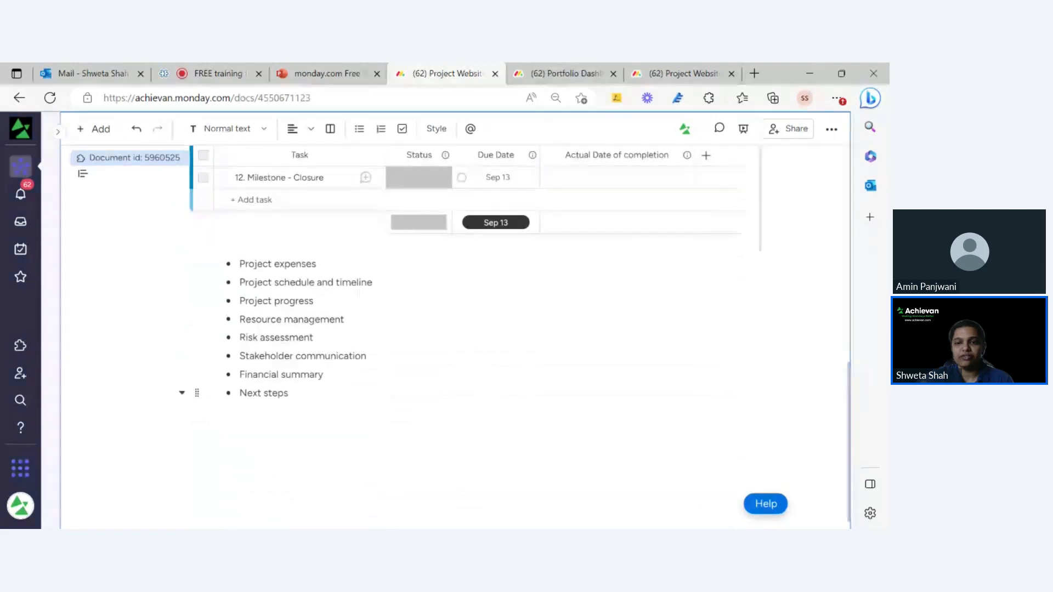
{"action": "left_click", "coordinate": [318, 264]}
{"action": "key", "text": "Return"}
{"action": "key", "text": "Return"}
{"action": "key", "text": "Return"}
{"action": "key", "text": "Return"}
{"action": "key", "text": "Return"}
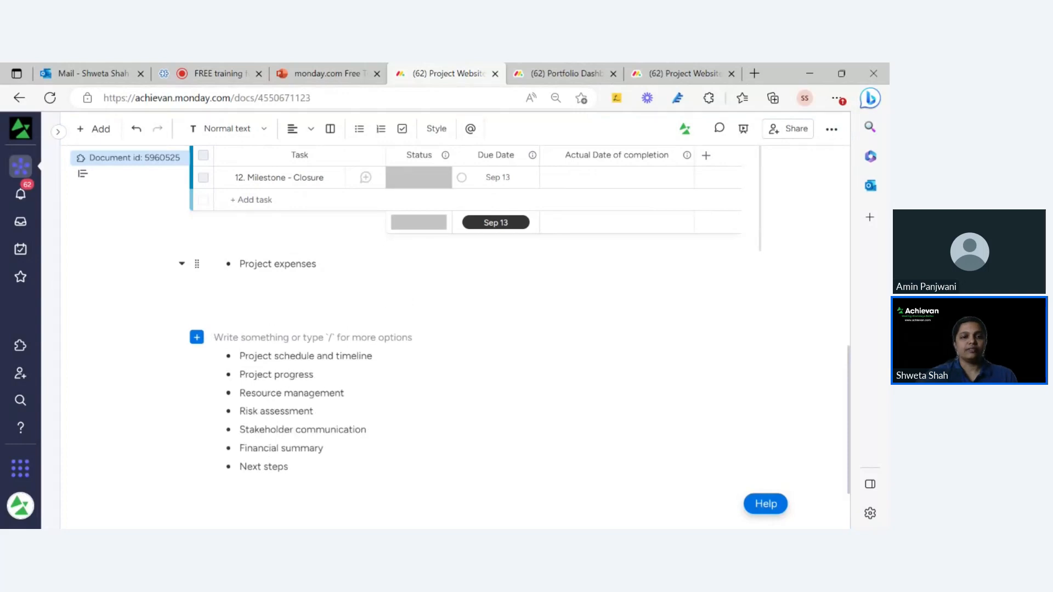
Insert a Chart widget on the empty line below Project expenses using /widget.
{"action": "left_click", "coordinate": [247, 282]}
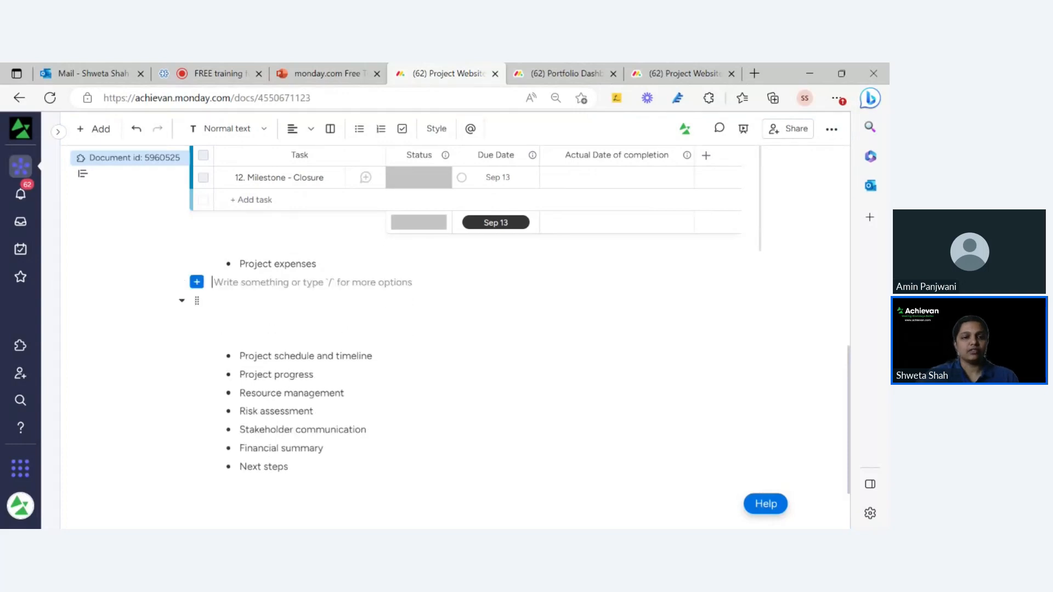
{"action": "type", "text": "w"}
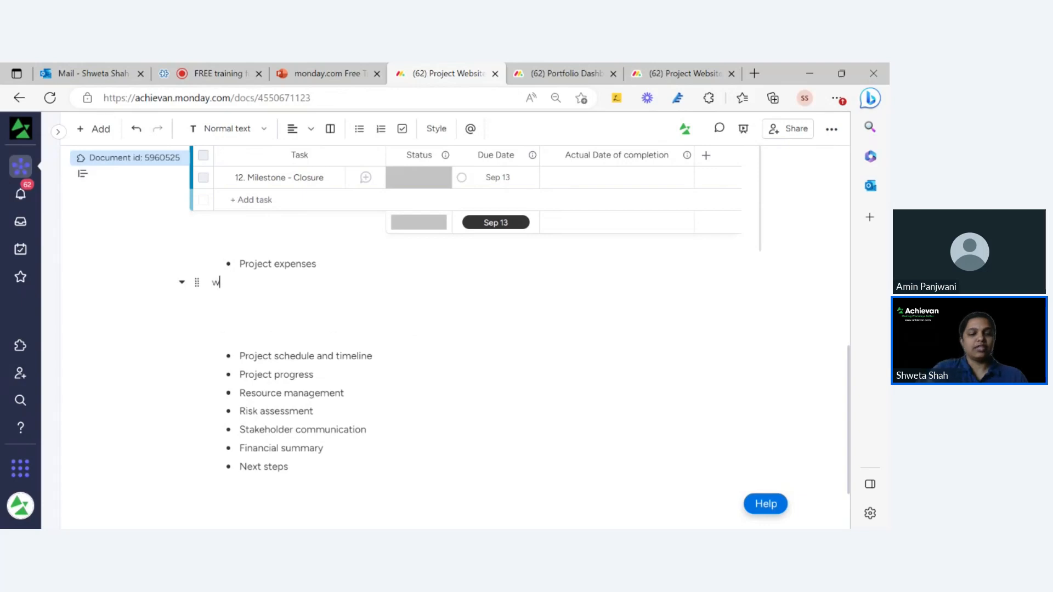
{"action": "key", "text": "BackSpace"}
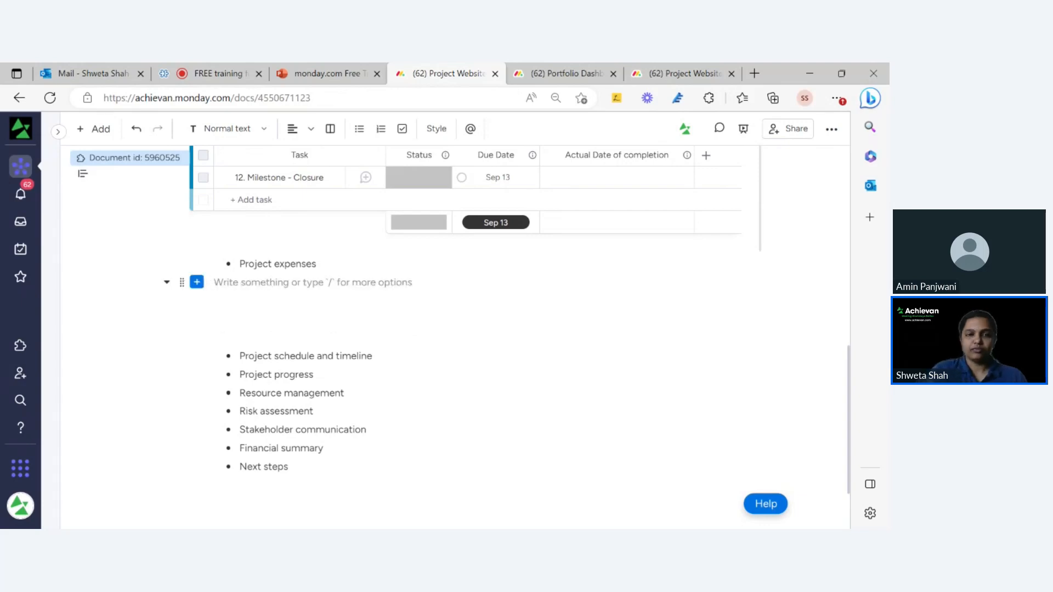
{"action": "type", "text": "/wi"}
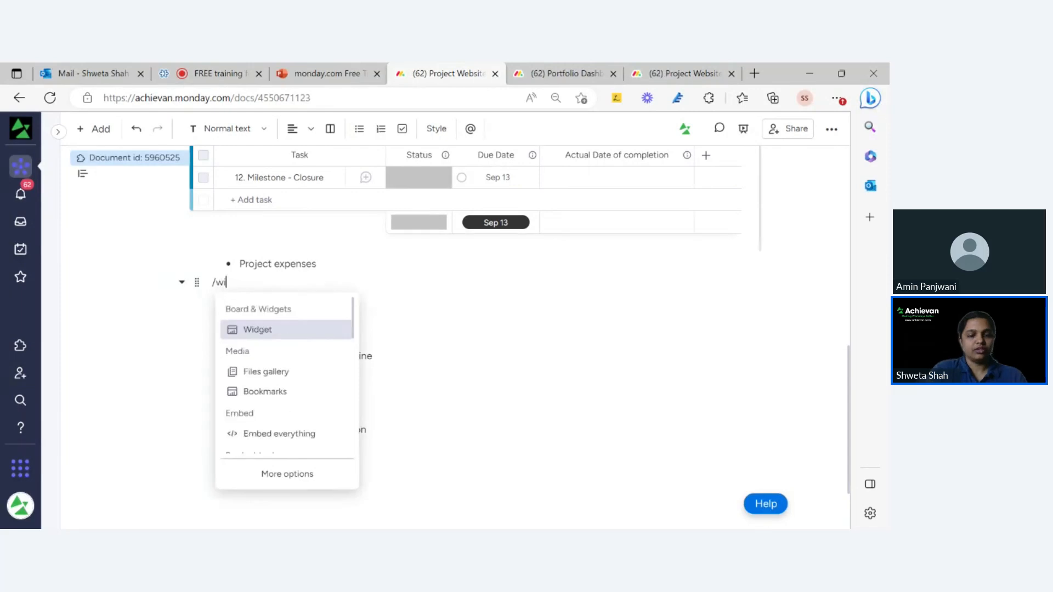
{"action": "type", "text": "d"}
{"action": "left_click", "coordinate": [295, 331]}
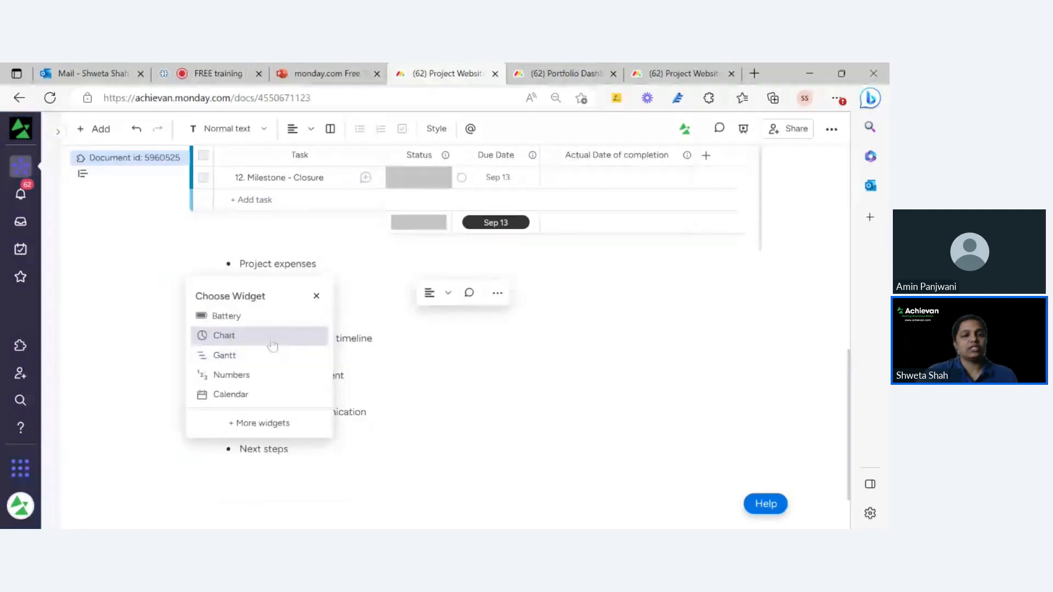
{"action": "left_click", "coordinate": [272, 341]}
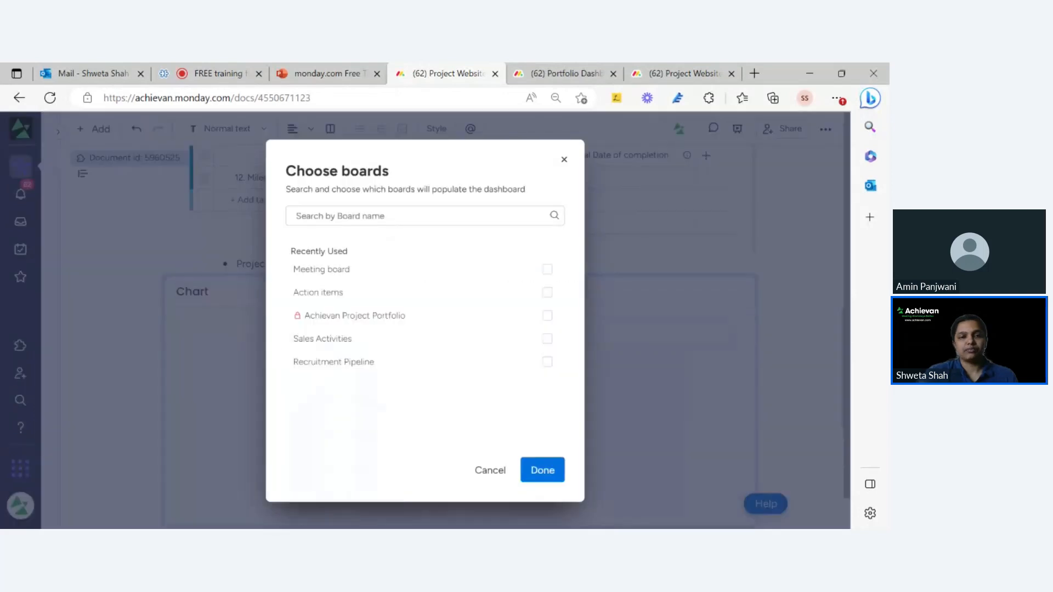
Connect the chart to the Project Website Remodeling board.
{"action": "left_click", "coordinate": [394, 216]}
{"action": "type", "text": "we"}
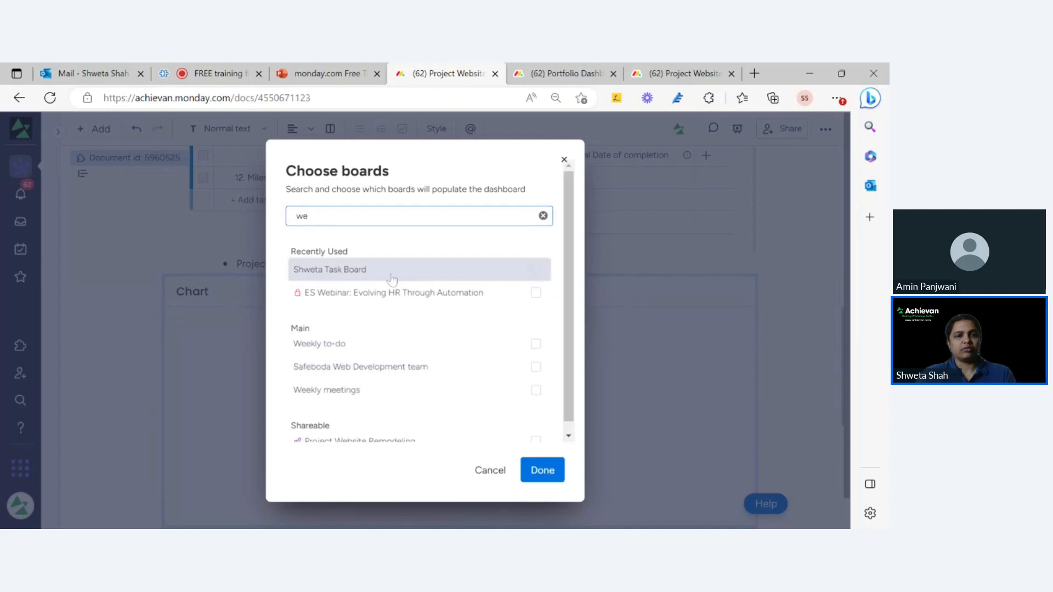
{"action": "type", "text": "b"}
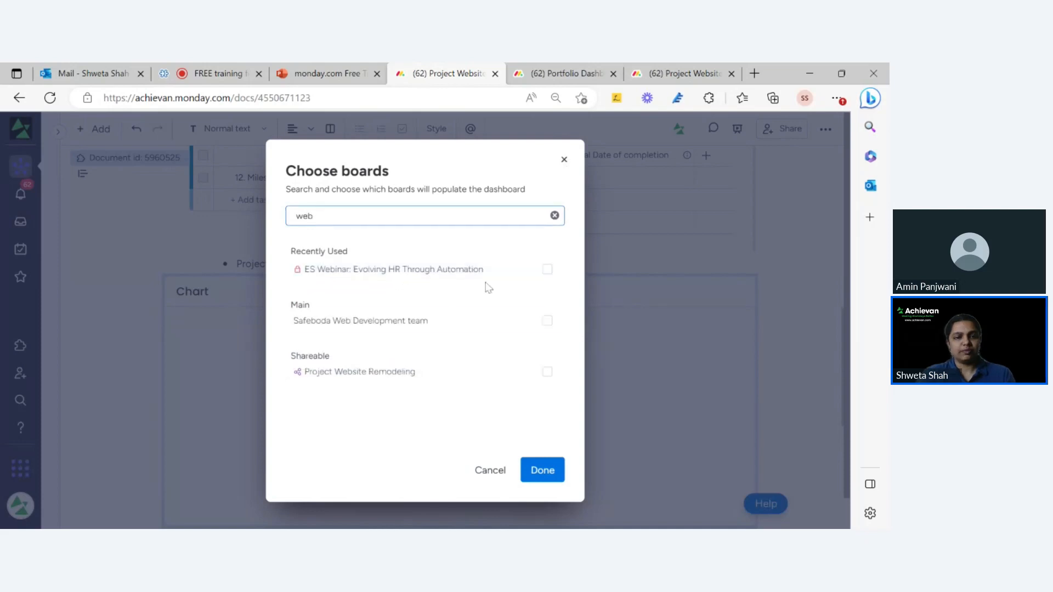
{"action": "left_click", "coordinate": [547, 377]}
{"action": "left_click", "coordinate": [541, 471]}
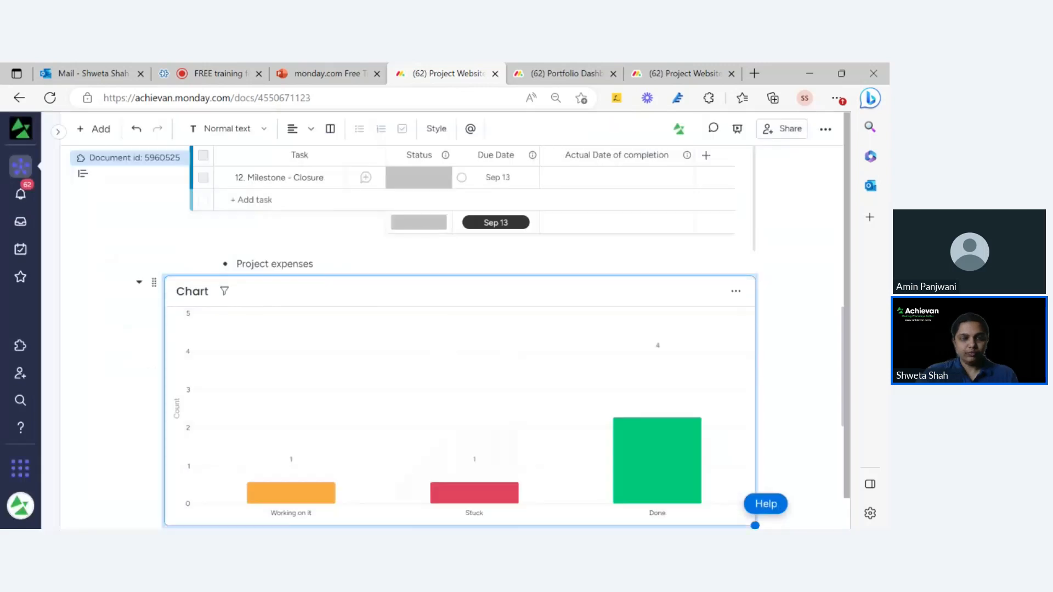
Switch the chart from bars to the Line type in its full-view settings.
{"action": "scroll", "coordinate": [734, 307], "scroll_direction": "down", "scroll_amount": 1}
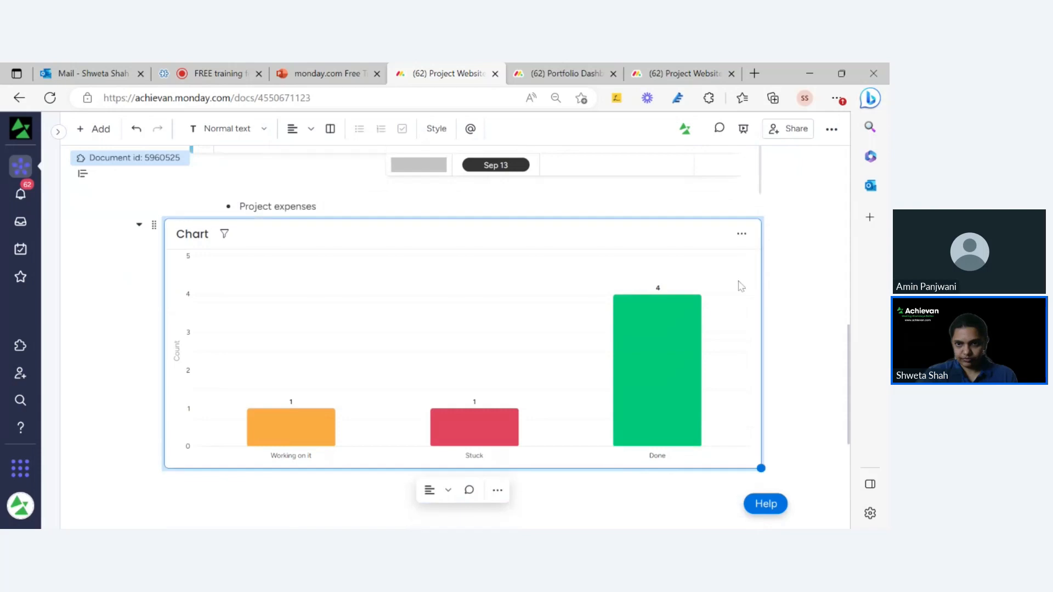
{"action": "left_click", "coordinate": [742, 235]}
{"action": "left_click", "coordinate": [716, 288]}
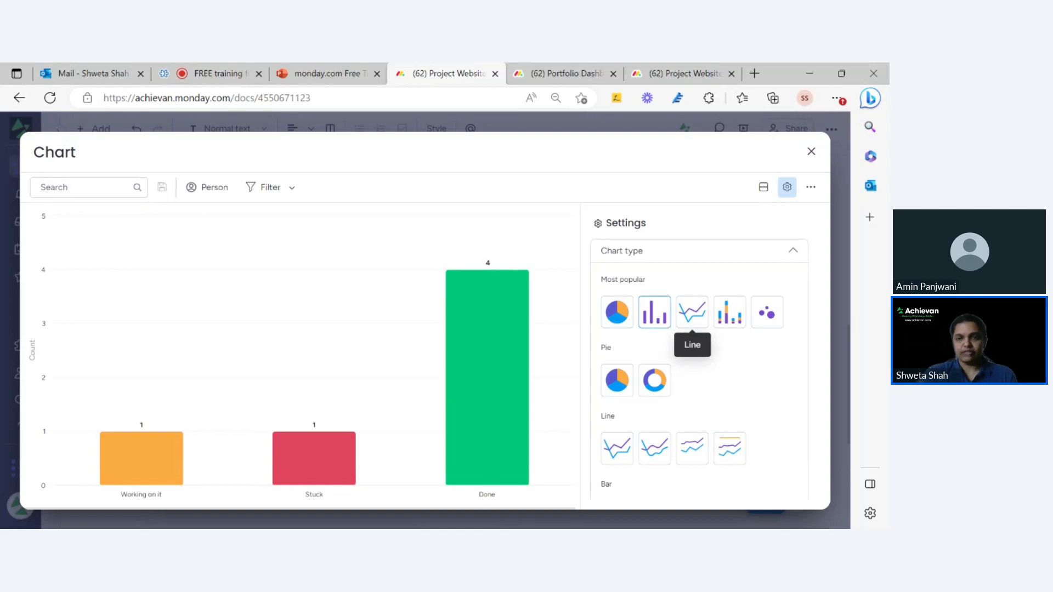
{"action": "left_click", "coordinate": [695, 325]}
Plot Expenses on the Y axis and drop the Count items series.
{"action": "scroll", "coordinate": [688, 421], "scroll_direction": "down", "scroll_amount": 4}
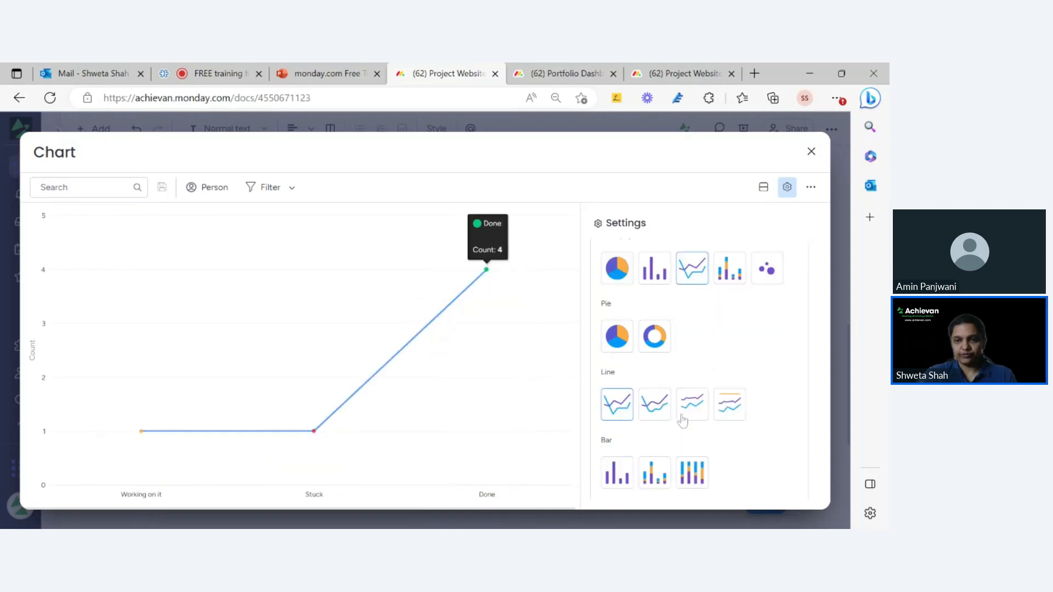
{"action": "scroll", "coordinate": [688, 421], "scroll_direction": "down", "scroll_amount": 6}
{"action": "scroll", "coordinate": [682, 406], "scroll_direction": "up", "scroll_amount": 2}
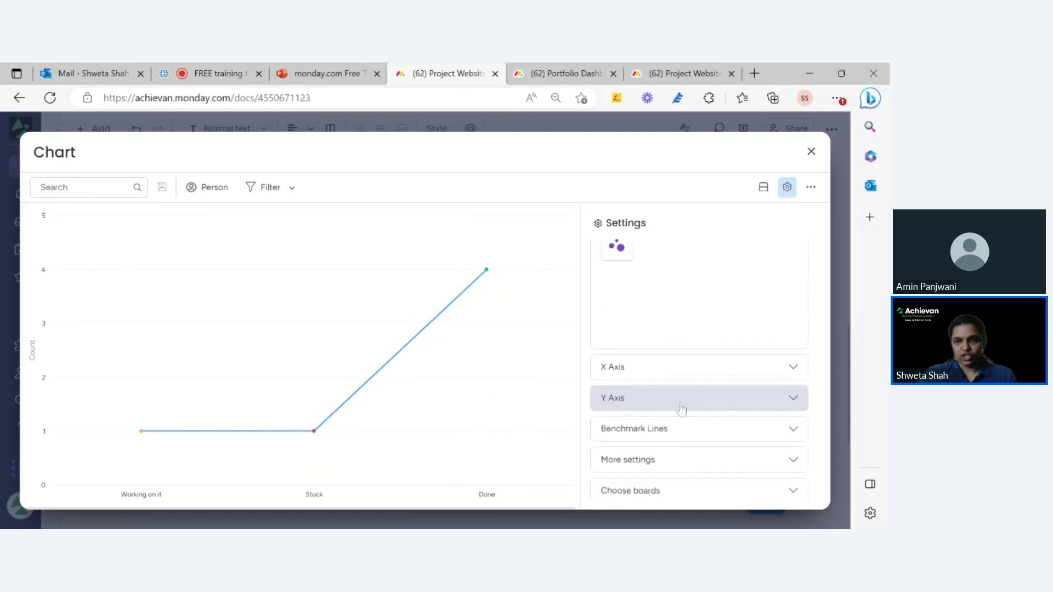
{"action": "left_click", "coordinate": [679, 416]}
{"action": "scroll", "coordinate": [680, 418], "scroll_direction": "up", "scroll_amount": 3}
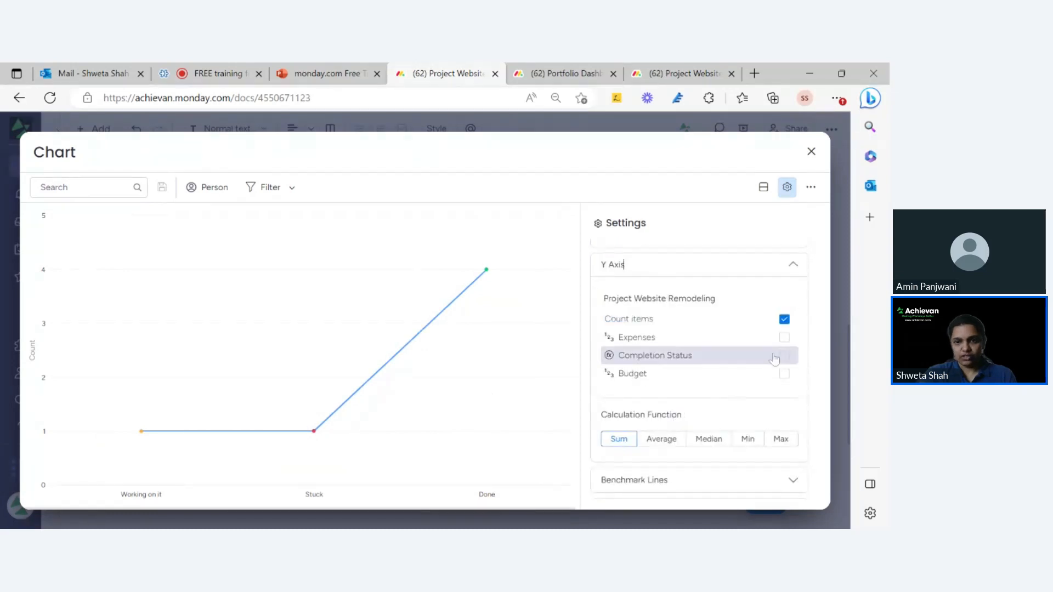
{"action": "left_click", "coordinate": [784, 337]}
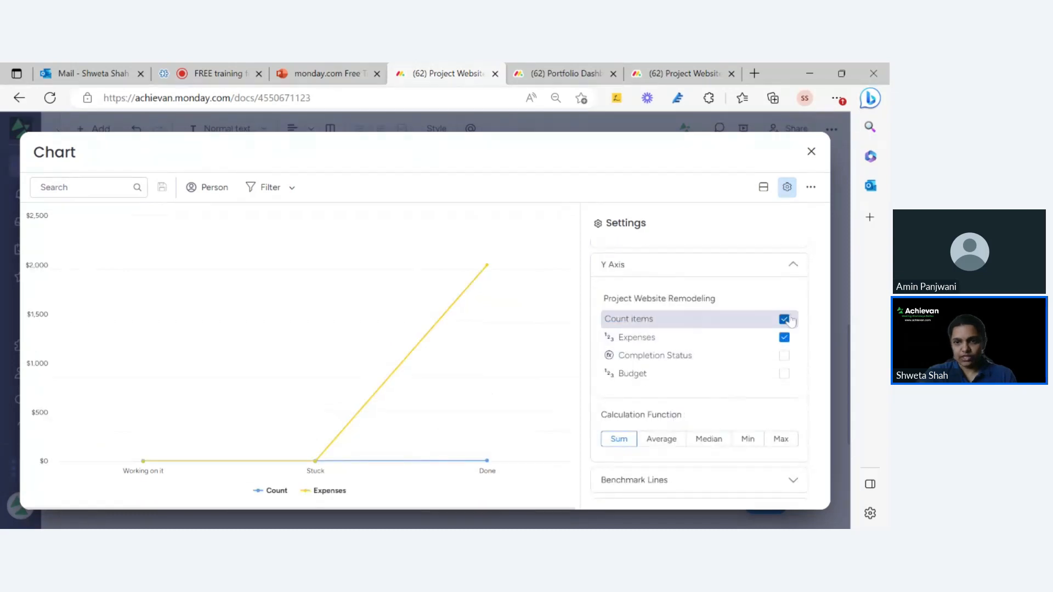
{"action": "left_click", "coordinate": [785, 319]}
{"action": "scroll", "coordinate": [660, 336], "scroll_direction": "up", "scroll_amount": 2}
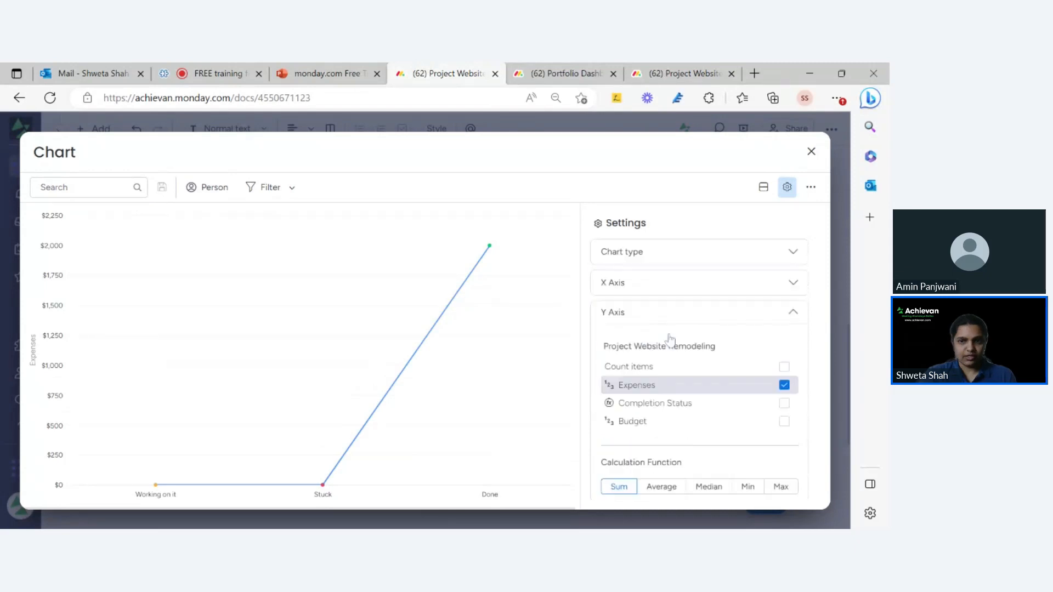
Set the X axis column type to Name, then check the board's Budget column.
{"action": "left_click", "coordinate": [656, 283]}
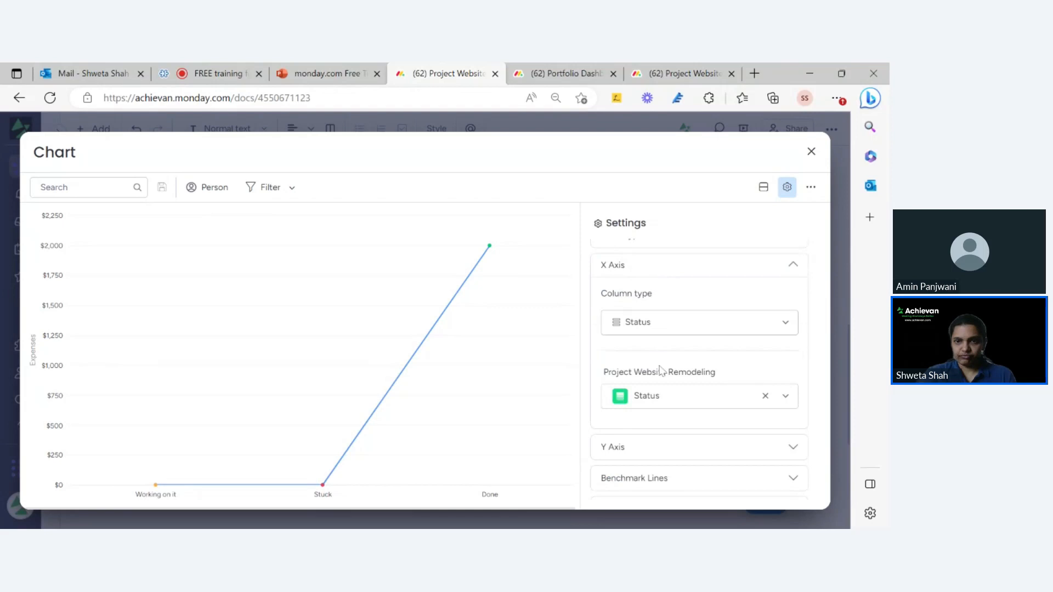
{"action": "left_click", "coordinate": [657, 327]}
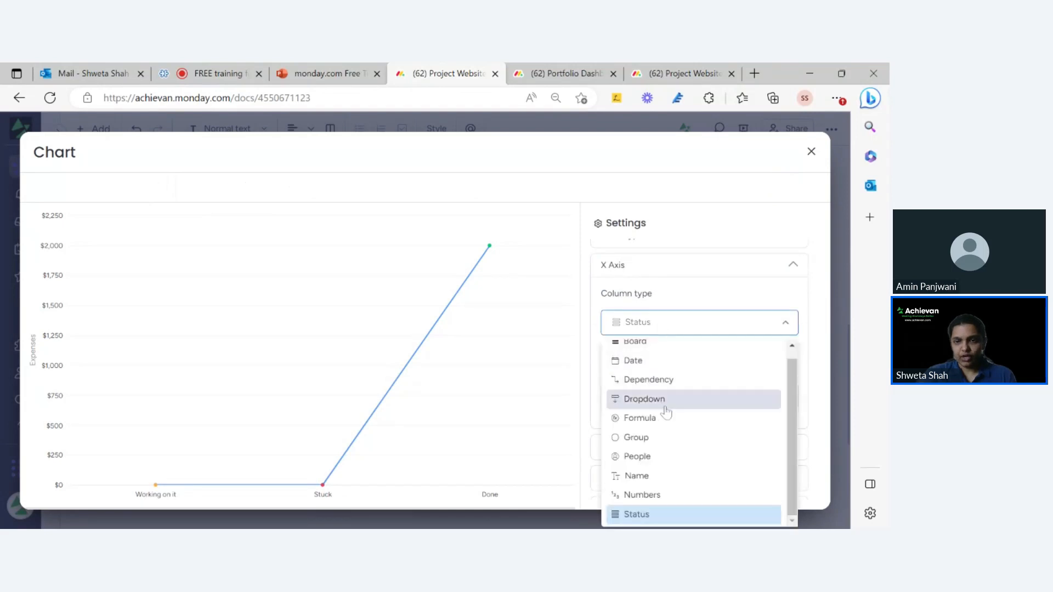
{"action": "left_click", "coordinate": [657, 481]}
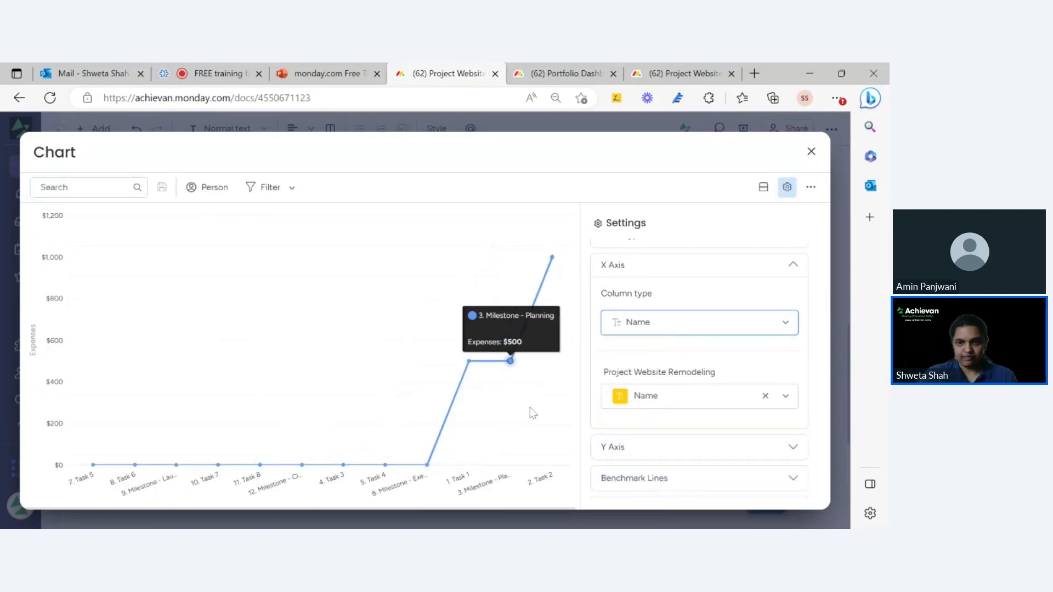
{"action": "scroll", "coordinate": [710, 388], "scroll_direction": "down", "scroll_amount": 3}
{"action": "left_click", "coordinate": [694, 353]}
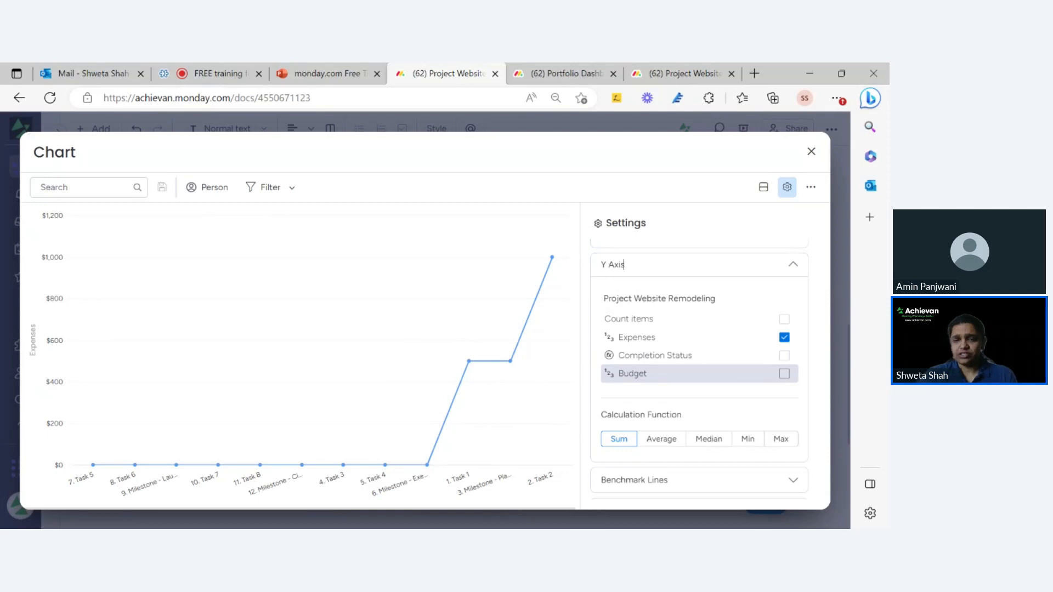
{"action": "left_click", "coordinate": [686, 77]}
{"action": "left_click_drag", "start_coordinate": [549, 528], "coordinate": [837, 526]}
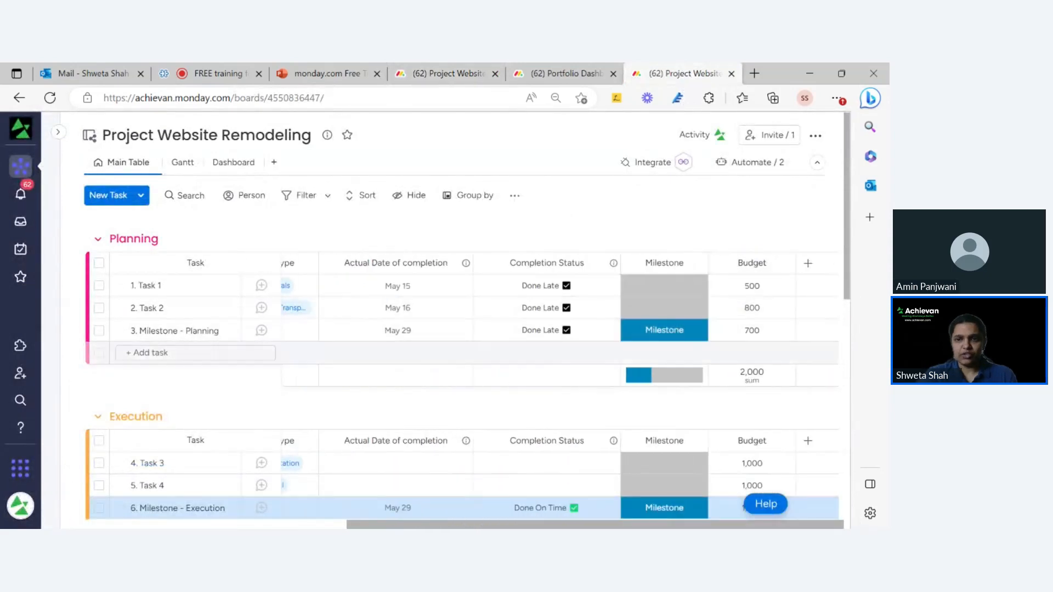
Add Budget as a second Y-axis line alongside Expenses in the chart settings.
{"action": "left_click", "coordinate": [521, 74]}
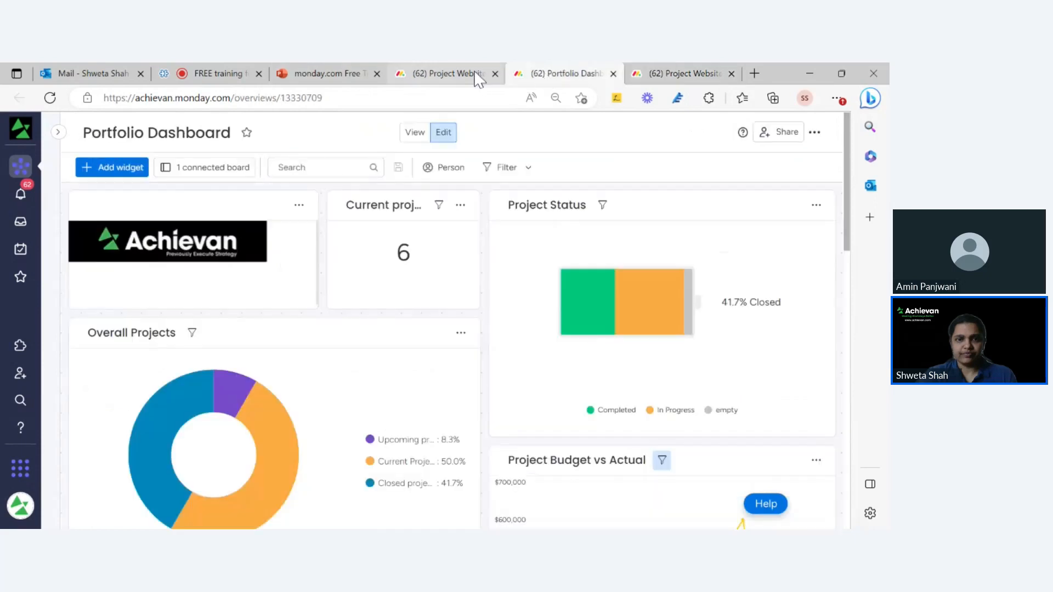
{"action": "left_click", "coordinate": [476, 76]}
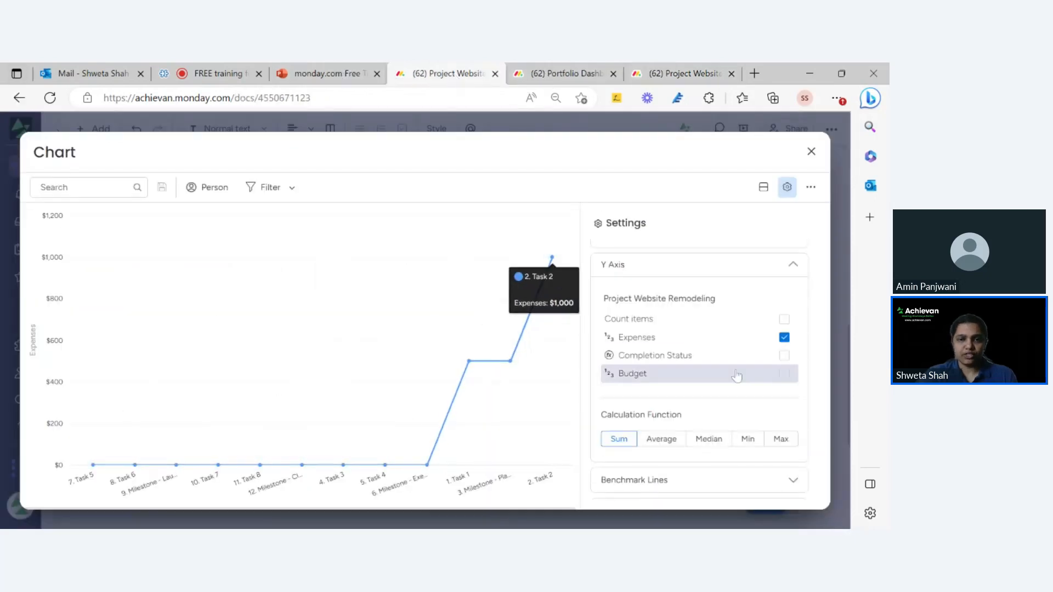
{"action": "left_click", "coordinate": [784, 377]}
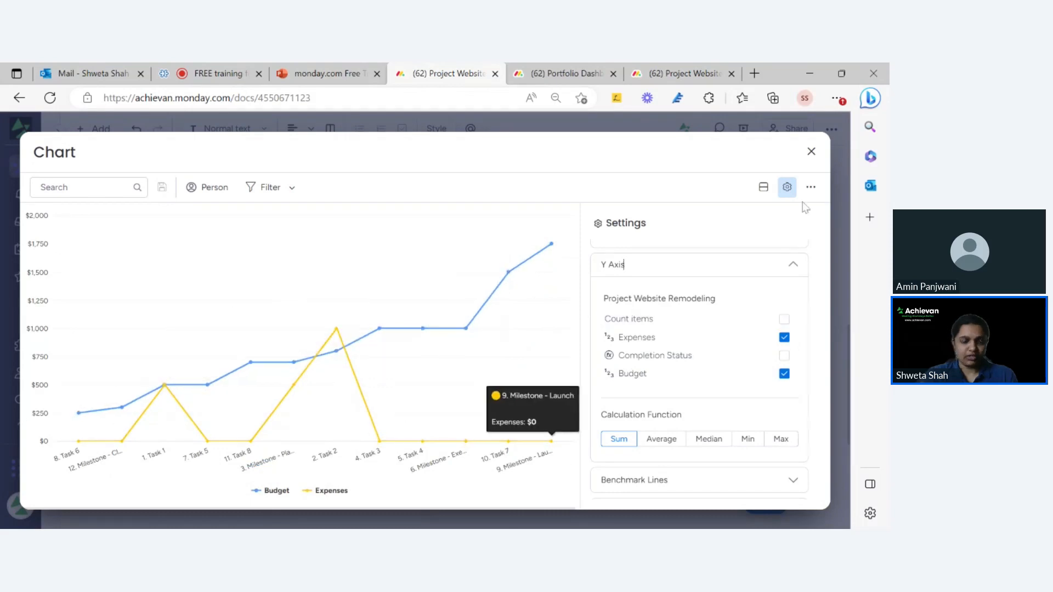
{"action": "left_click", "coordinate": [811, 156]}
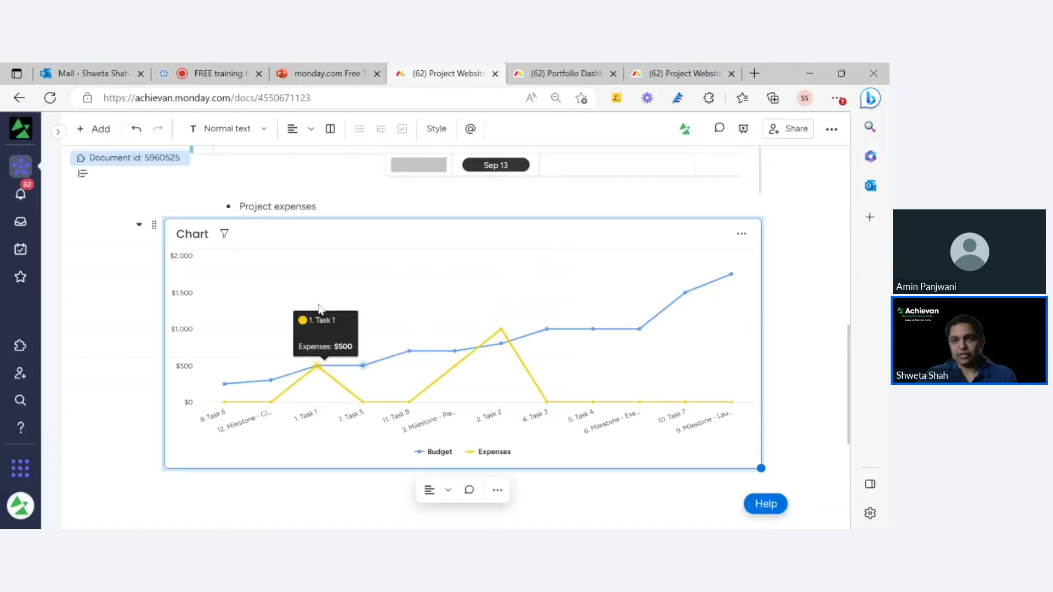
Review the embedded Budget and Expenses line chart beneath Project expenses in the doc.
{"action": "scroll", "coordinate": [318, 307], "scroll_direction": "down", "scroll_amount": 1}
{"action": "scroll", "coordinate": [317, 306], "scroll_direction": "up", "scroll_amount": 3}
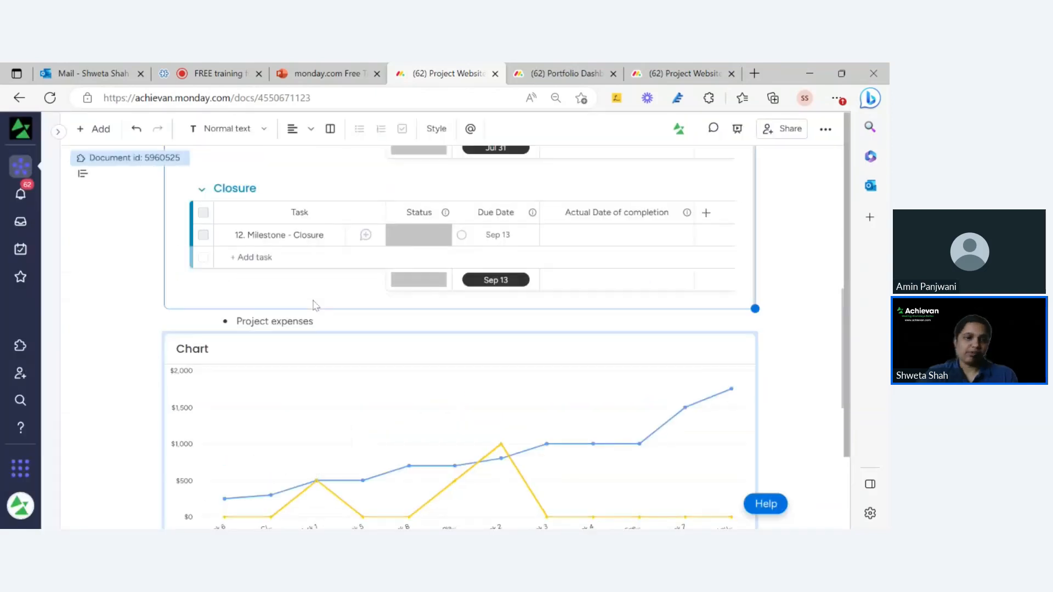
{"action": "scroll", "coordinate": [316, 305], "scroll_direction": "down", "scroll_amount": 2}
{"action": "scroll", "coordinate": [340, 225], "scroll_direction": "down", "scroll_amount": 4}
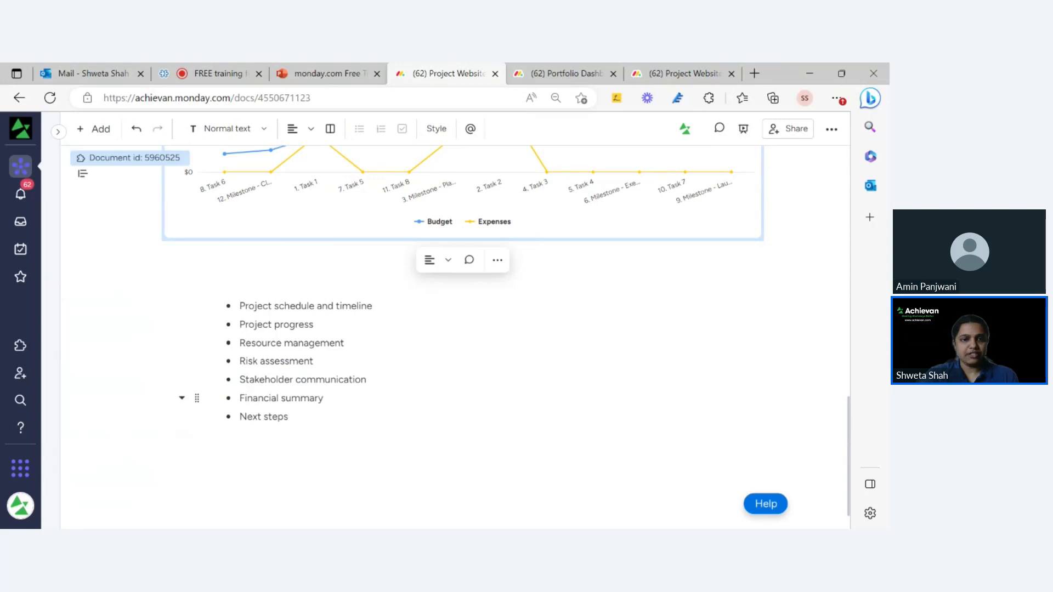
{"action": "left_click", "coordinate": [323, 399]}
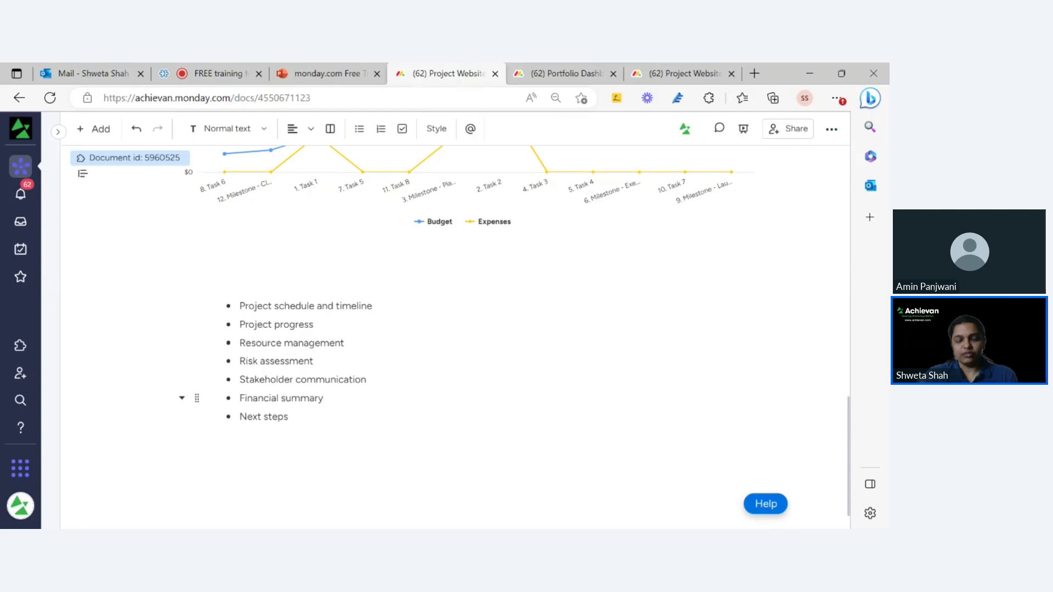
{"action": "scroll", "coordinate": [441, 377], "scroll_direction": "up", "scroll_amount": 6}
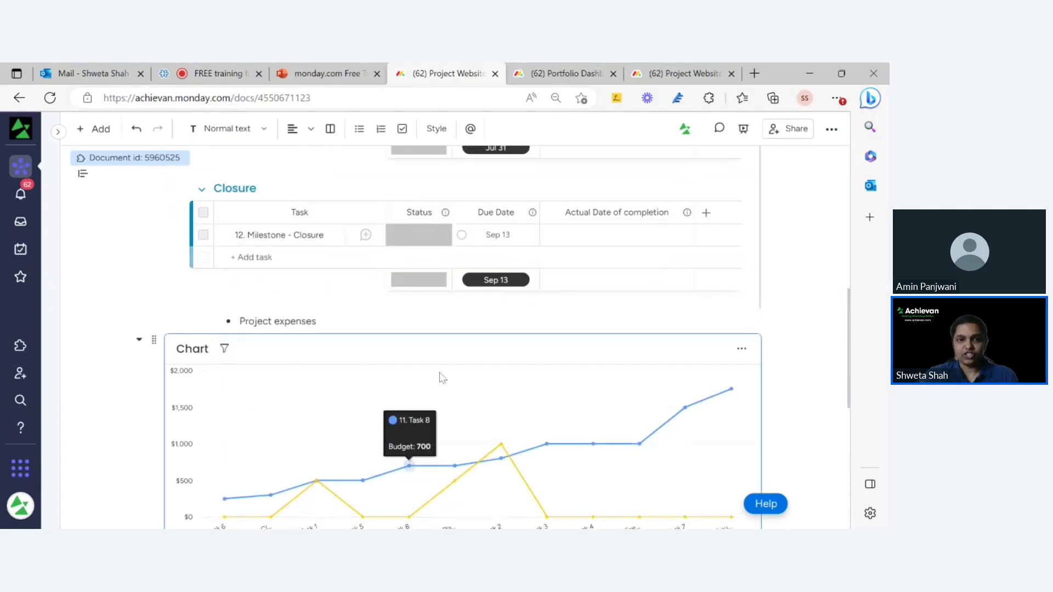
{"action": "scroll", "coordinate": [442, 377], "scroll_direction": "down", "scroll_amount": 3}
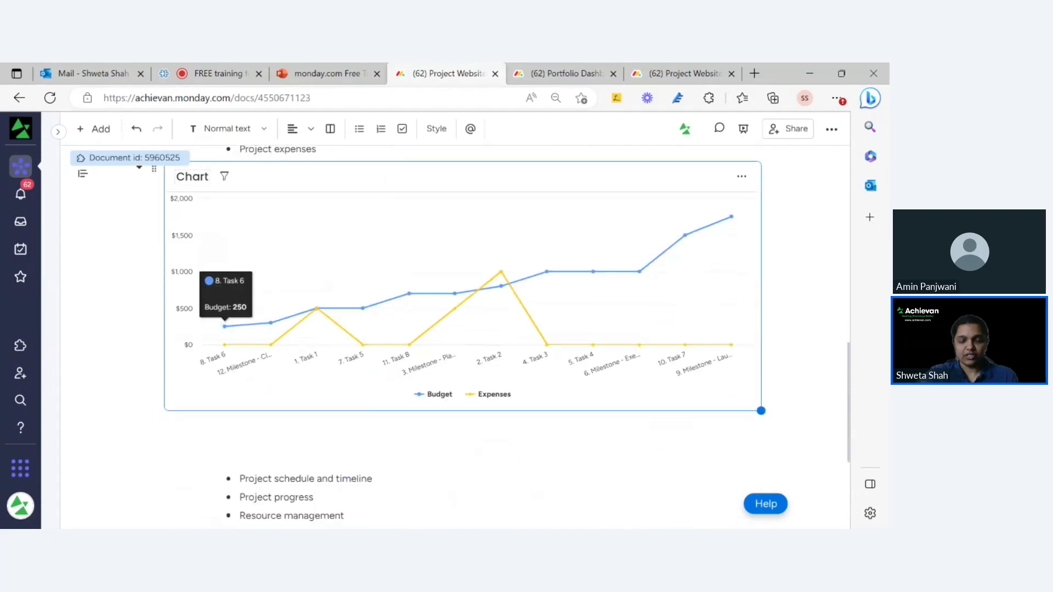
Rename the chart to 'Actual vs Budget', then place the caret after the Project schedule and timeline bullet.
{"action": "double_click", "coordinate": [192, 177]}
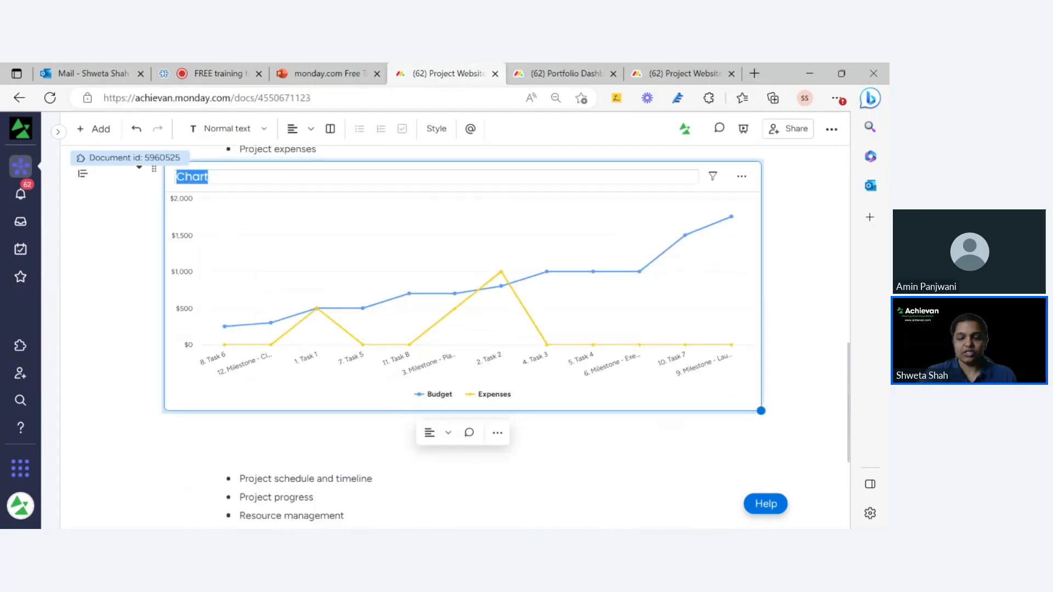
{"action": "type", "text": "Actua"}
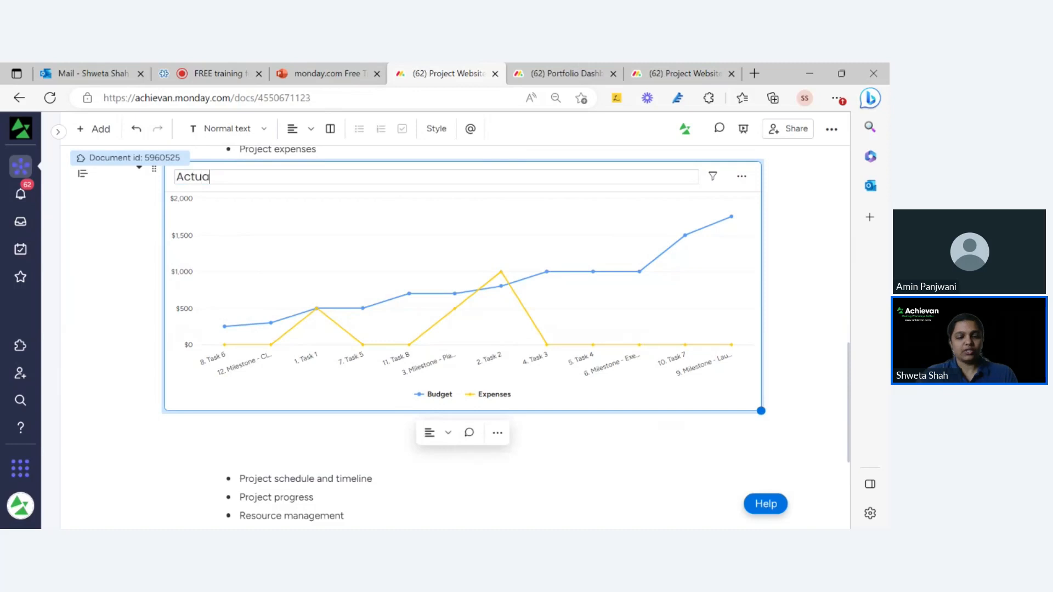
{"action": "type", "text": "l vs"}
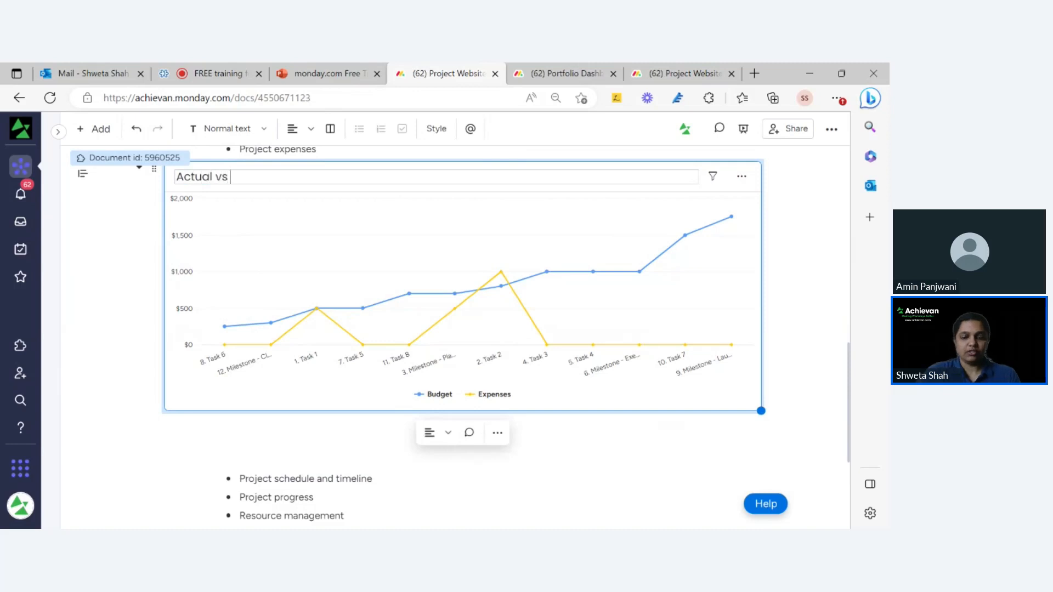
{"action": "type", "text": " Budget"}
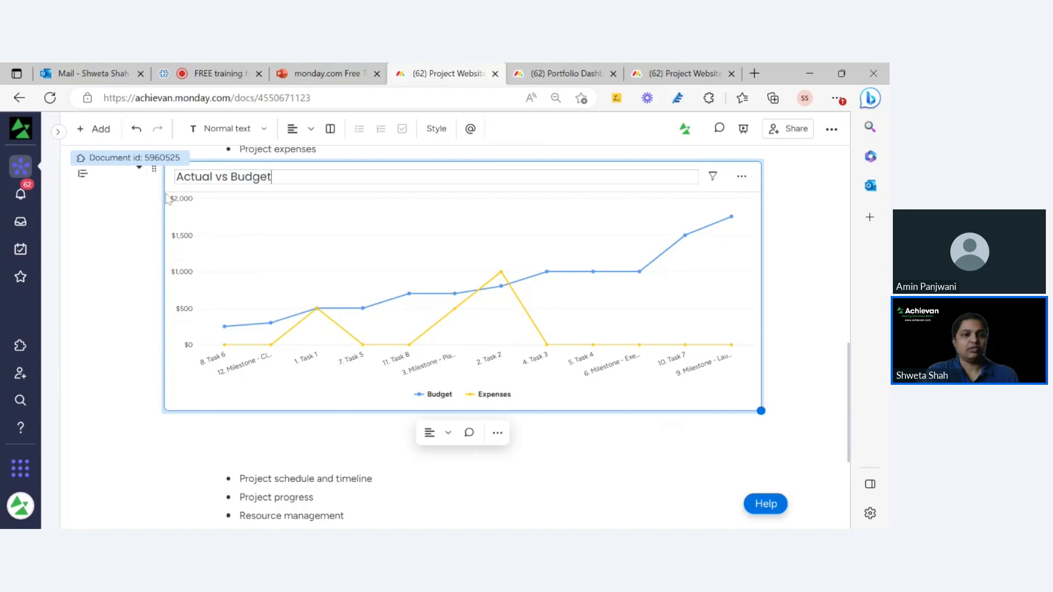
{"action": "key", "text": "Return"}
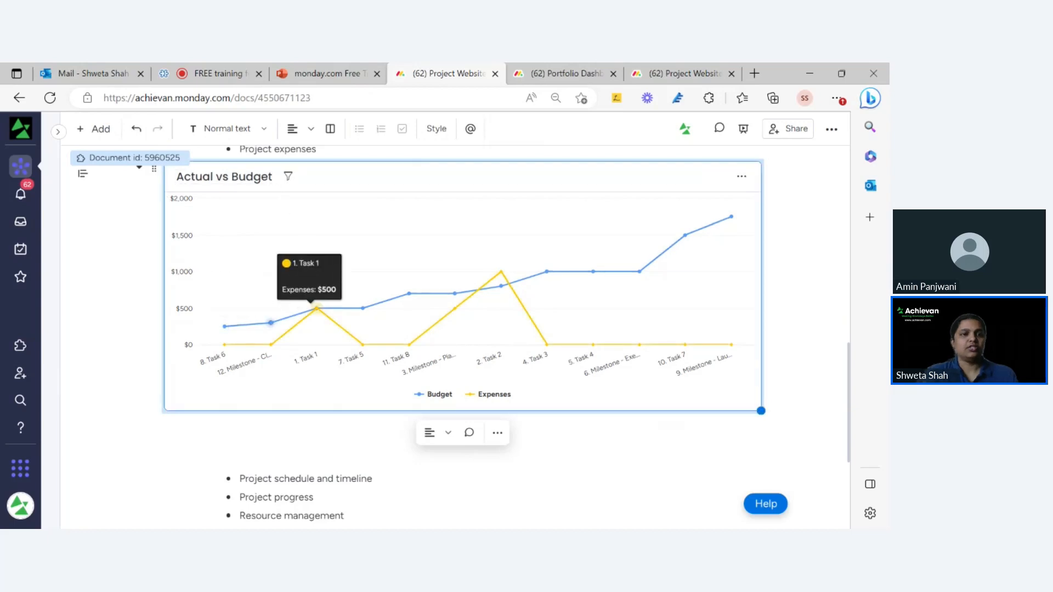
{"action": "scroll", "coordinate": [416, 272], "scroll_direction": "down", "scroll_amount": 1}
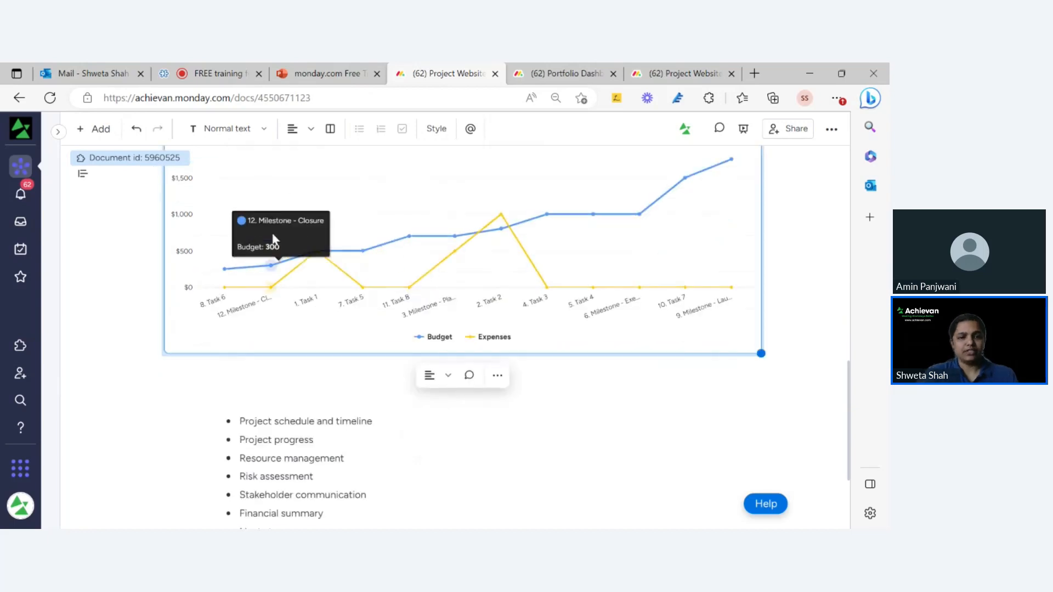
{"action": "scroll", "coordinate": [296, 253], "scroll_direction": "up", "scroll_amount": 4}
{"action": "scroll", "coordinate": [297, 368], "scroll_direction": "down", "scroll_amount": 6}
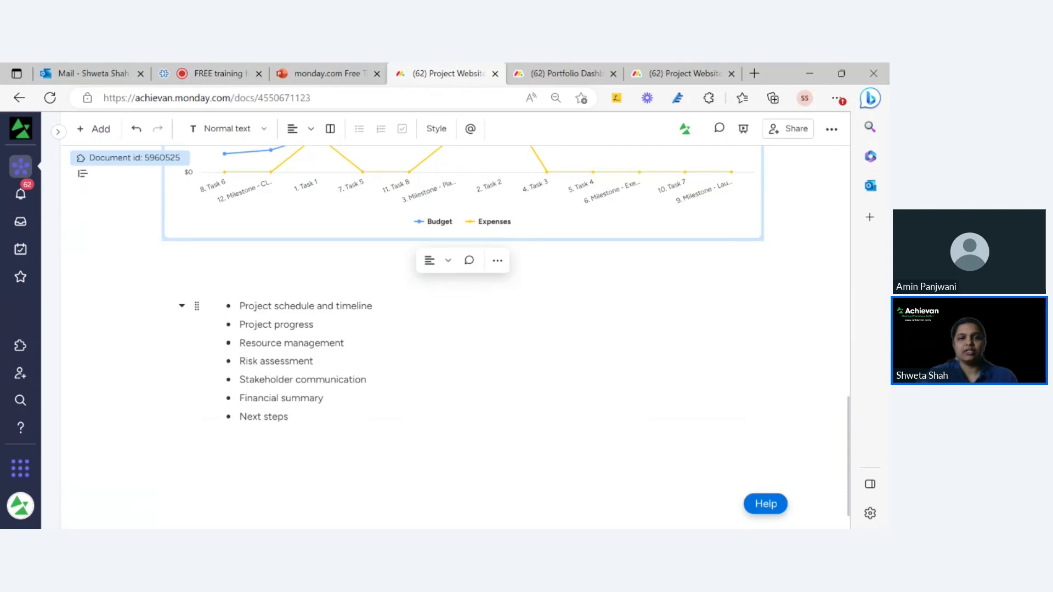
{"action": "left_click", "coordinate": [373, 306]}
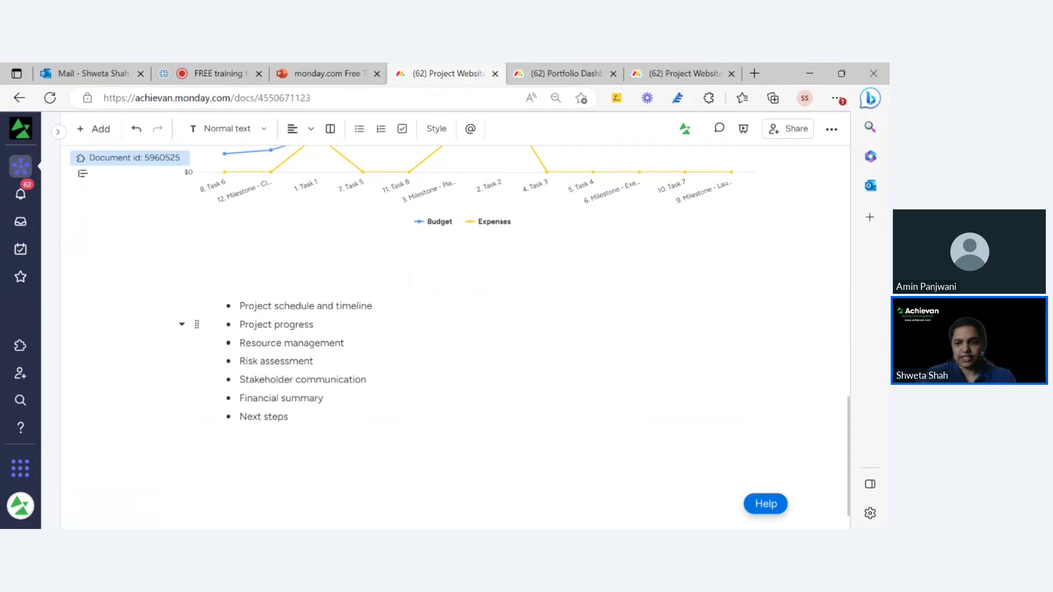
Insert a Timeline widget on a new line under Project schedule and timeline.
{"action": "key", "text": "Return"}
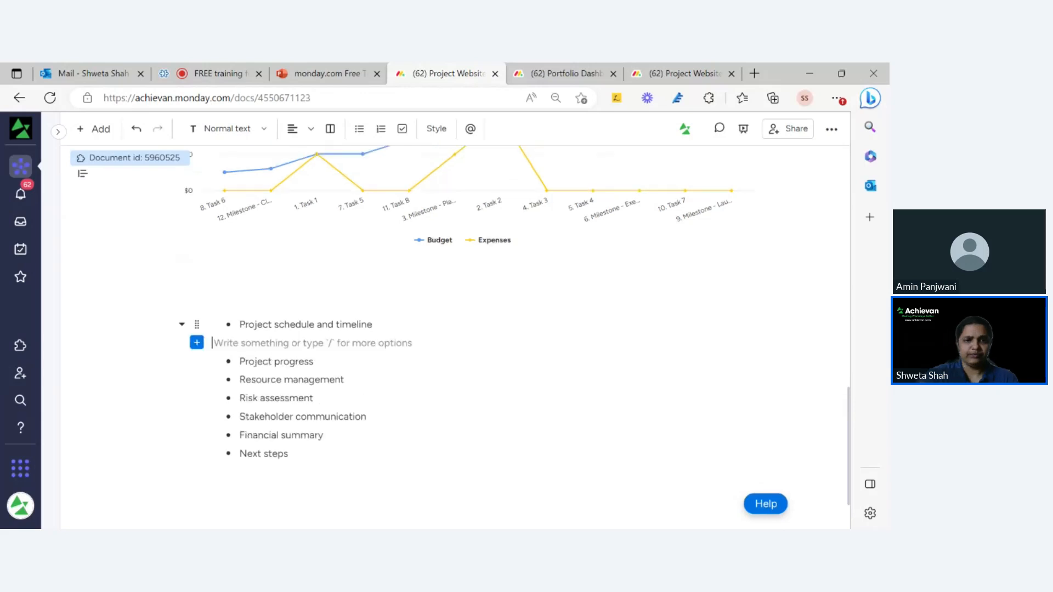
{"action": "scroll", "coordinate": [202, 295], "scroll_direction": "down", "scroll_amount": 1}
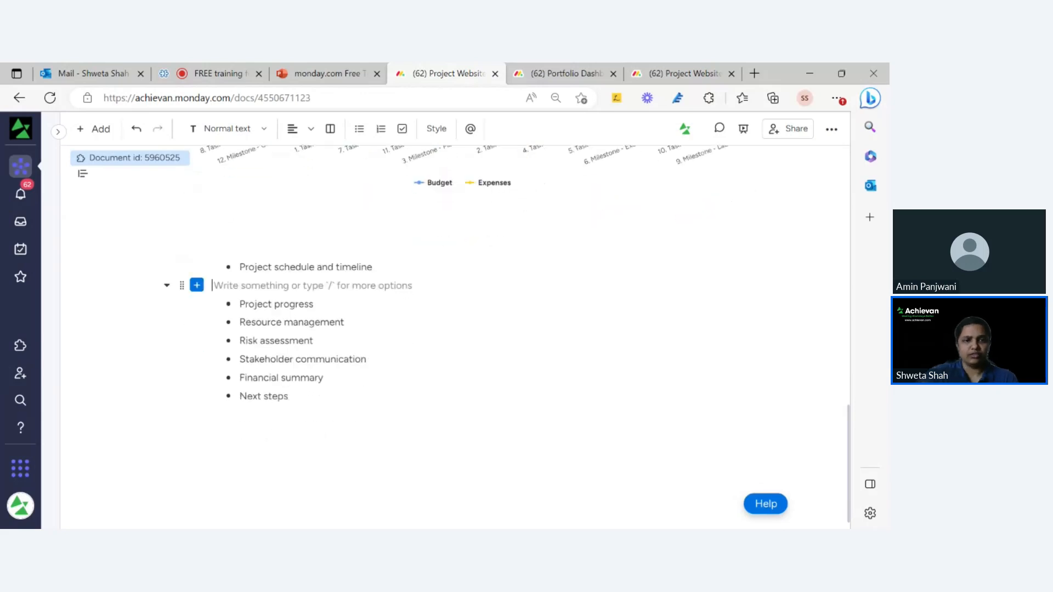
{"action": "type", "text": "/widh"}
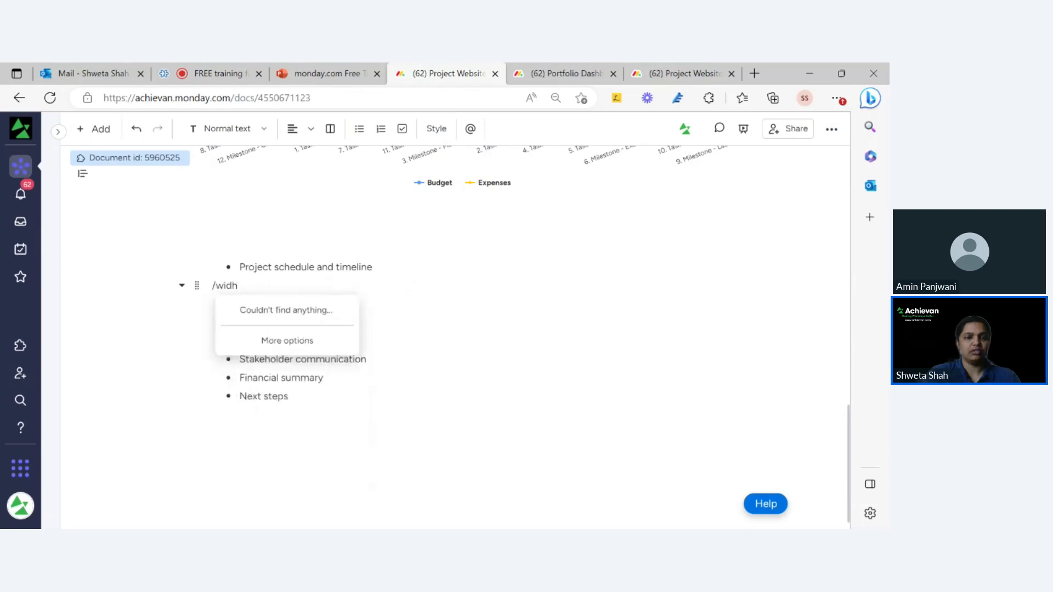
{"action": "key", "text": "BackSpace"}
{"action": "left_click", "coordinate": [320, 340]}
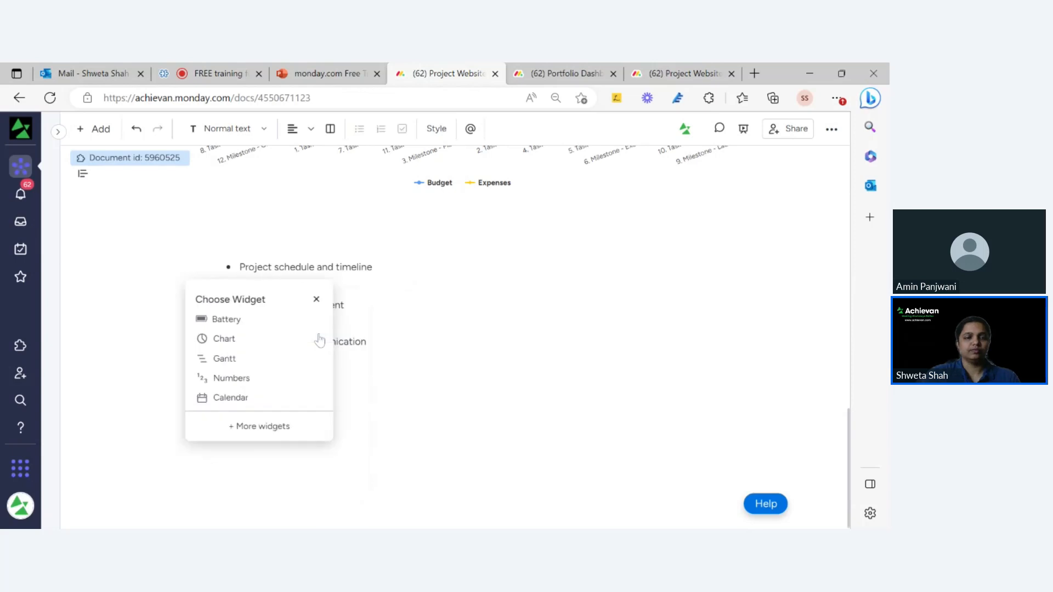
{"action": "left_click", "coordinate": [282, 430]}
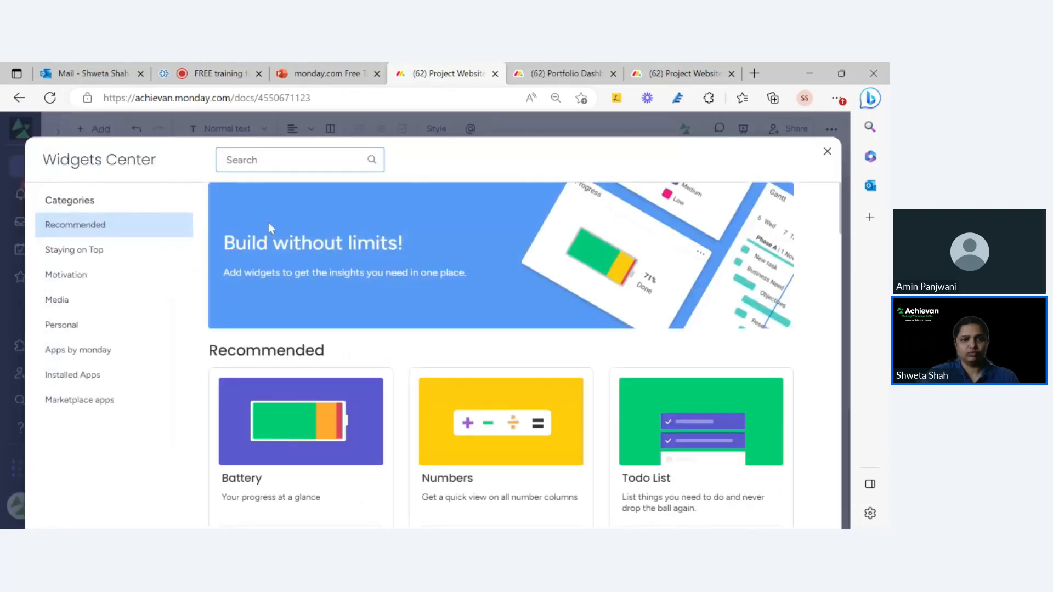
{"action": "type", "text": "time"}
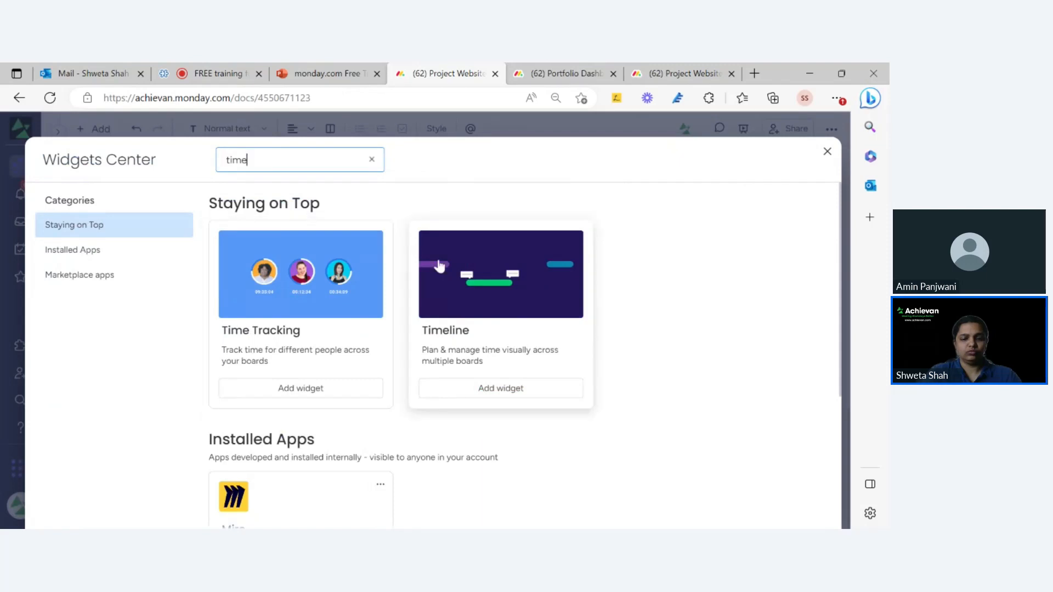
{"action": "left_click", "coordinate": [500, 388]}
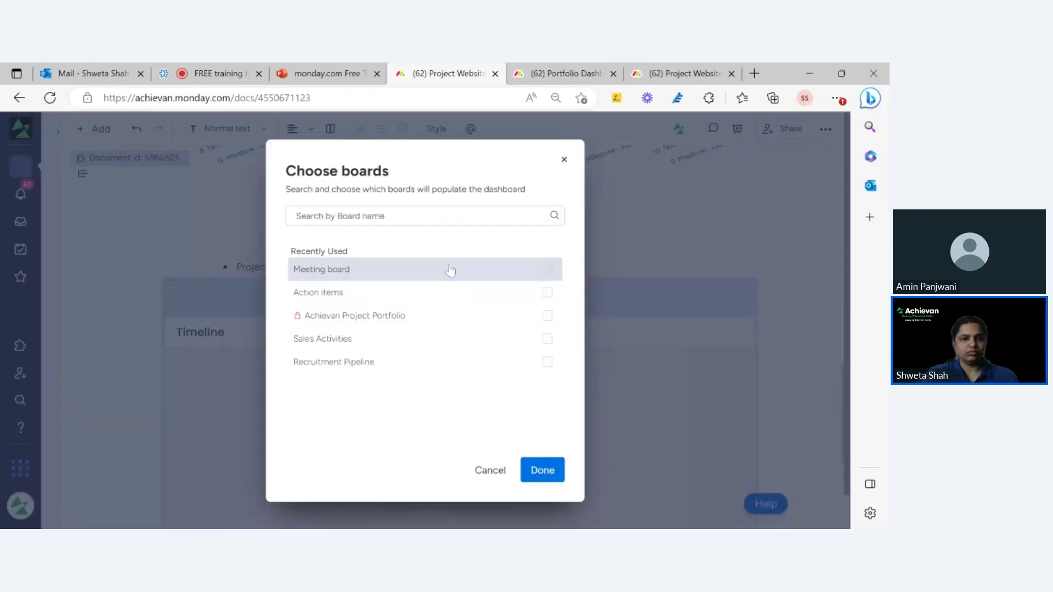
Connect the timeline to the Project Website Remodeling board.
{"action": "left_click", "coordinate": [357, 215]}
{"action": "type", "text": "we"}
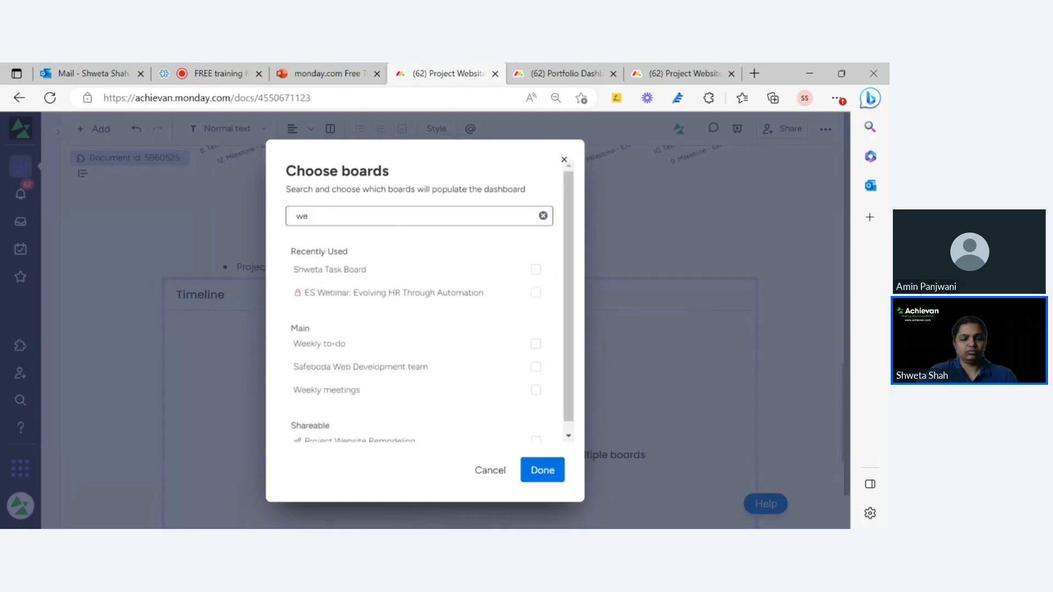
{"action": "type", "text": "bsit"}
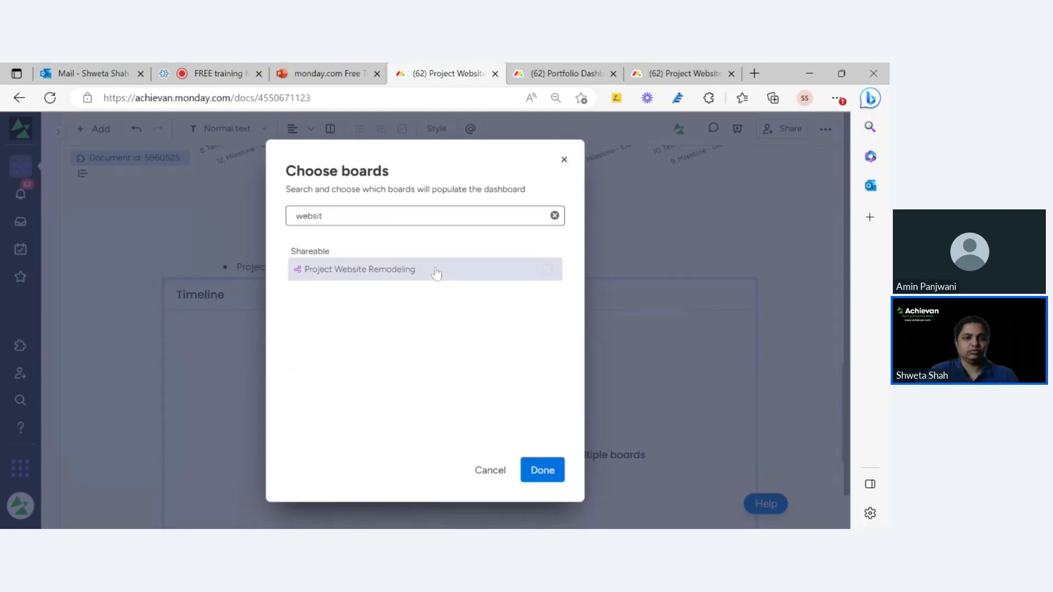
{"action": "left_click", "coordinate": [547, 274]}
{"action": "left_click", "coordinate": [542, 470]}
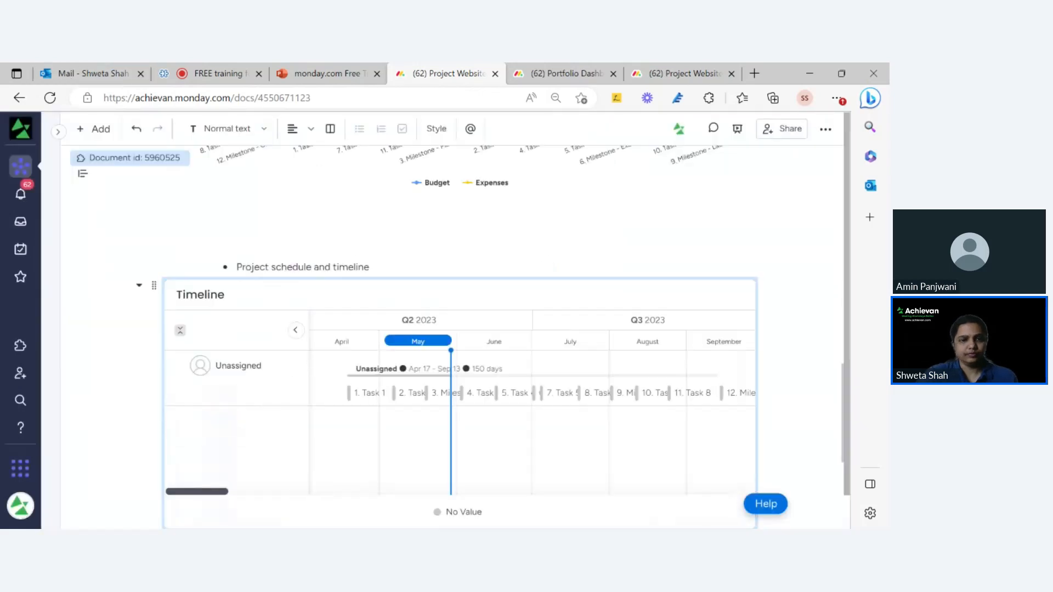
Add Actual Date of completion to the Timeline's columns, then switch to the Project Website Remodeling board.
{"action": "mouse_move", "coordinate": [686, 301]}
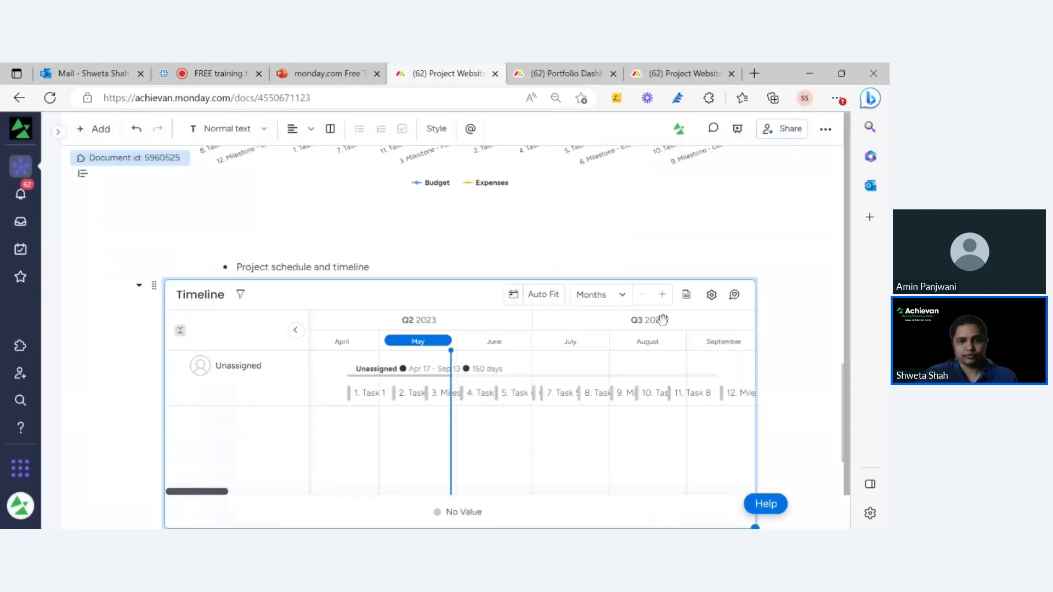
{"action": "left_click", "coordinate": [711, 296]}
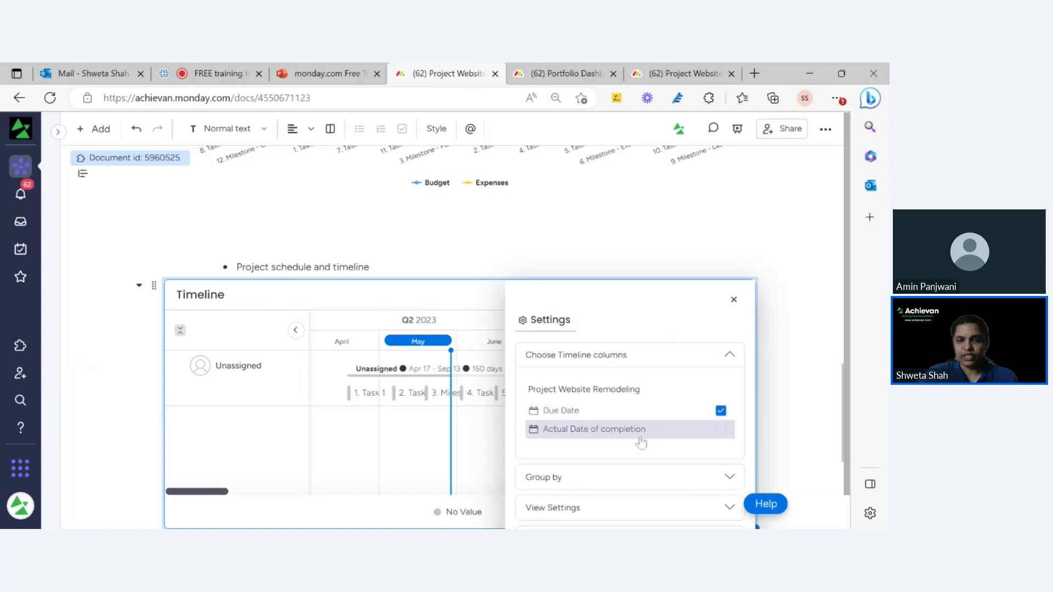
{"action": "left_click", "coordinate": [721, 430]}
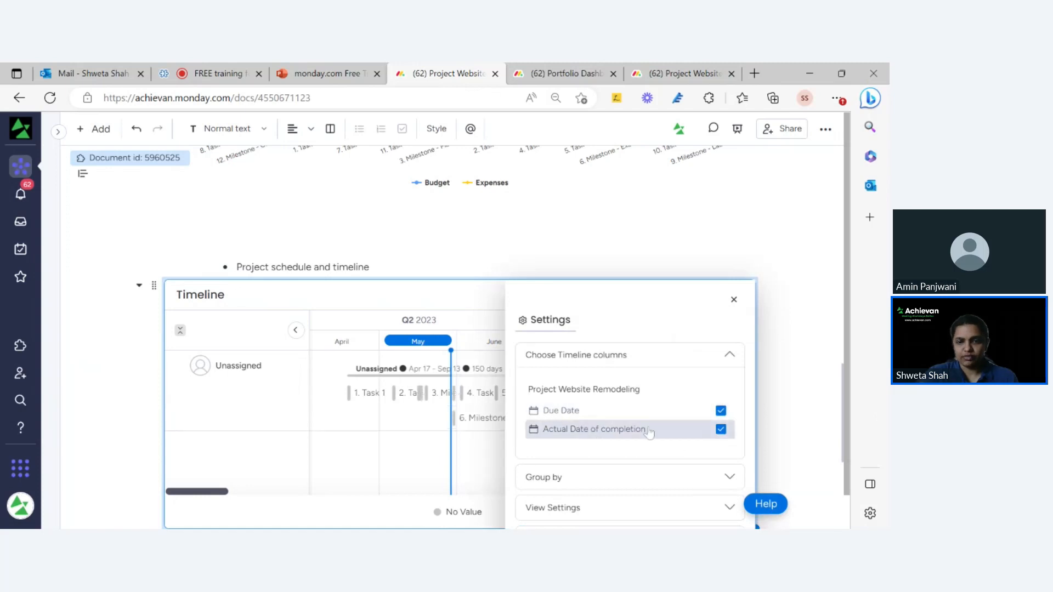
{"action": "left_click", "coordinate": [213, 376]}
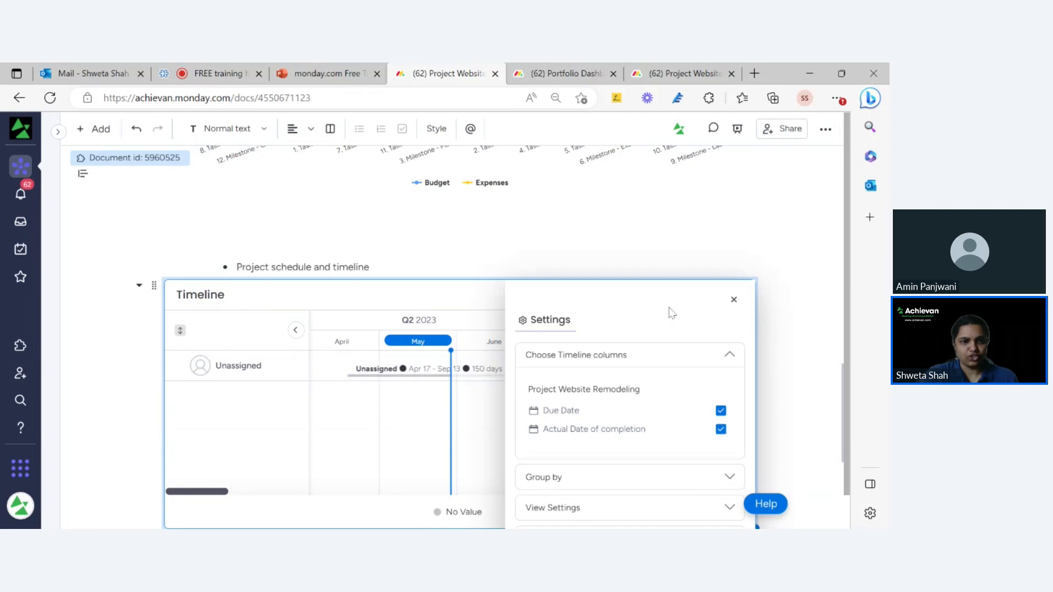
{"action": "left_click", "coordinate": [670, 77]}
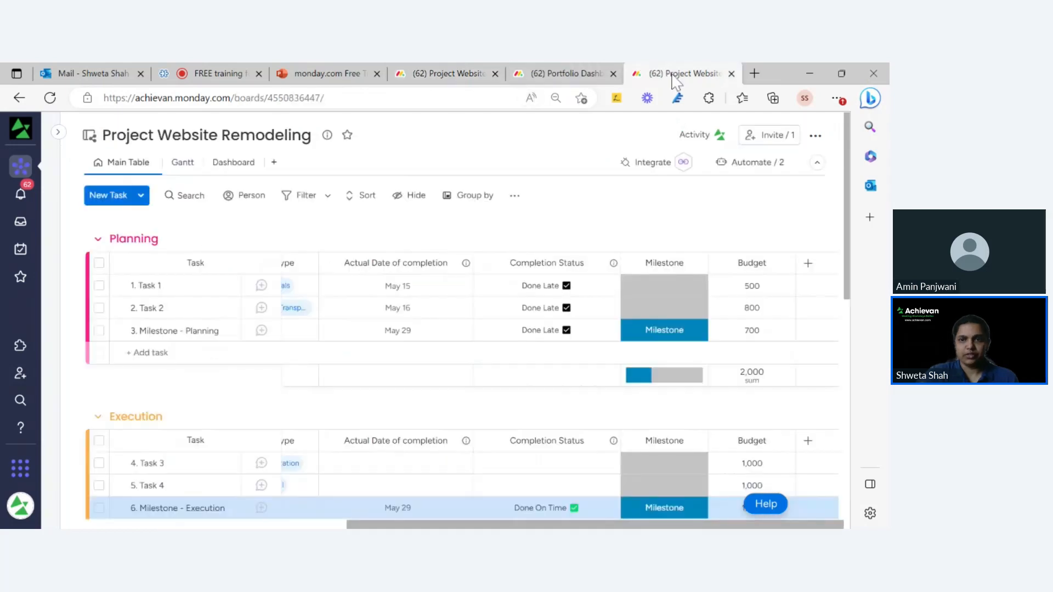
Assign the suggested person as Task 1's owner in the Task Owner column.
{"action": "left_click_drag", "start_coordinate": [566, 527], "coordinate": [267, 488]}
{"action": "left_click", "coordinate": [325, 286]}
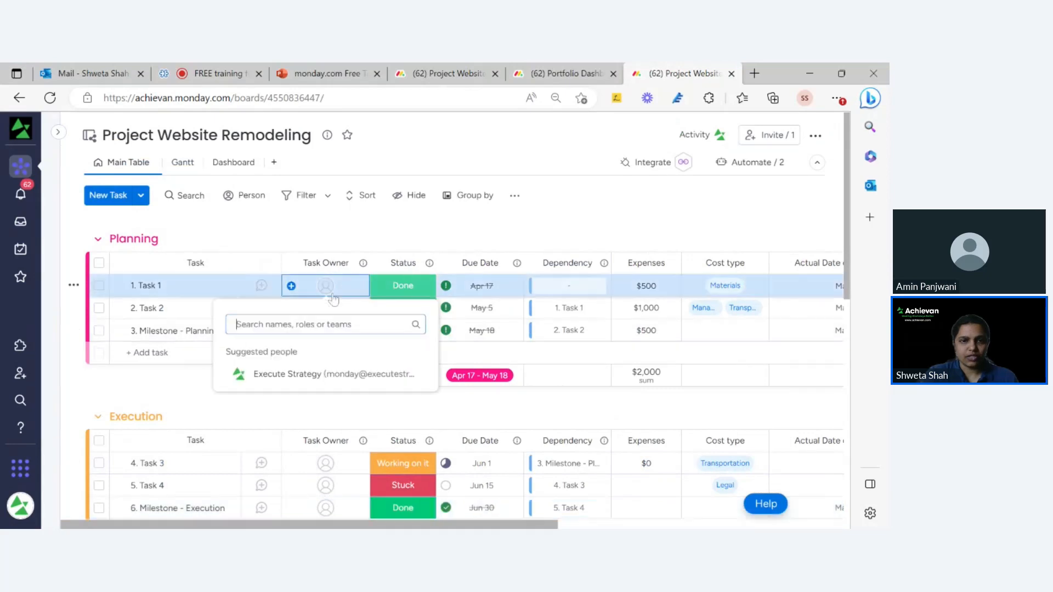
{"action": "left_click", "coordinate": [323, 371]}
Make the same person Task 2's owner, then return to the doc's Timeline and close its settings.
{"action": "left_click", "coordinate": [323, 311]}
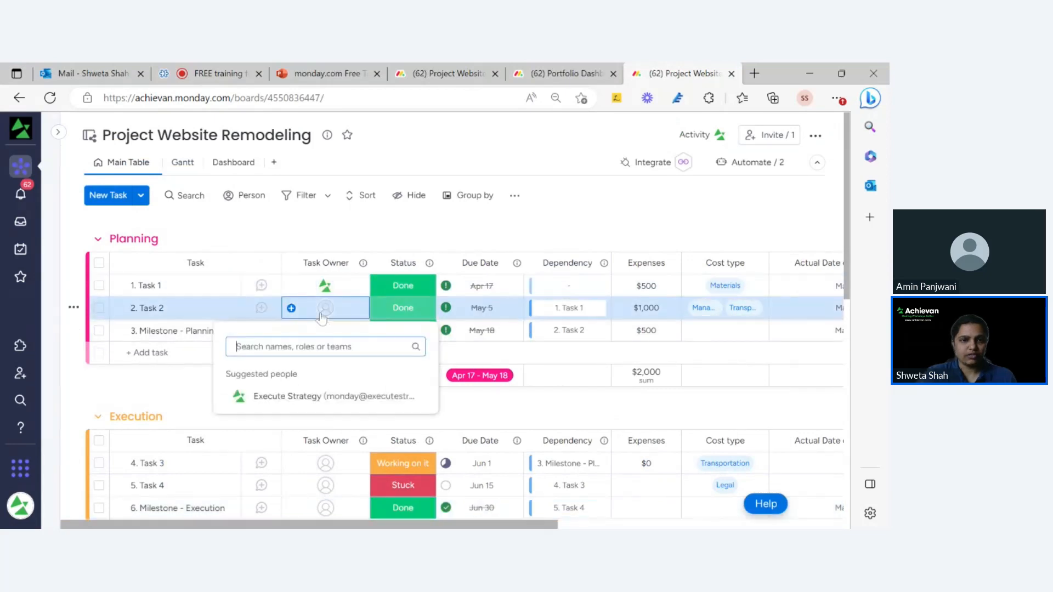
{"action": "type", "text": "shwe"}
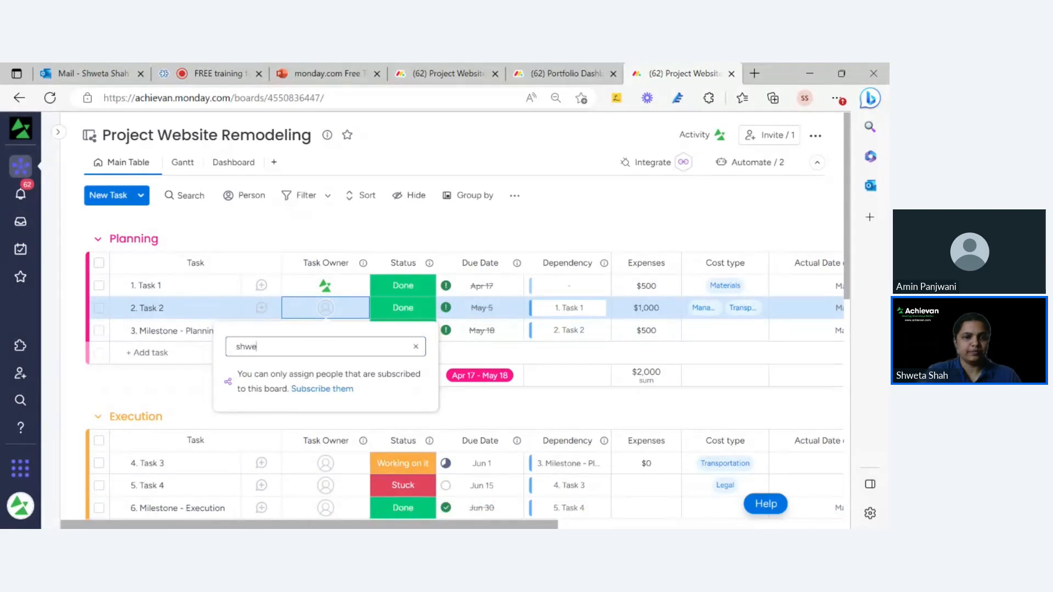
{"action": "key", "text": "BackSpace"}
{"action": "type", "text": "sha"}
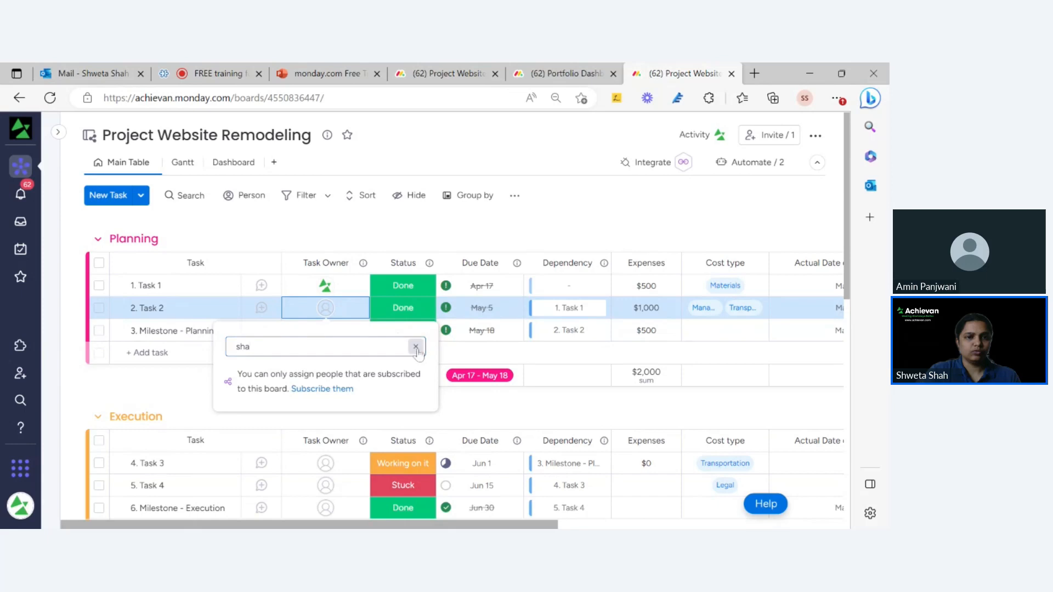
{"action": "key", "text": "BackSpace"}
{"action": "key", "text": "BackSpace"}
{"action": "key", "text": "BackSpace"}
{"action": "left_click", "coordinate": [356, 310]}
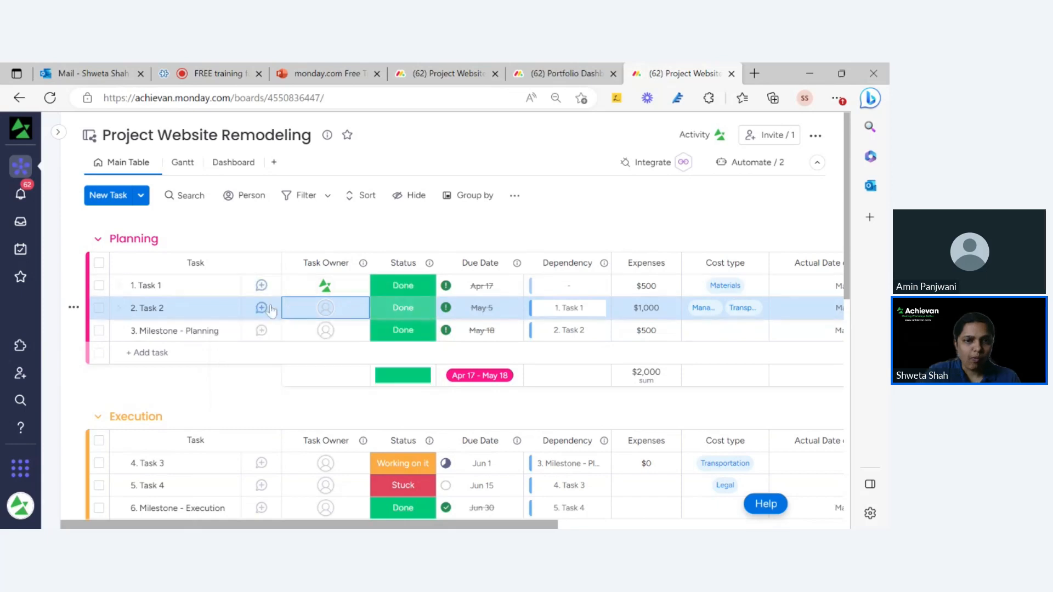
{"action": "left_click", "coordinate": [291, 308]}
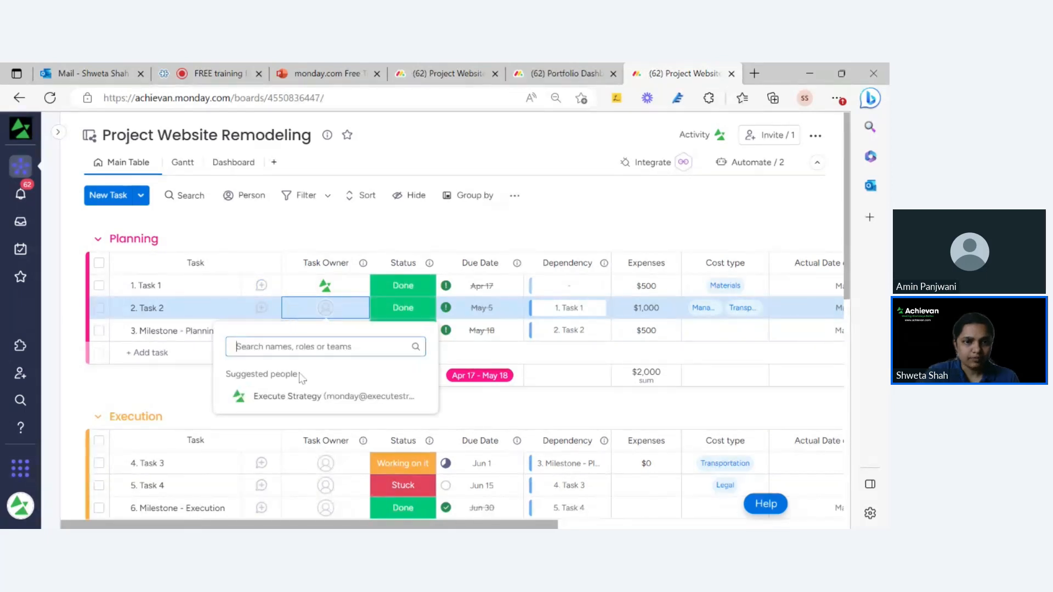
{"action": "left_click", "coordinate": [302, 400]}
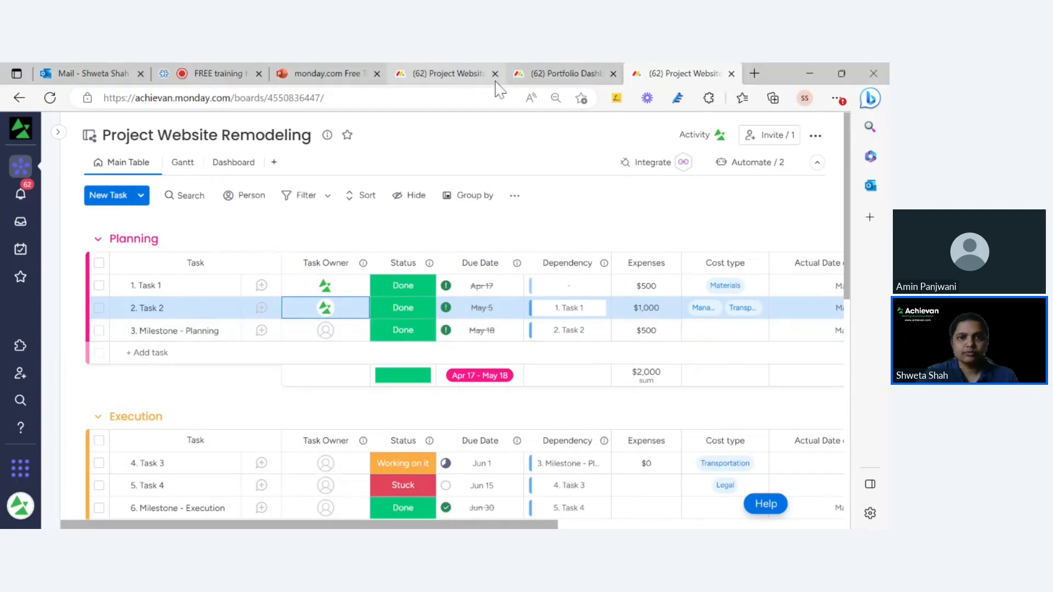
{"action": "left_click", "coordinate": [453, 74]}
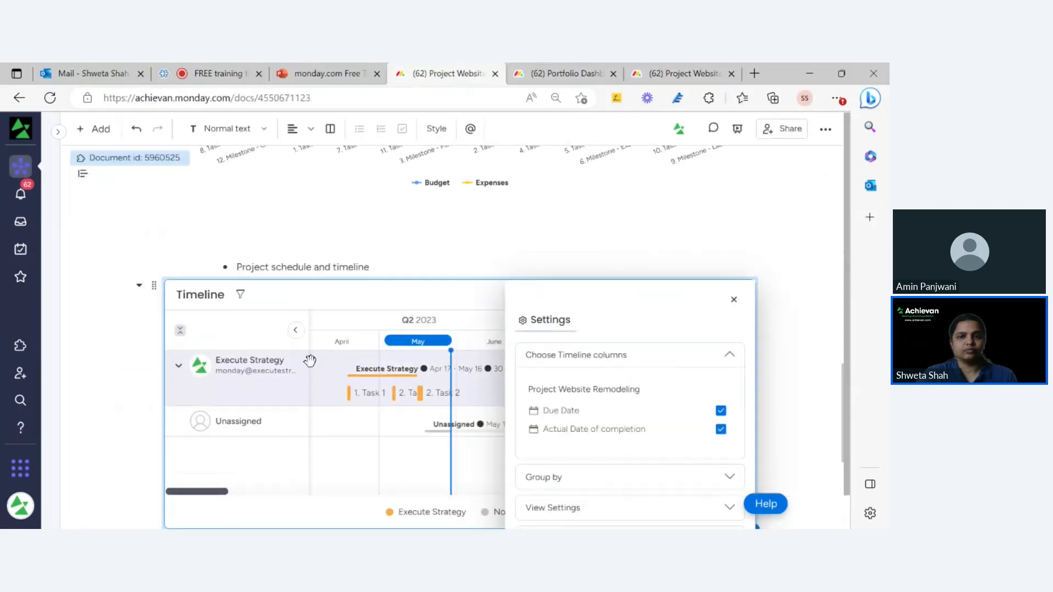
{"action": "left_click", "coordinate": [734, 299]}
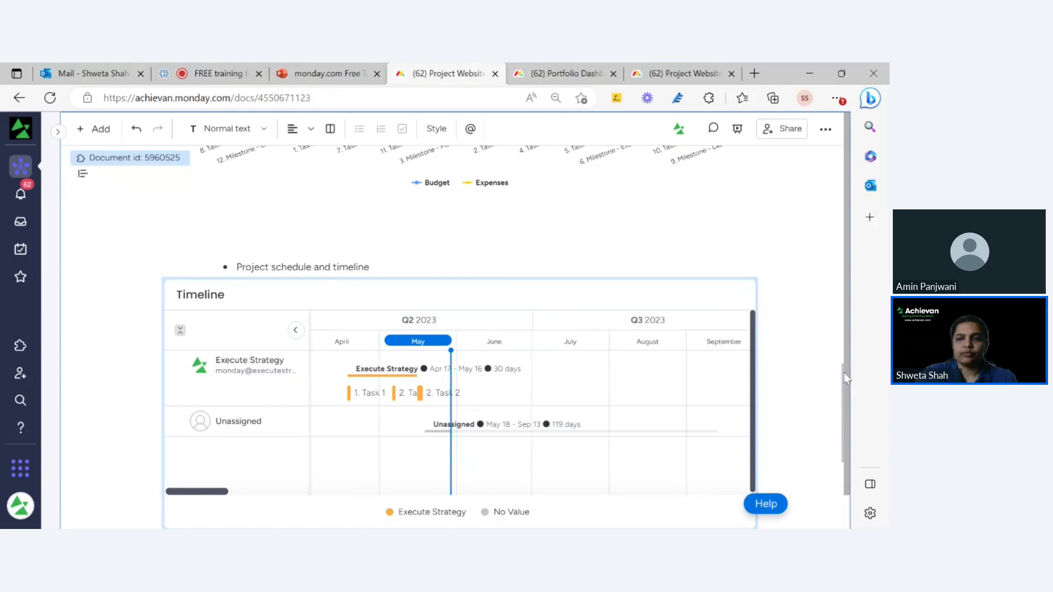
Reopen the Timeline settings, review its view and column options, then close the panel.
{"action": "left_click", "coordinate": [711, 296]}
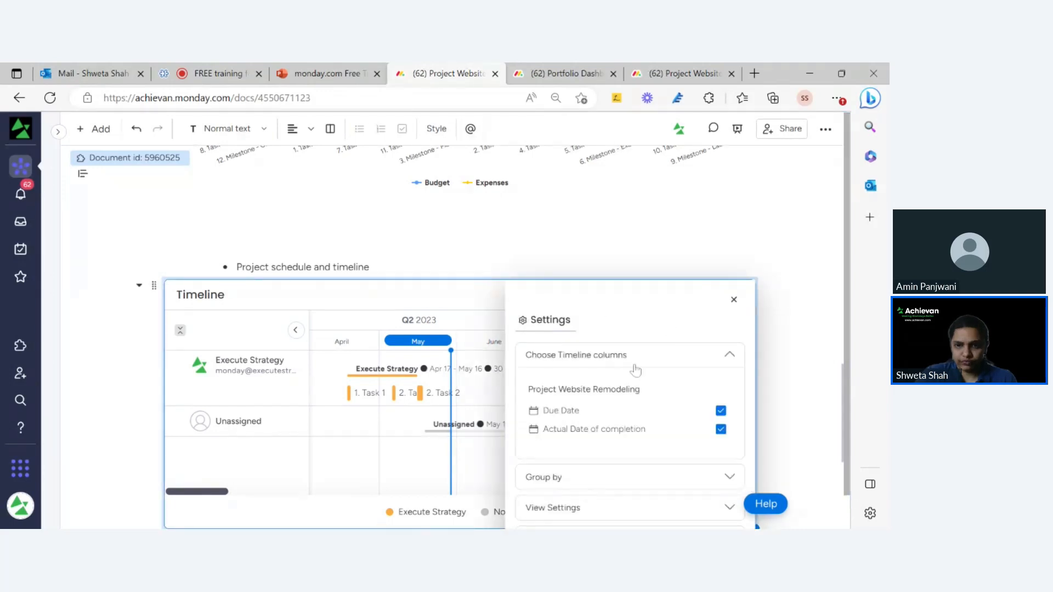
{"action": "scroll", "coordinate": [635, 370], "scroll_direction": "down", "scroll_amount": 2}
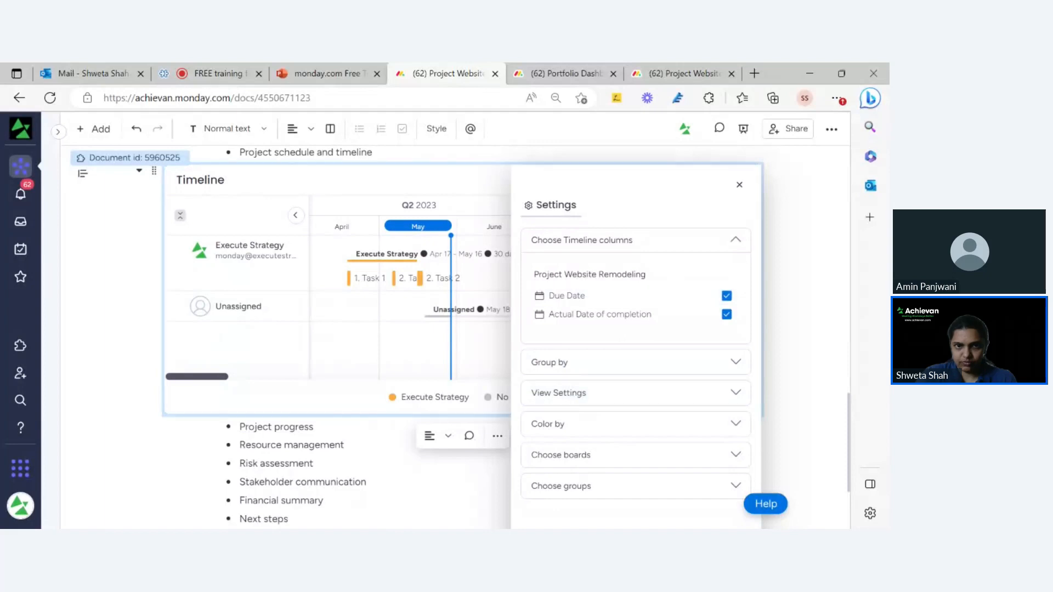
{"action": "left_click", "coordinate": [642, 391]}
{"action": "scroll", "coordinate": [625, 402], "scroll_direction": "down", "scroll_amount": 1}
{"action": "scroll", "coordinate": [675, 314], "scroll_direction": "up", "scroll_amount": 1}
{"action": "left_click", "coordinate": [630, 251]}
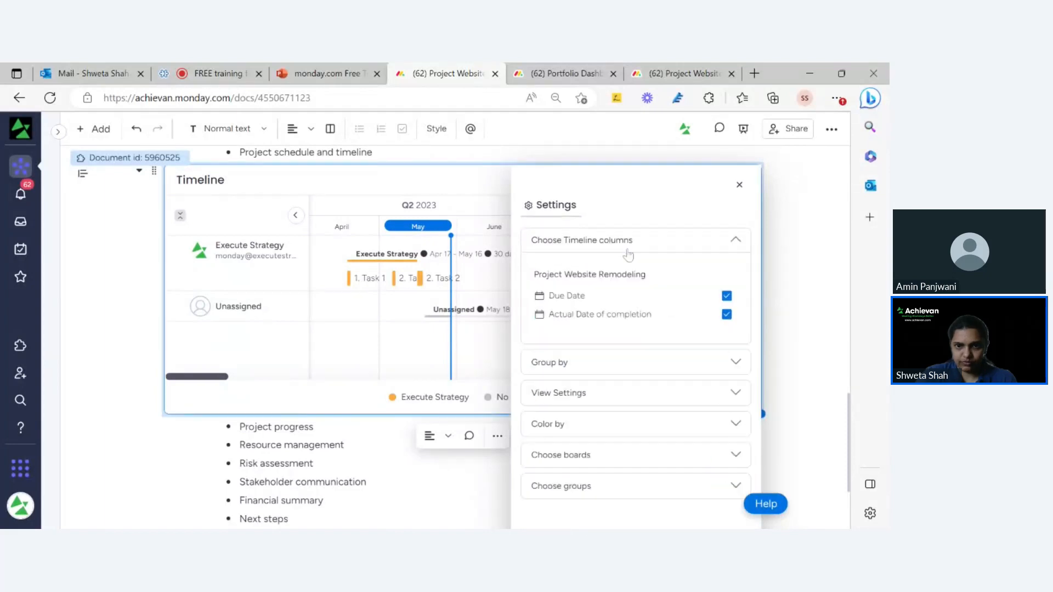
{"action": "scroll", "coordinate": [685, 307], "scroll_direction": "down", "scroll_amount": 3}
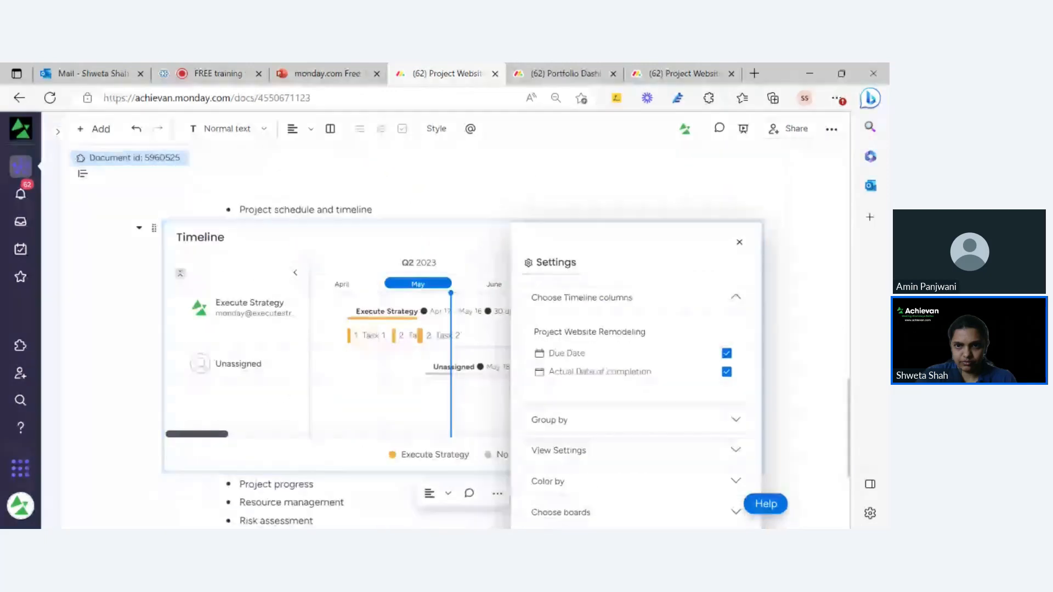
{"action": "scroll", "coordinate": [742, 283], "scroll_direction": "up", "scroll_amount": 1}
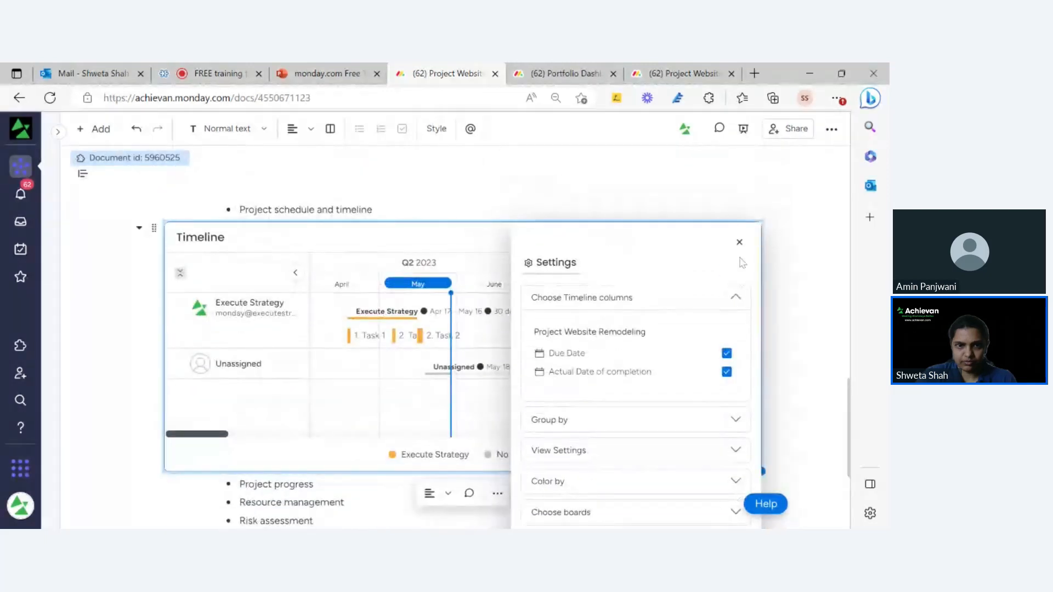
{"action": "left_click", "coordinate": [739, 242]}
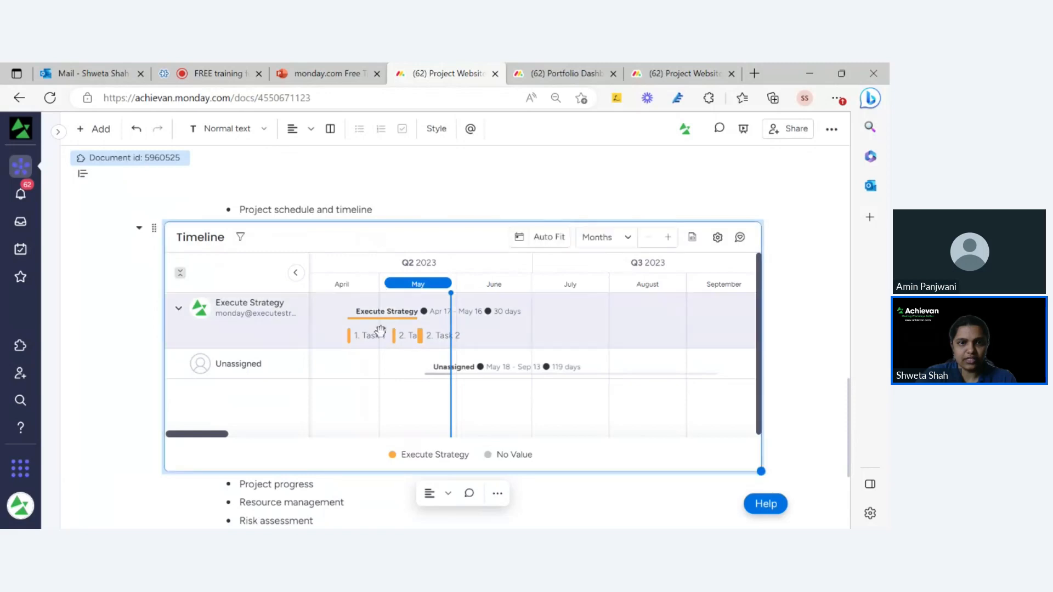
Change the Timeline's Group by from People to Groups, then close its settings panel.
{"action": "left_click", "coordinate": [718, 240]}
{"action": "scroll", "coordinate": [664, 312], "scroll_direction": "down", "scroll_amount": 2}
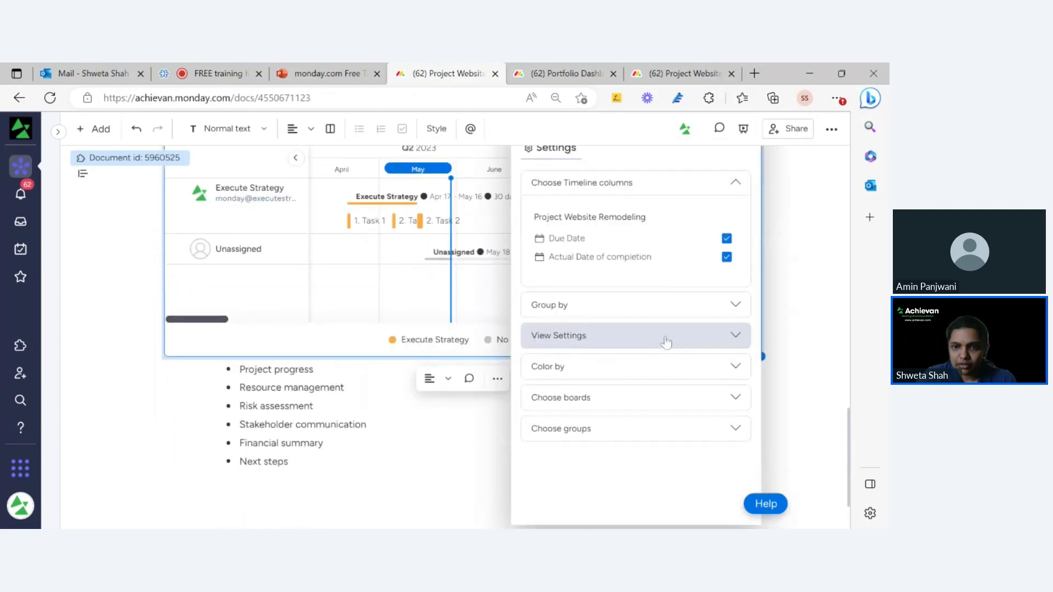
{"action": "left_click", "coordinate": [625, 429]}
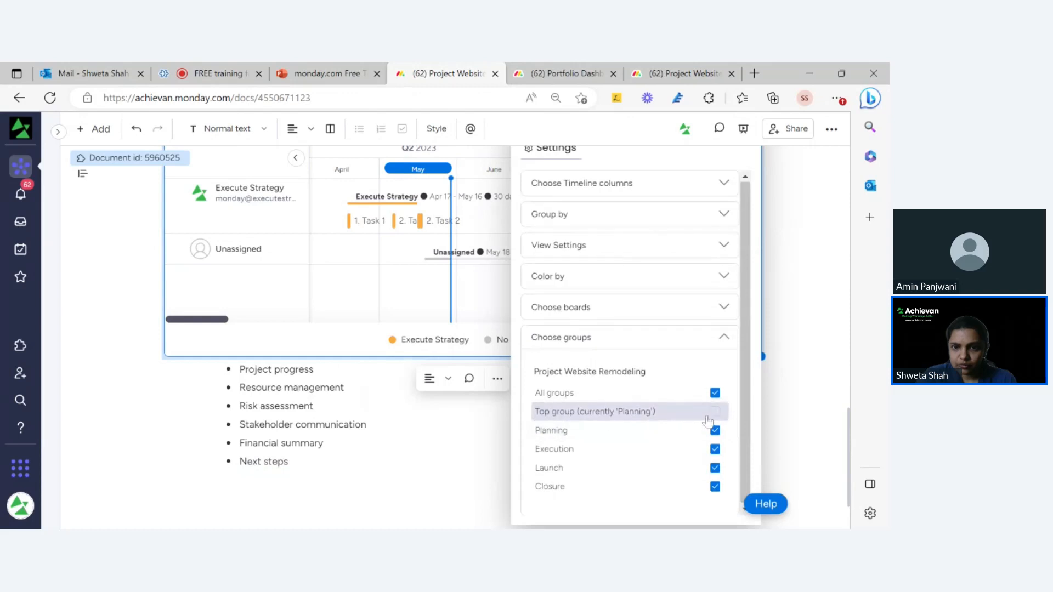
{"action": "left_click", "coordinate": [602, 222]}
{"action": "left_click", "coordinate": [603, 249]}
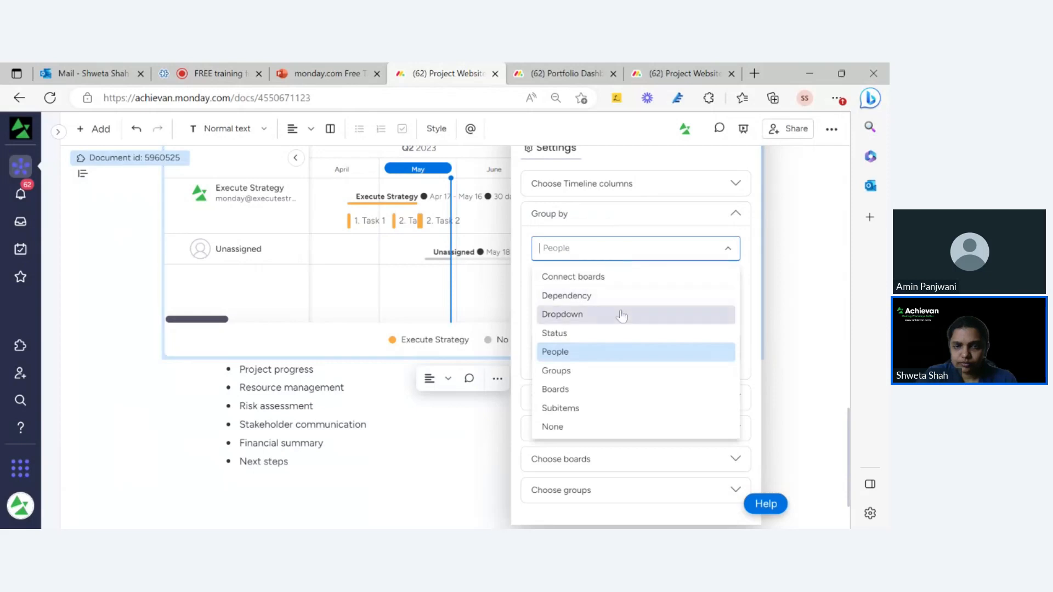
{"action": "left_click", "coordinate": [600, 370]}
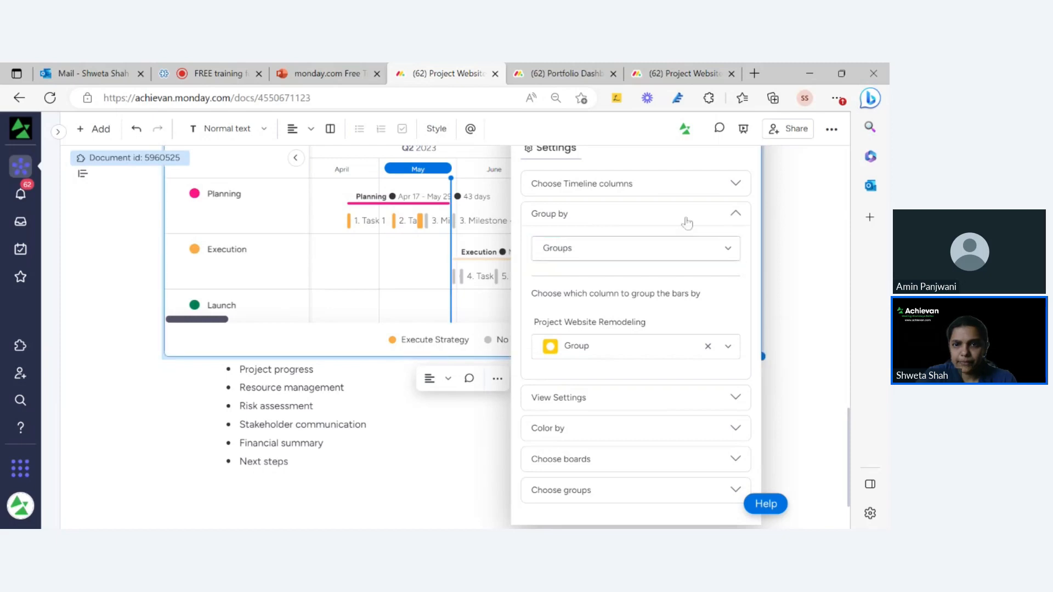
{"action": "left_click", "coordinate": [677, 187]}
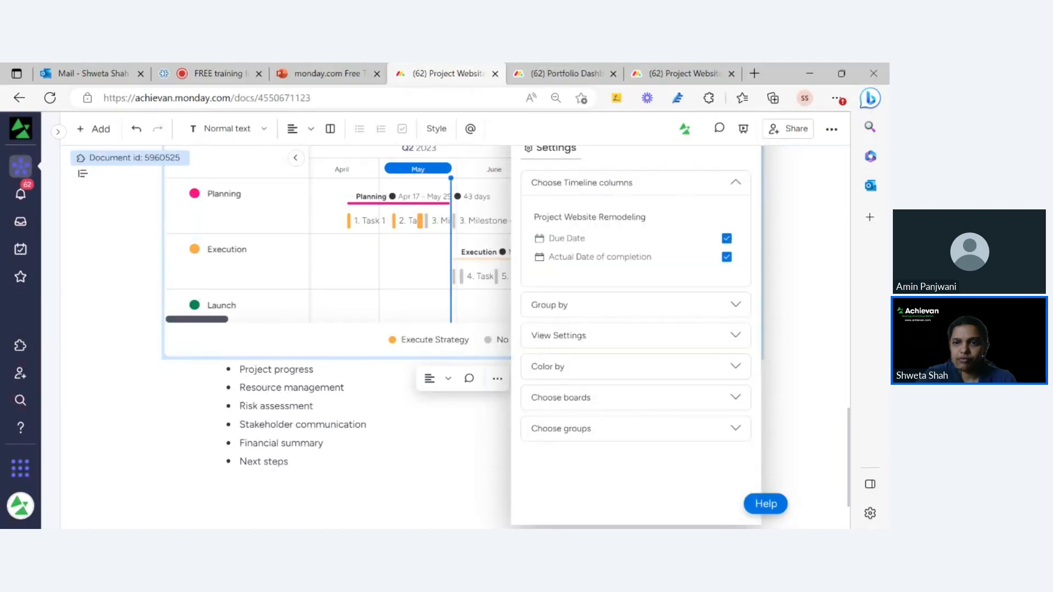
{"action": "scroll", "coordinate": [680, 195], "scroll_direction": "up", "scroll_amount": 6}
{"action": "scroll", "coordinate": [629, 311], "scroll_direction": "down", "scroll_amount": 7}
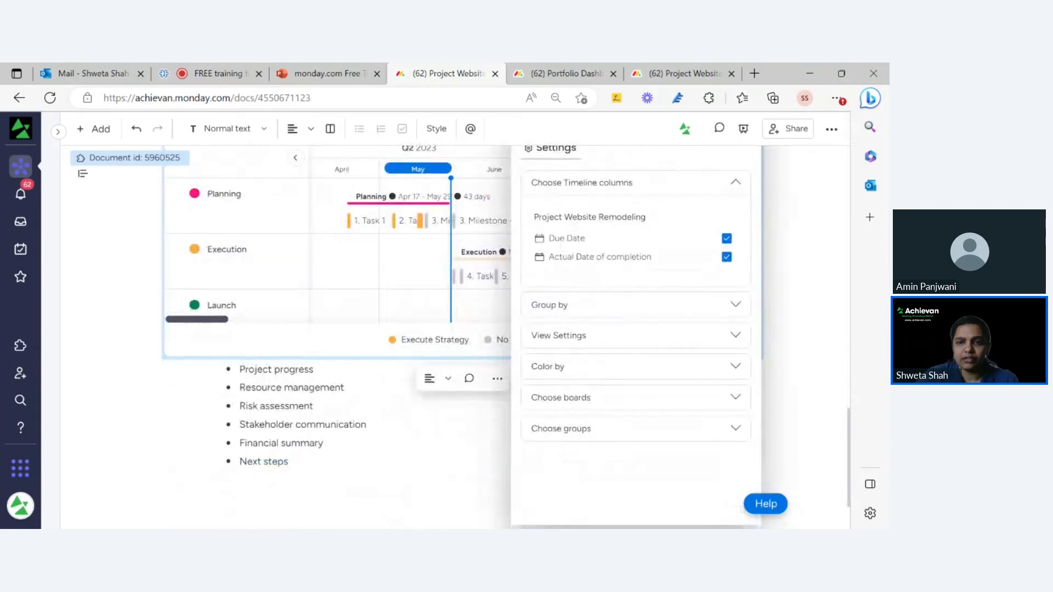
{"action": "left_click", "coordinate": [240, 387]}
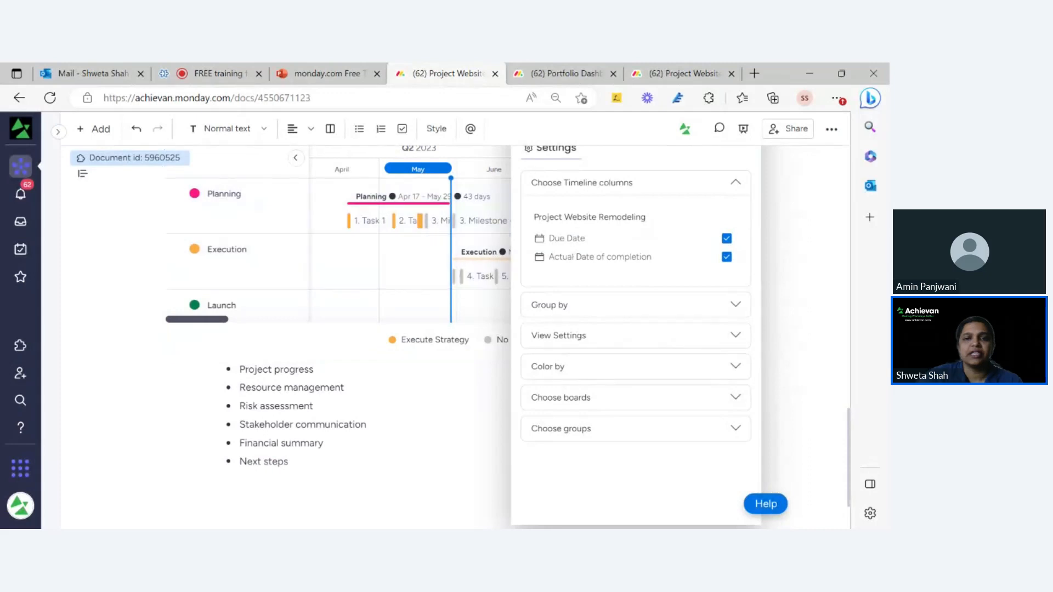
{"action": "scroll", "coordinate": [493, 230], "scroll_direction": "up", "scroll_amount": 1}
{"action": "left_click", "coordinate": [739, 186]}
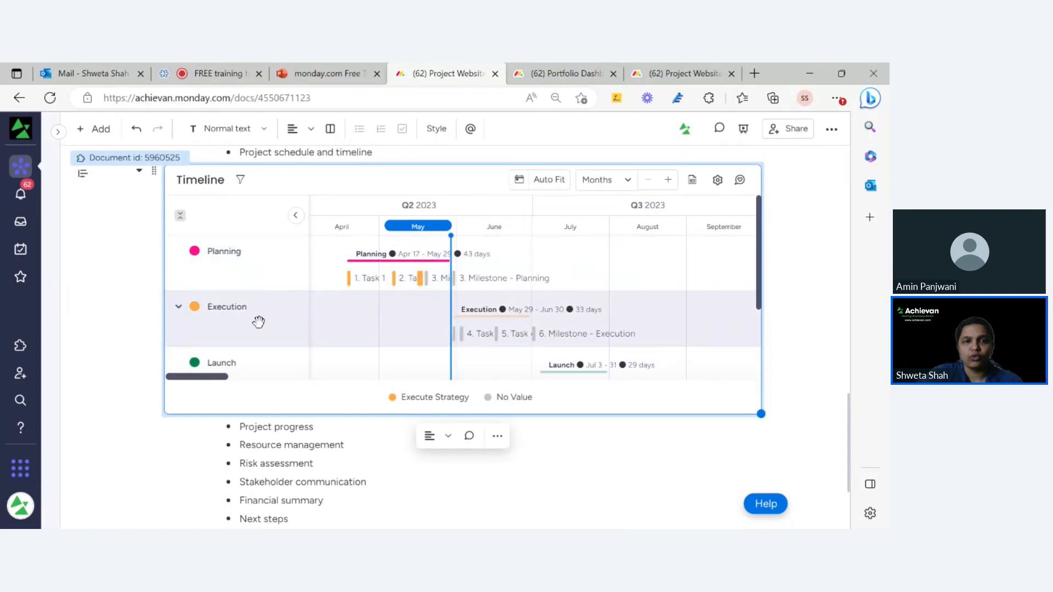
{"action": "left_click", "coordinate": [717, 180]}
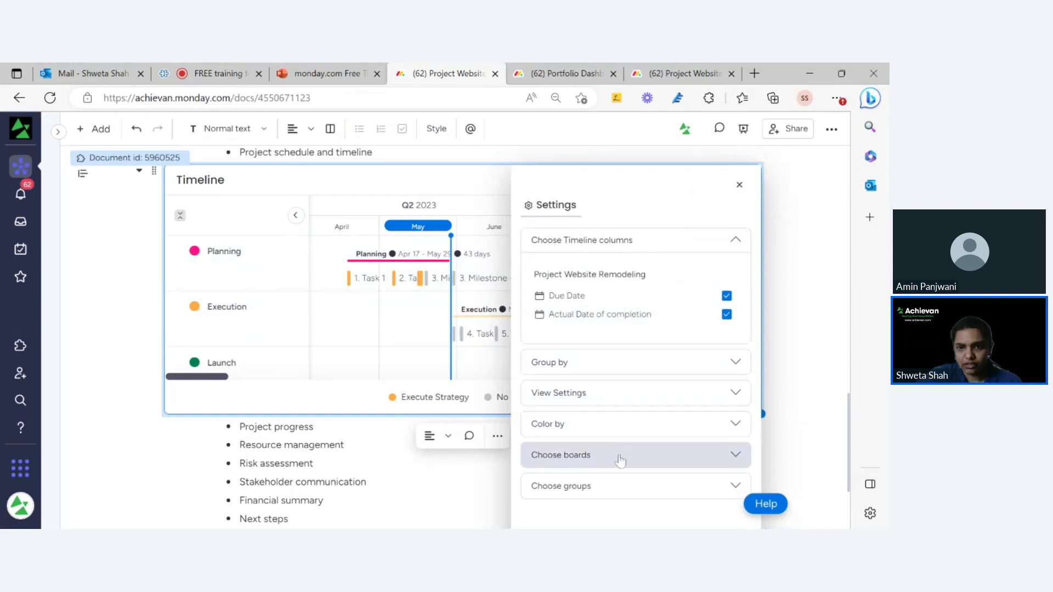
{"action": "scroll", "coordinate": [618, 458], "scroll_direction": "down", "scroll_amount": 3}
{"action": "left_click", "coordinate": [610, 351]}
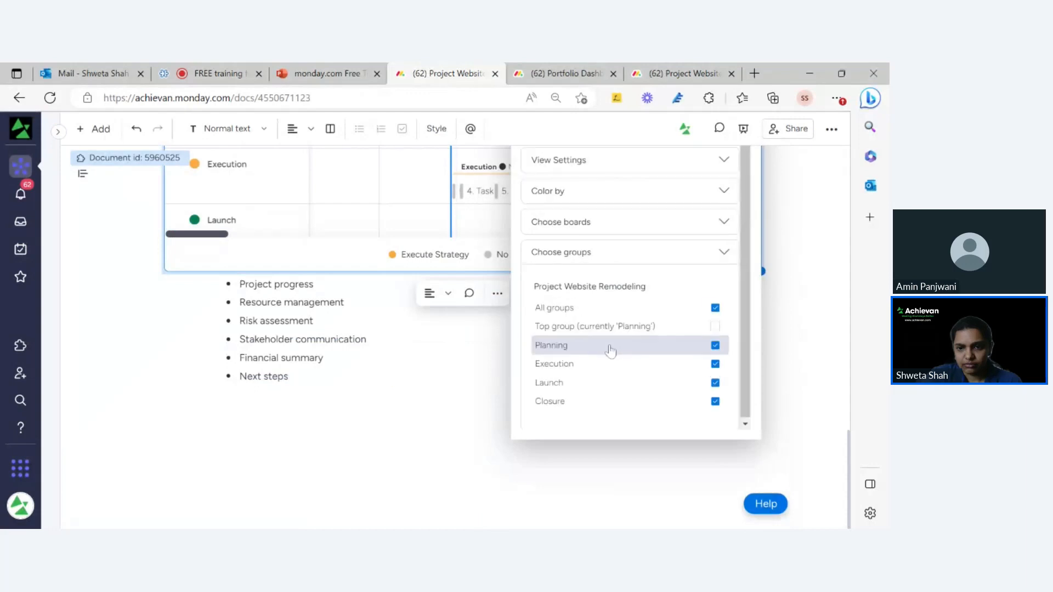
{"action": "left_click", "coordinate": [612, 190]}
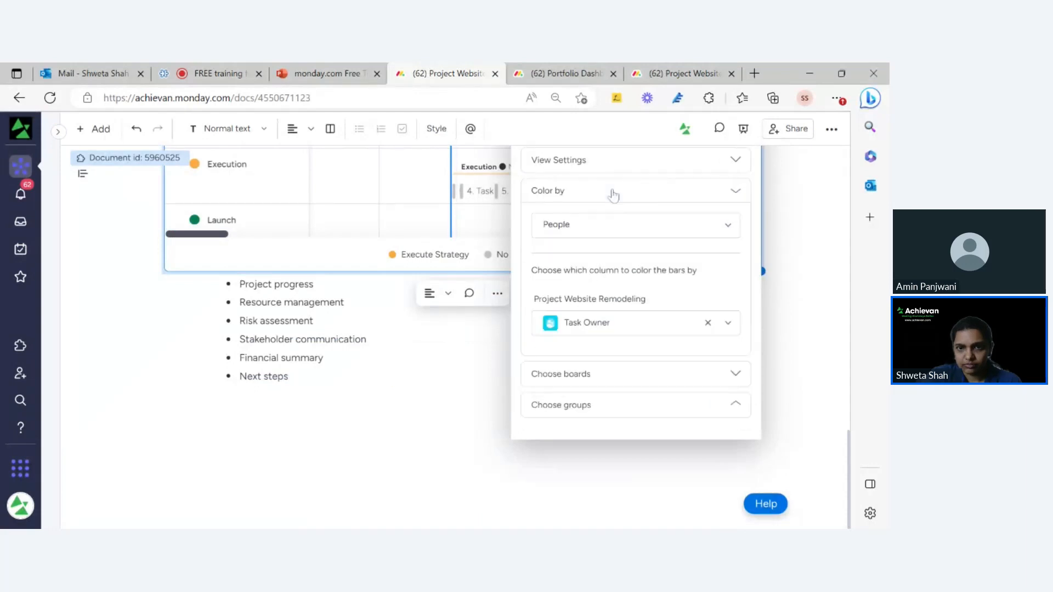
{"action": "left_click", "coordinate": [614, 162]}
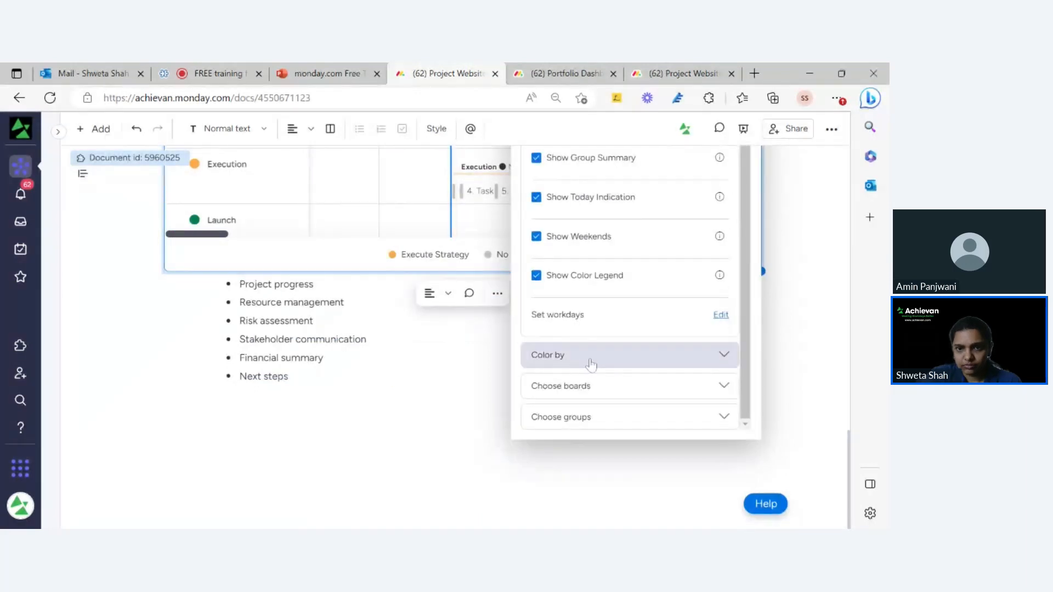
{"action": "scroll", "coordinate": [618, 361], "scroll_direction": "up", "scroll_amount": 6}
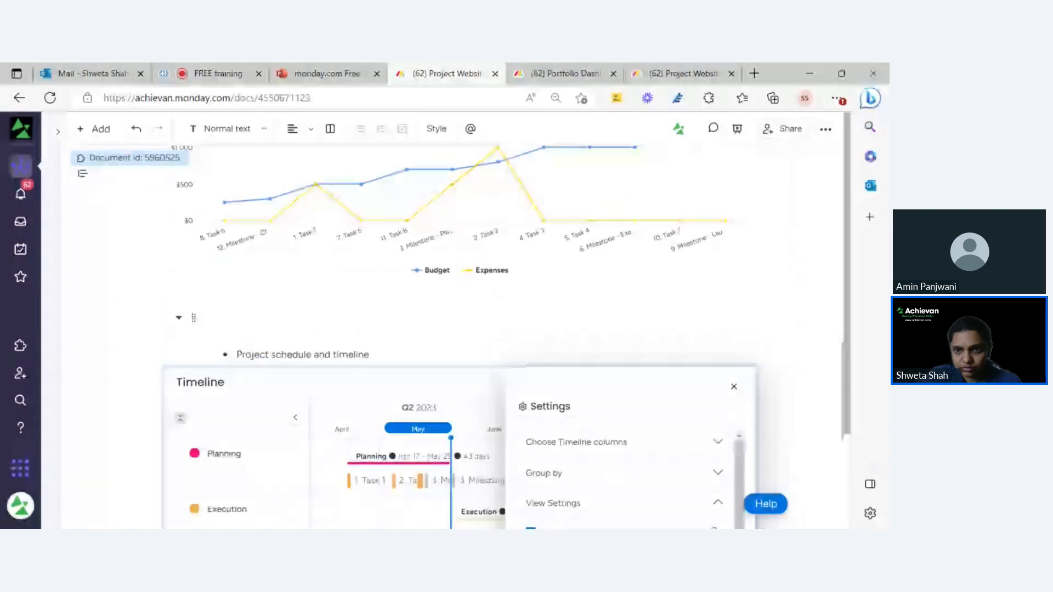
{"action": "scroll", "coordinate": [455, 329], "scroll_direction": "down", "scroll_amount": 2}
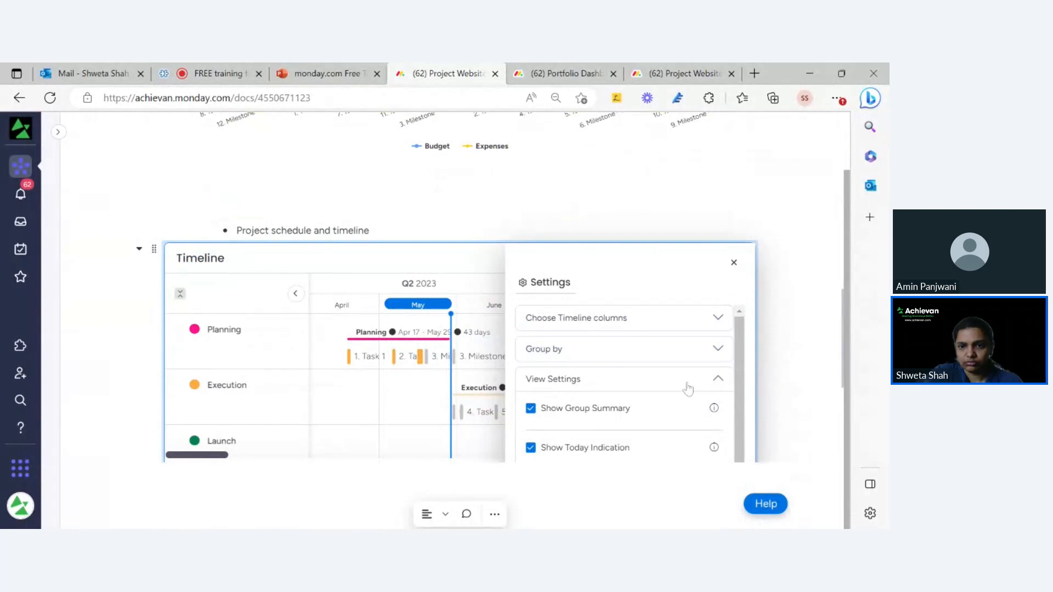
{"action": "left_click", "coordinate": [710, 381]}
{"action": "left_click", "coordinate": [704, 351]}
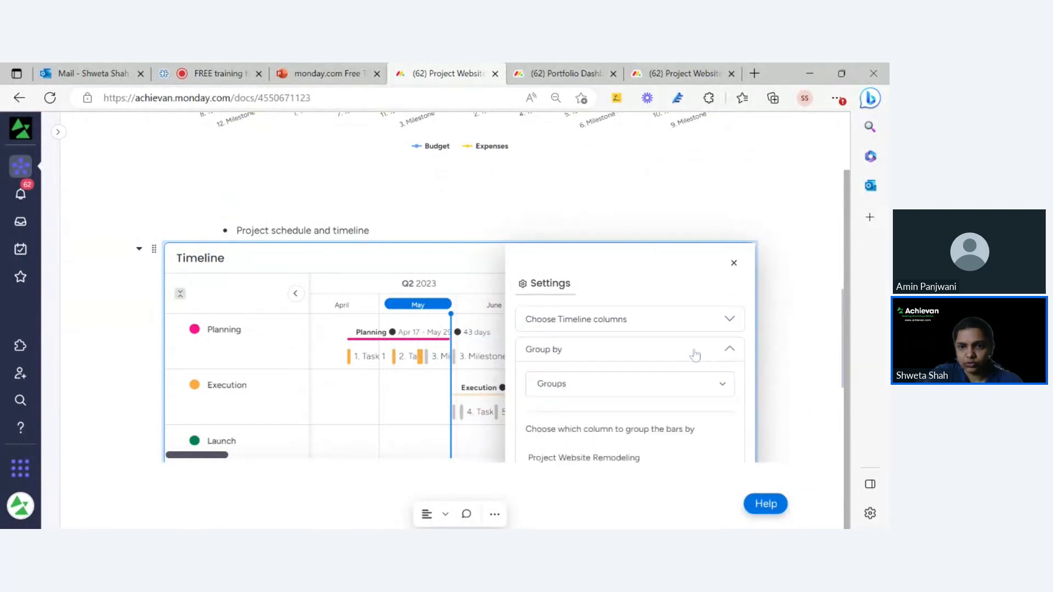
{"action": "left_click", "coordinate": [574, 390]}
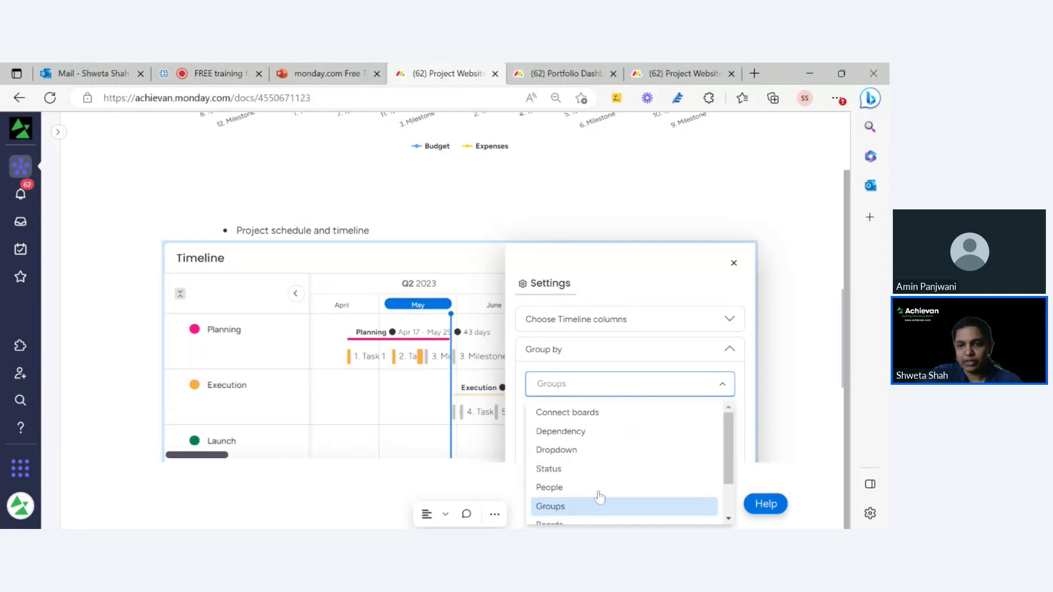
{"action": "left_click", "coordinate": [563, 233]}
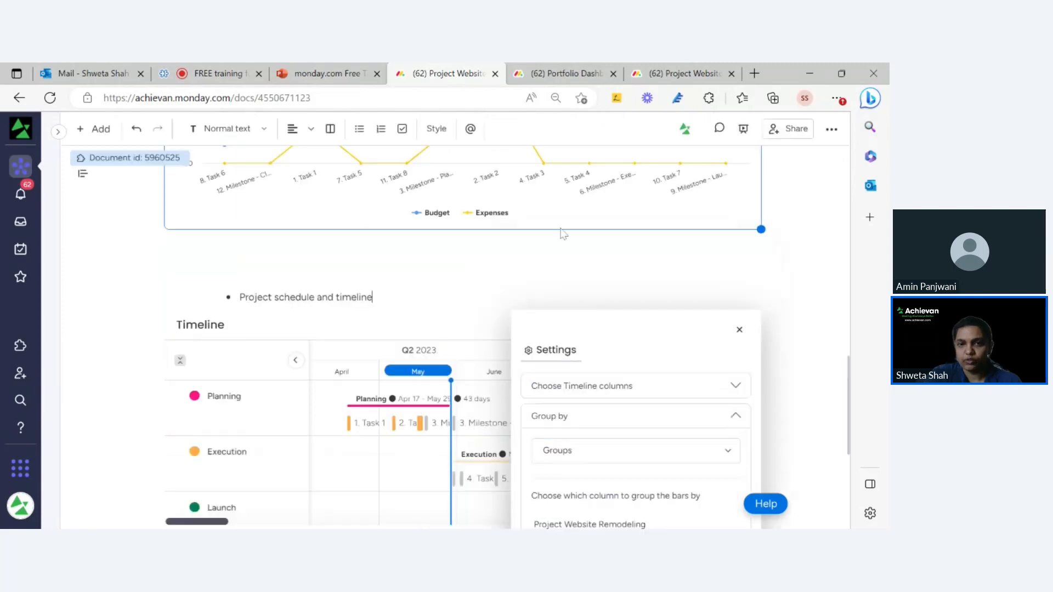
{"action": "left_click", "coordinate": [739, 329]}
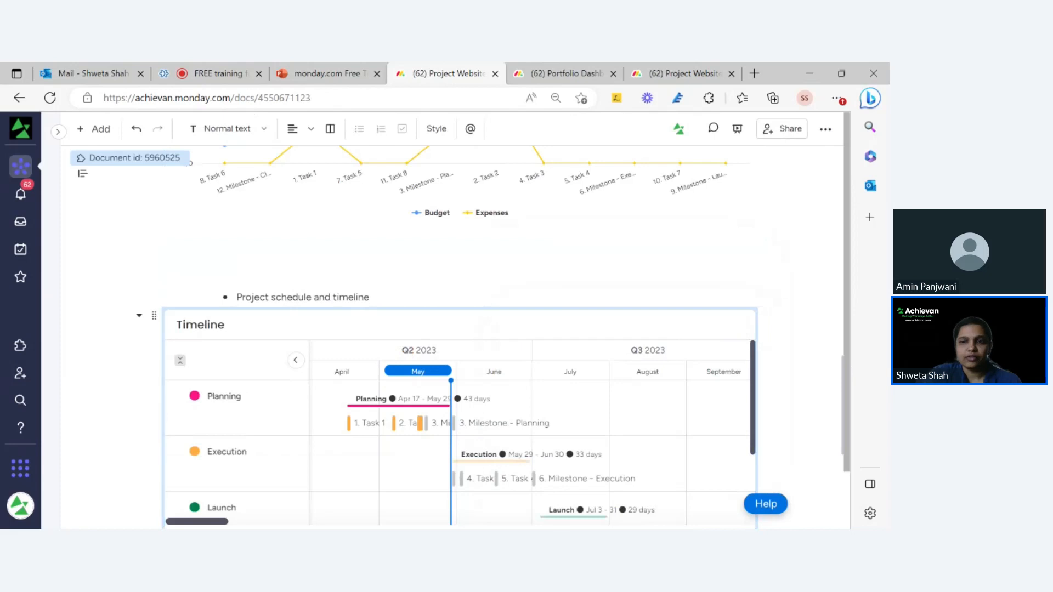
{"action": "scroll", "coordinate": [861, 435], "scroll_direction": "down", "scroll_amount": 2}
{"action": "scroll", "coordinate": [606, 412], "scroll_direction": "down", "scroll_amount": 2}
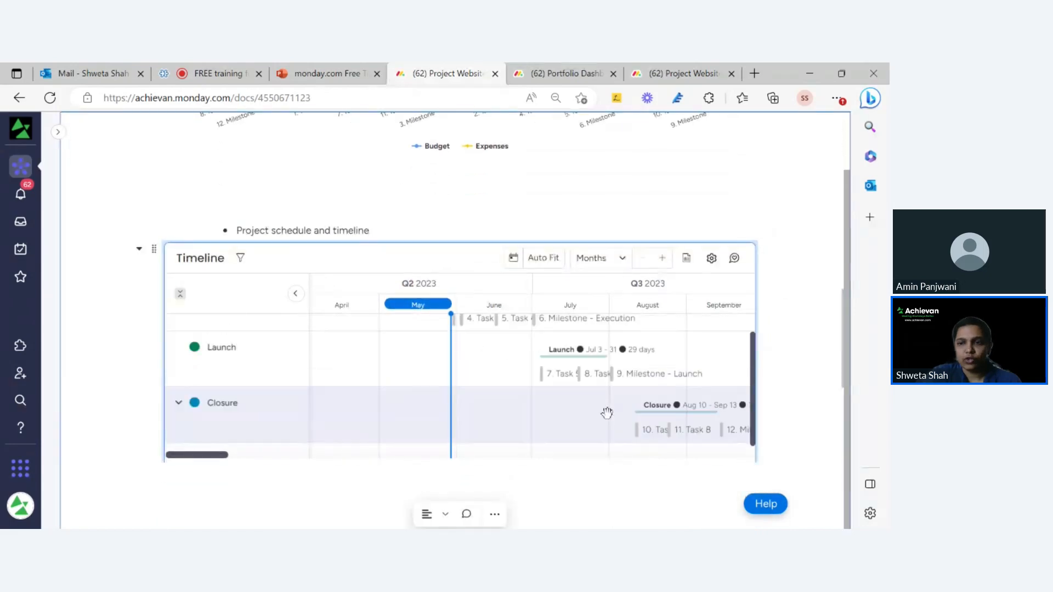
{"action": "scroll", "coordinate": [607, 412], "scroll_direction": "down", "scroll_amount": 1}
{"action": "left_click_drag", "start_coordinate": [845, 385], "coordinate": [859, 494]}
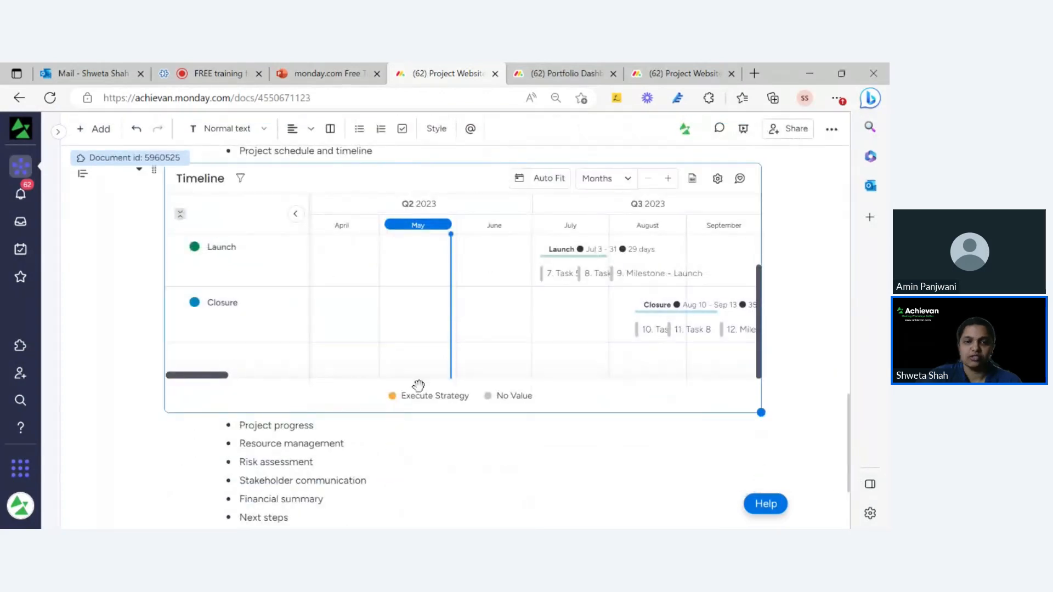
On a new line below Project progress, add a Battery widget using the Project Website Remodeling board.
{"action": "left_click", "coordinate": [314, 426]}
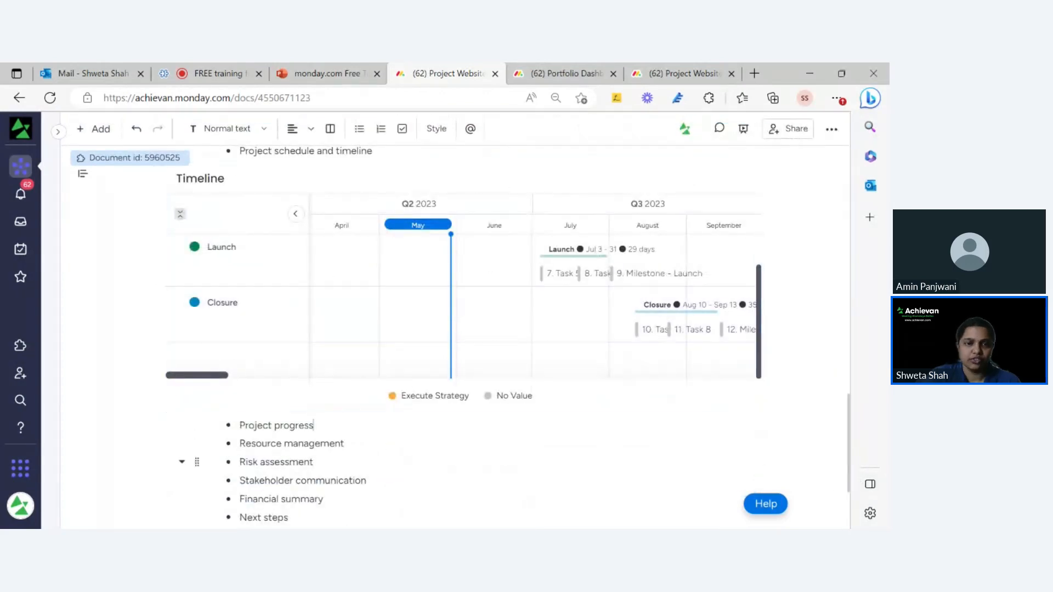
{"action": "key", "text": "Return"}
{"action": "key", "text": "Return"}
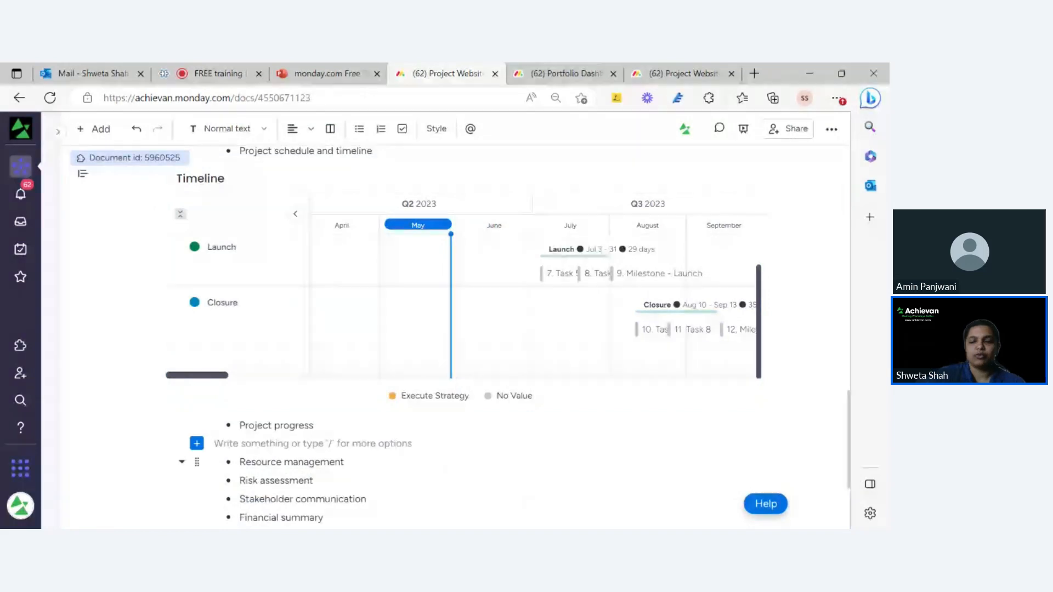
{"action": "type", "text": "/wi"}
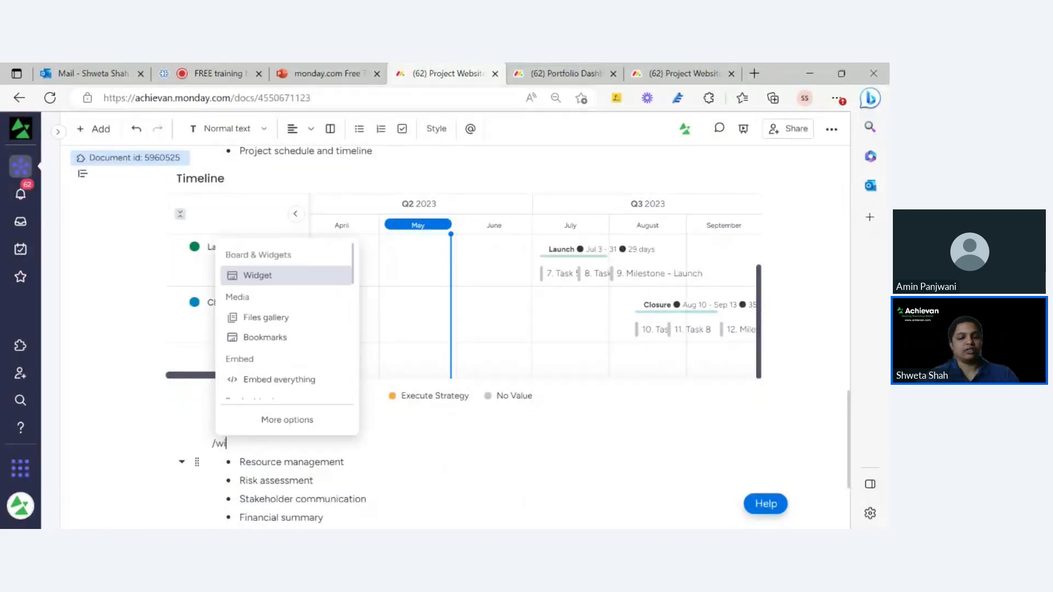
{"action": "type", "text": "dge"}
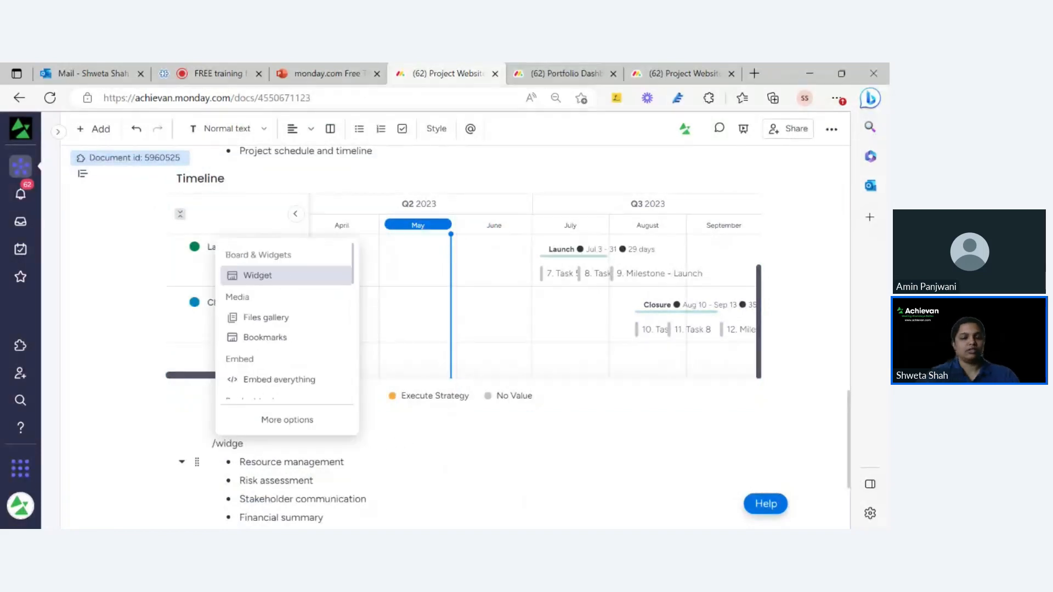
{"action": "left_click", "coordinate": [285, 278]}
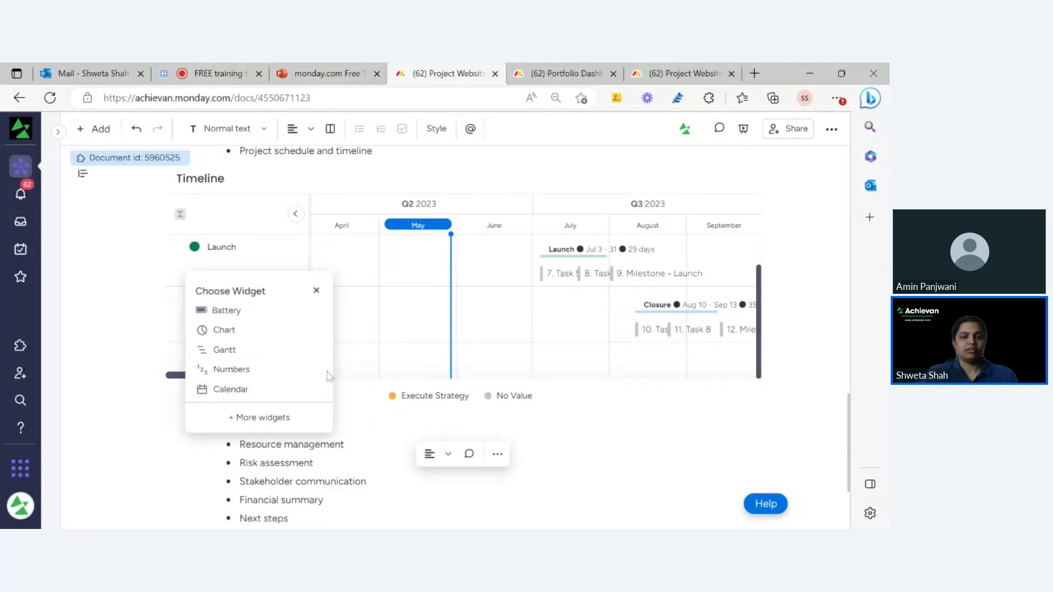
{"action": "left_click", "coordinate": [272, 311]}
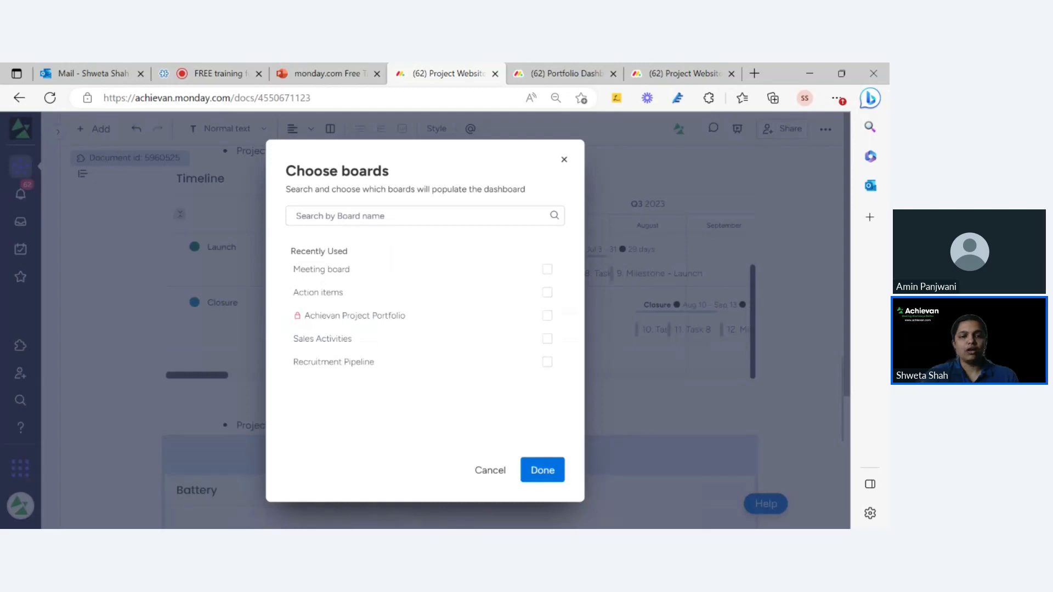
{"action": "type", "text": "w"}
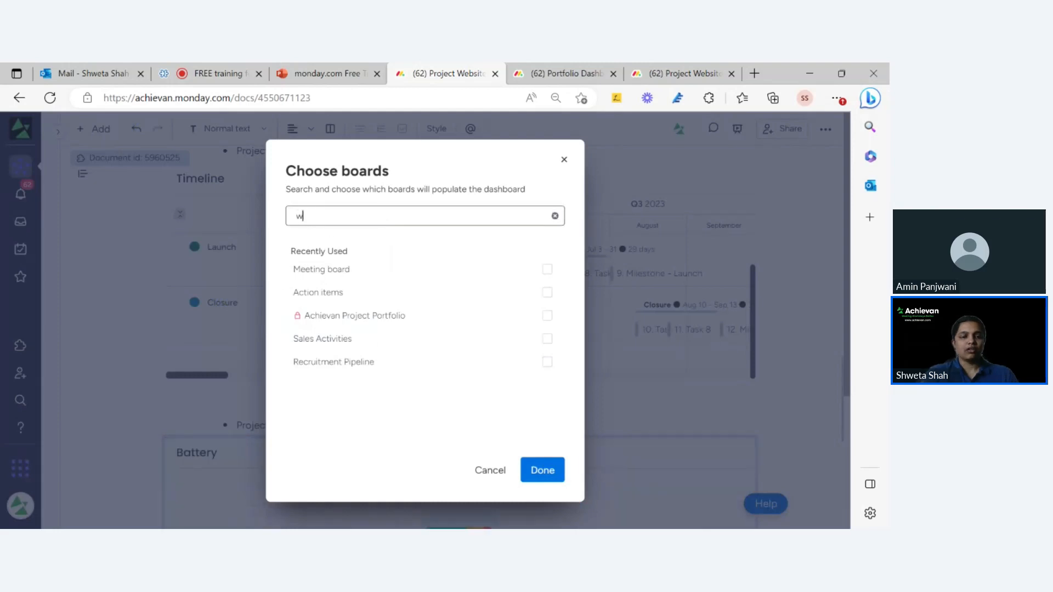
{"action": "type", "text": "ebs"}
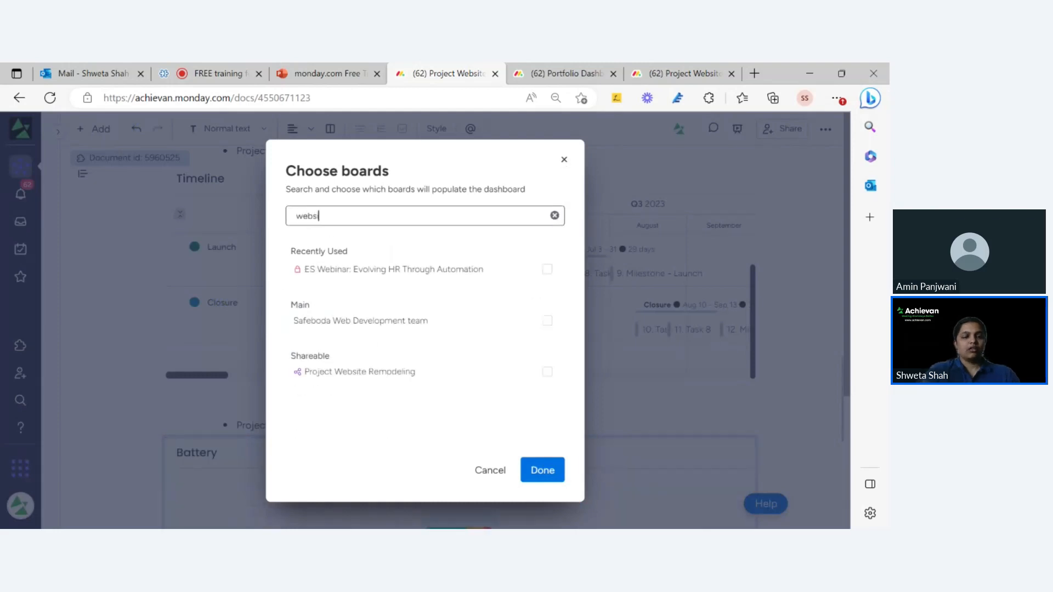
{"action": "type", "text": "i"}
{"action": "left_click", "coordinate": [543, 271]}
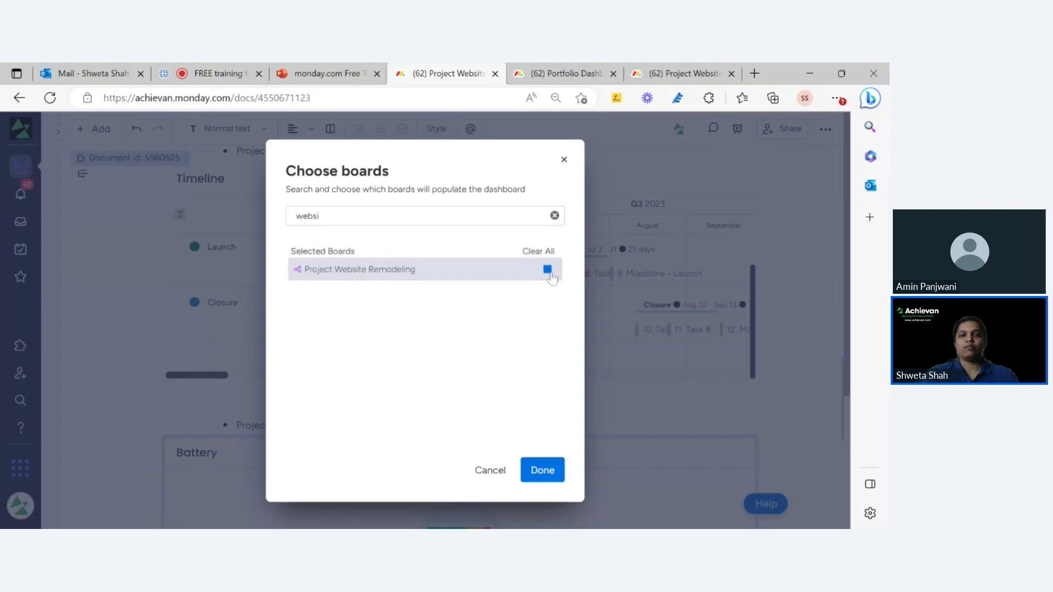
{"action": "left_click", "coordinate": [542, 470]}
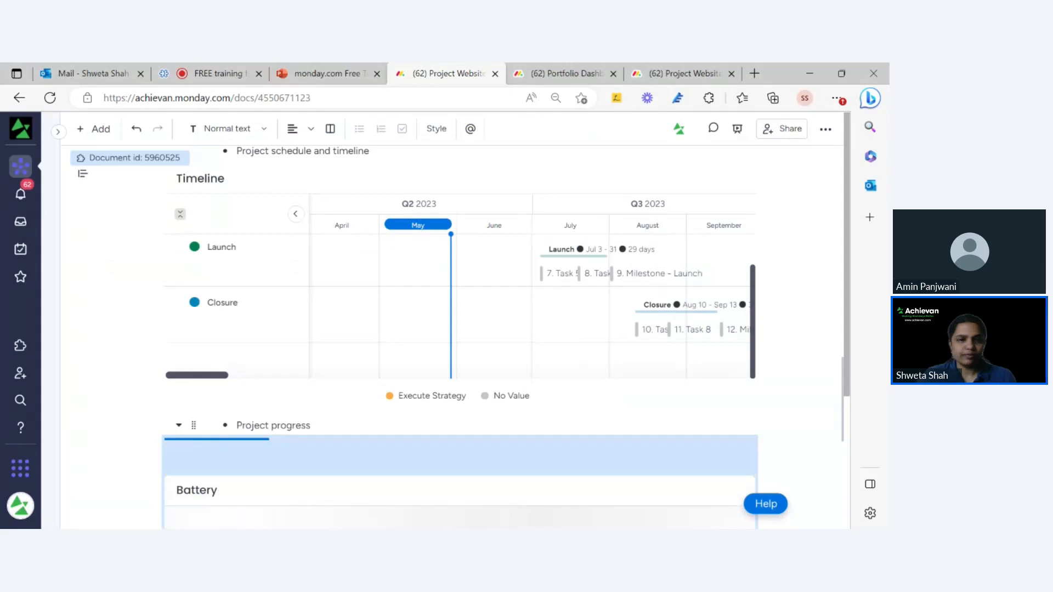
Delete the Battery widget's title so it stays untitled, showing 33.3% Done.
{"action": "left_click", "coordinate": [206, 453]}
{"action": "key", "text": "BackSpace"}
{"action": "key", "text": "BackSpace"}
{"action": "key", "text": "BackSpace"}
{"action": "key", "text": "BackSpace"}
{"action": "key", "text": "BackSpace"}
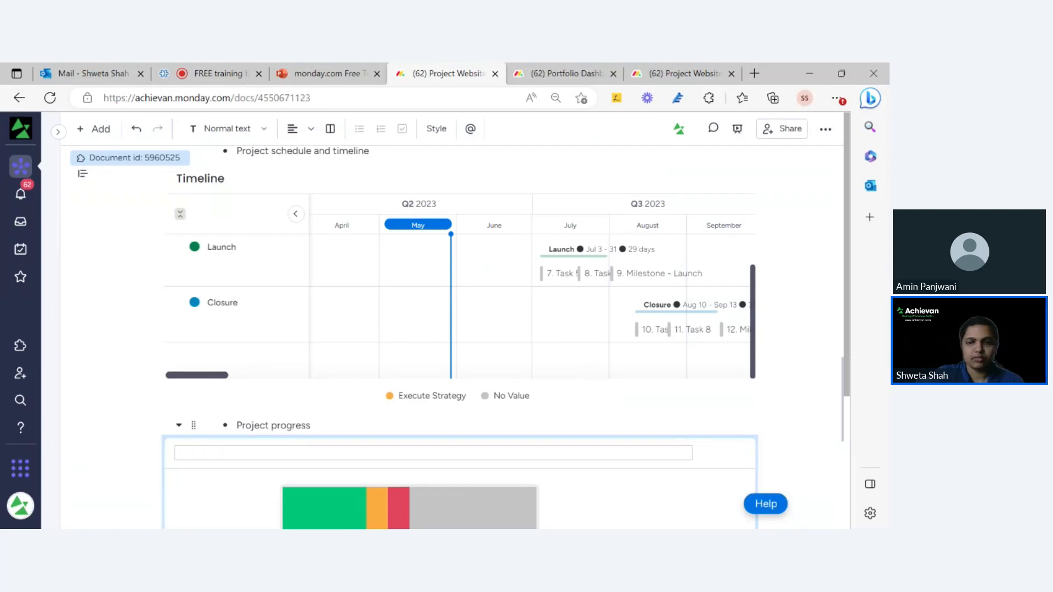
{"action": "left_click", "coordinate": [236, 425]}
{"action": "left_click", "coordinate": [206, 453]}
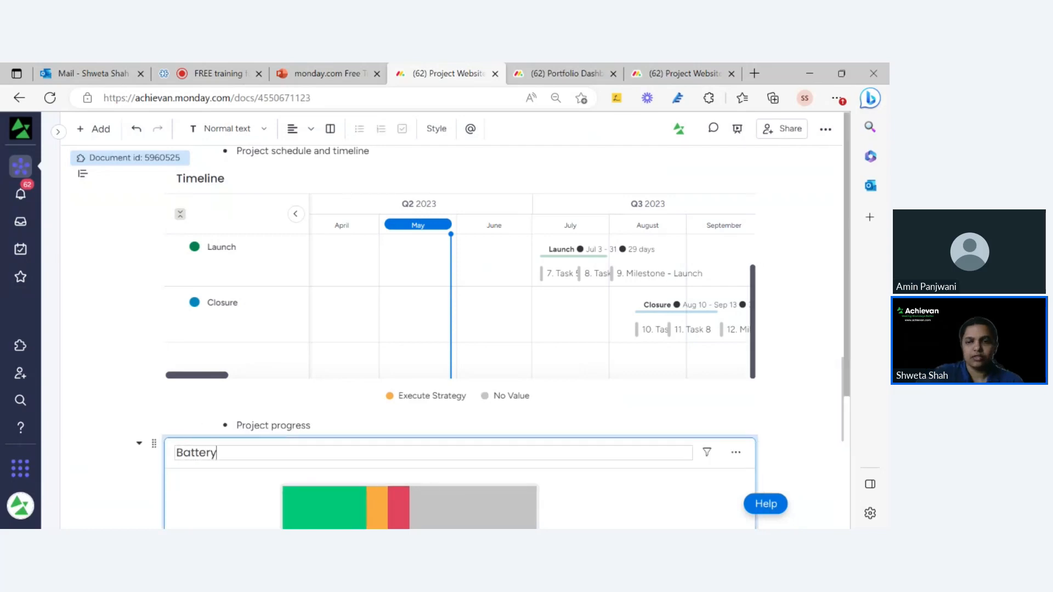
{"action": "key", "text": "BackSpace"}
{"action": "key", "text": "BackSpace"}
{"action": "key", "text": "BackSpace"}
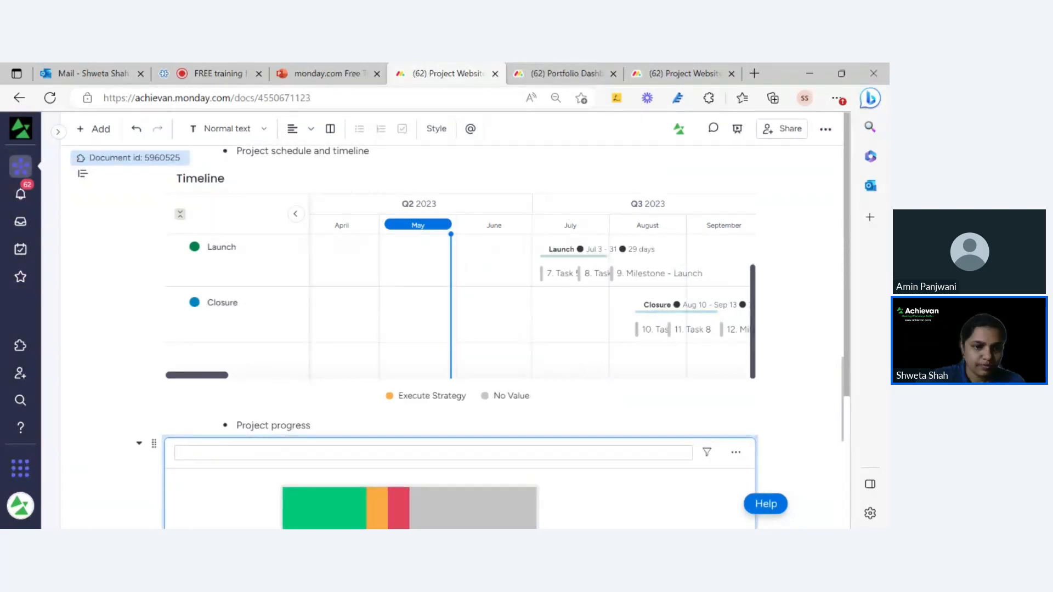
{"action": "key", "text": "Return"}
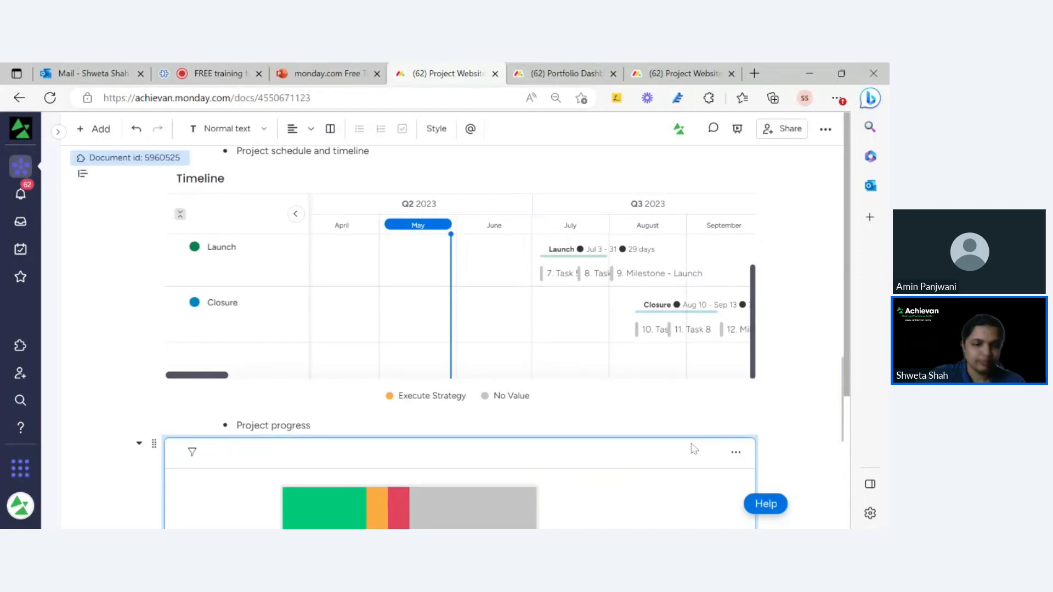
{"action": "scroll", "coordinate": [694, 448], "scroll_direction": "down", "scroll_amount": 4}
{"action": "mouse_move", "coordinate": [352, 369]}
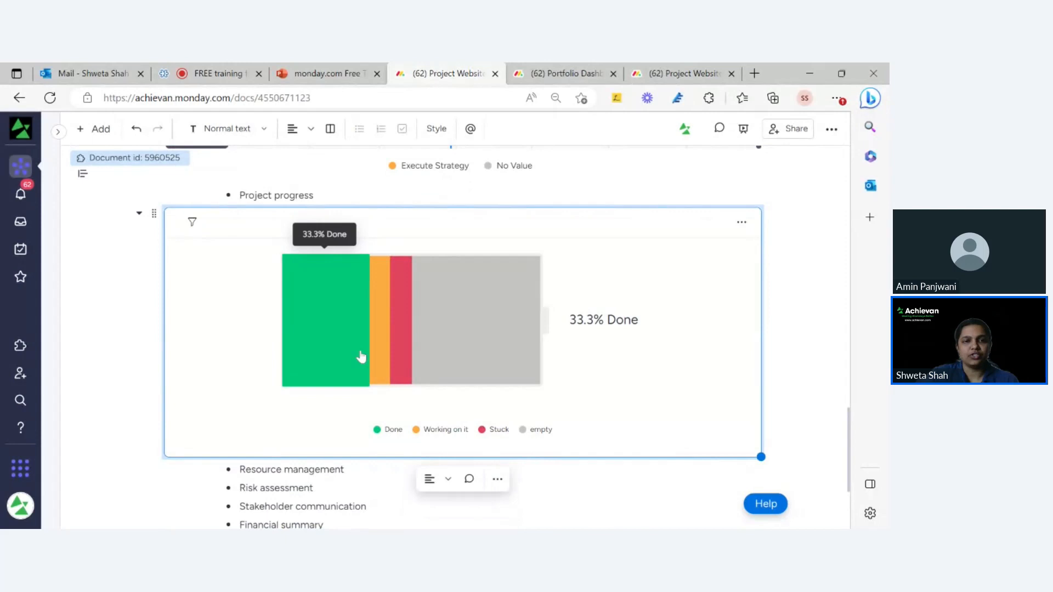
{"action": "mouse_move", "coordinate": [410, 368]}
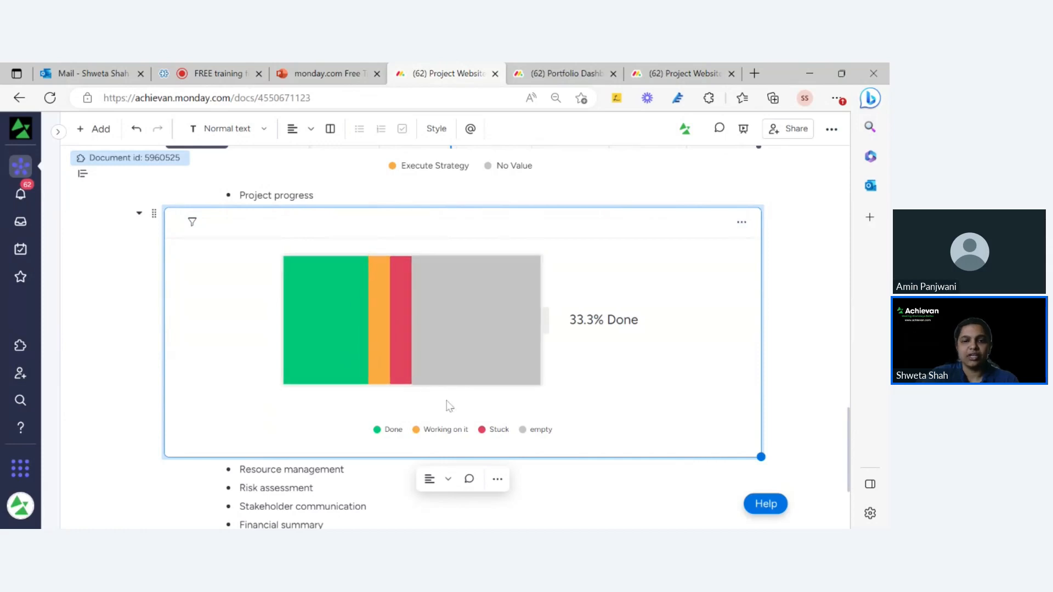
{"action": "left_click", "coordinate": [740, 222]}
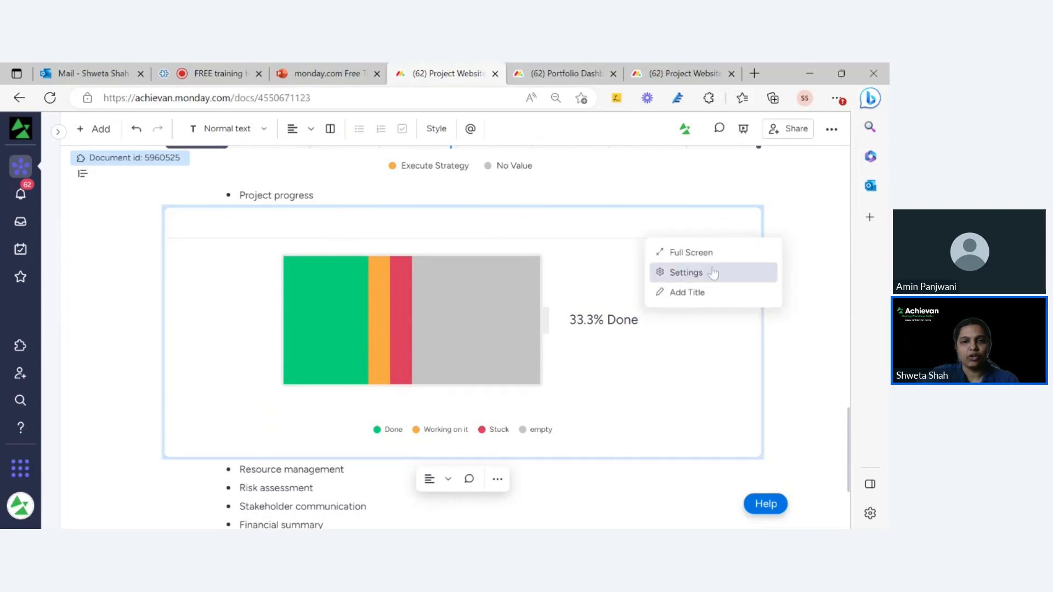
{"action": "left_click", "coordinate": [712, 272]}
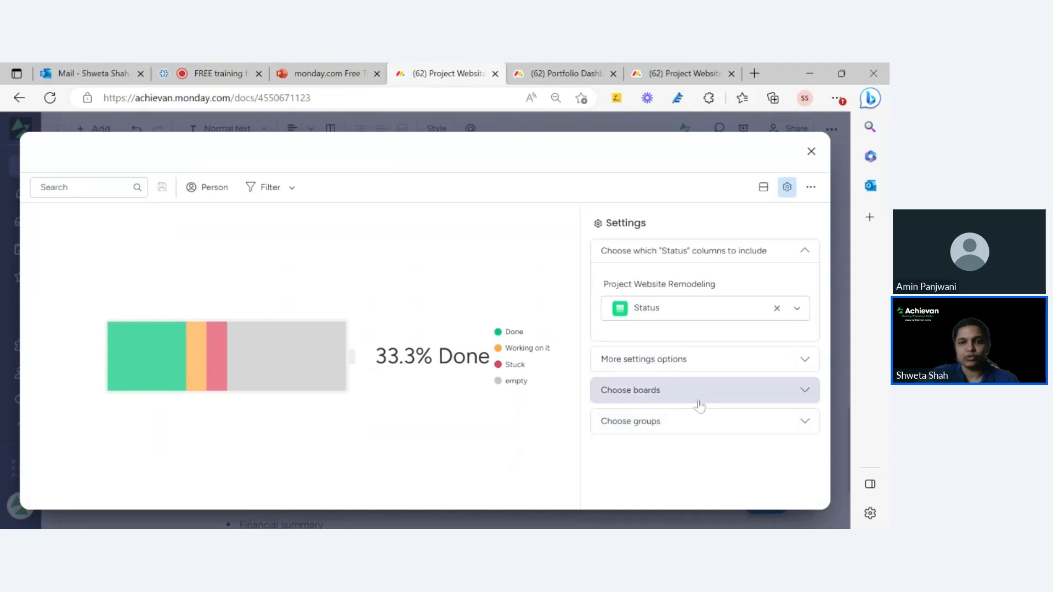
{"action": "left_click", "coordinate": [696, 422]}
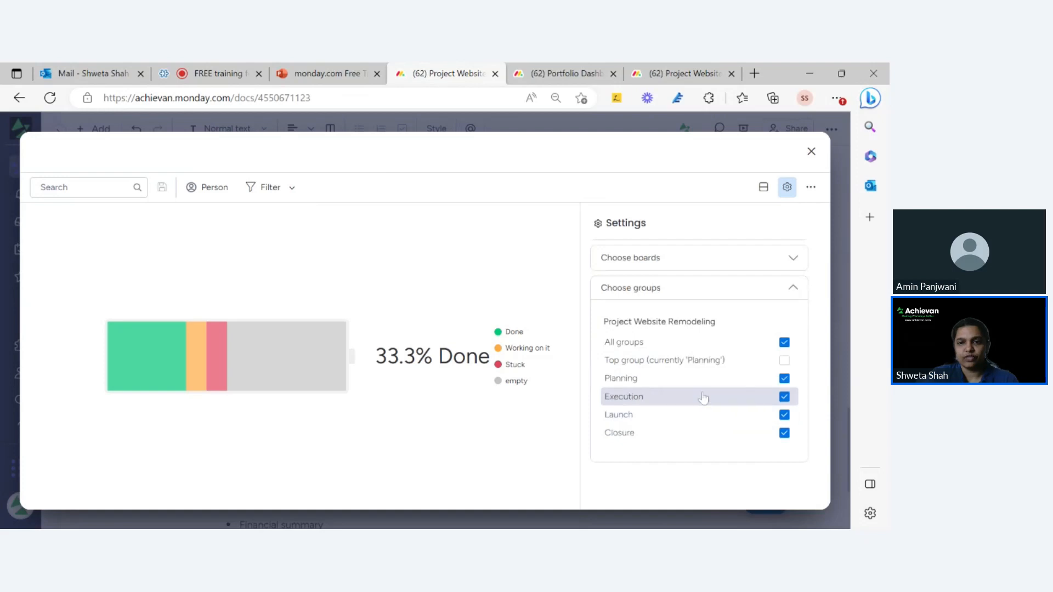
{"action": "left_click", "coordinate": [784, 433]}
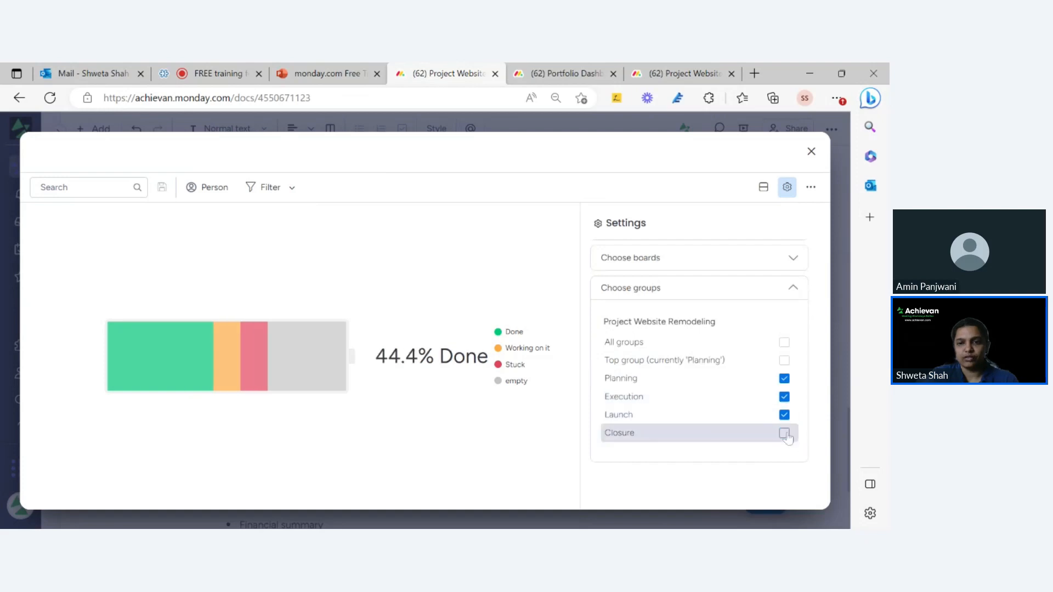
{"action": "left_click", "coordinate": [784, 433]}
{"action": "scroll", "coordinate": [690, 313], "scroll_direction": "up", "scroll_amount": 1}
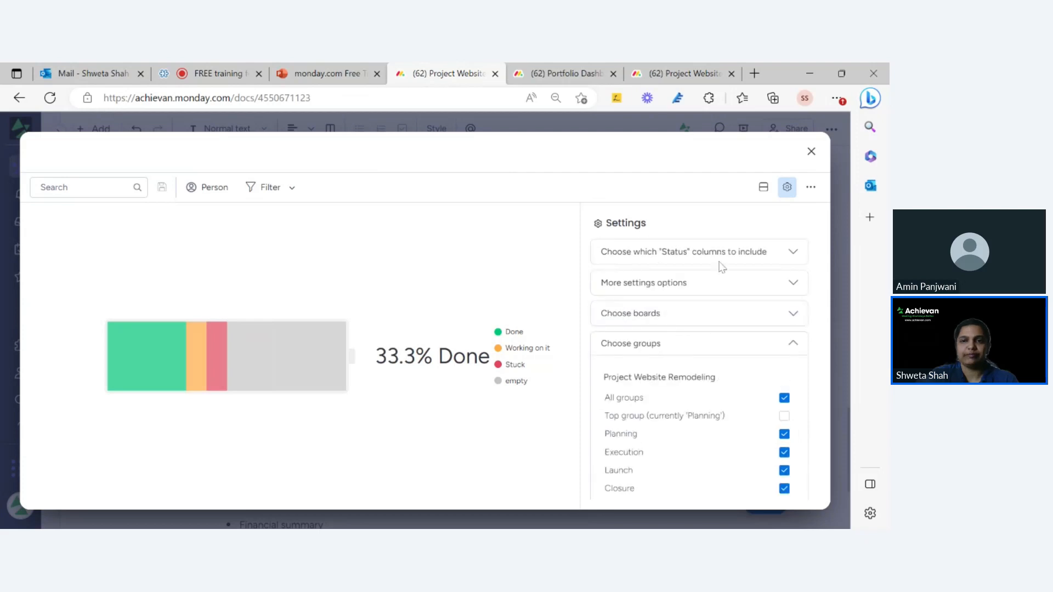
{"action": "left_click", "coordinate": [810, 152]}
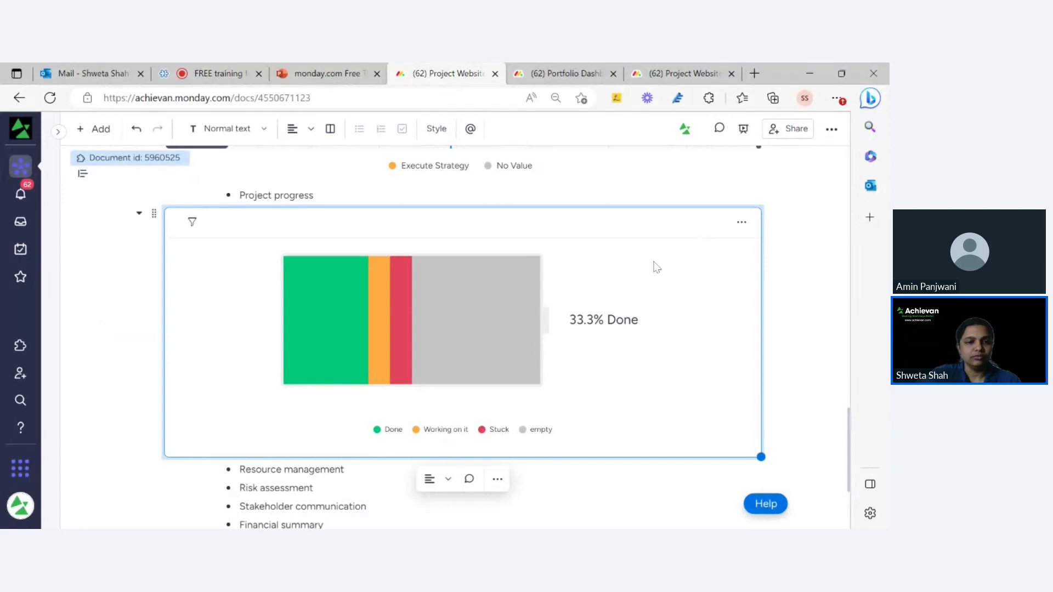
{"action": "scroll", "coordinate": [659, 441], "scroll_direction": "down", "scroll_amount": 3}
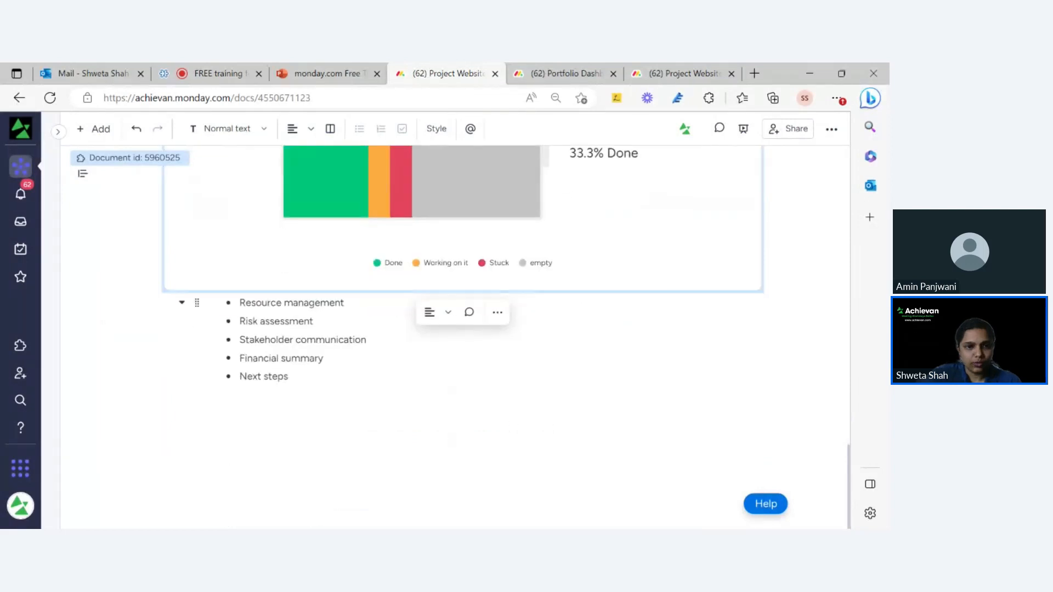
{"action": "scroll", "coordinate": [369, 302], "scroll_direction": "up", "scroll_amount": 5}
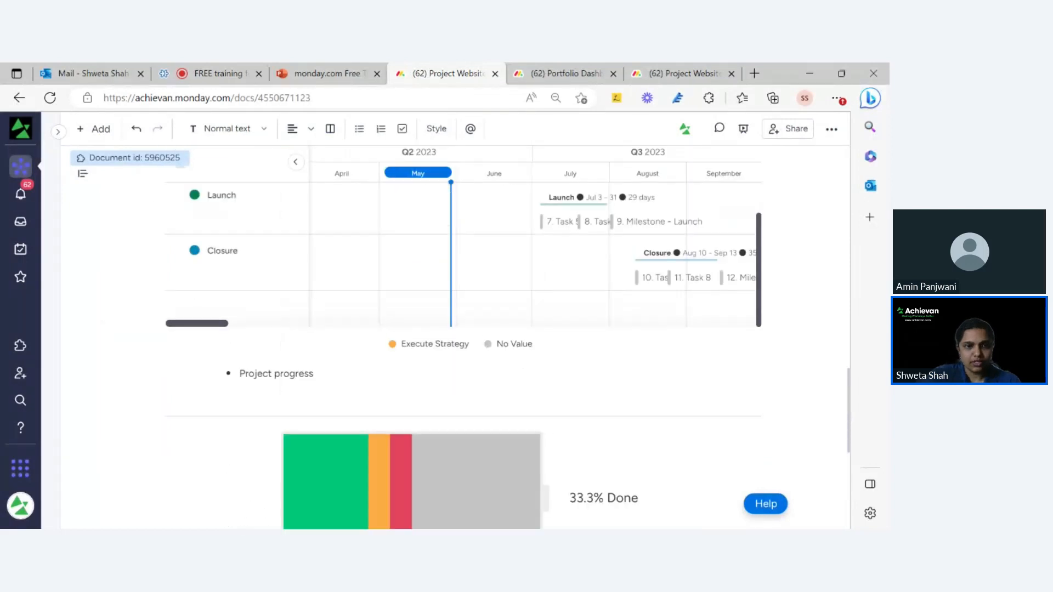
{"action": "scroll", "coordinate": [369, 303], "scroll_direction": "down", "scroll_amount": 5}
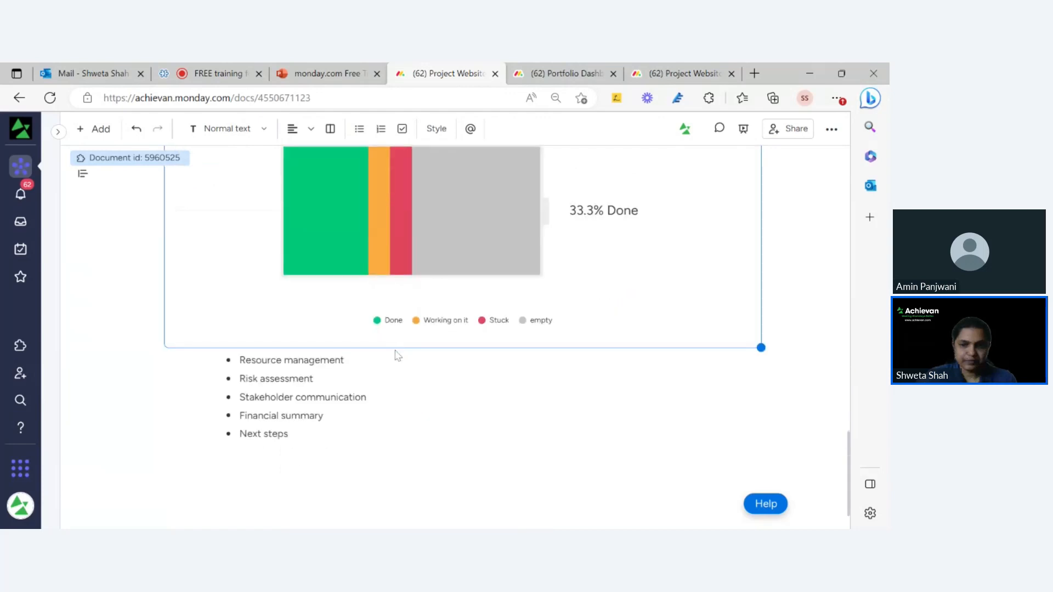
{"action": "left_click", "coordinate": [398, 357]}
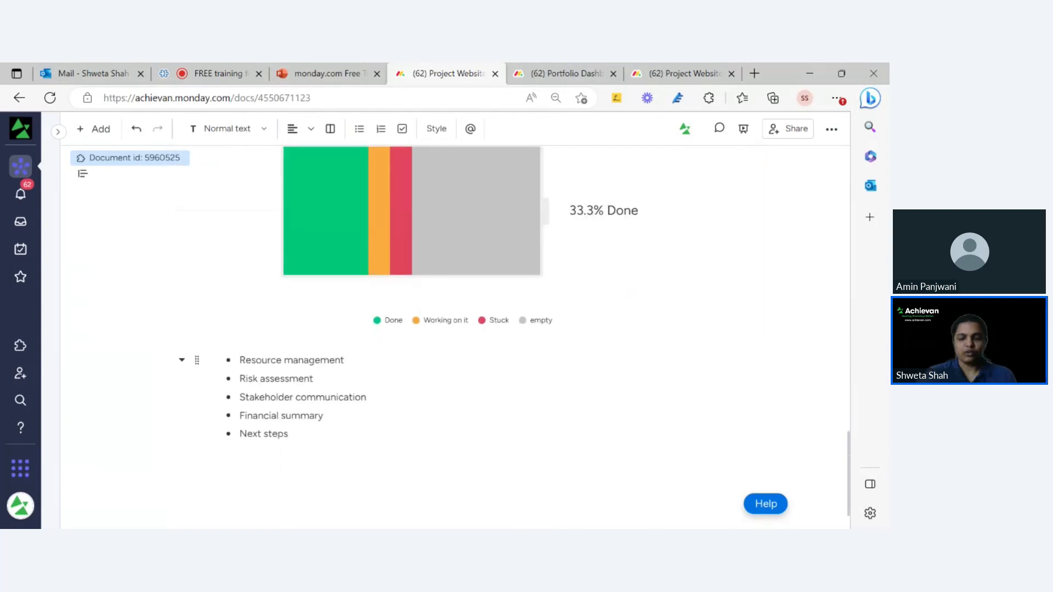
On a plain new line below Resource management, insert a widget block via /widget.
{"action": "key", "text": "Return"}
{"action": "key", "text": "BackSpace"}
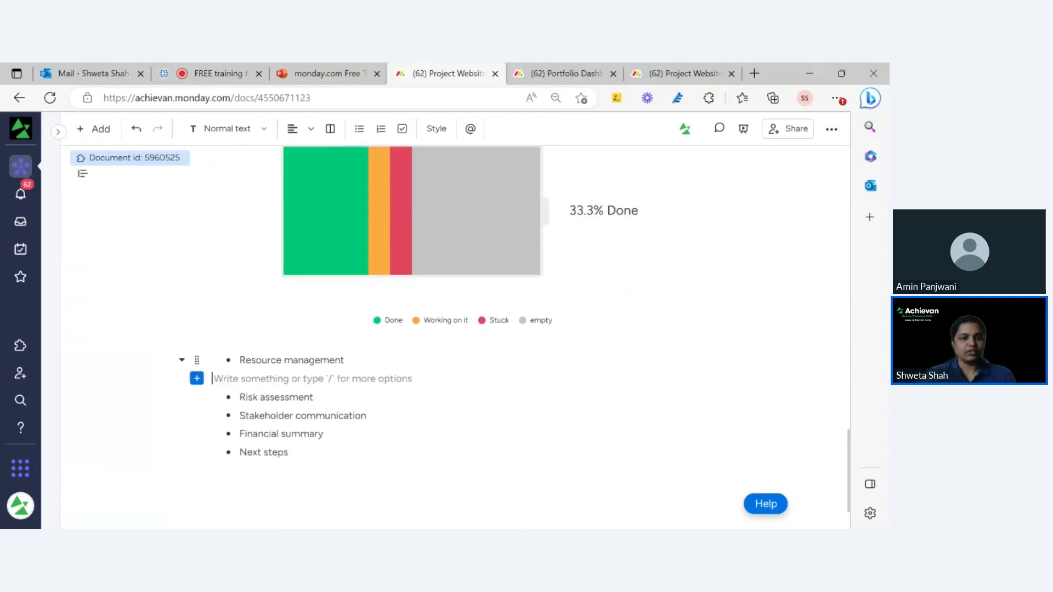
{"action": "type", "text": "/widh"}
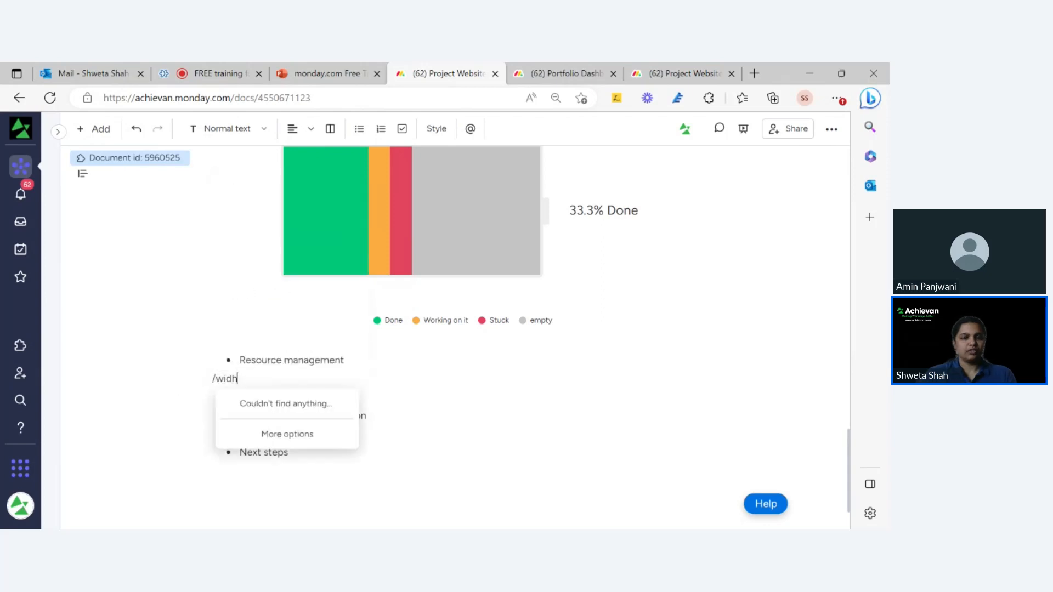
{"action": "key", "text": "BackSpace"}
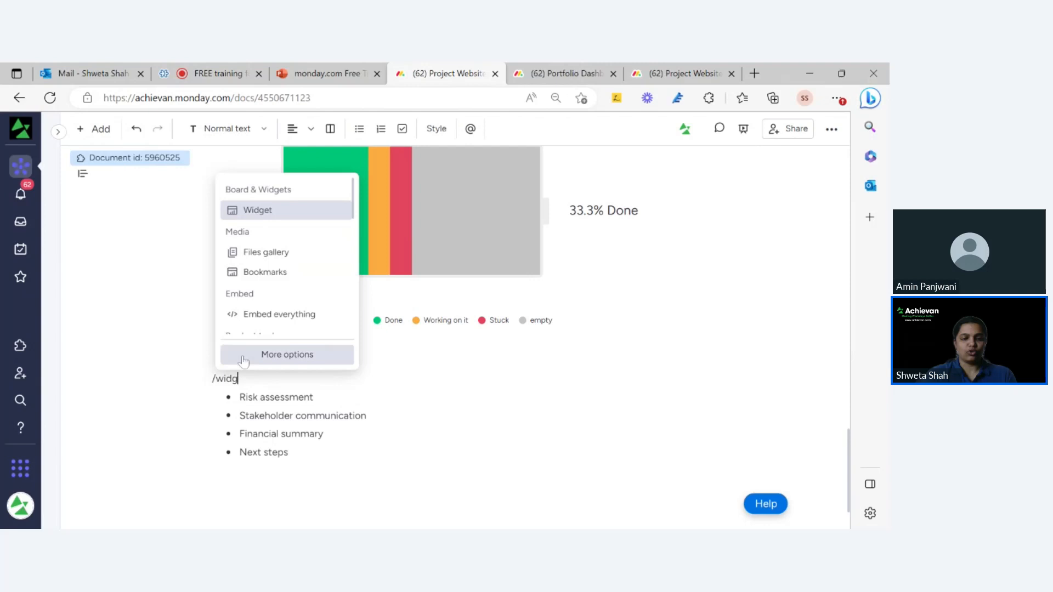
{"action": "left_click", "coordinate": [269, 218]}
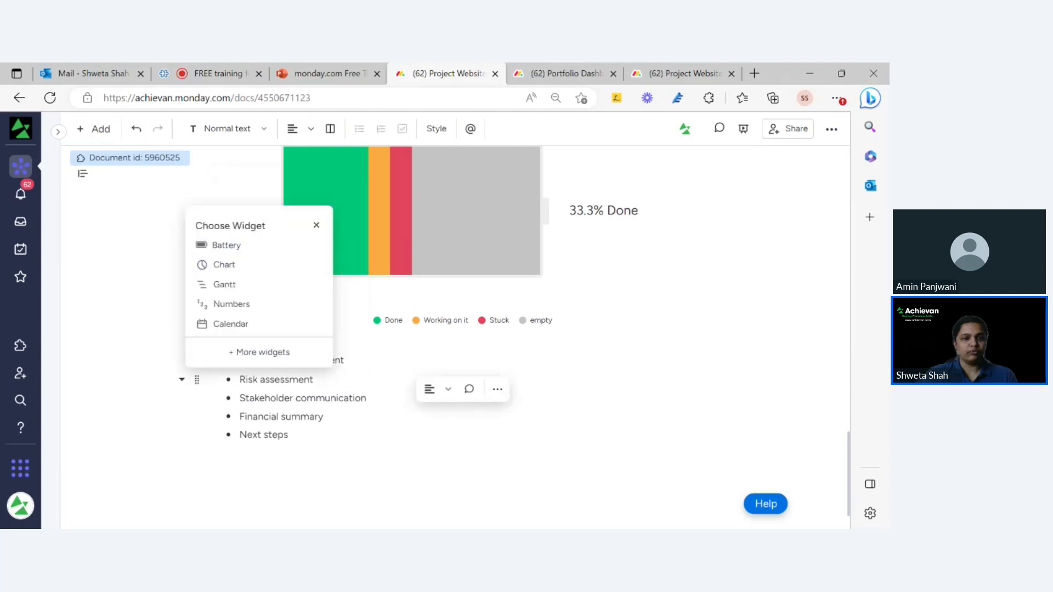
Add a Workload widget from More widgets, using the Project Website Remodeling board as its data.
{"action": "left_click", "coordinate": [284, 356]}
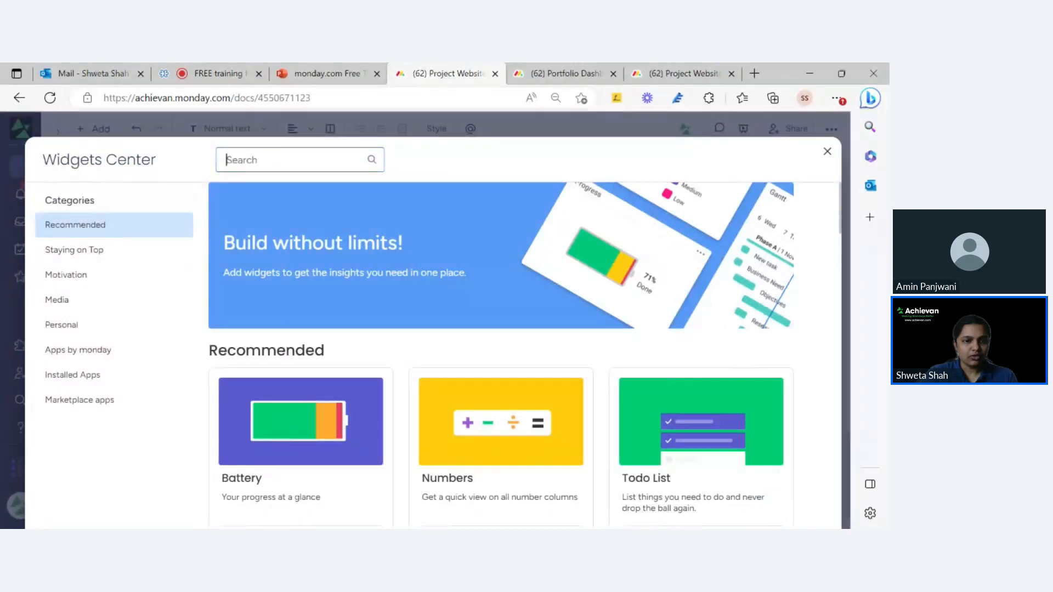
{"action": "type", "text": "work"}
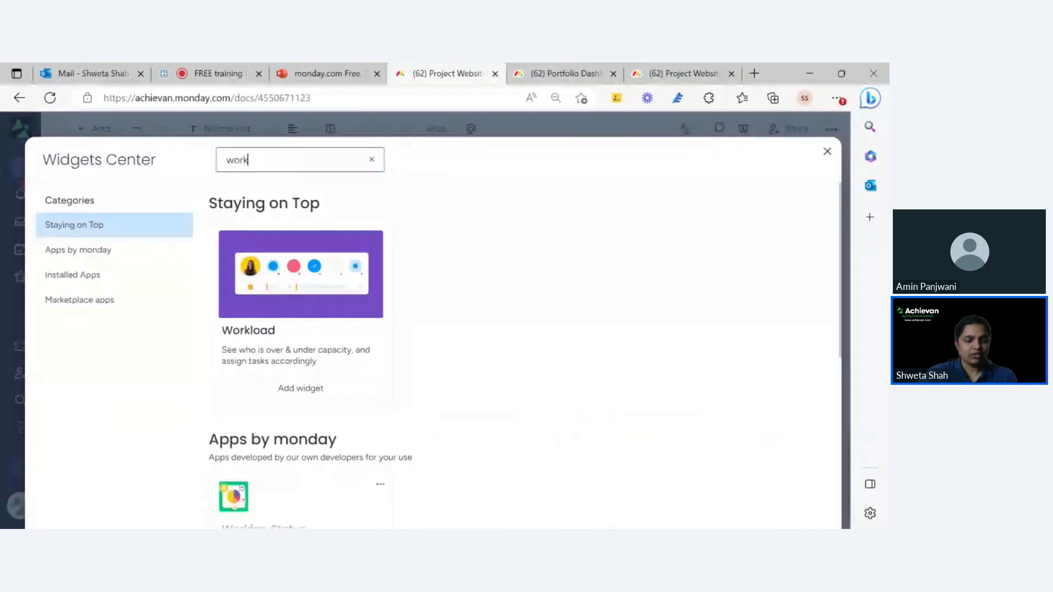
{"action": "left_click", "coordinate": [278, 288]}
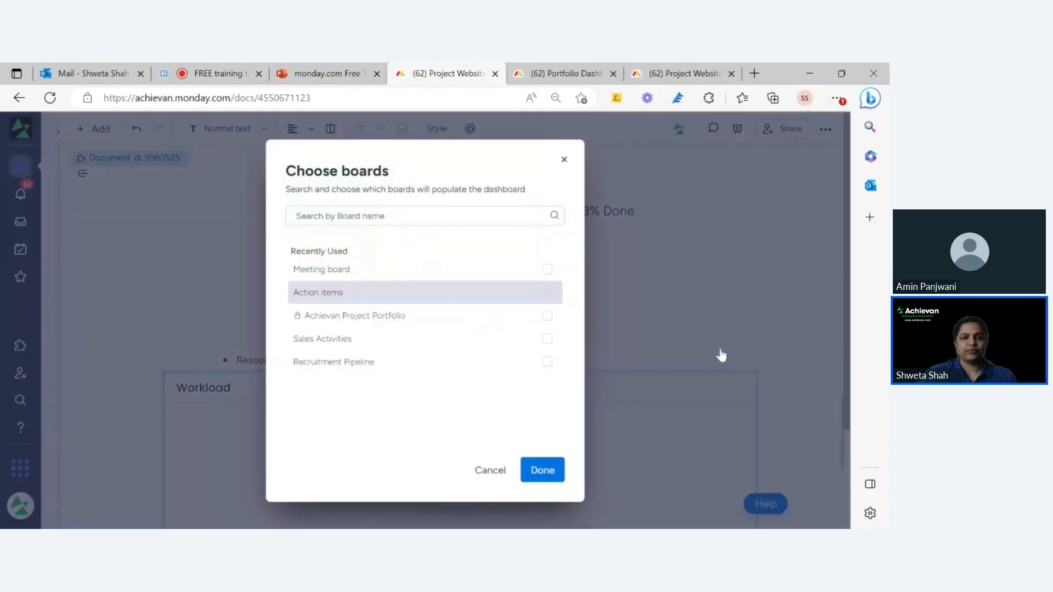
{"action": "type", "text": "we"}
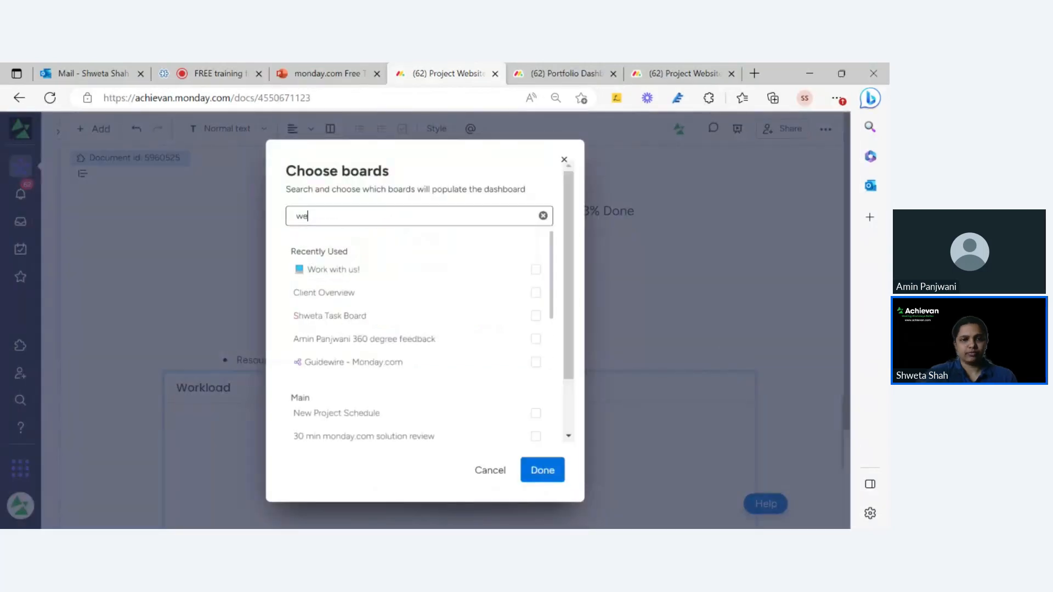
{"action": "type", "text": "bsite"}
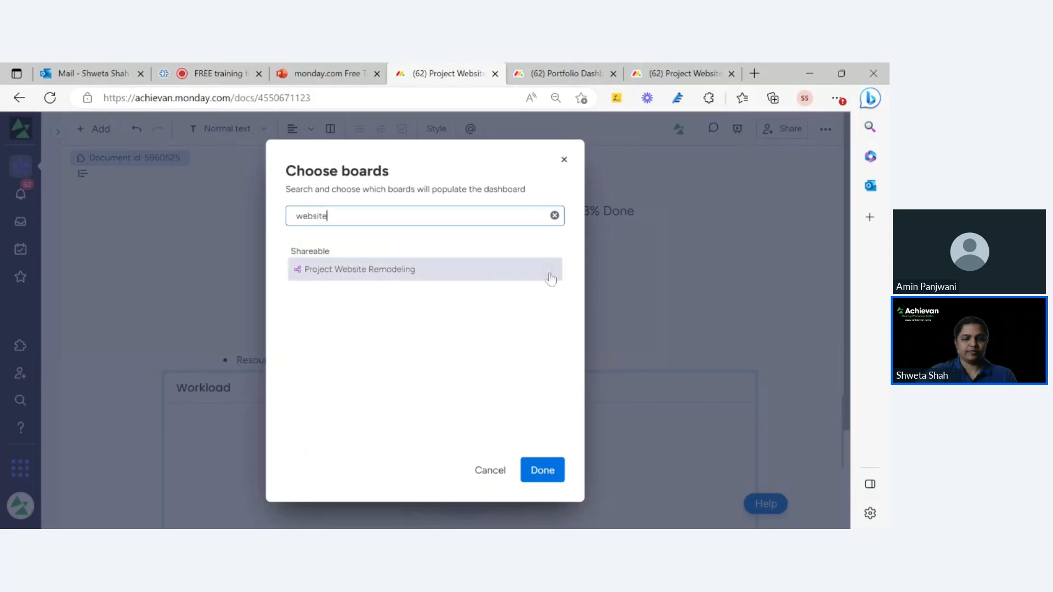
{"action": "left_click", "coordinate": [547, 271]}
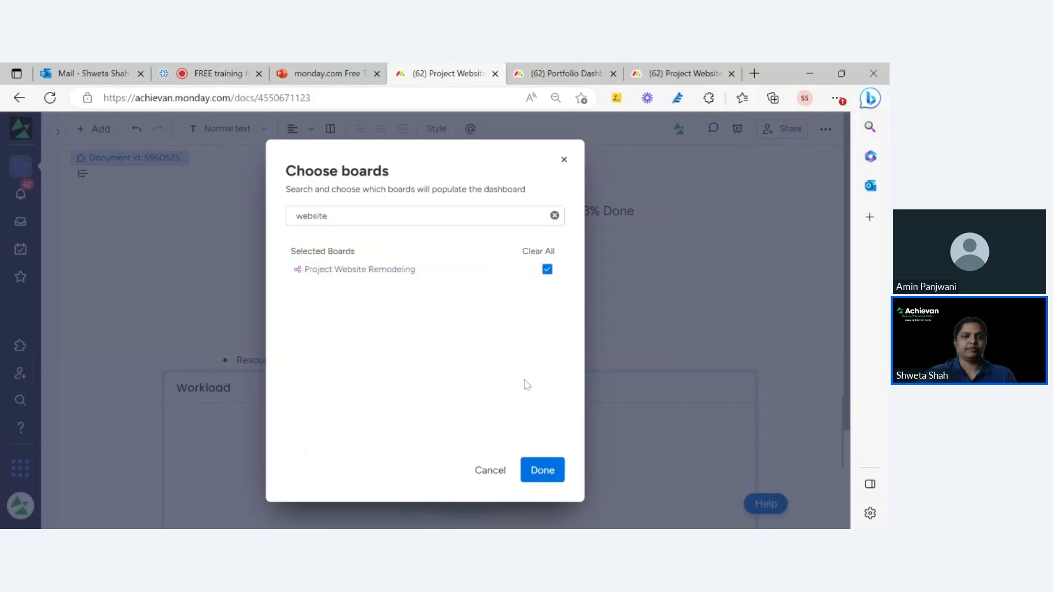
{"action": "left_click", "coordinate": [542, 469]}
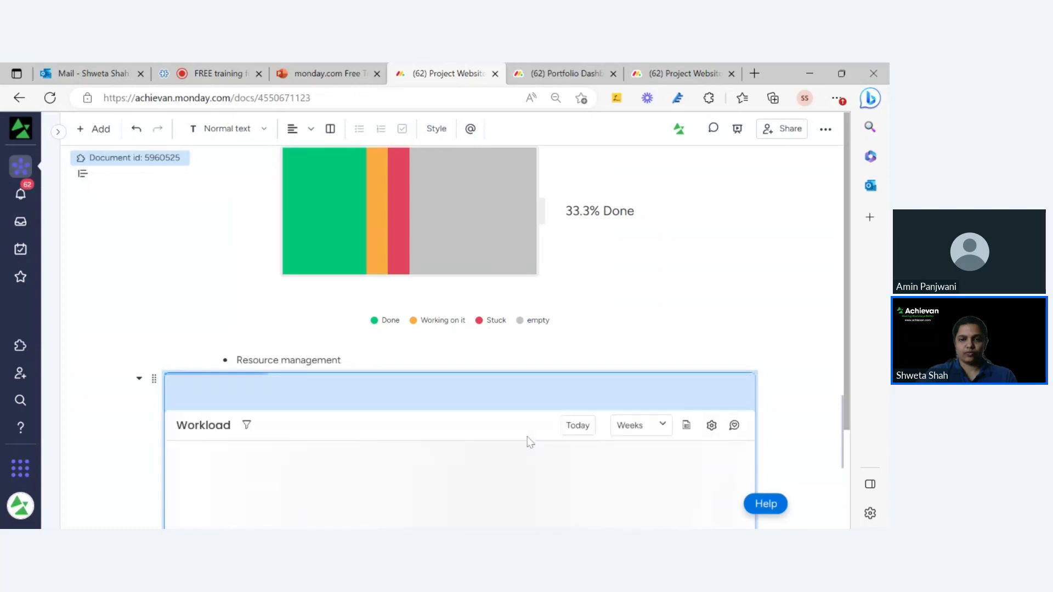
Trim the Workload widget's title and switch its time scale from Weeks to Months.
{"action": "left_click", "coordinate": [237, 390]}
{"action": "key", "text": "BackSpace"}
{"action": "key", "text": "BackSpace"}
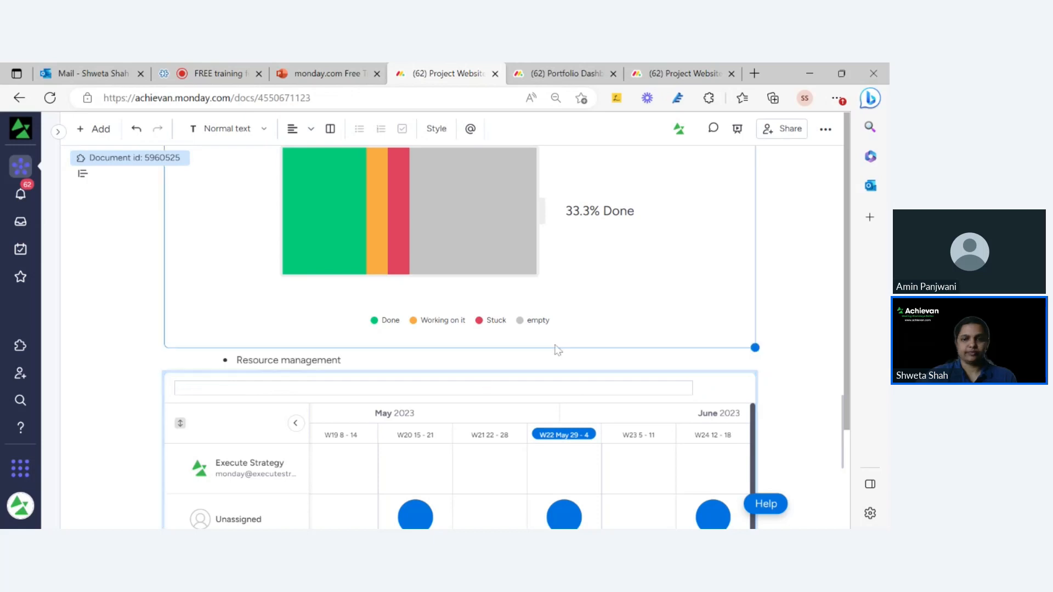
{"action": "scroll", "coordinate": [556, 347], "scroll_direction": "down", "scroll_amount": 2}
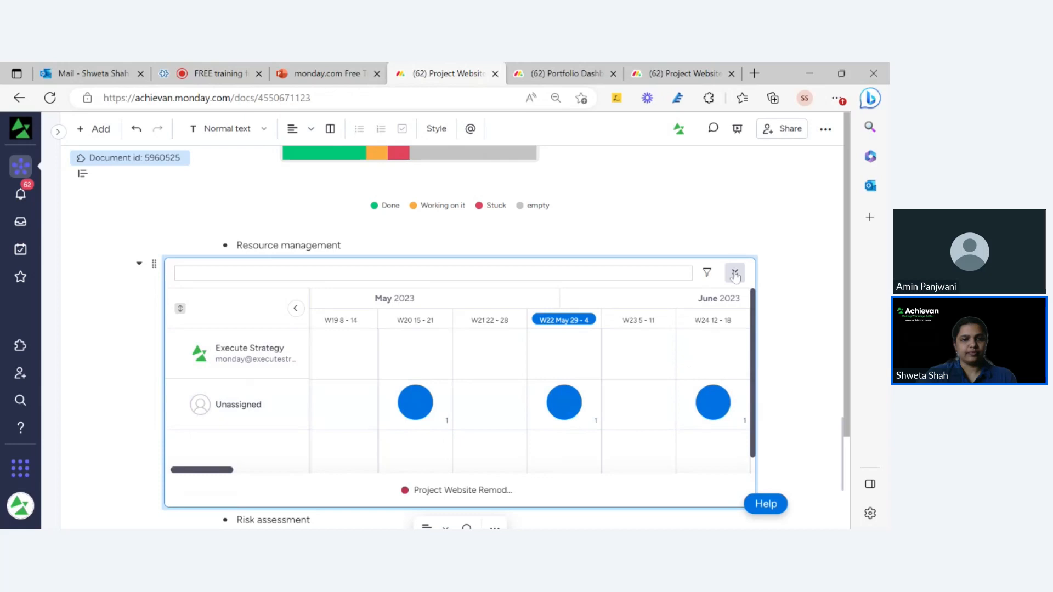
{"action": "scroll", "coordinate": [733, 272], "scroll_direction": "up", "scroll_amount": 3}
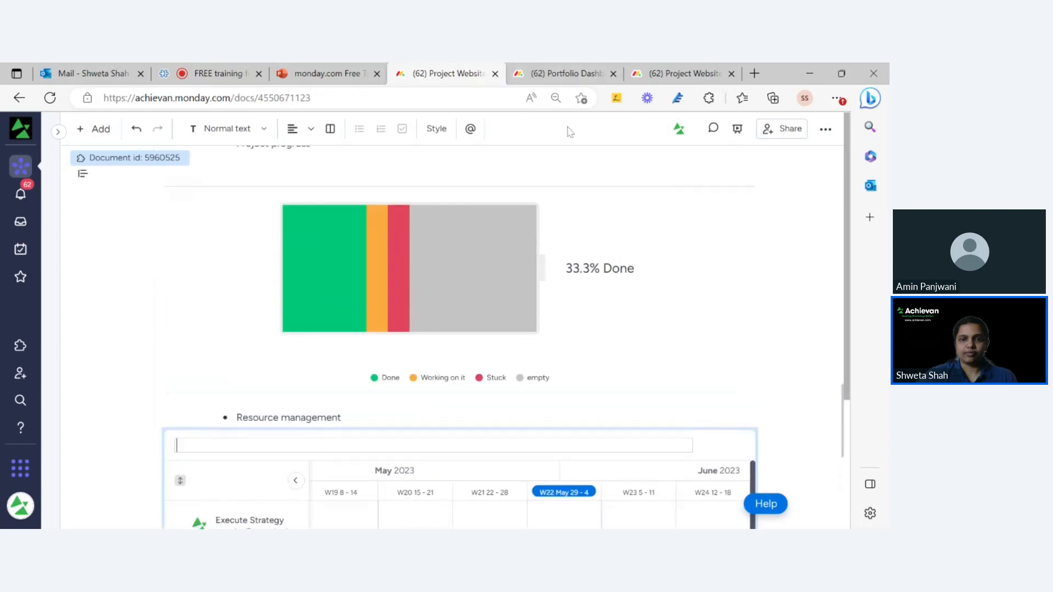
{"action": "scroll", "coordinate": [702, 470], "scroll_direction": "down", "scroll_amount": 2}
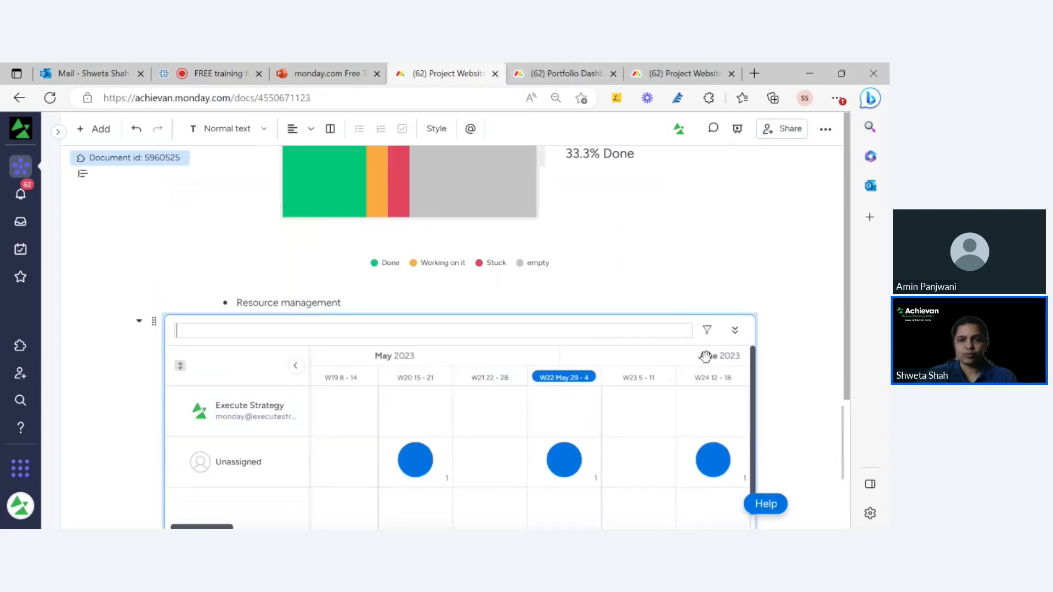
{"action": "left_click", "coordinate": [735, 332]}
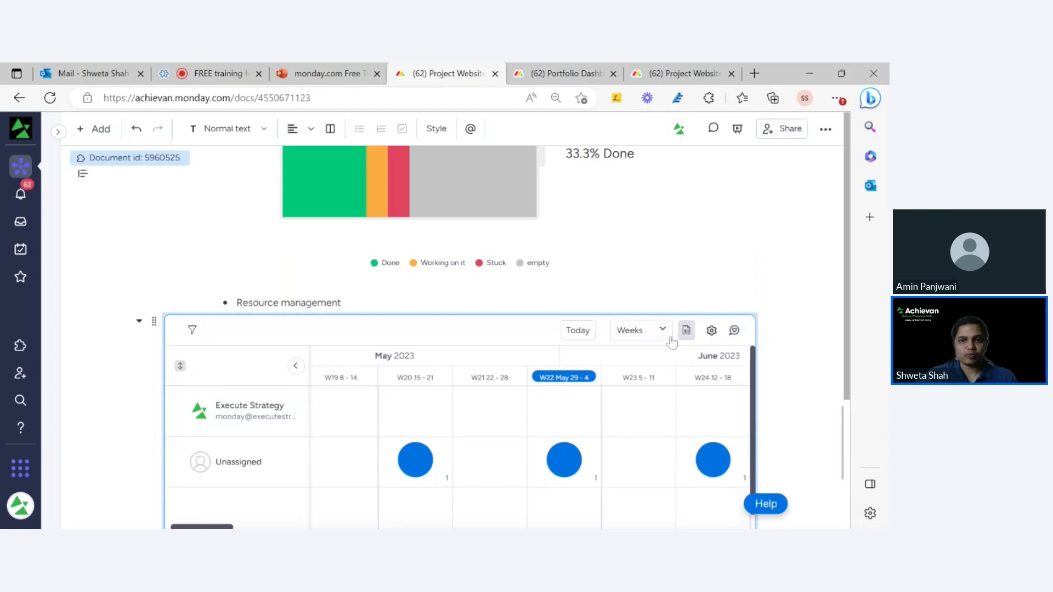
{"action": "left_click", "coordinate": [647, 336]}
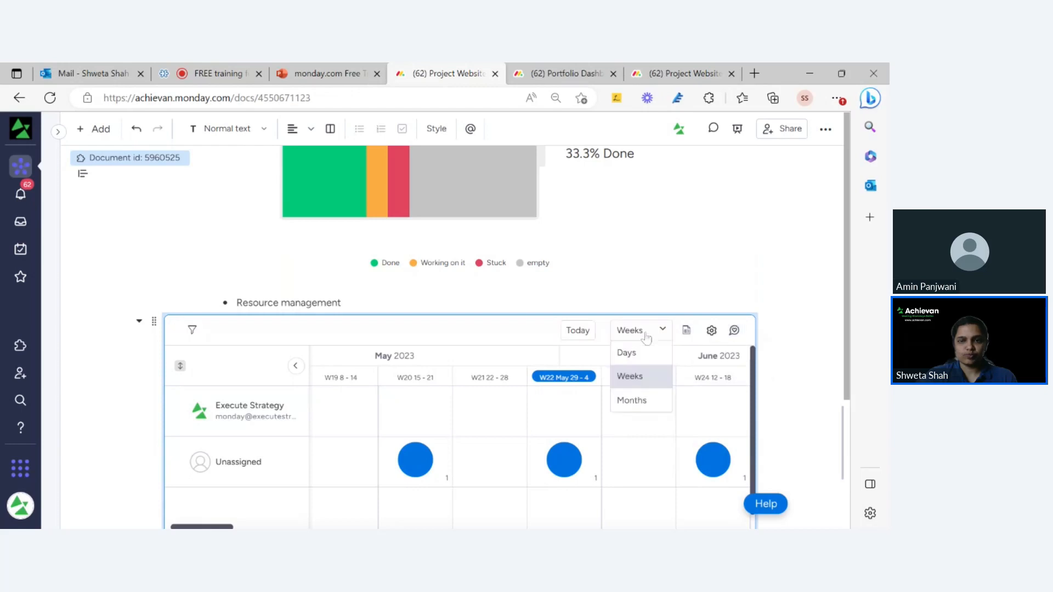
{"action": "left_click", "coordinate": [647, 400]}
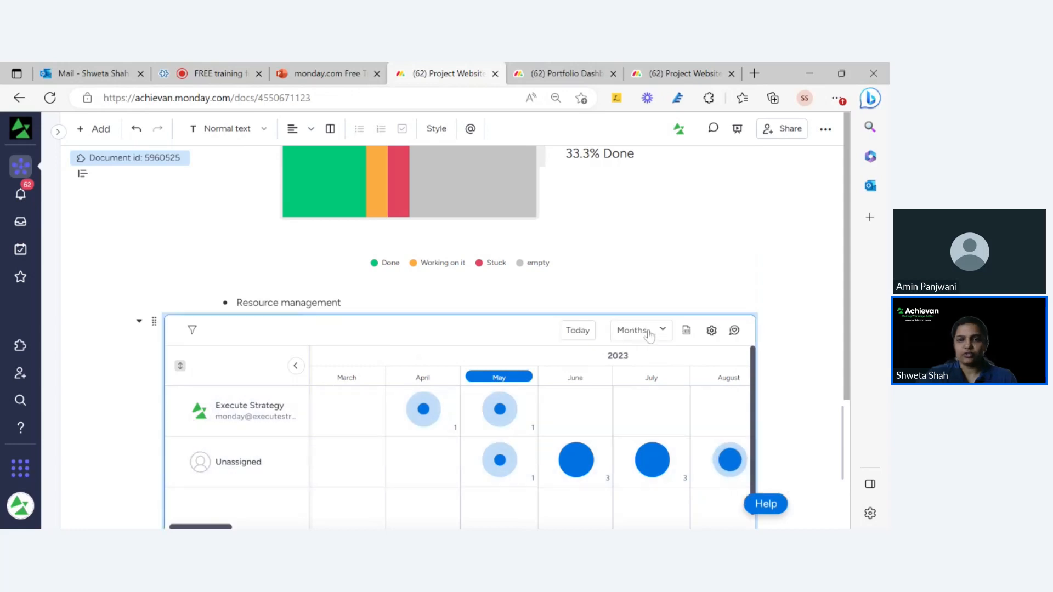
Check the item falling in April and reopen the time-scale choices.
{"action": "left_click", "coordinate": [423, 408]}
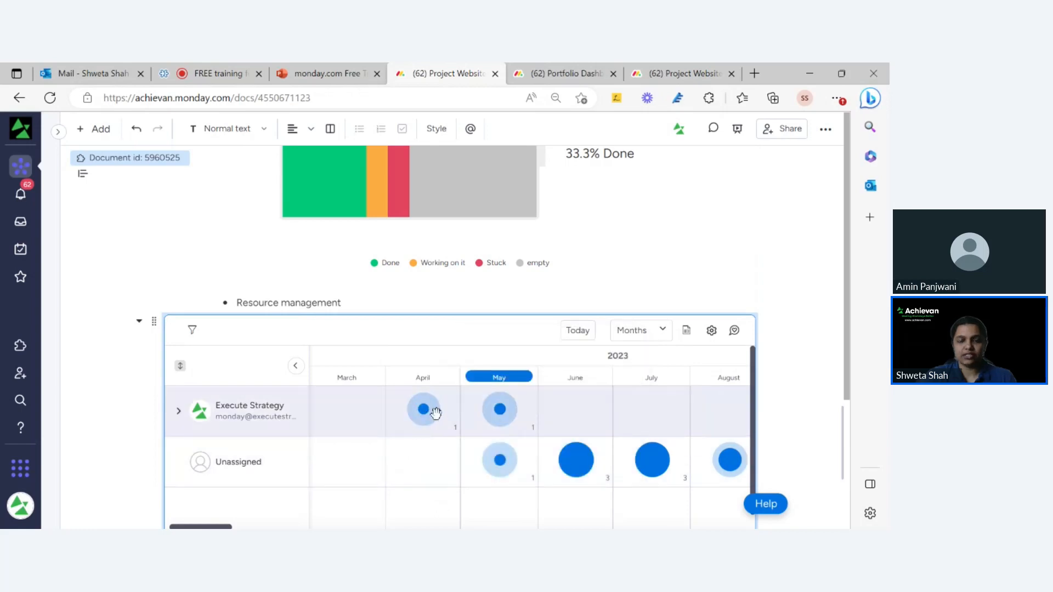
{"action": "left_click", "coordinate": [633, 332]}
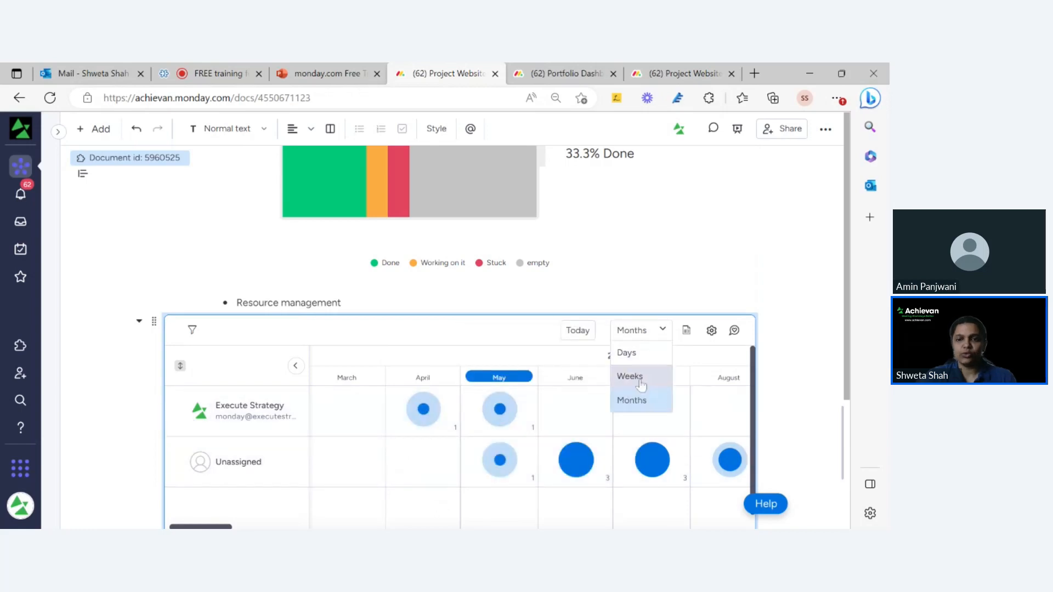
{"action": "left_click", "coordinate": [655, 330]}
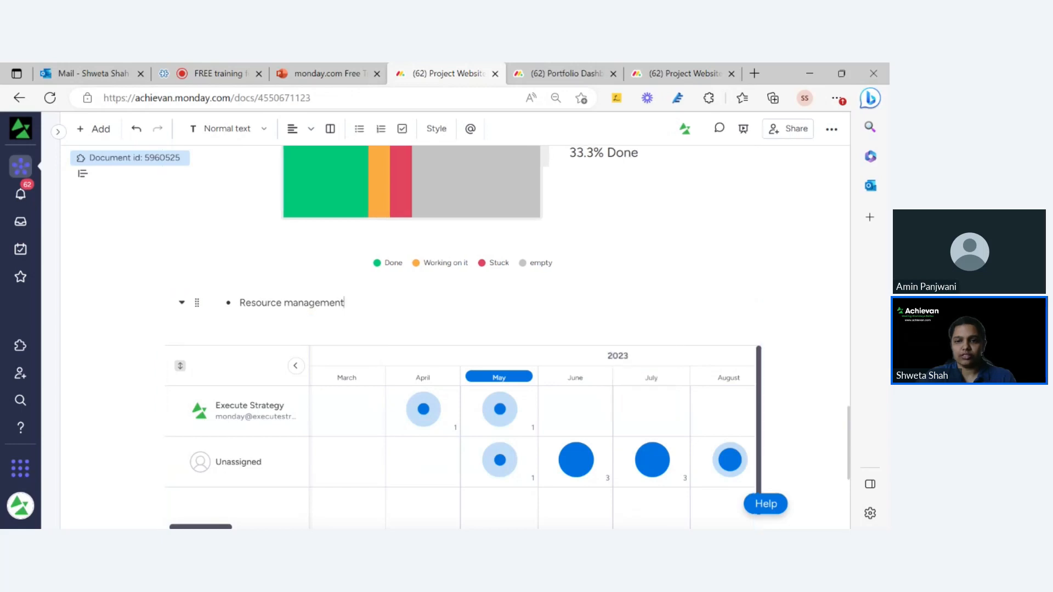
{"action": "left_click", "coordinate": [653, 334]}
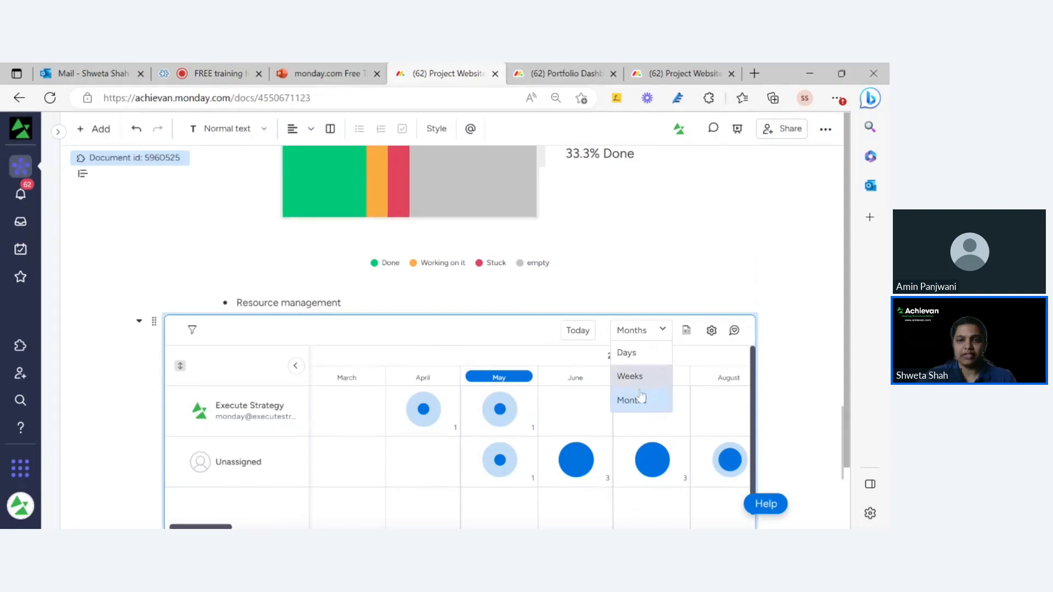
Open the Workload widget's settings and review its Due Date time column.
{"action": "left_click", "coordinate": [711, 330]}
{"action": "left_click", "coordinate": [711, 330]}
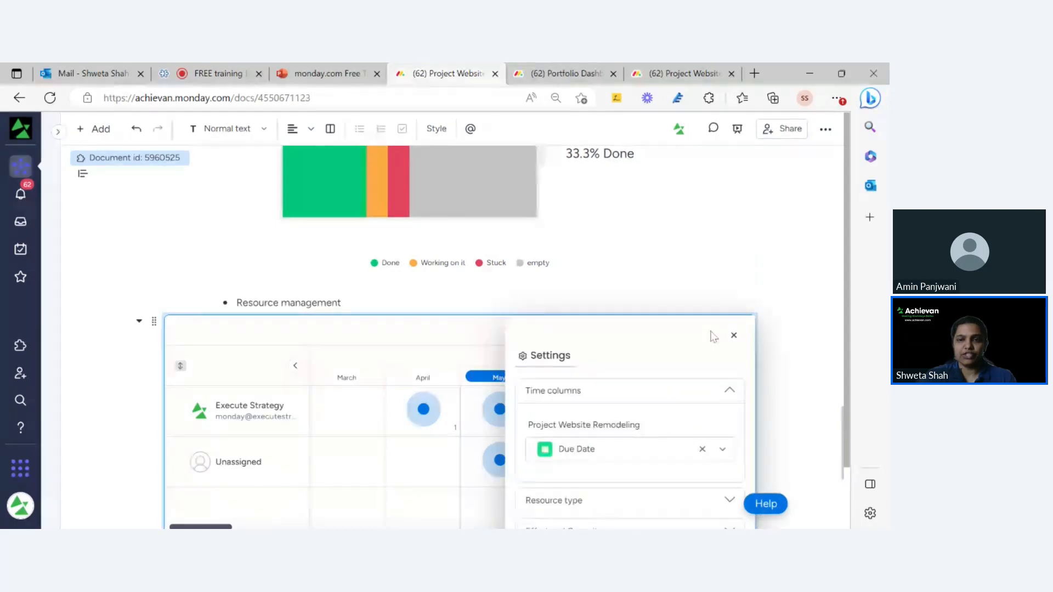
{"action": "scroll", "coordinate": [623, 437], "scroll_direction": "down", "scroll_amount": 1}
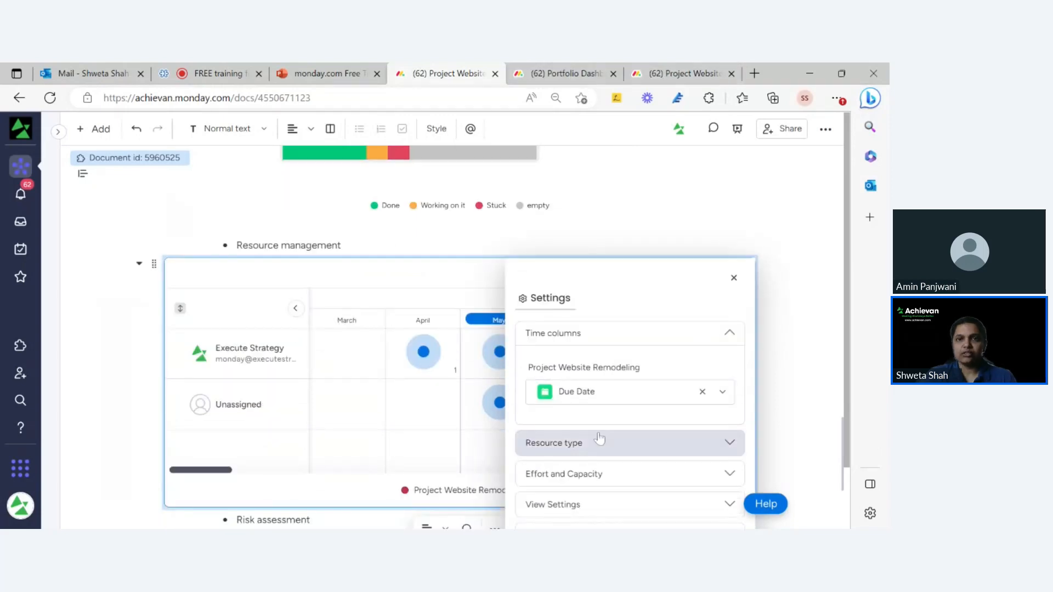
{"action": "scroll", "coordinate": [600, 433], "scroll_direction": "down", "scroll_amount": 1}
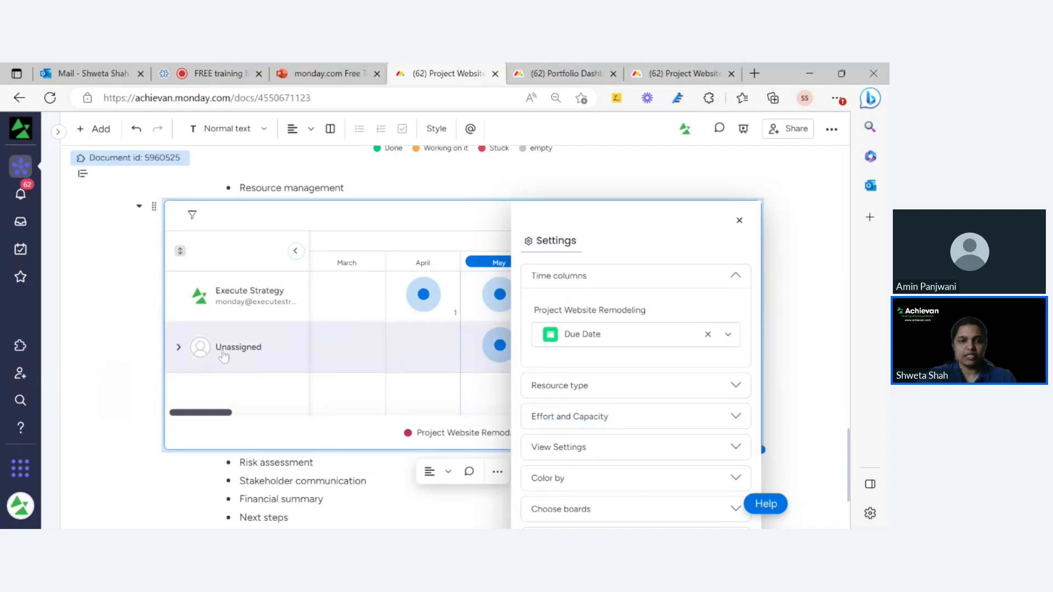
Invite two colleagues by e-mail as members of the Project Website Remodeling board.
{"action": "left_click", "coordinate": [663, 73]}
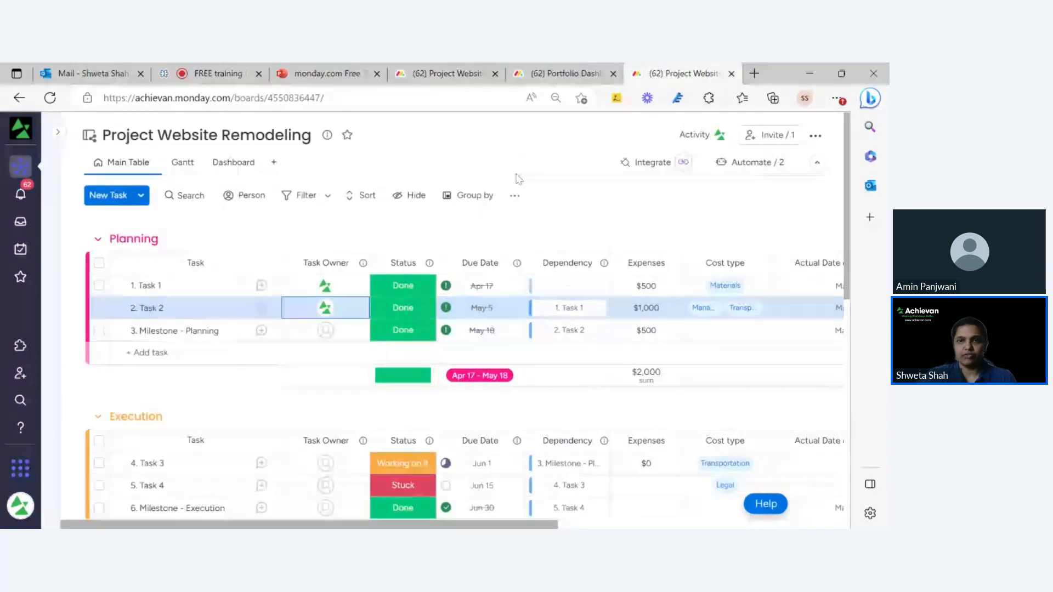
{"action": "left_click", "coordinate": [771, 137]}
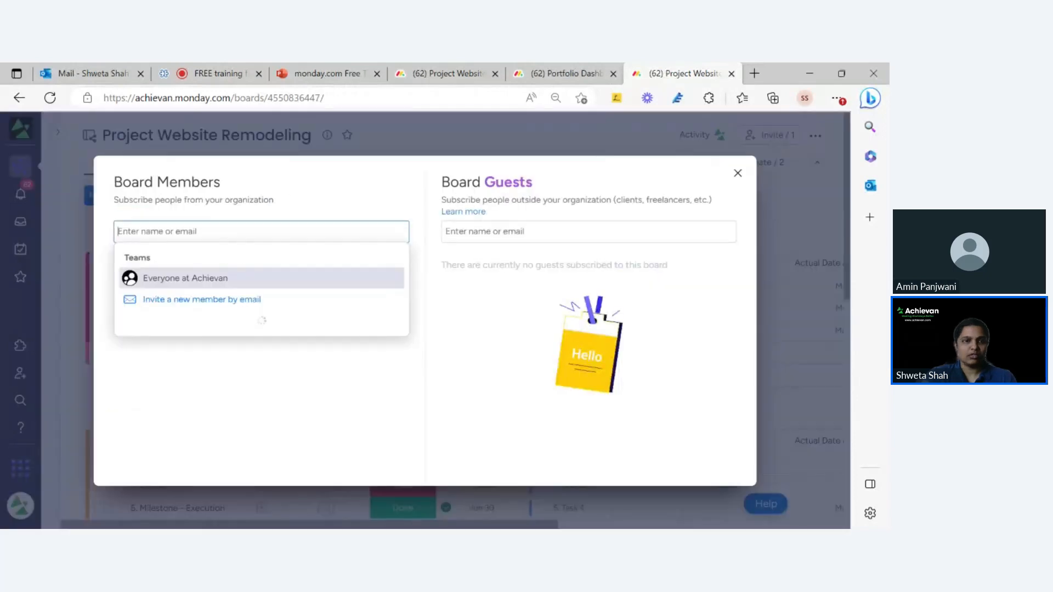
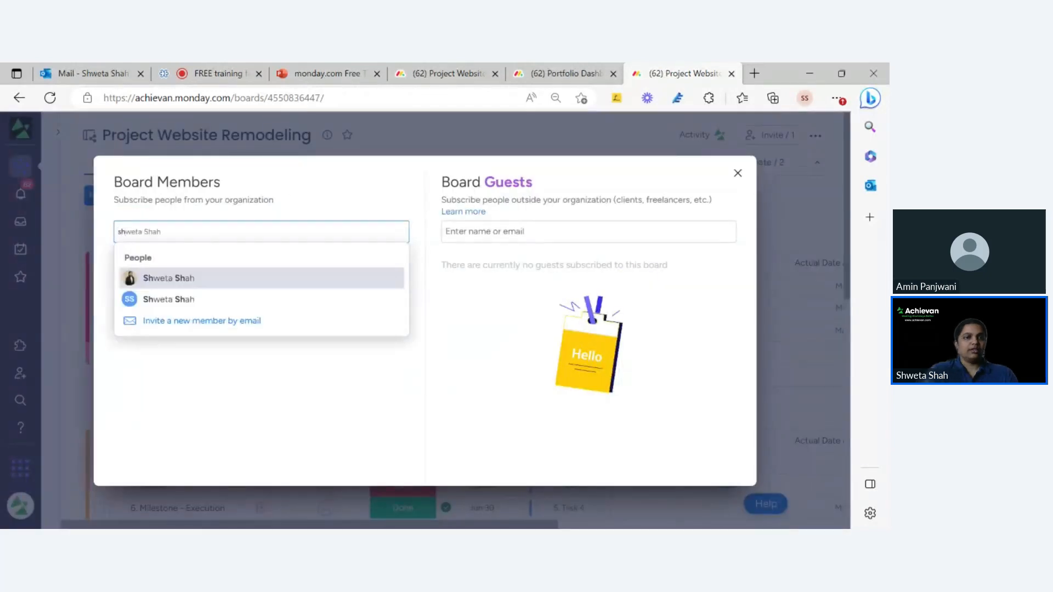
{"action": "left_click", "coordinate": [219, 284]}
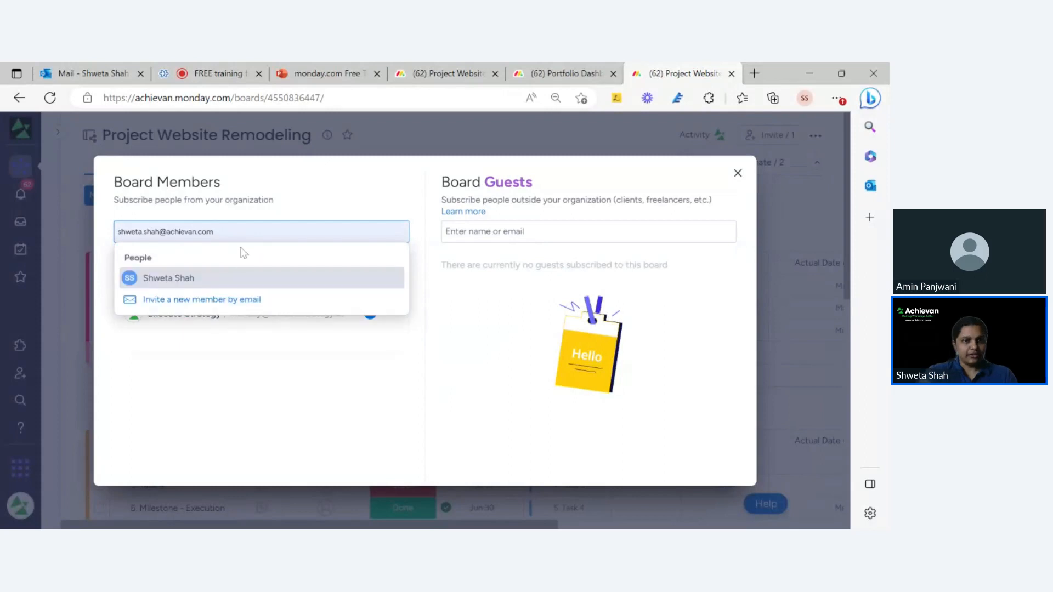
{"action": "left_click", "coordinate": [229, 276]}
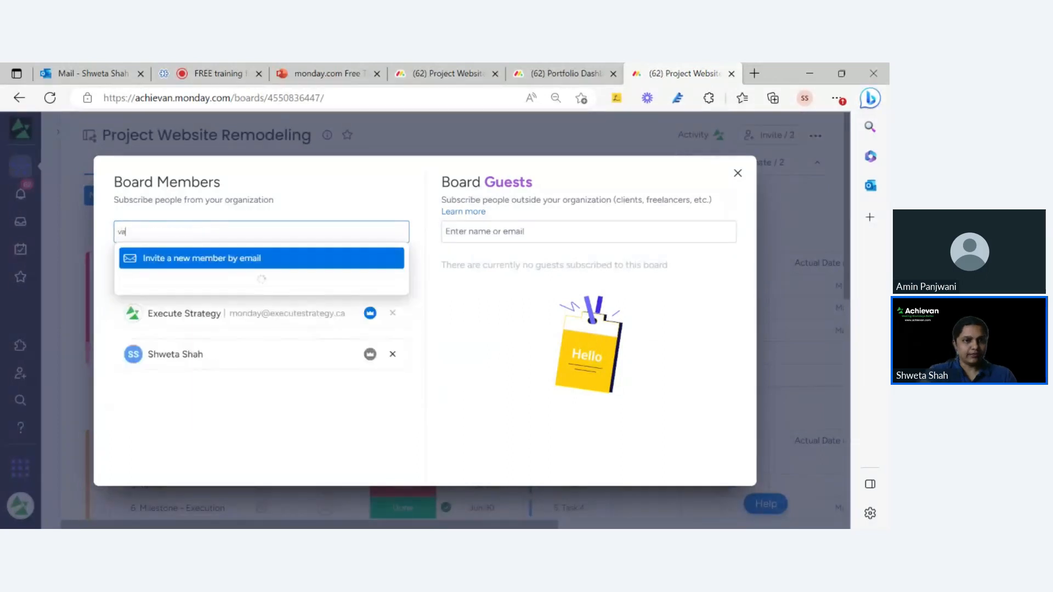
{"action": "left_click", "coordinate": [241, 288]}
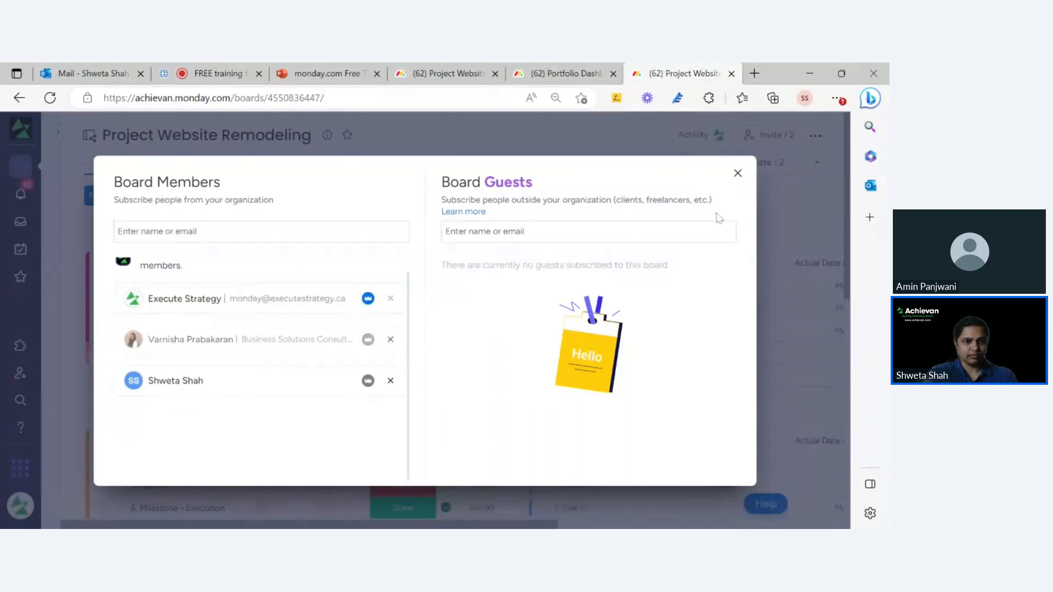
{"action": "left_click", "coordinate": [738, 173]}
Make the first new member owner of Milestone - Planning and Task 3, the second of Task 4 and Milestone - Execution.
{"action": "left_click", "coordinate": [325, 330]}
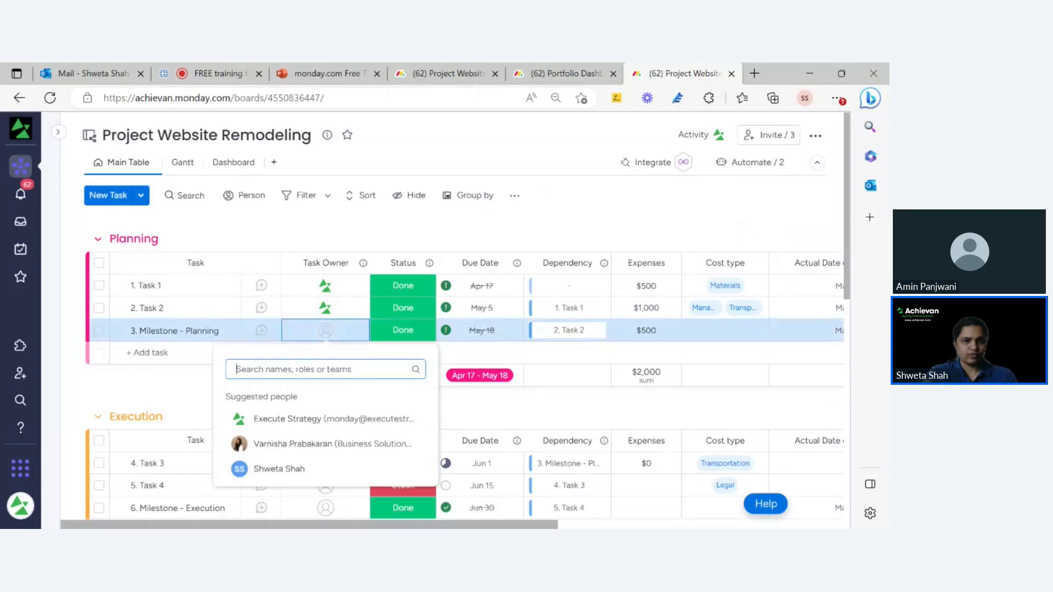
{"action": "left_click", "coordinate": [296, 466]}
{"action": "left_click", "coordinate": [292, 464]}
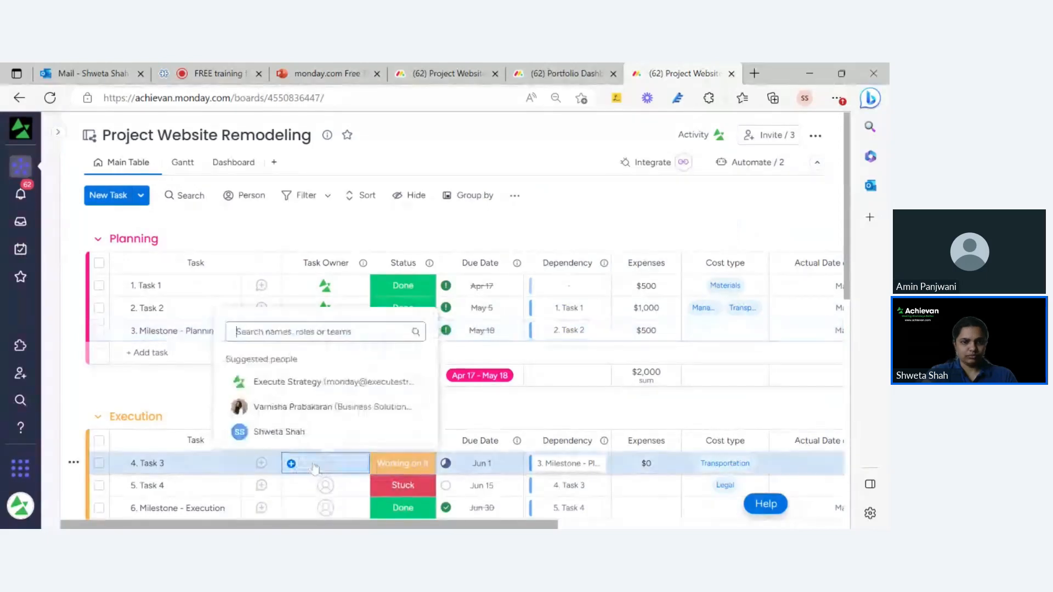
{"action": "left_click", "coordinate": [321, 436]}
{"action": "scroll", "coordinate": [324, 383], "scroll_direction": "down", "scroll_amount": 3}
{"action": "left_click", "coordinate": [325, 298]}
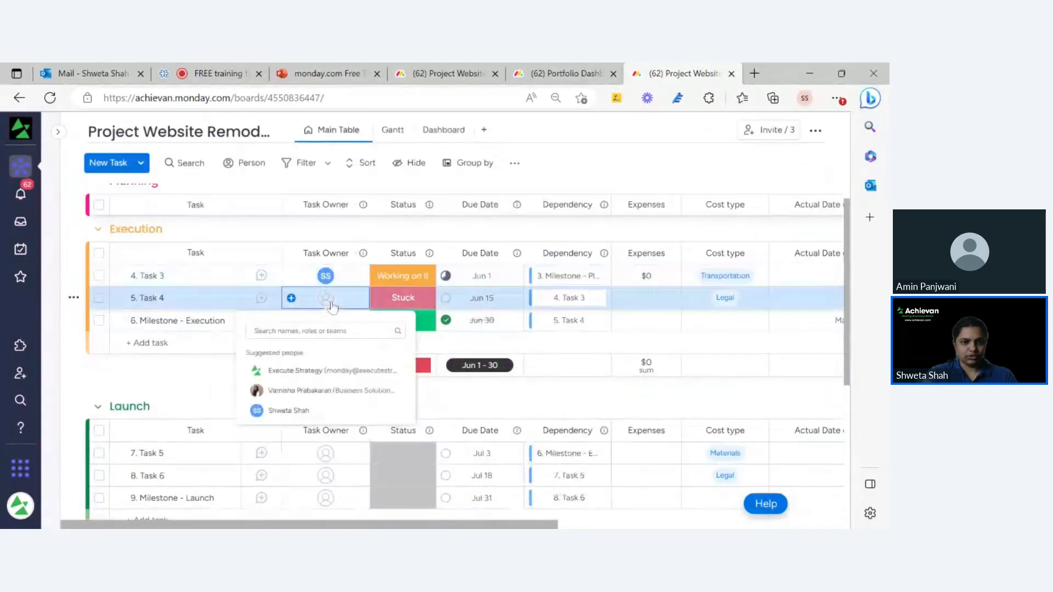
{"action": "left_click", "coordinate": [291, 411]}
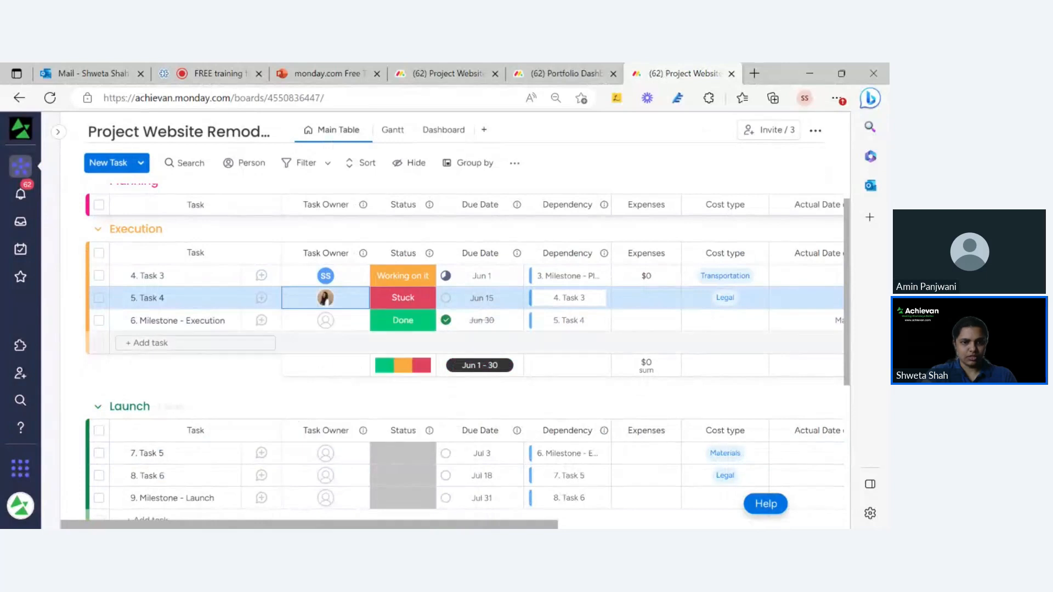
{"action": "left_click", "coordinate": [325, 320]}
{"action": "left_click", "coordinate": [296, 434]}
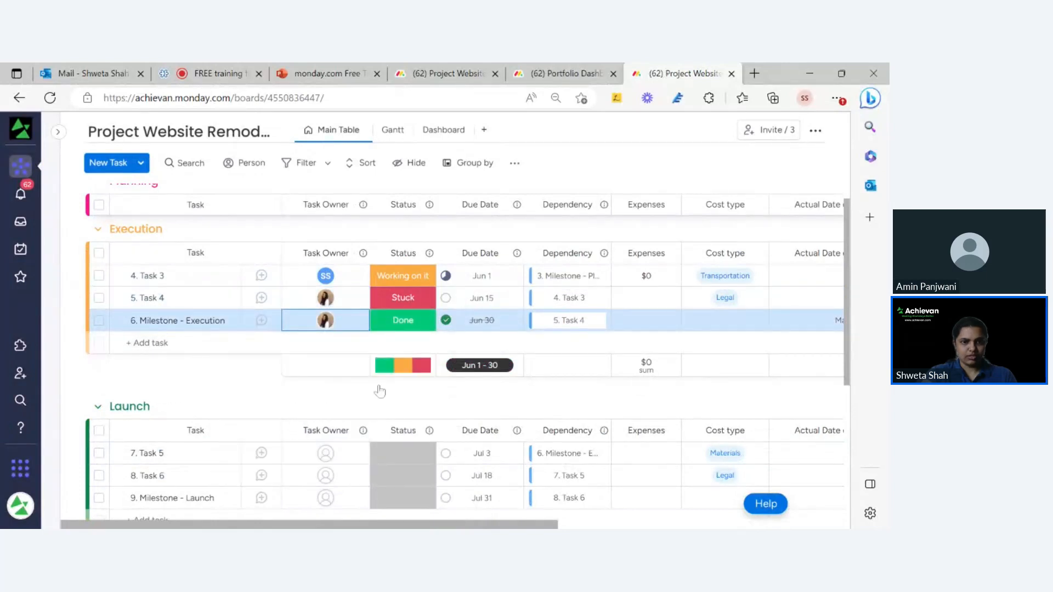
{"action": "scroll", "coordinate": [379, 391], "scroll_direction": "up", "scroll_amount": 5}
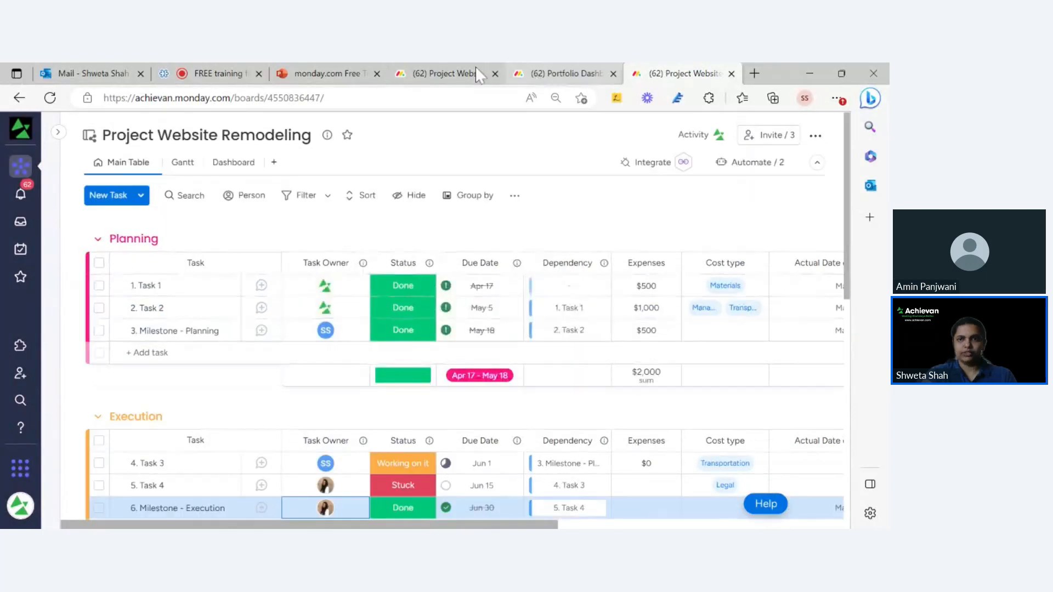
Return to the report doc and check the Workload widget's three owner rows.
{"action": "left_click", "coordinate": [435, 69]}
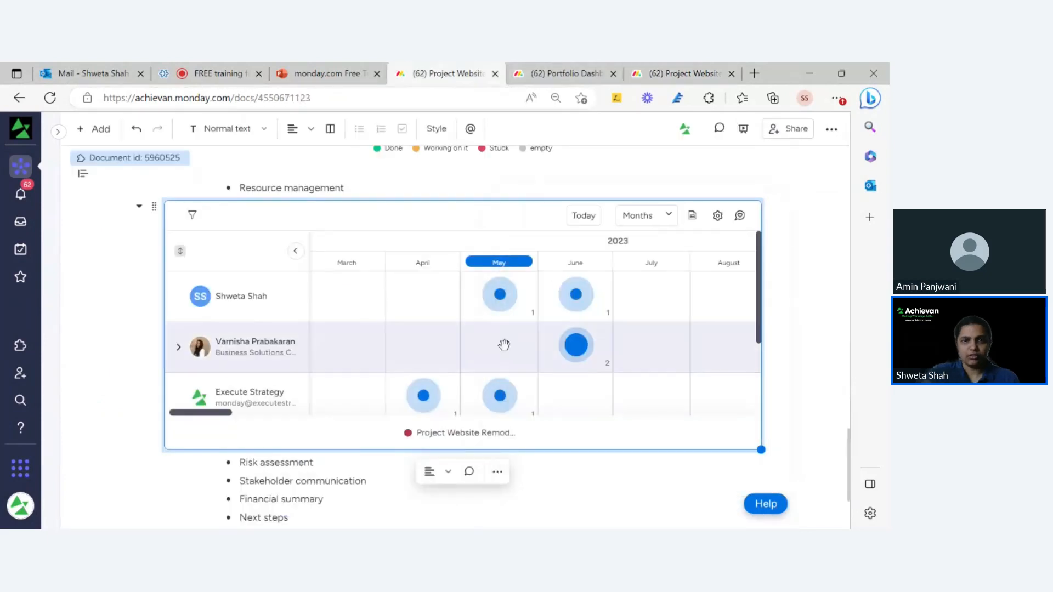
{"action": "mouse_move", "coordinate": [759, 339]}
{"action": "left_mouse_down"}
{"action": "mouse_move", "coordinate": [767, 357]}
{"action": "mouse_move", "coordinate": [762, 341]}
{"action": "left_mouse_up"}
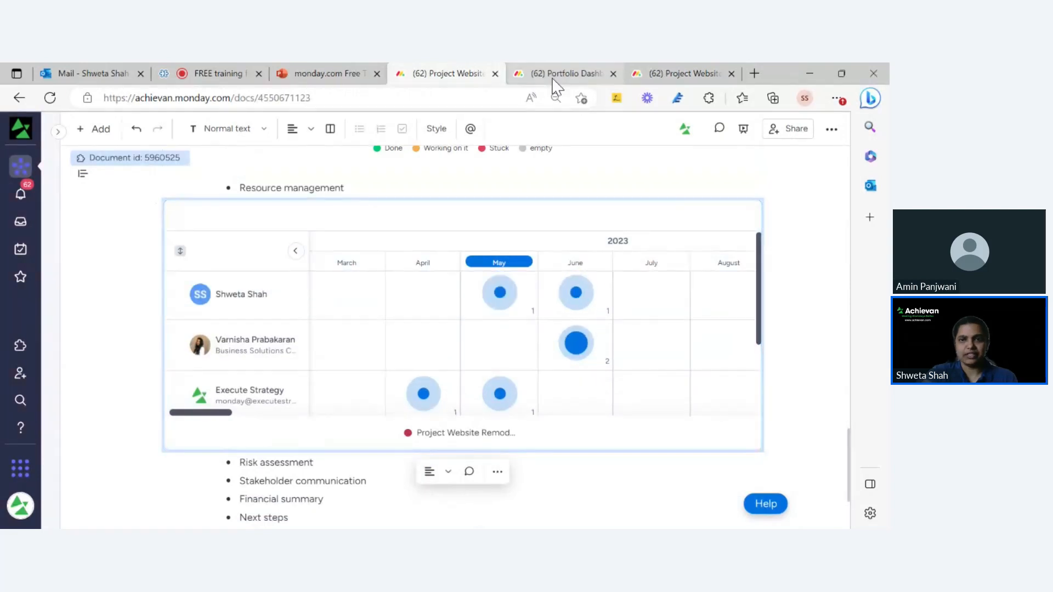
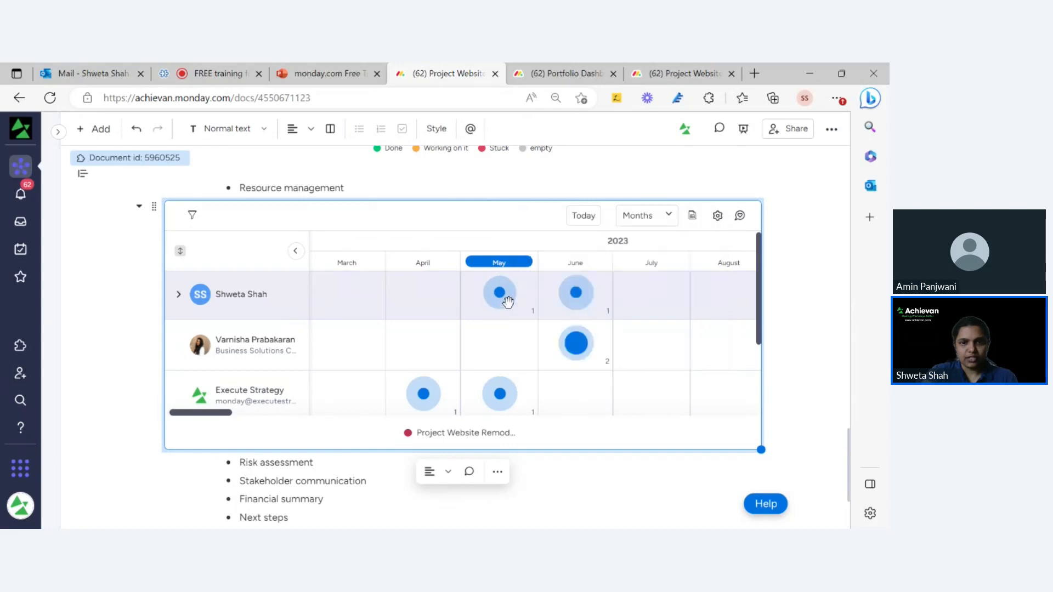
Open the workload widget's Effort and Capacity settings and keep workload measured by item count.
{"action": "left_click", "coordinate": [500, 295]}
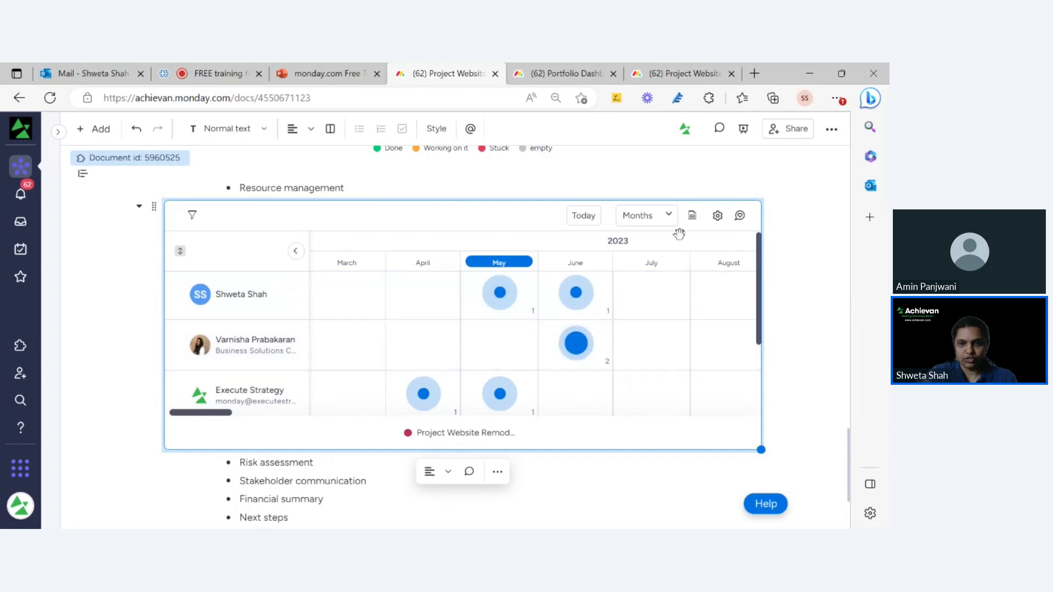
{"action": "left_click", "coordinate": [718, 215]}
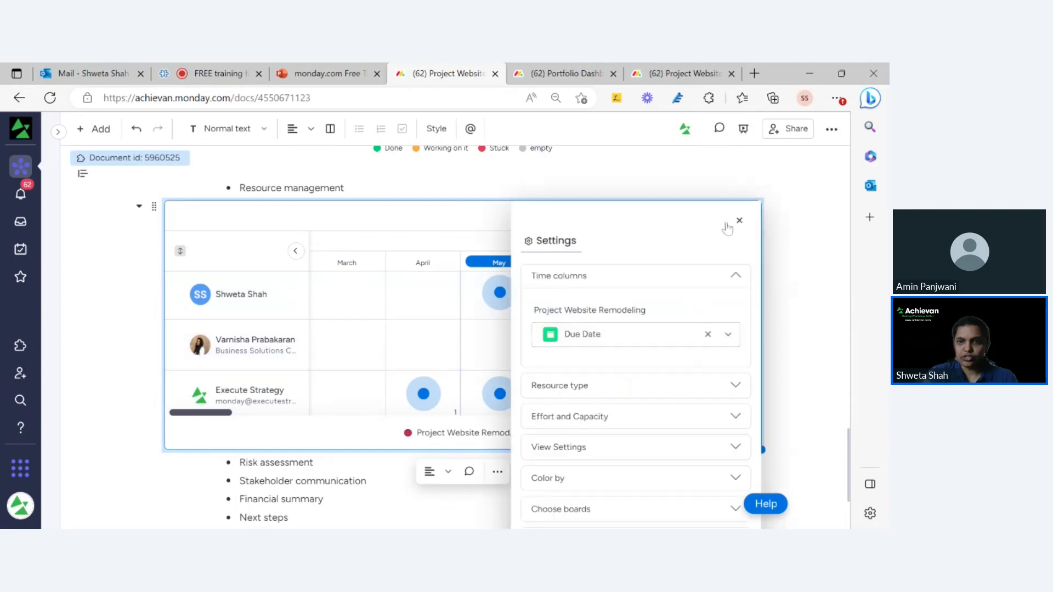
{"action": "scroll", "coordinate": [680, 381], "scroll_direction": "down", "scroll_amount": 3}
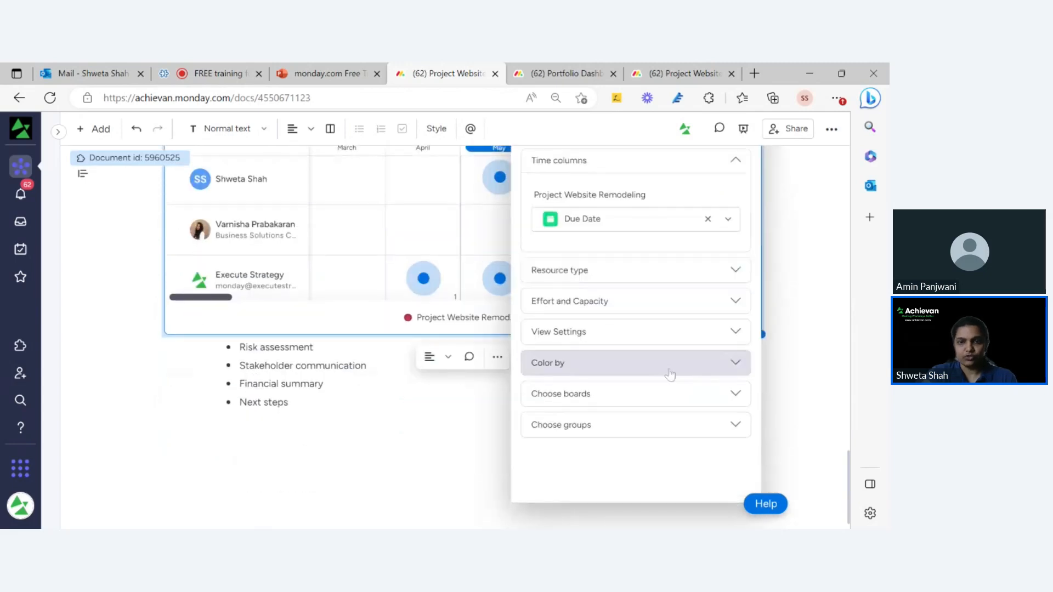
{"action": "left_click", "coordinate": [603, 301]}
{"action": "left_click", "coordinate": [681, 211]}
{"action": "left_click", "coordinate": [672, 211]}
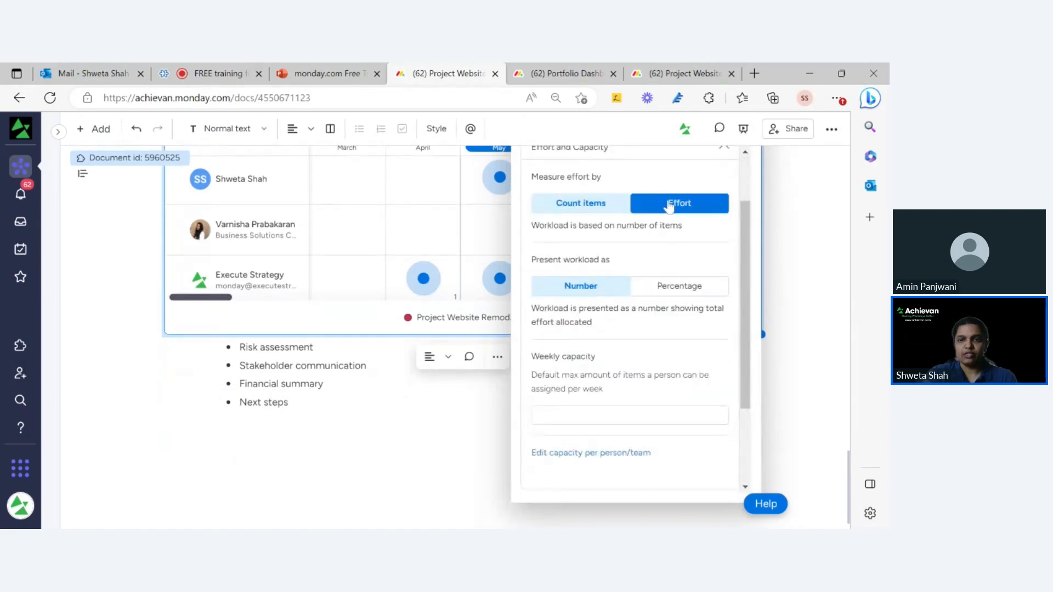
{"action": "left_click", "coordinate": [567, 202]}
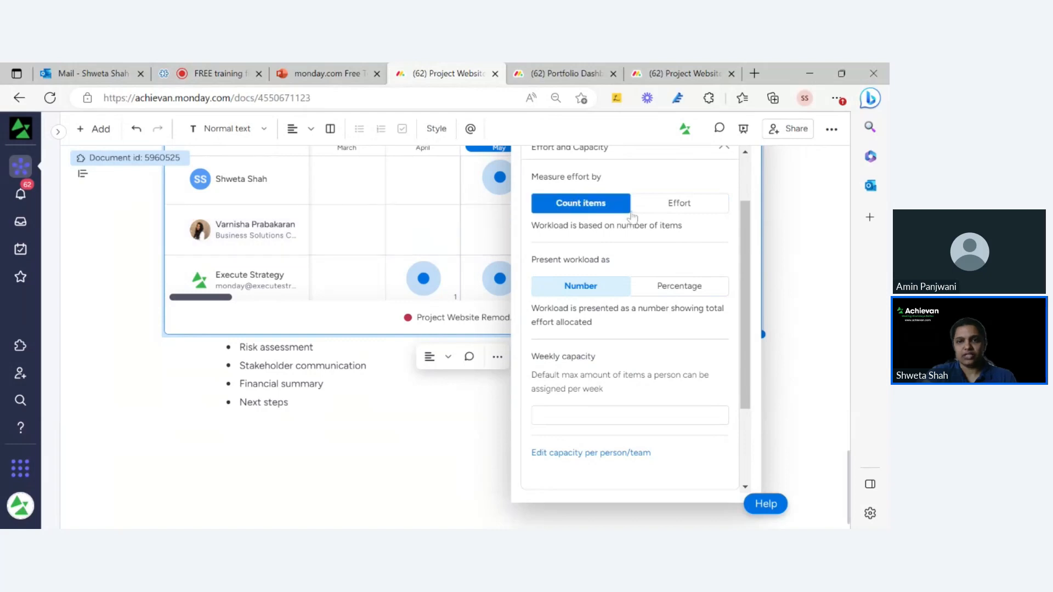
{"action": "left_click", "coordinate": [670, 204]}
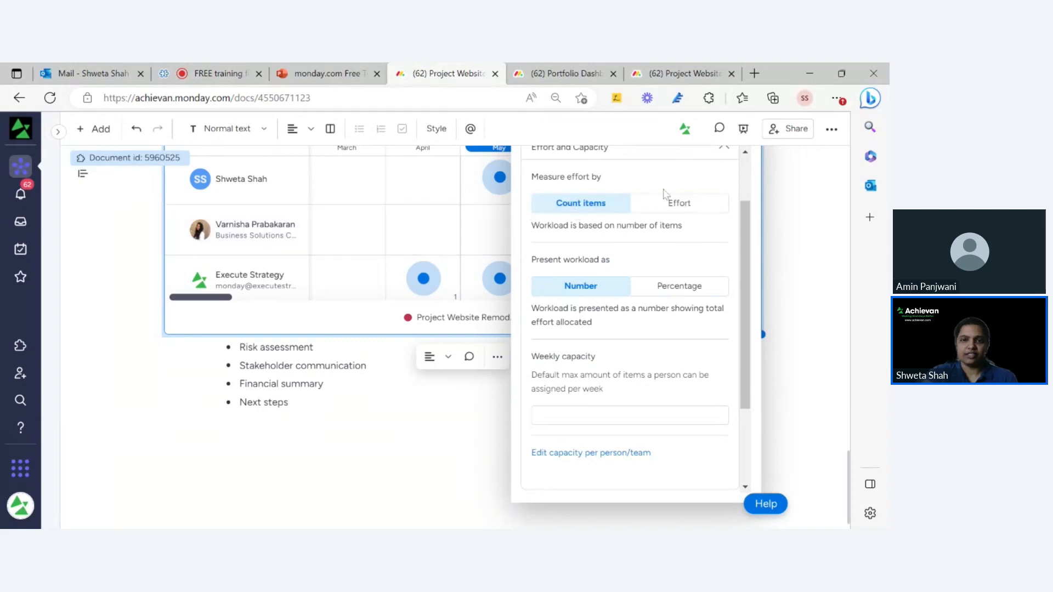
{"action": "left_click", "coordinate": [691, 202]}
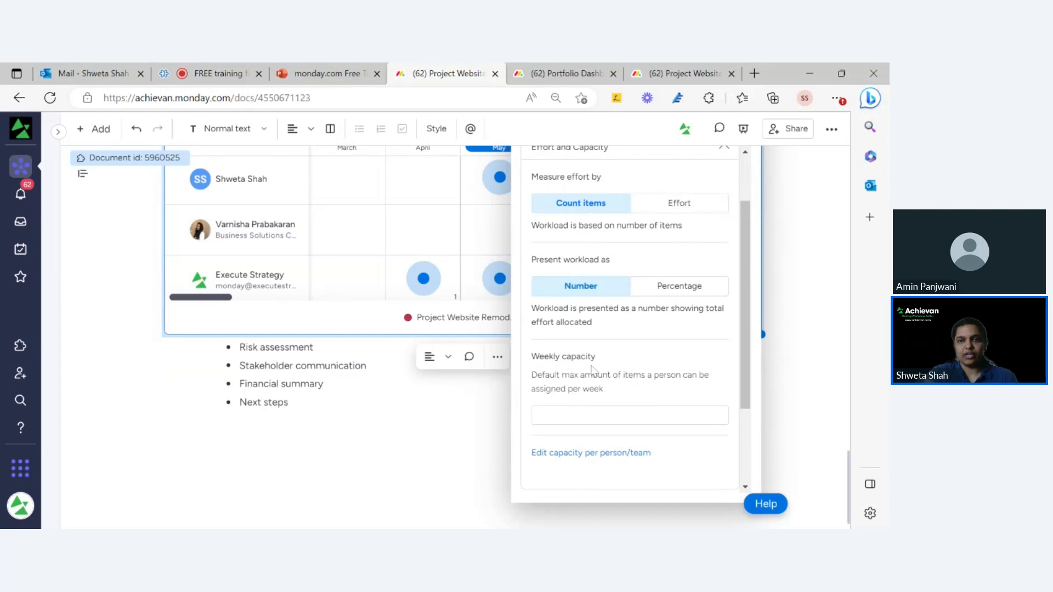
Set the default weekly capacity to 5 items, editable per person, for all three members.
{"action": "scroll", "coordinate": [567, 357], "scroll_direction": "down", "scroll_amount": 2}
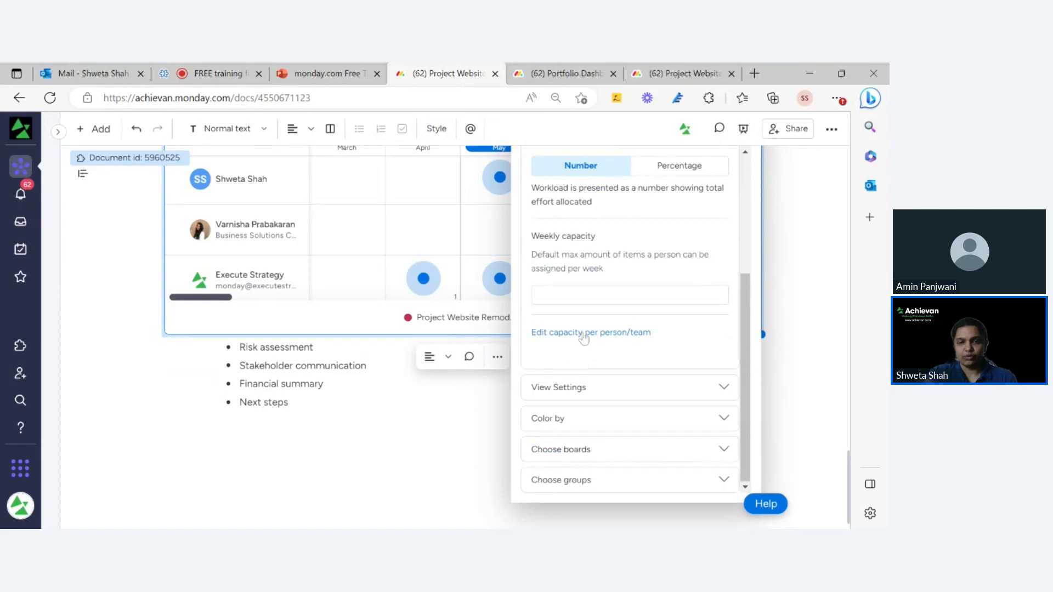
{"action": "left_click", "coordinate": [584, 335]}
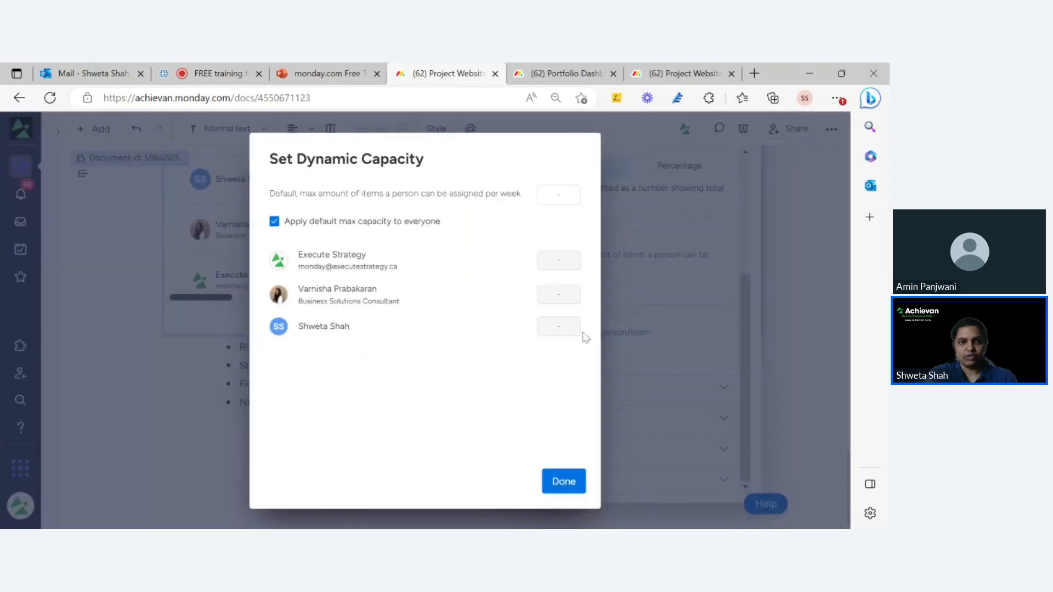
{"action": "left_click", "coordinate": [666, 299]}
{"action": "left_click", "coordinate": [630, 295]}
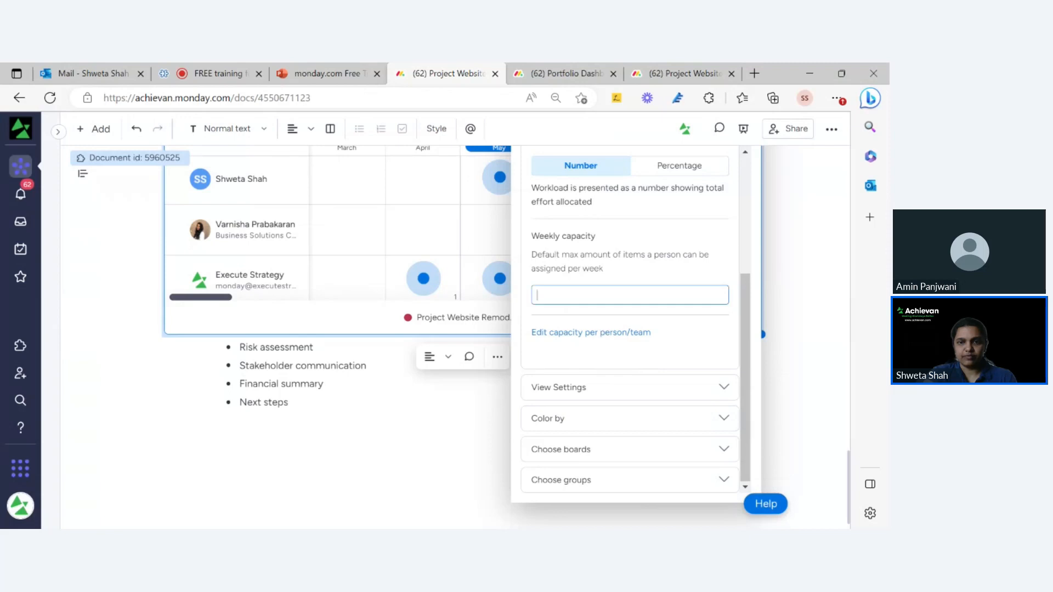
{"action": "type", "text": "5"}
{"action": "left_click", "coordinate": [620, 274]}
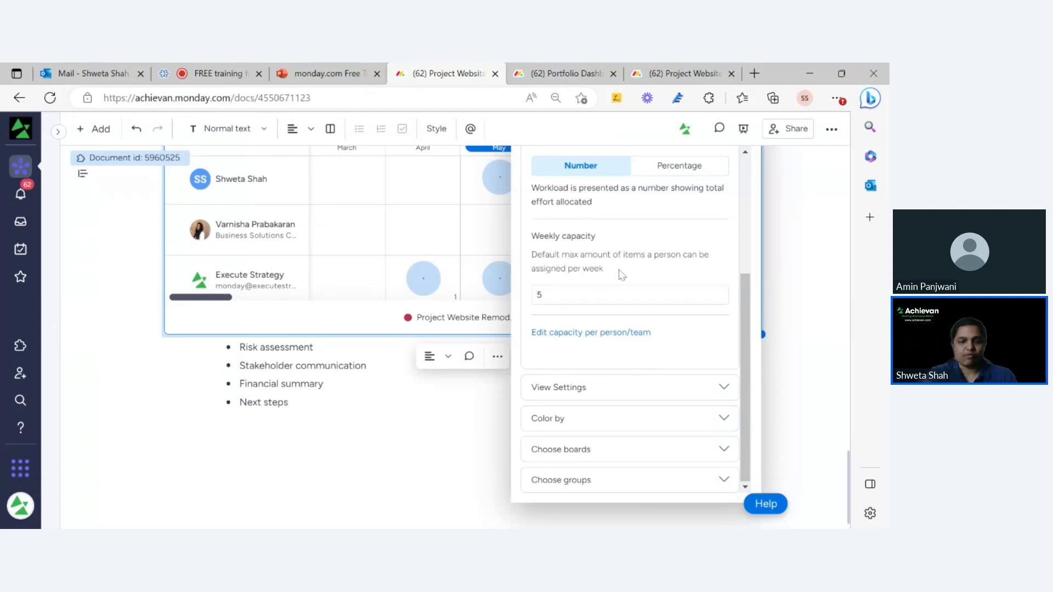
{"action": "left_click", "coordinate": [608, 335]}
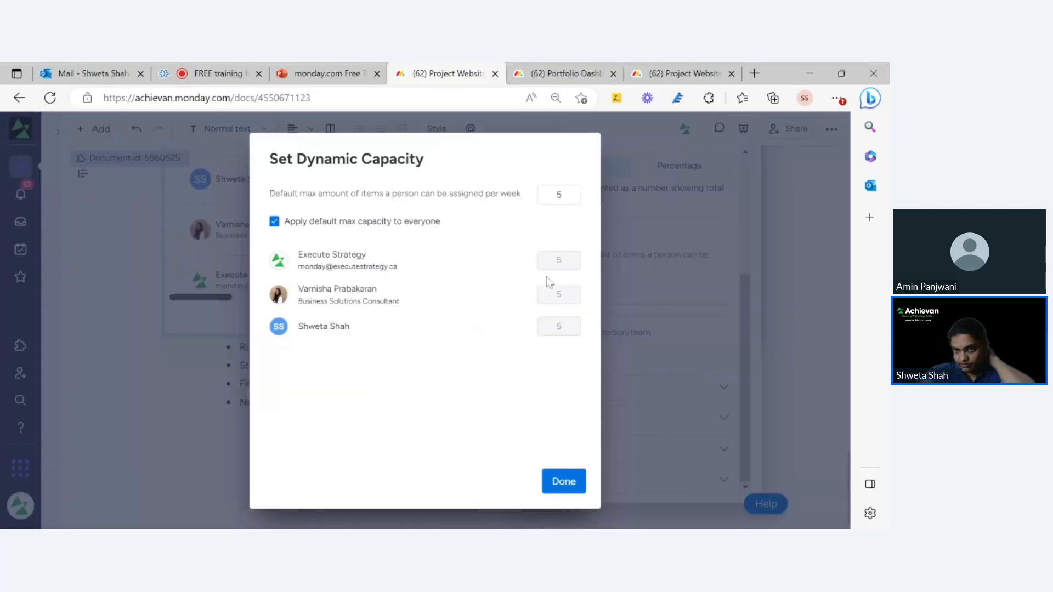
{"action": "left_click", "coordinate": [638, 223]}
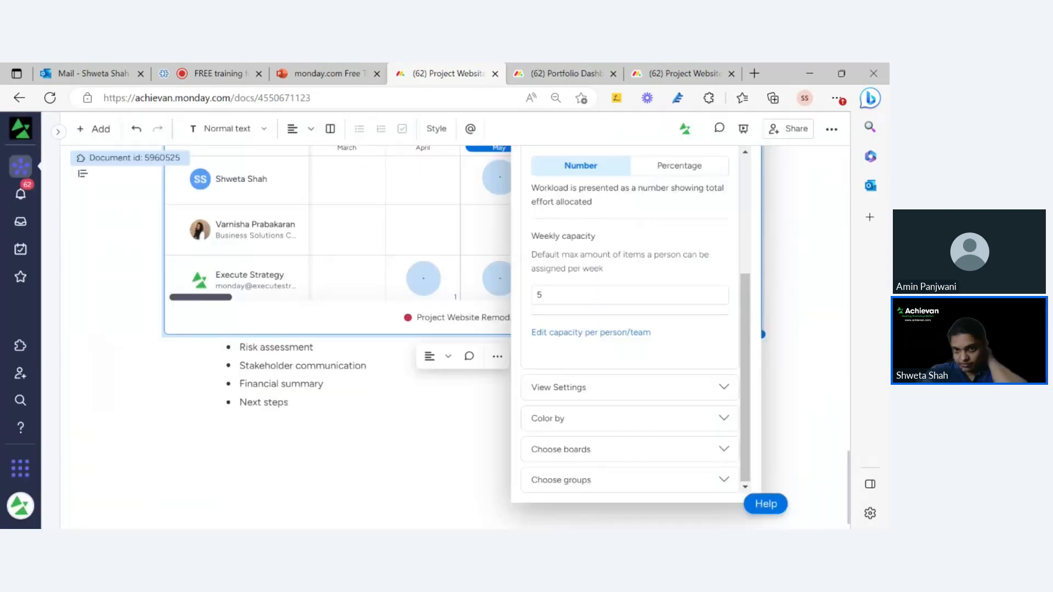
{"action": "scroll", "coordinate": [630, 313], "scroll_direction": "up", "scroll_amount": 1}
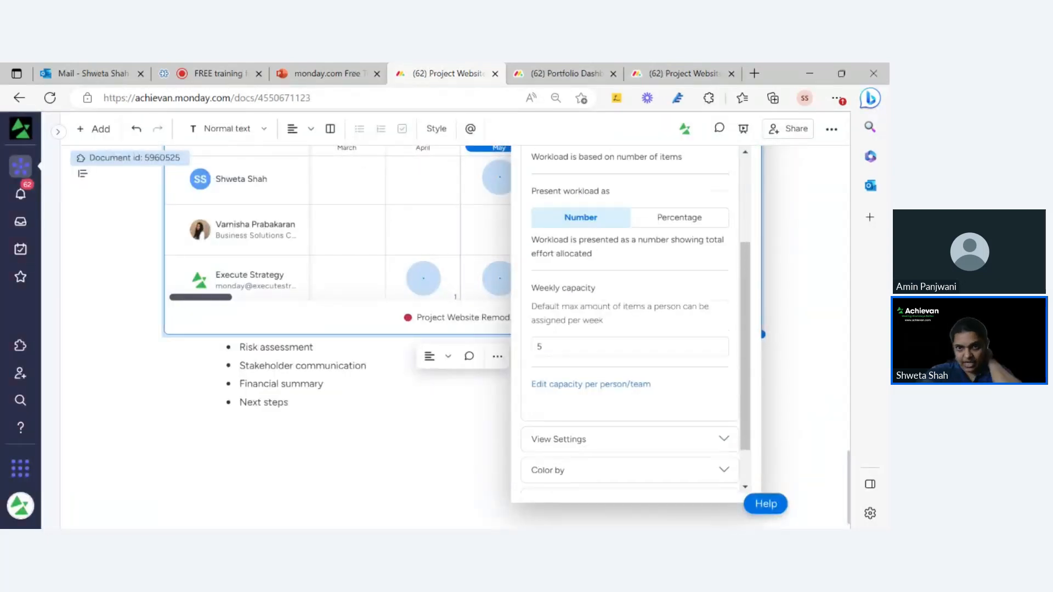
{"action": "left_click", "coordinate": [540, 346]}
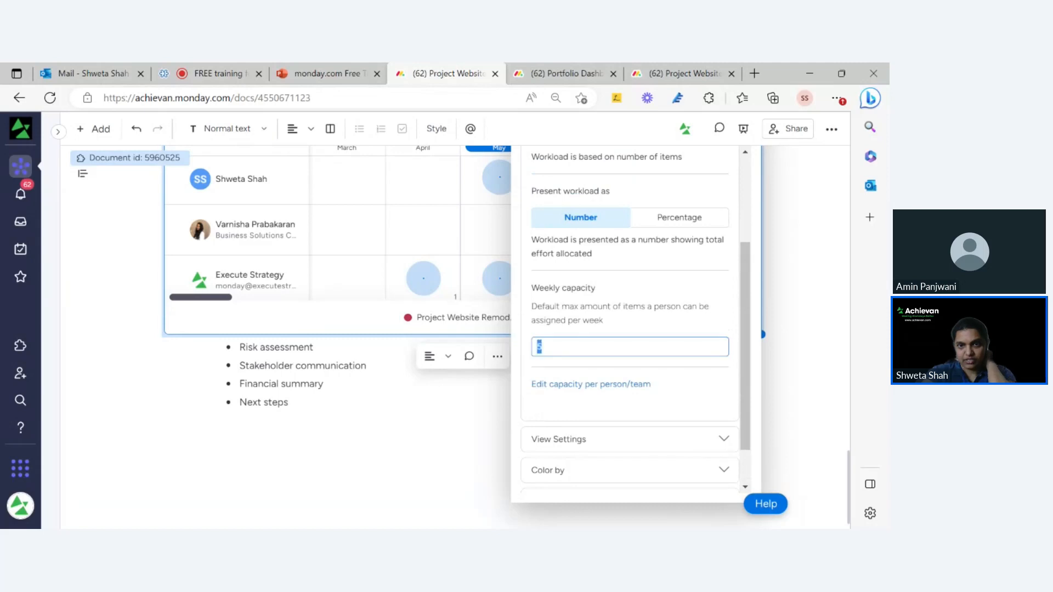
{"action": "left_click", "coordinate": [240, 402]}
{"action": "scroll", "coordinate": [492, 303], "scroll_direction": "up", "scroll_amount": 2}
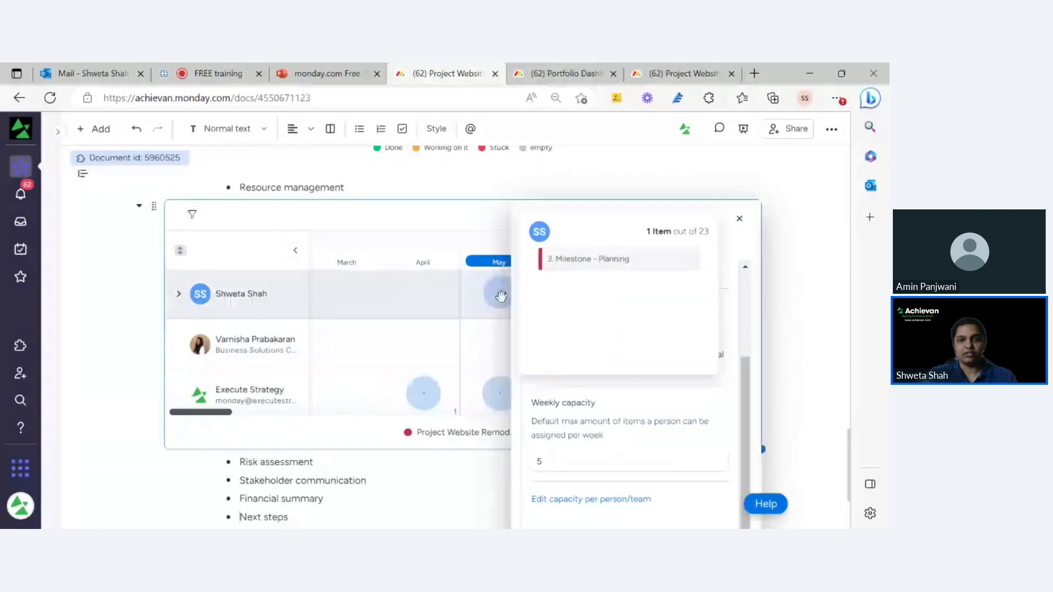
Switch the workload timeline from months to weeks and preview the W20 bubble's item.
{"action": "left_click", "coordinate": [740, 218]}
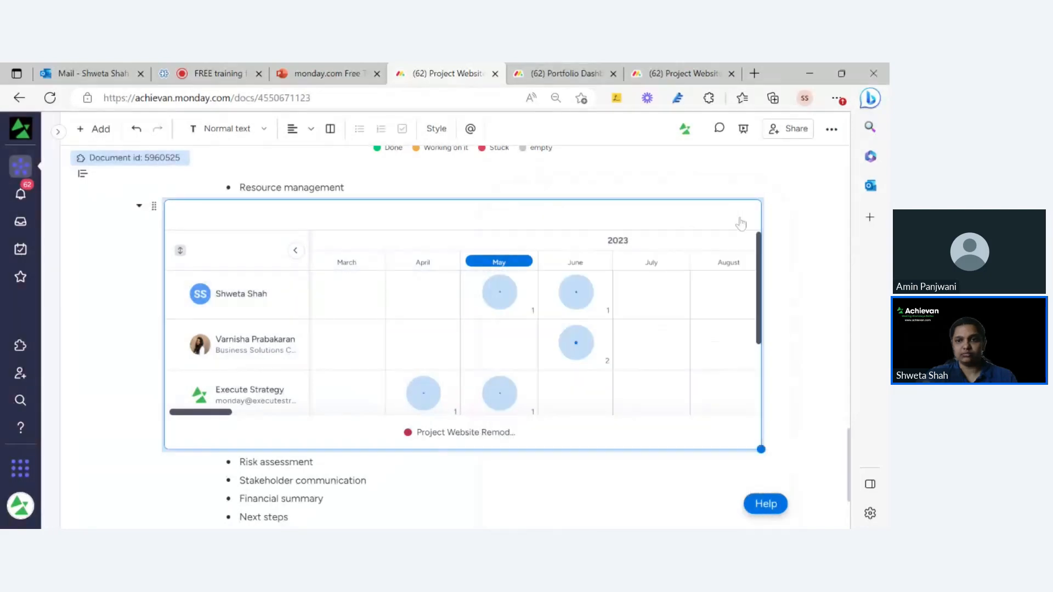
{"action": "left_click", "coordinate": [666, 219]}
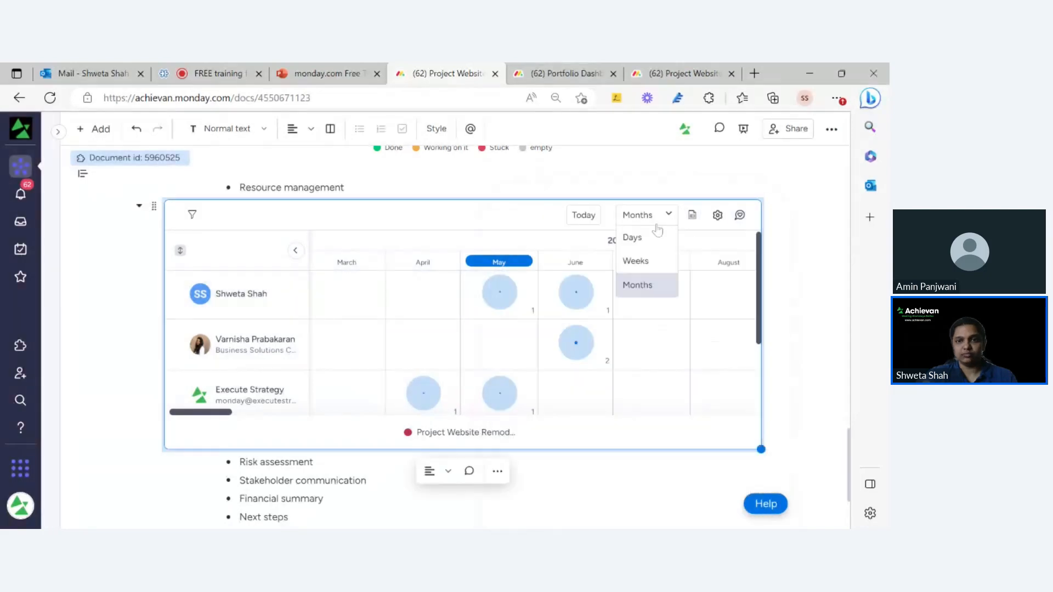
{"action": "left_click", "coordinate": [631, 257]}
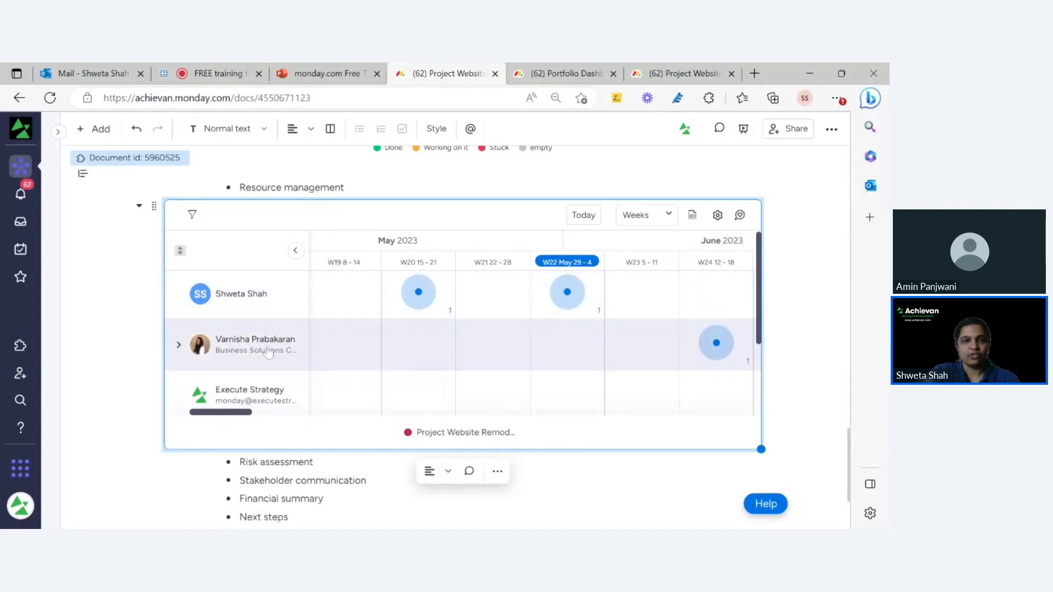
{"action": "left_click", "coordinate": [425, 305]}
{"action": "left_click", "coordinate": [439, 307]}
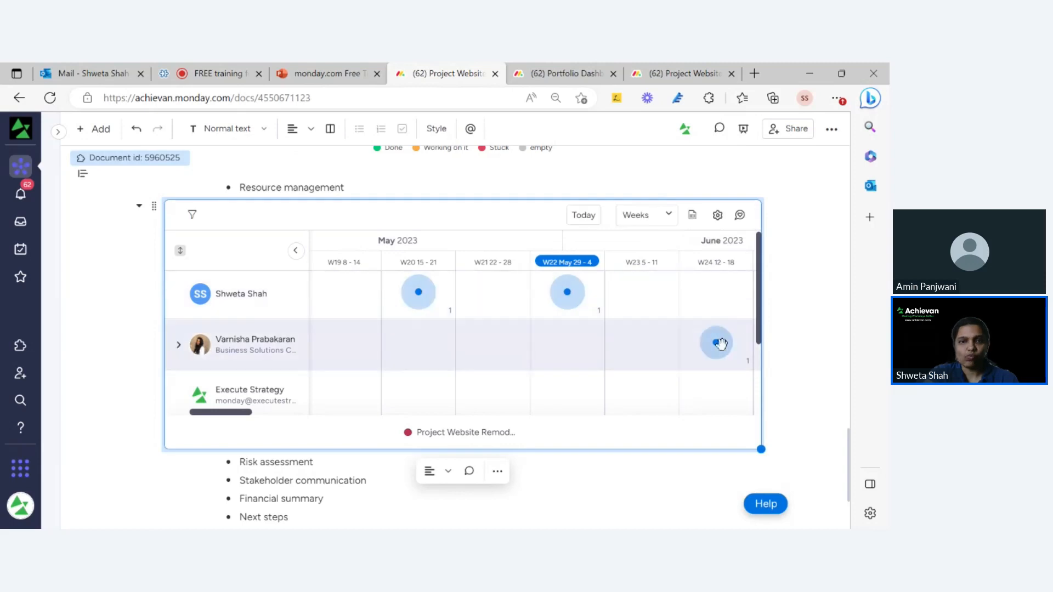
{"action": "mouse_move", "coordinate": [721, 345]}
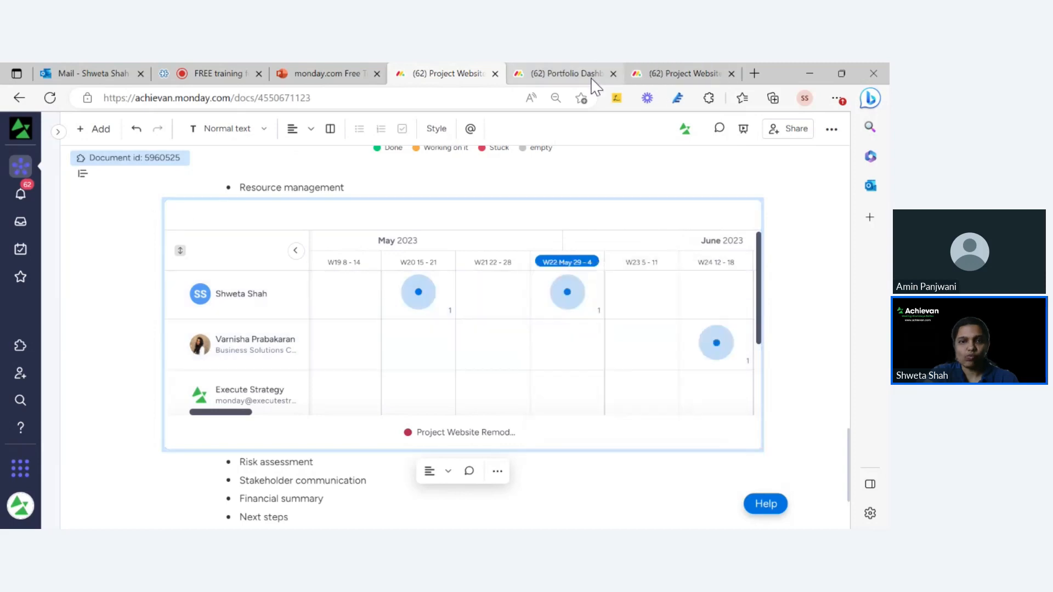
Move Task 4's due date to June 1 on the board, then return to the report doc.
{"action": "left_click", "coordinate": [660, 78]}
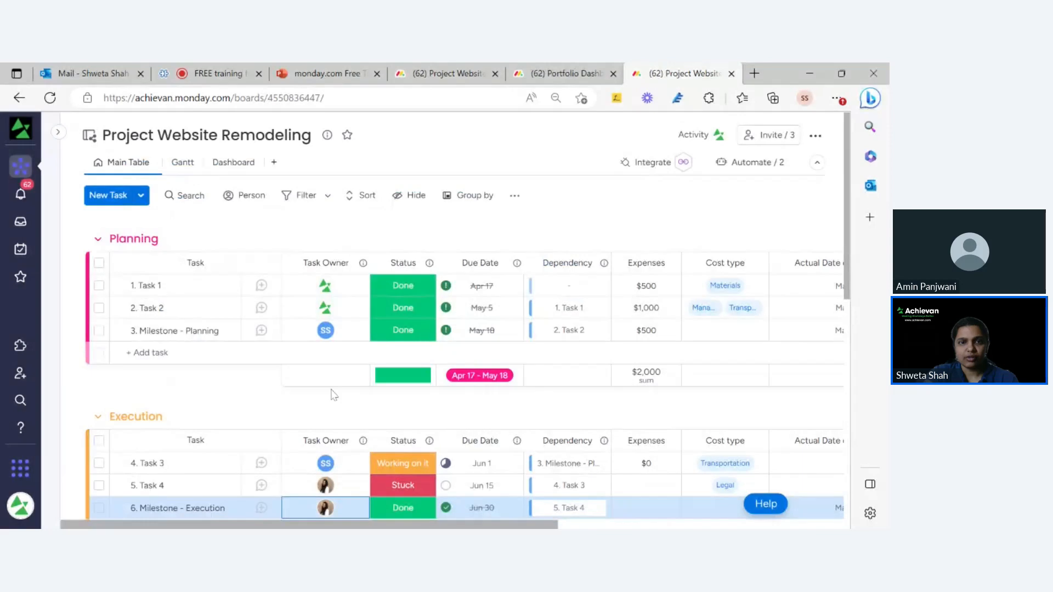
{"action": "scroll", "coordinate": [336, 356], "scroll_direction": "down", "scroll_amount": 5}
{"action": "scroll", "coordinate": [335, 355], "scroll_direction": "up", "scroll_amount": 2}
{"action": "scroll", "coordinate": [335, 355], "scroll_direction": "up", "scroll_amount": 5}
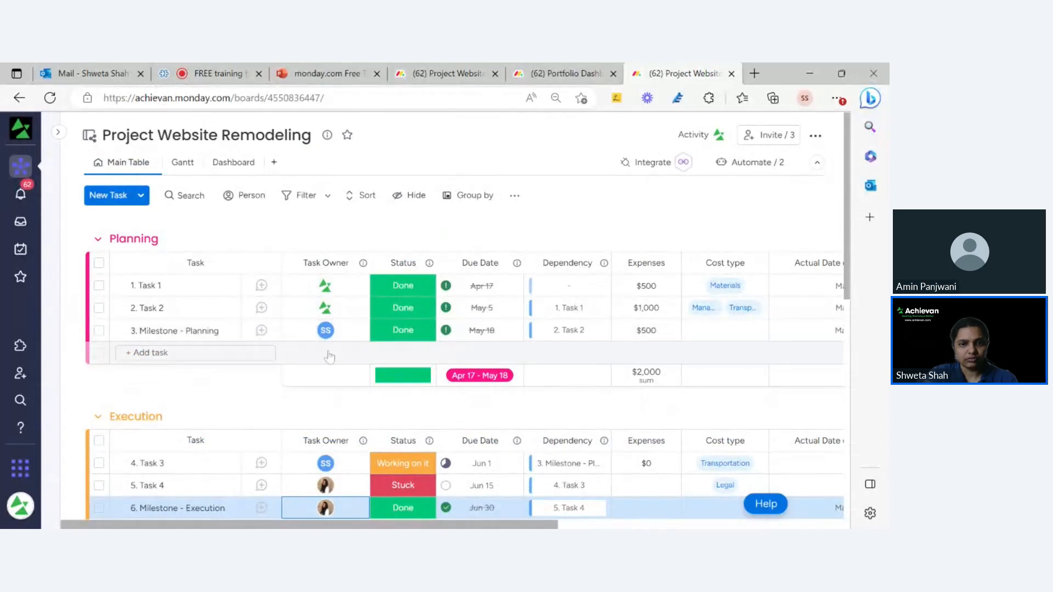
{"action": "scroll", "coordinate": [329, 356], "scroll_direction": "down", "scroll_amount": 3}
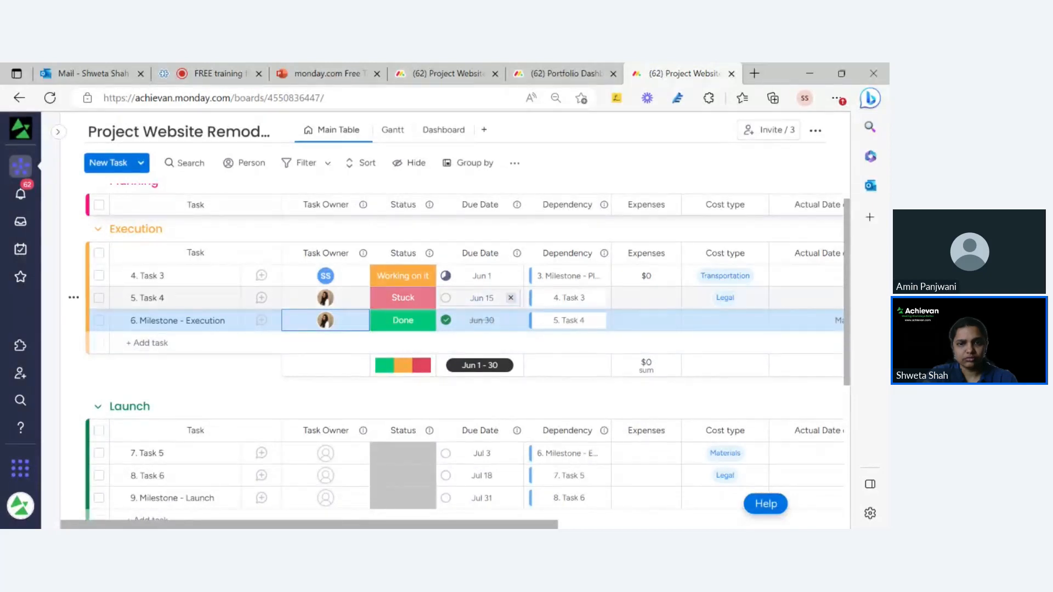
{"action": "left_click", "coordinate": [482, 298]}
{"action": "left_click", "coordinate": [479, 397]}
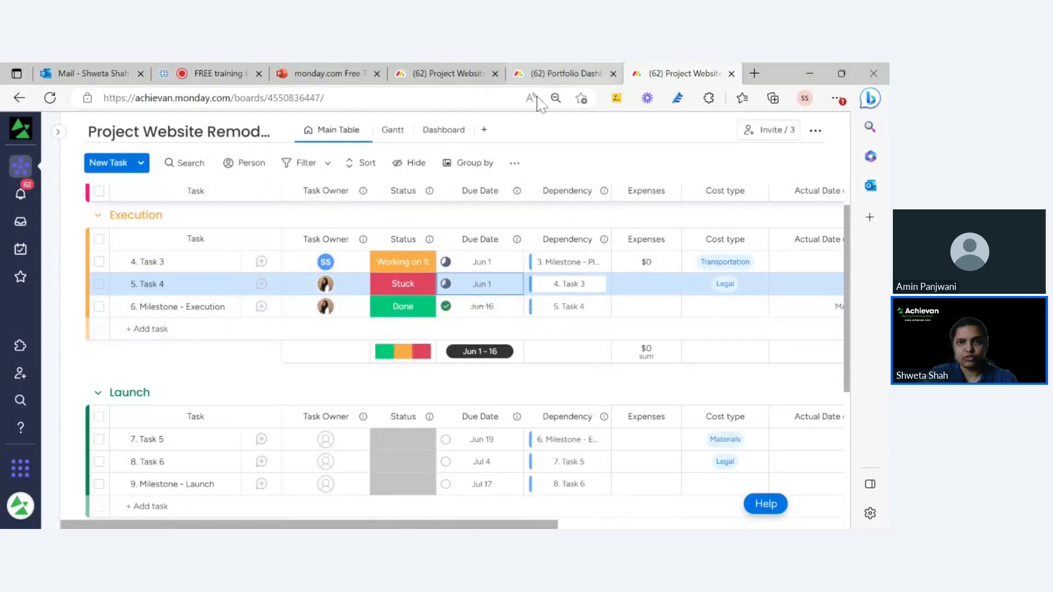
{"action": "left_click", "coordinate": [481, 74]}
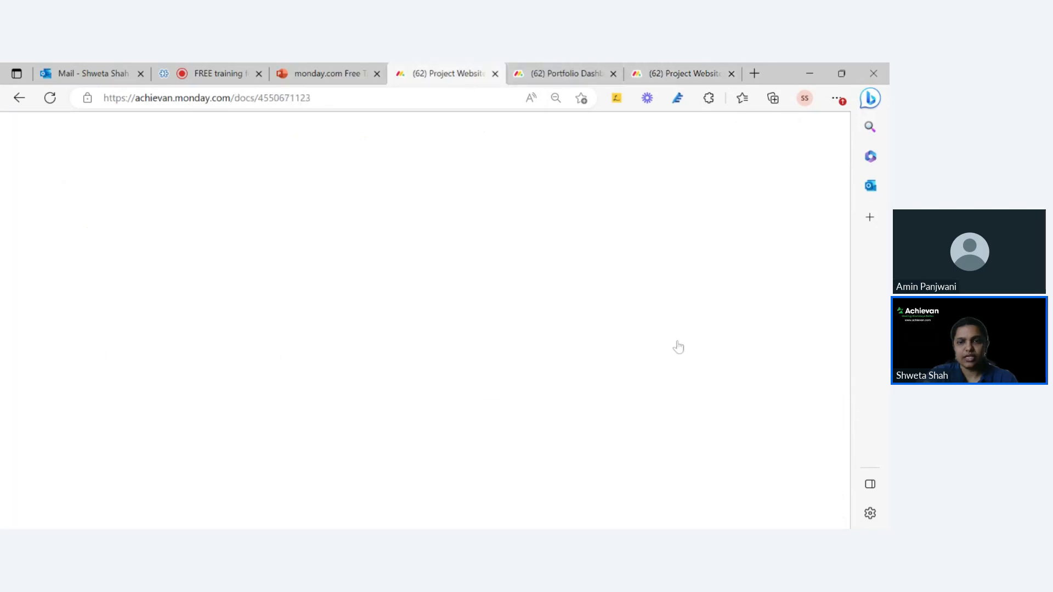
Change the widget's weekly capacity to 1 and close its settings.
{"action": "left_click", "coordinate": [714, 216]}
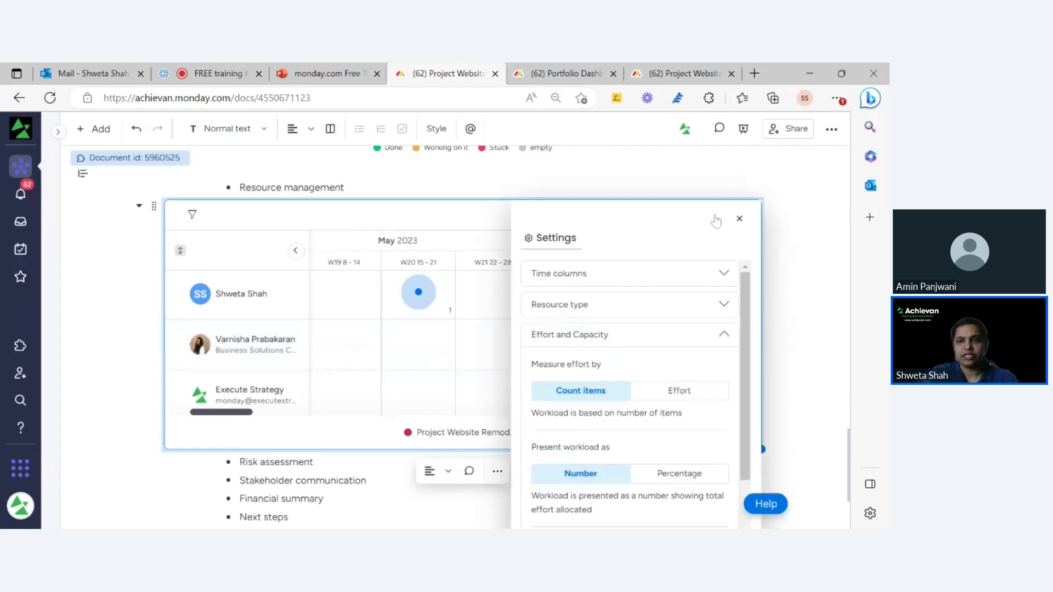
{"action": "scroll", "coordinate": [624, 436], "scroll_direction": "down", "scroll_amount": 2}
{"action": "left_click", "coordinate": [540, 410]}
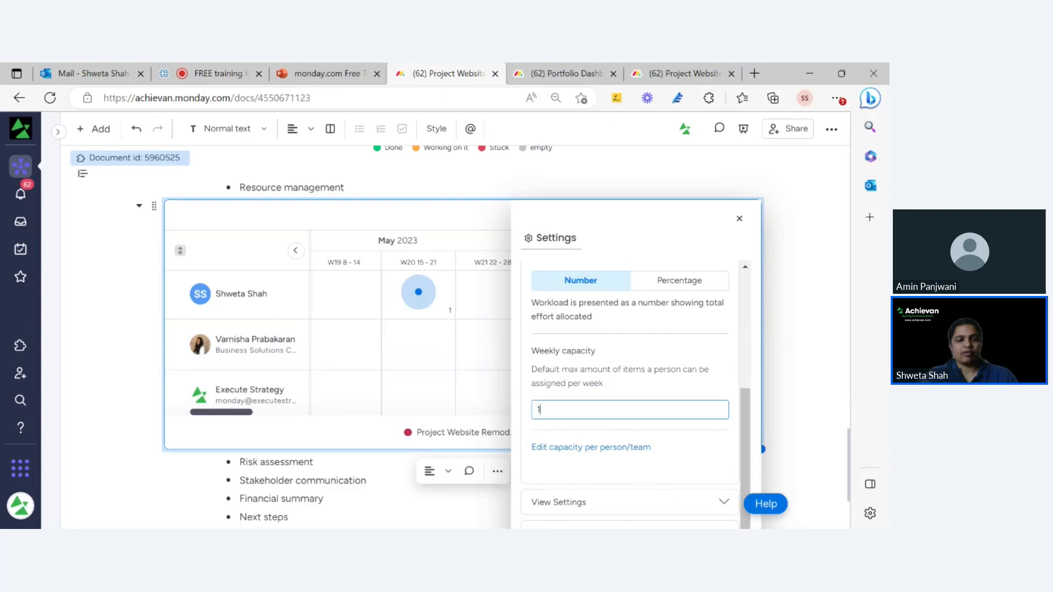
{"action": "left_click", "coordinate": [558, 187]}
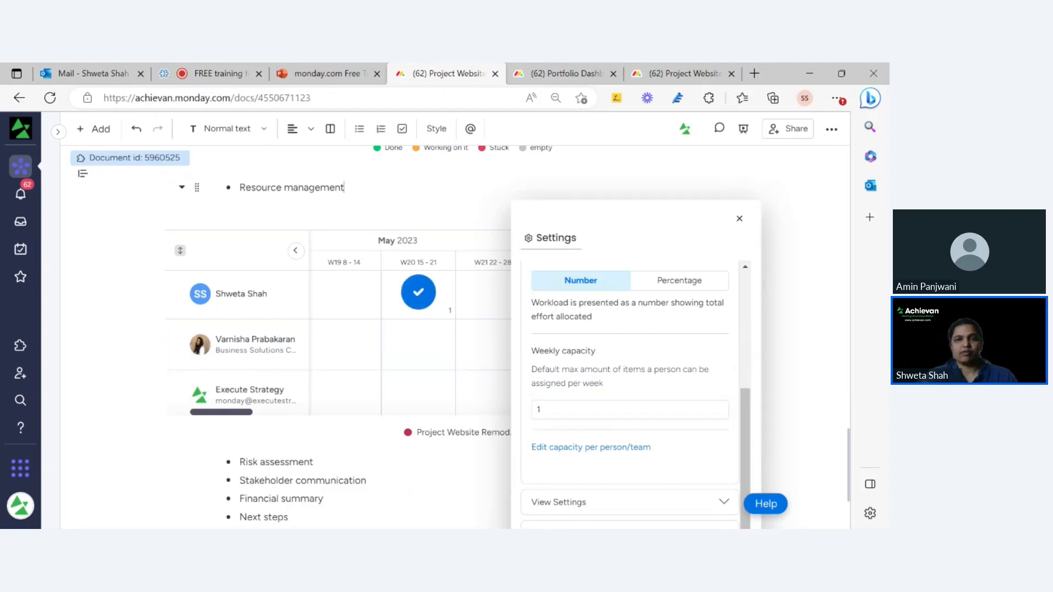
{"action": "left_click", "coordinate": [738, 219]}
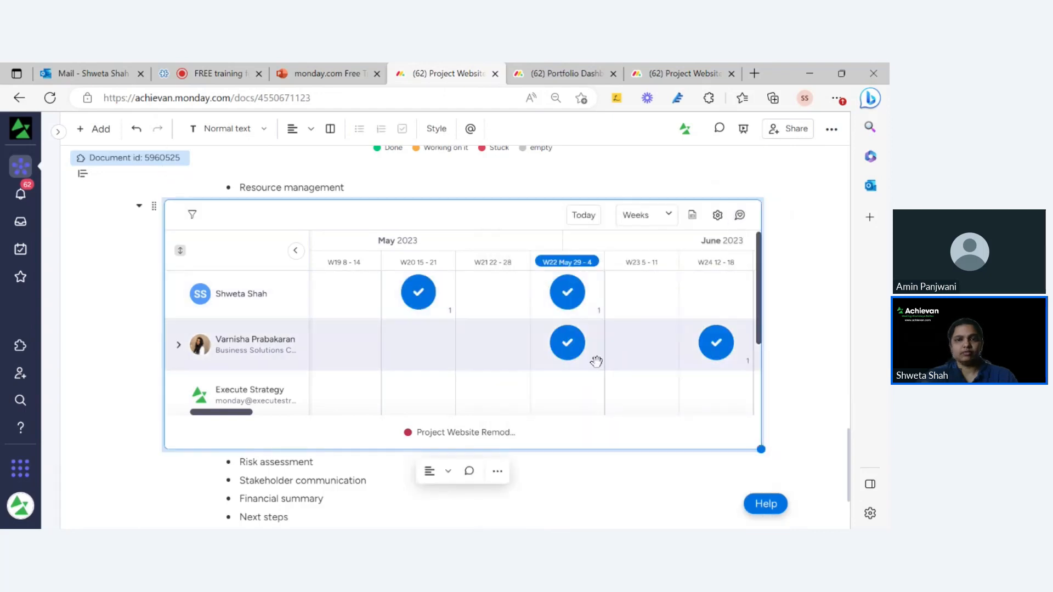
Expand the first person's workload row to list Milestone - Planning and Task 3.
{"action": "mouse_move", "coordinate": [762, 323]}
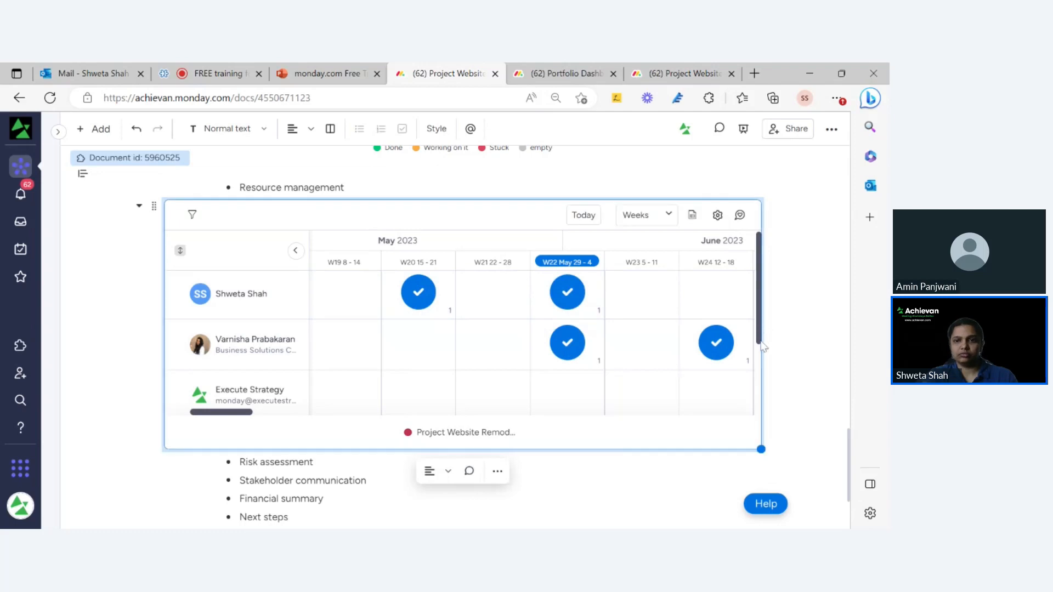
{"action": "scroll", "coordinate": [759, 345], "scroll_direction": "down", "scroll_amount": 1}
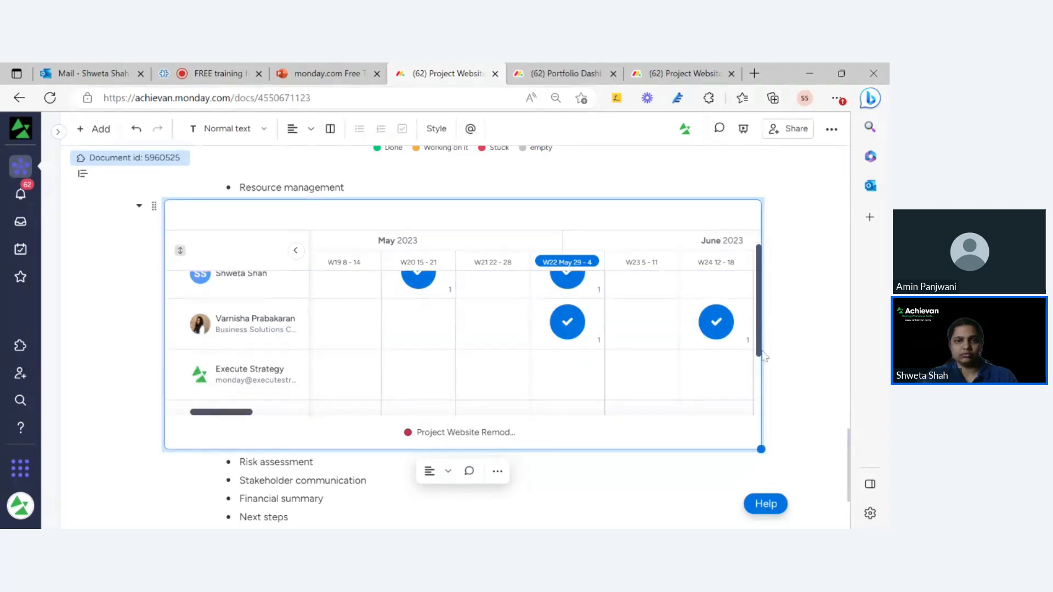
{"action": "scroll", "coordinate": [766, 328], "scroll_direction": "up", "scroll_amount": 1}
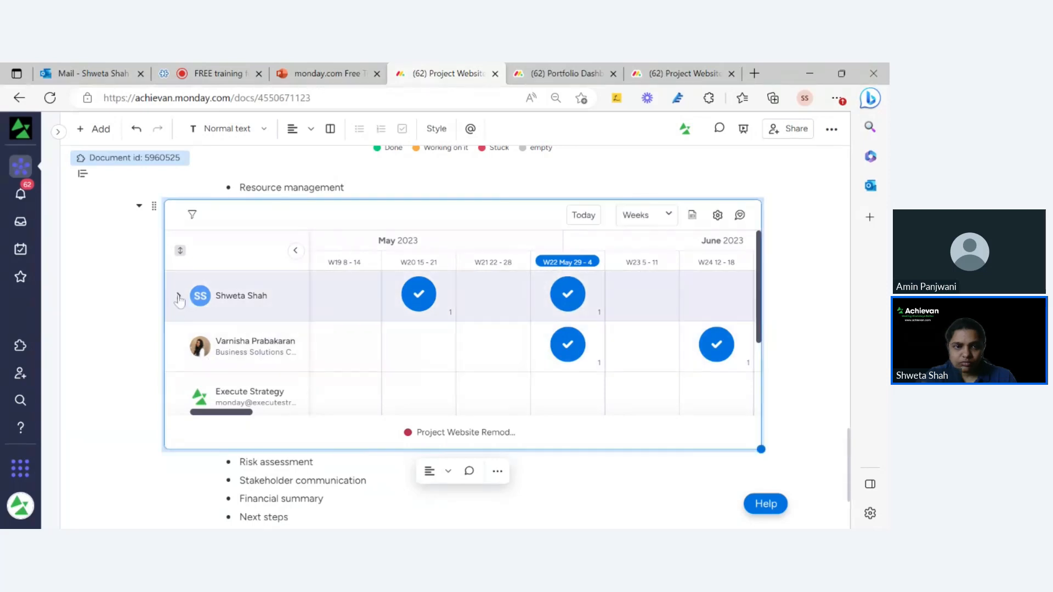
{"action": "left_click", "coordinate": [178, 297]}
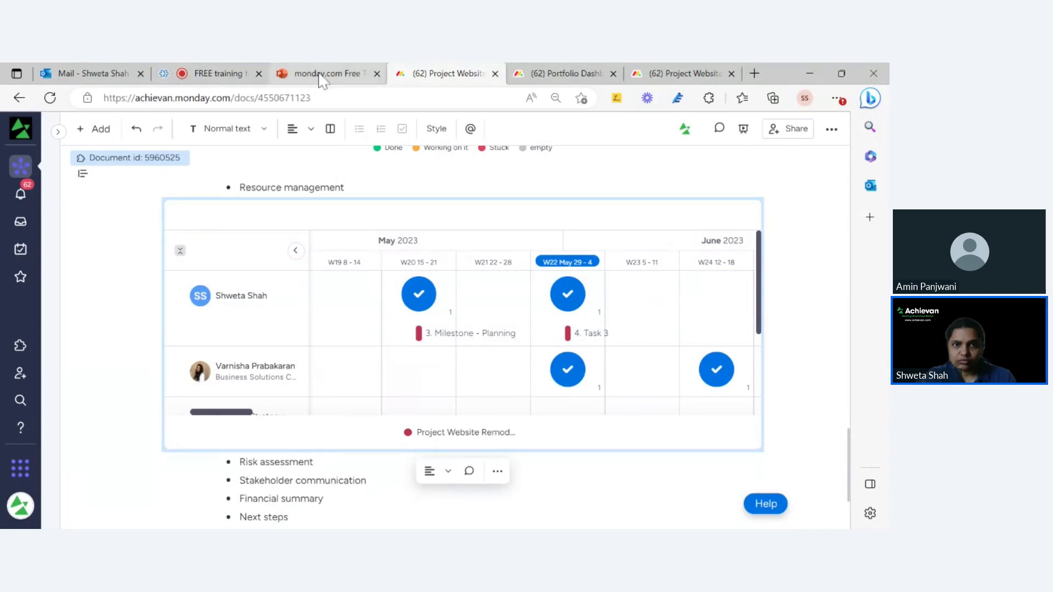
Go back to the Project Website Remodeling board via the Portfolio Dashboard.
{"action": "left_click", "coordinate": [571, 73]}
{"action": "left_click", "coordinate": [470, 75]}
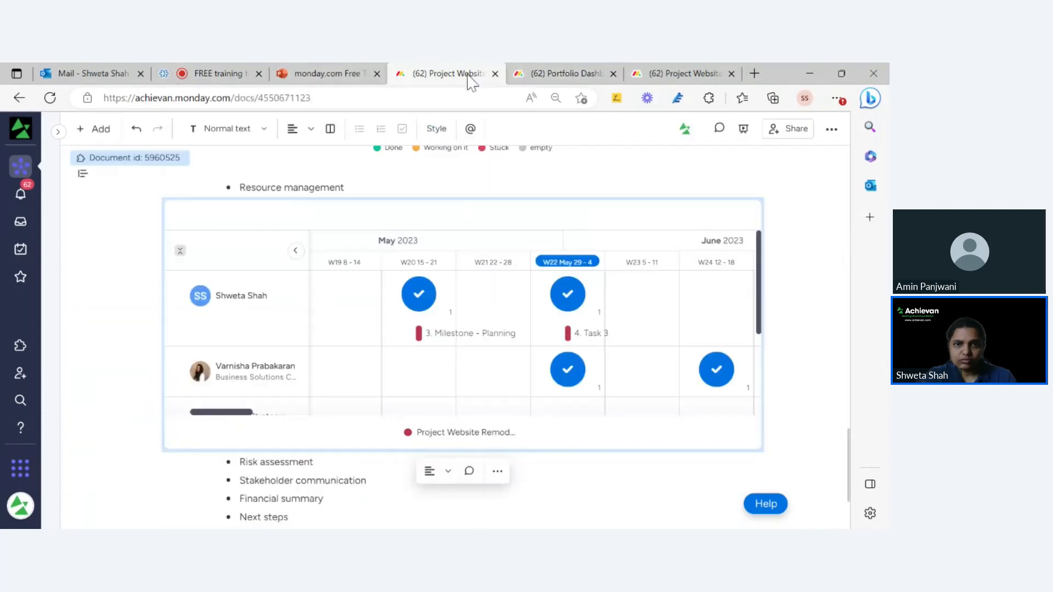
{"action": "left_click", "coordinate": [660, 71]}
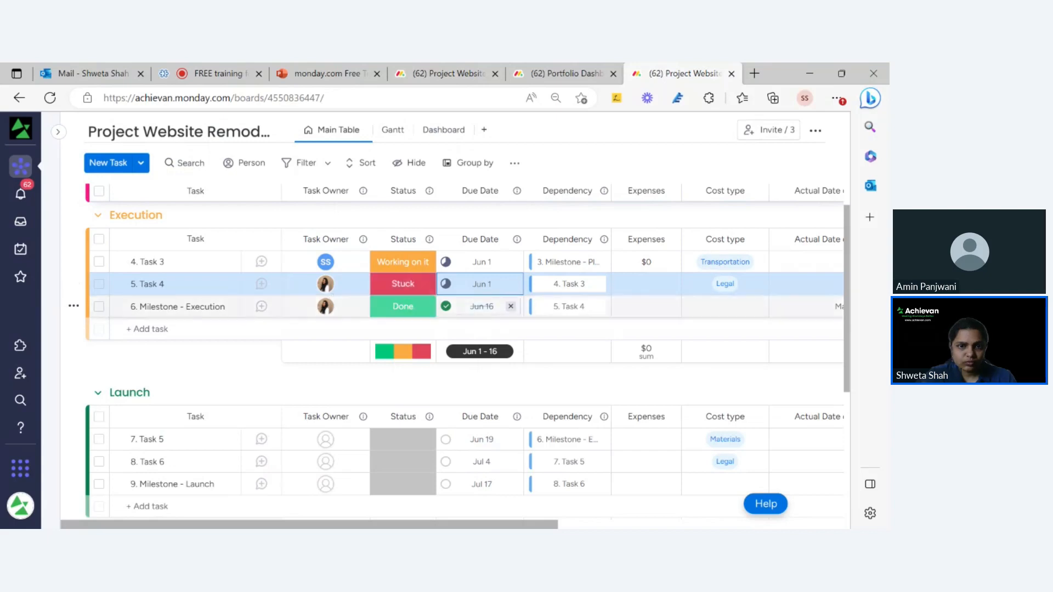
Set Milestone - Execution due June 1 with status Working on it, then return to the doc.
{"action": "left_click", "coordinate": [482, 306]}
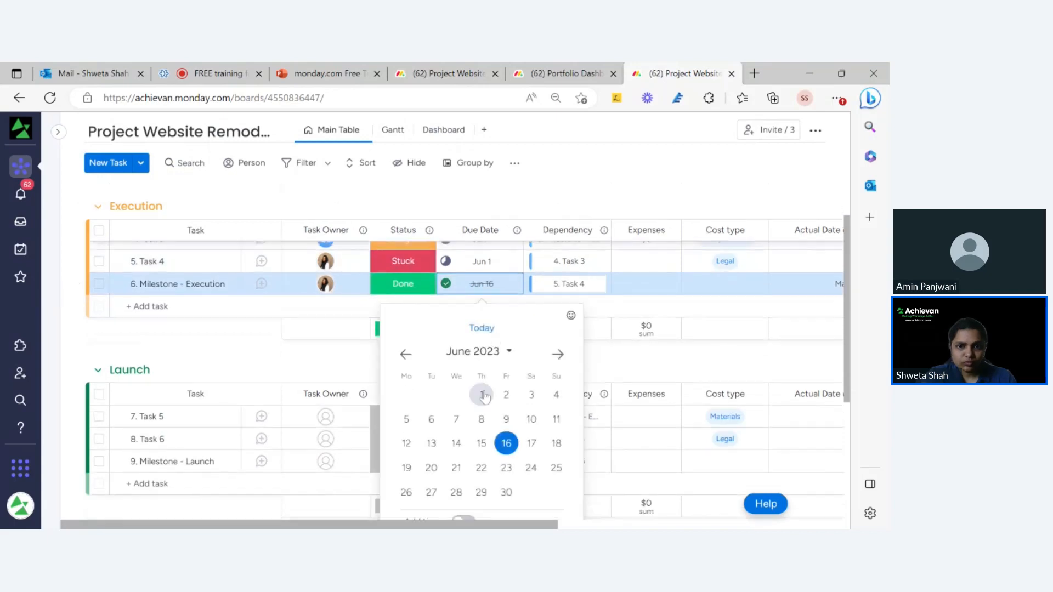
{"action": "left_click", "coordinate": [480, 392]}
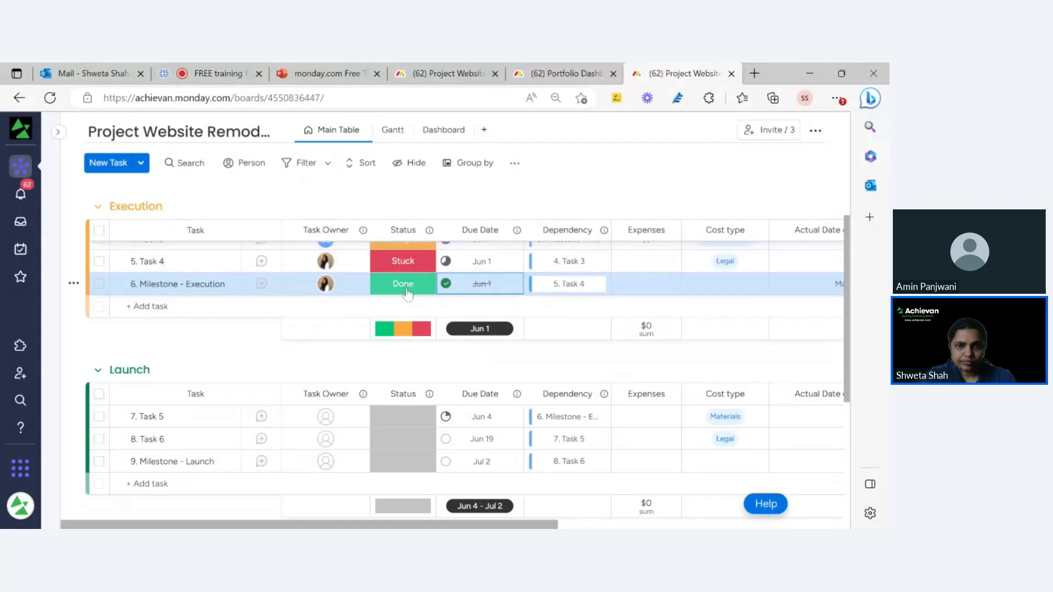
{"action": "left_click", "coordinate": [412, 290]}
{"action": "left_click", "coordinate": [402, 323]}
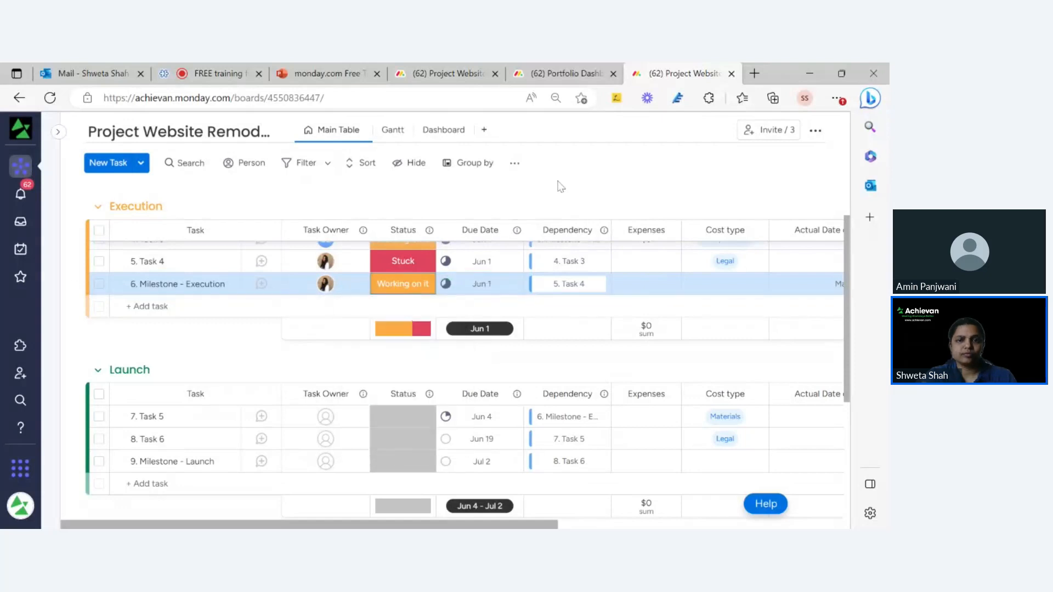
{"action": "left_click", "coordinate": [568, 73]}
{"action": "left_click", "coordinate": [479, 71]}
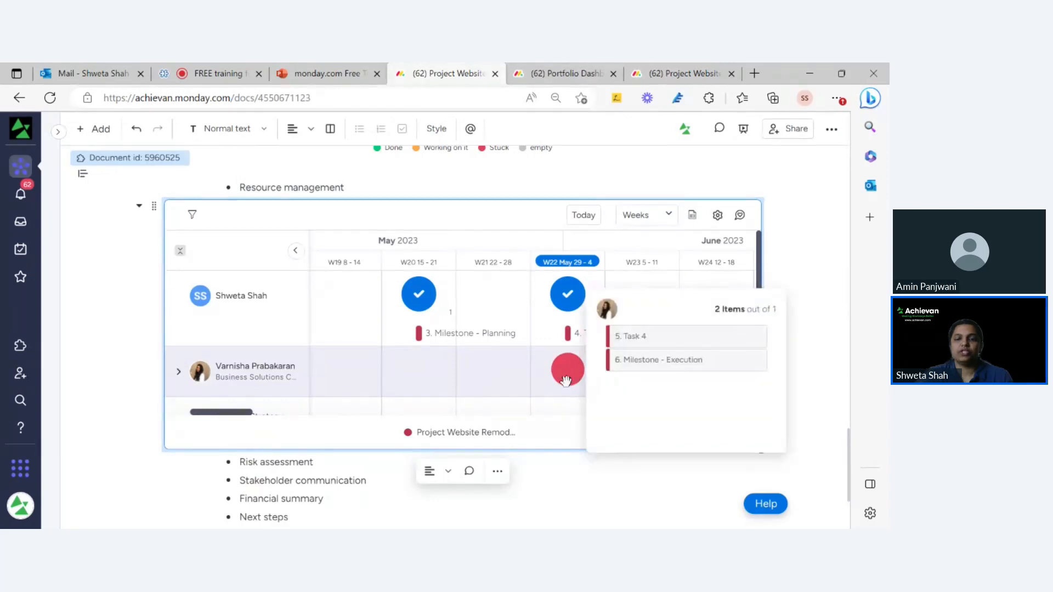
Inspect the red week-22 bubble and expand the second person's row to show 5. Task 4.
{"action": "mouse_move", "coordinate": [562, 382]}
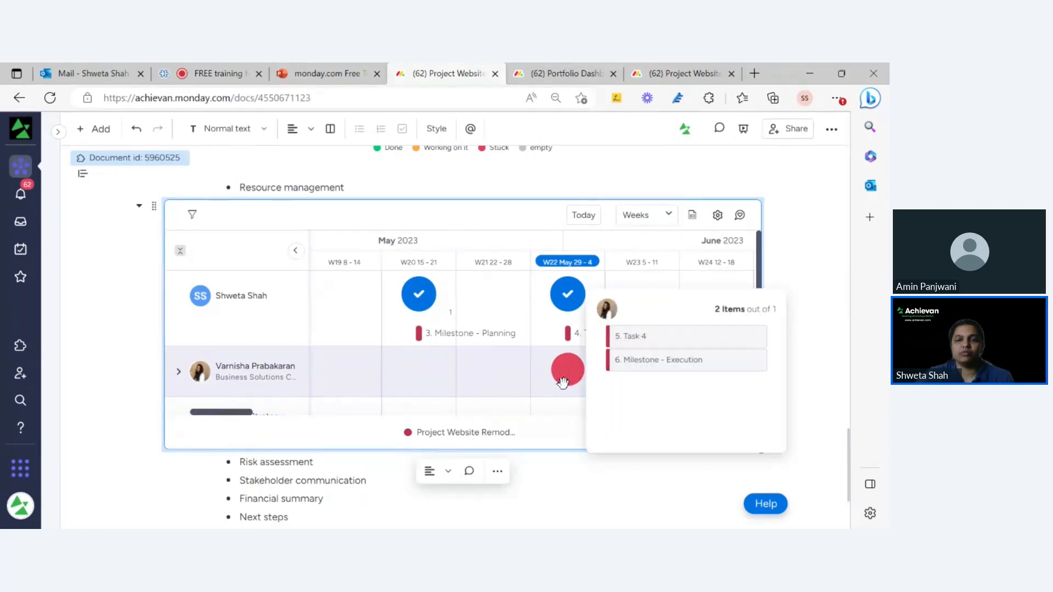
{"action": "scroll", "coordinate": [334, 218], "scroll_direction": "up", "scroll_amount": 1}
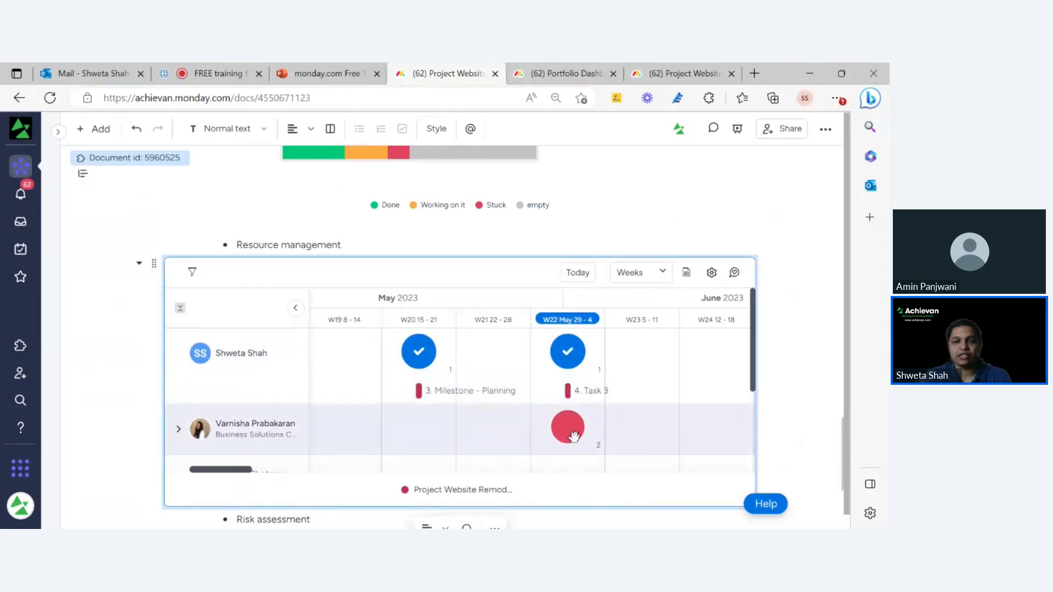
{"action": "mouse_move", "coordinate": [577, 428]}
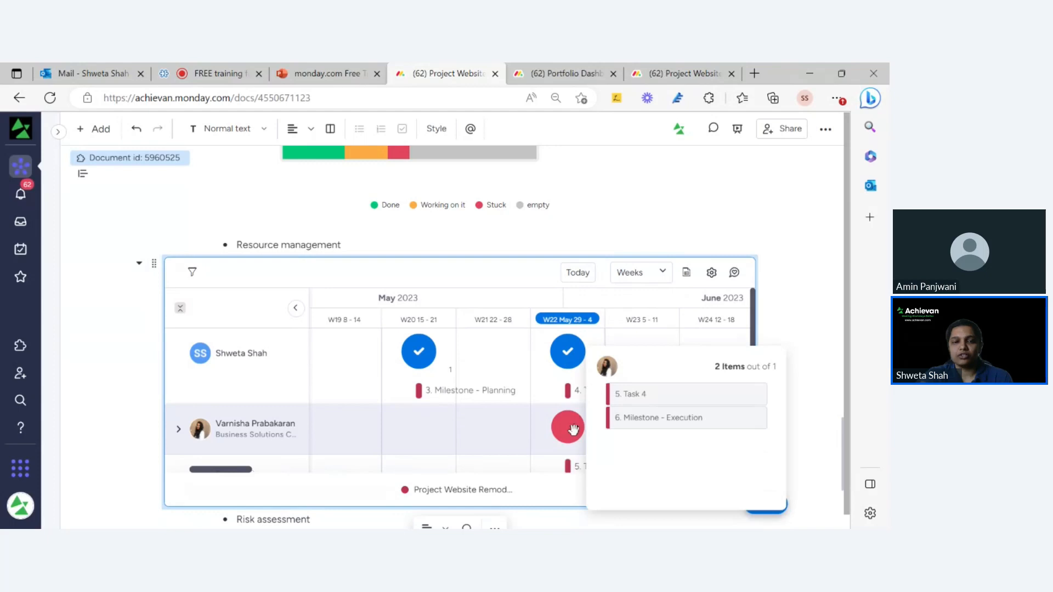
{"action": "left_click", "coordinate": [571, 427]}
{"action": "scroll", "coordinate": [582, 417], "scroll_direction": "down", "scroll_amount": 2}
{"action": "scroll", "coordinate": [586, 399], "scroll_direction": "up", "scroll_amount": 2}
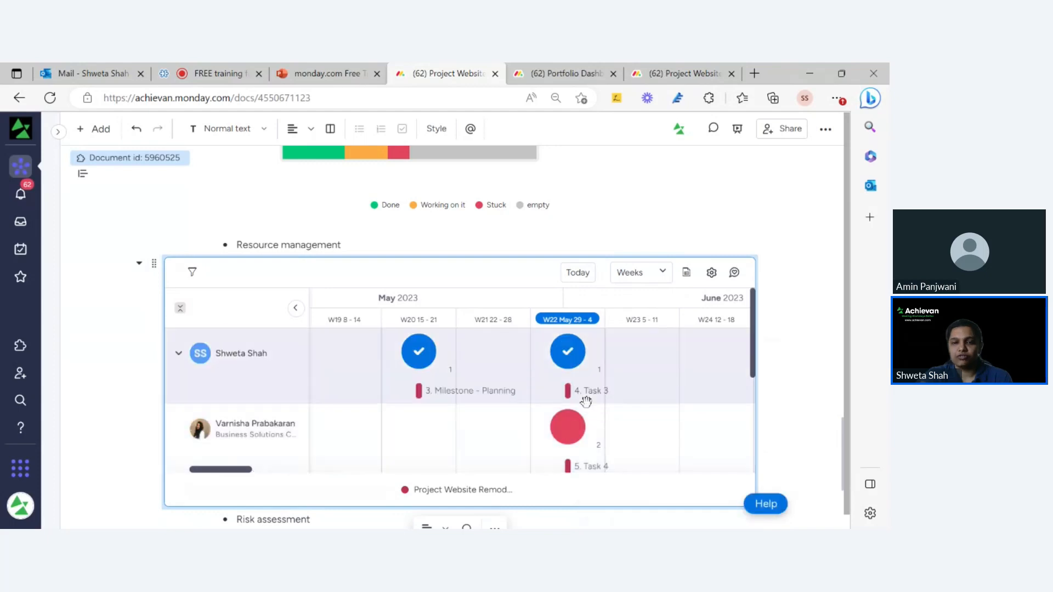
Reassign 5. Task 4 from its original owner to the other team member.
{"action": "left_click", "coordinate": [590, 466]}
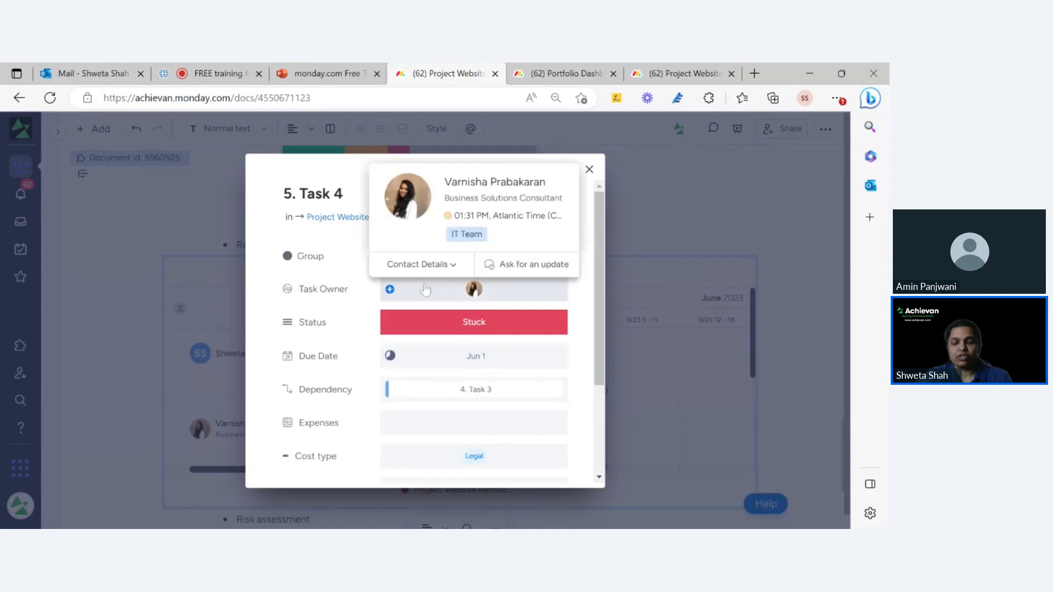
{"action": "left_click", "coordinate": [491, 294]}
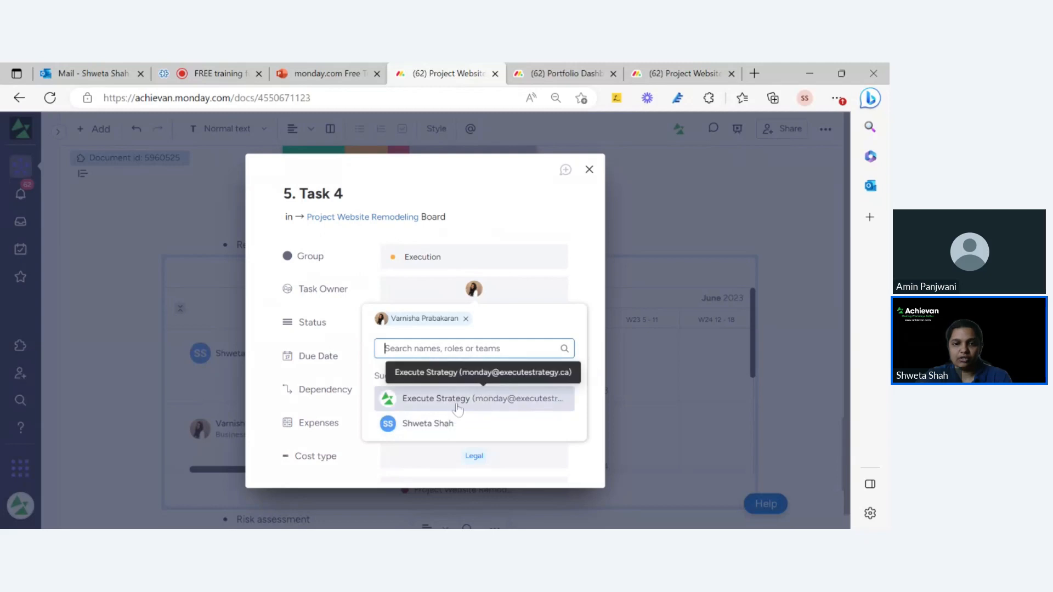
{"action": "left_click", "coordinate": [428, 398]}
{"action": "left_click", "coordinate": [476, 295]}
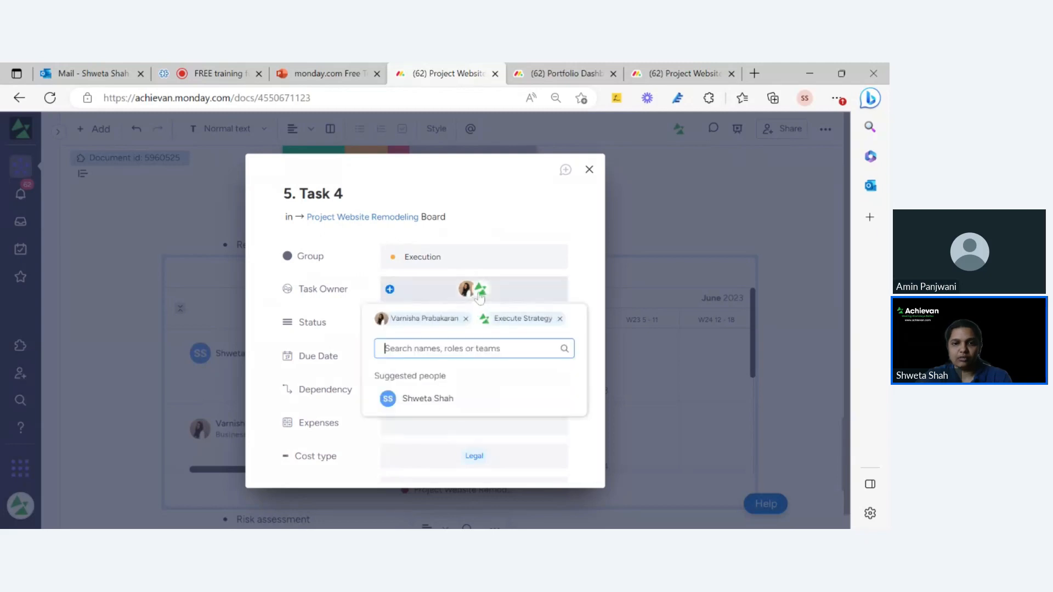
{"action": "left_click", "coordinate": [465, 320]}
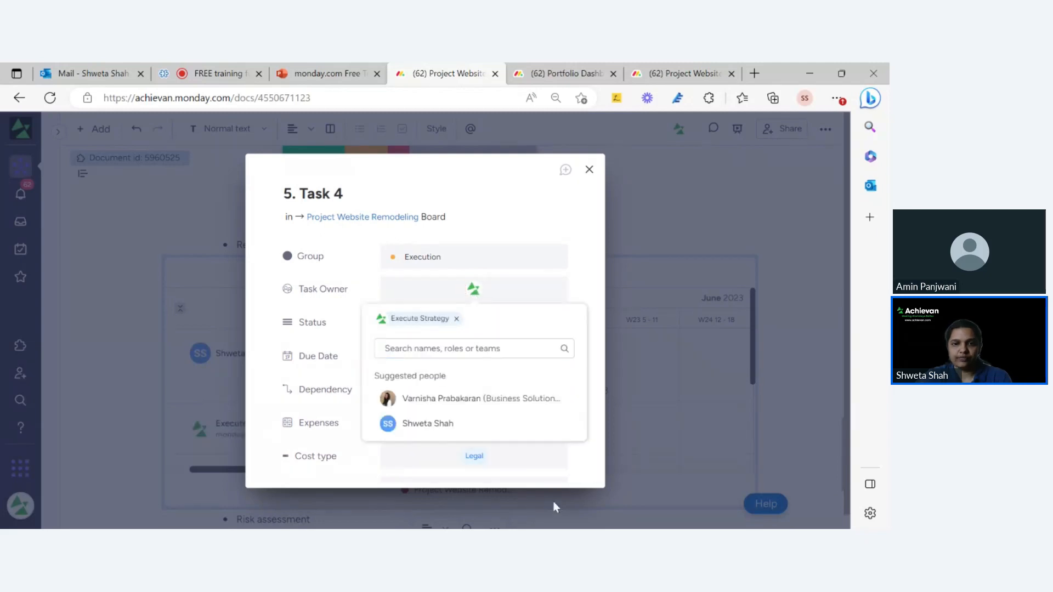
{"action": "left_click", "coordinate": [579, 471]}
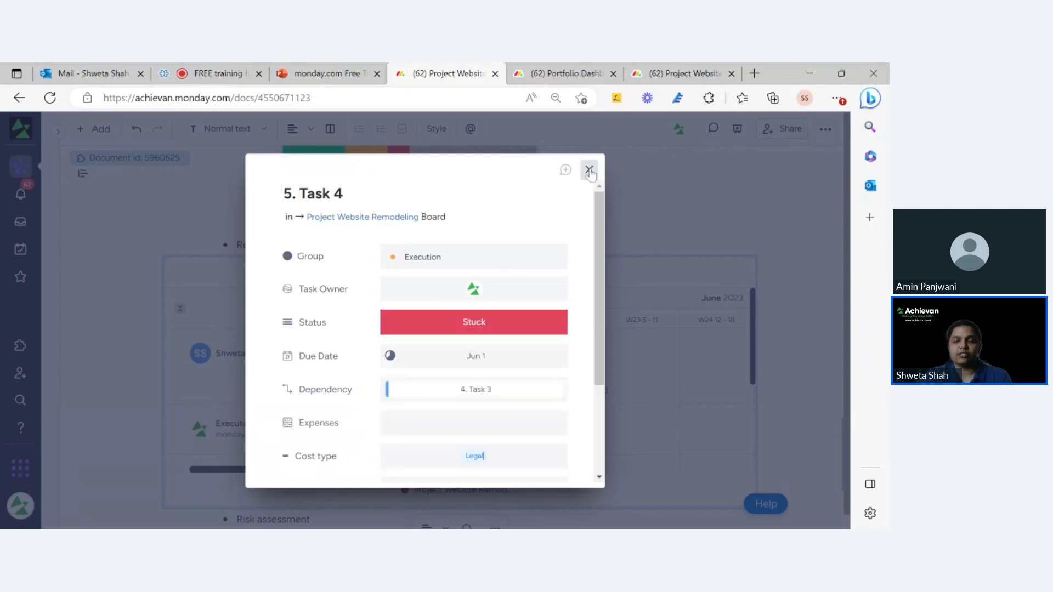
{"action": "left_click", "coordinate": [641, 338]}
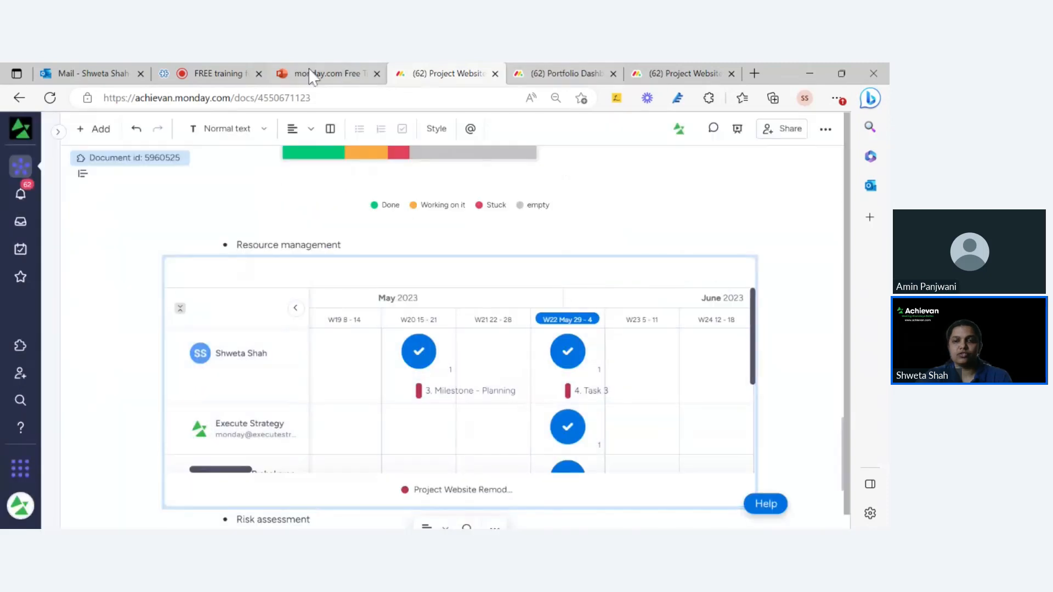
Add a plain paragraph line after the Stakeholder communication bullet.
{"action": "mouse_move", "coordinate": [641, 277]}
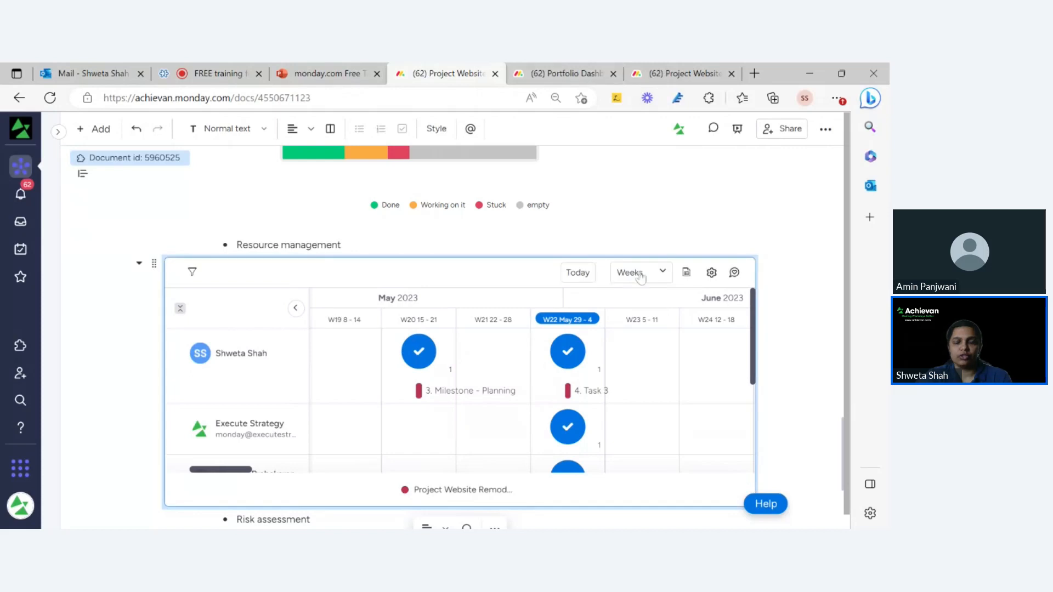
{"action": "scroll", "coordinate": [641, 270], "scroll_direction": "down", "scroll_amount": 4}
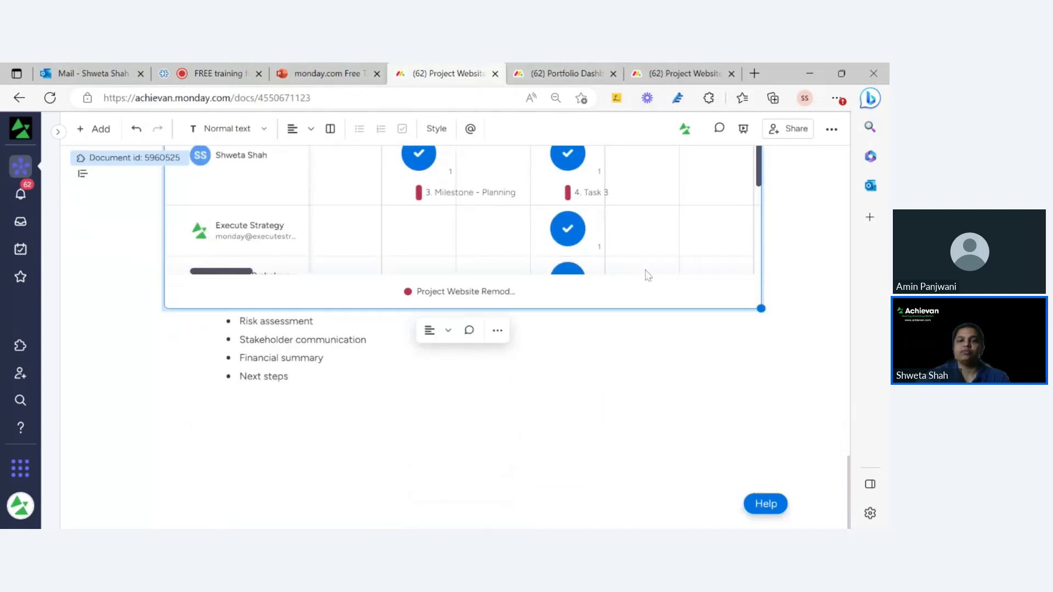
{"action": "scroll", "coordinate": [647, 275], "scroll_direction": "down", "scroll_amount": 5}
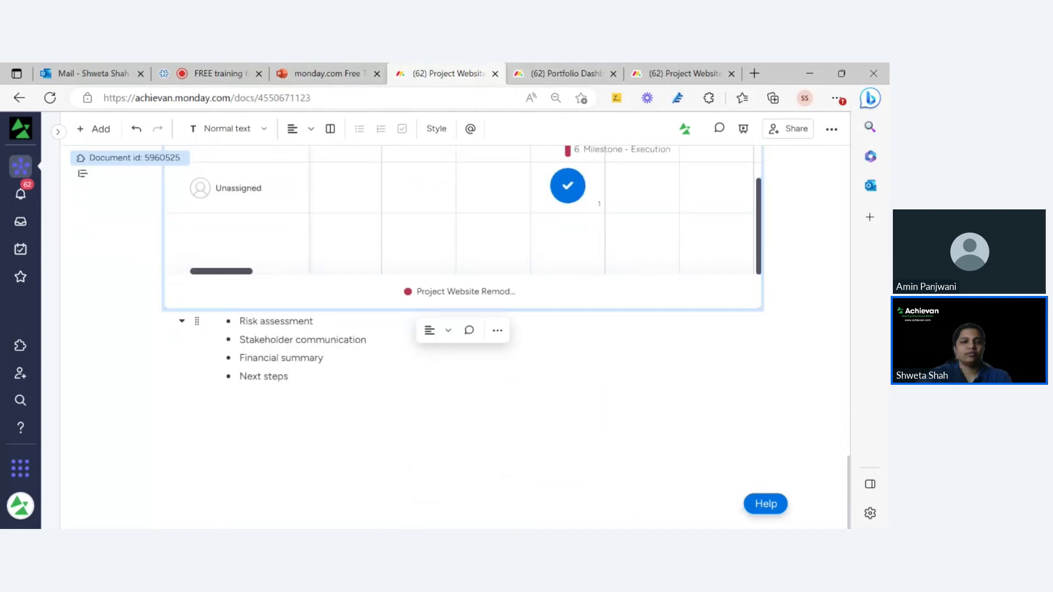
{"action": "scroll", "coordinate": [609, 301], "scroll_direction": "up", "scroll_amount": 4}
{"action": "scroll", "coordinate": [609, 302], "scroll_direction": "down", "scroll_amount": 3}
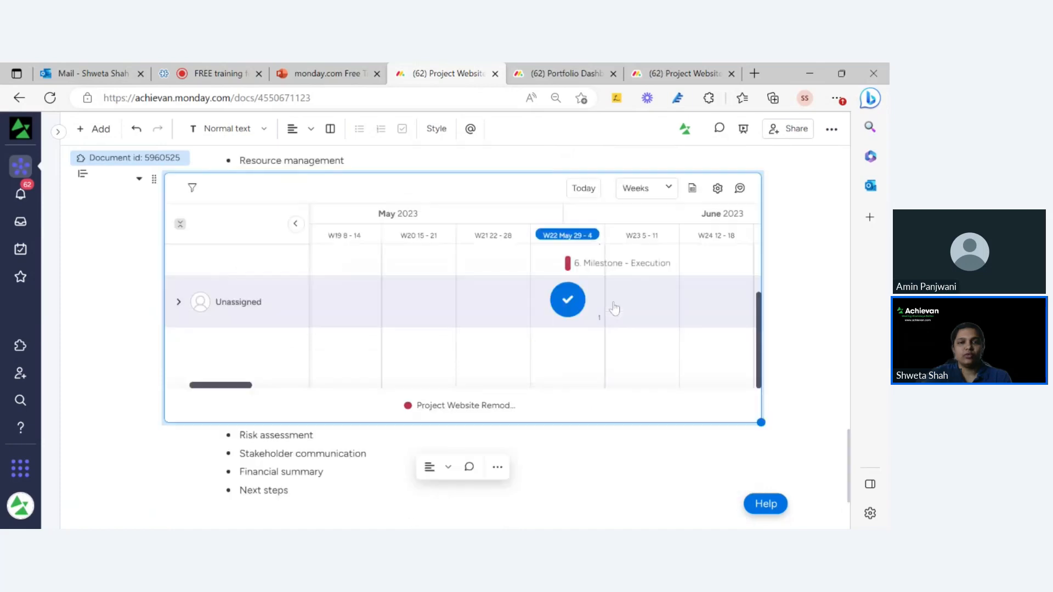
{"action": "left_click", "coordinate": [343, 377]}
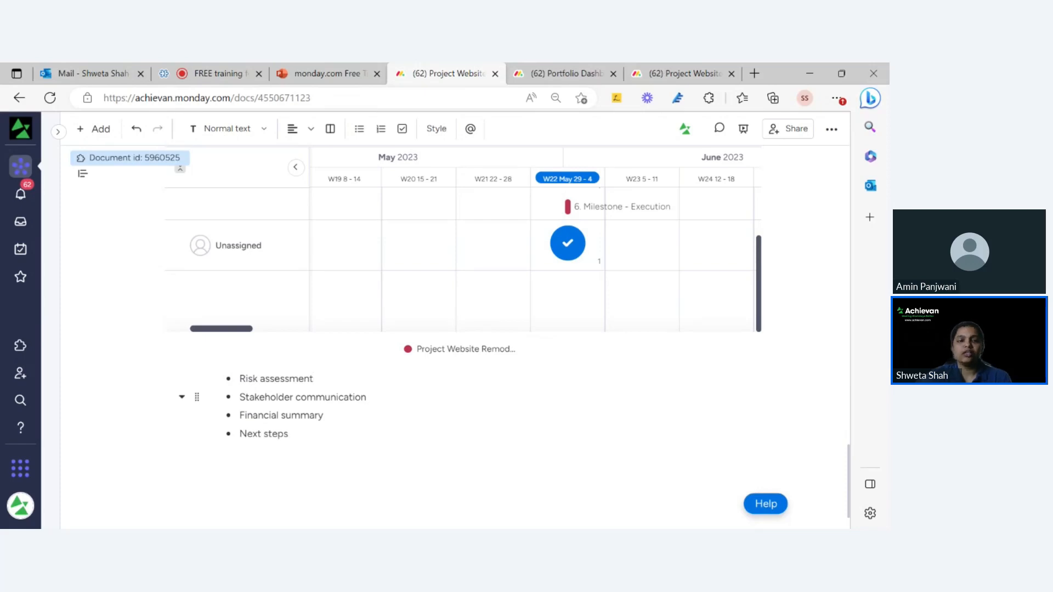
{"action": "left_click", "coordinate": [366, 397]}
{"action": "key", "text": "Return"}
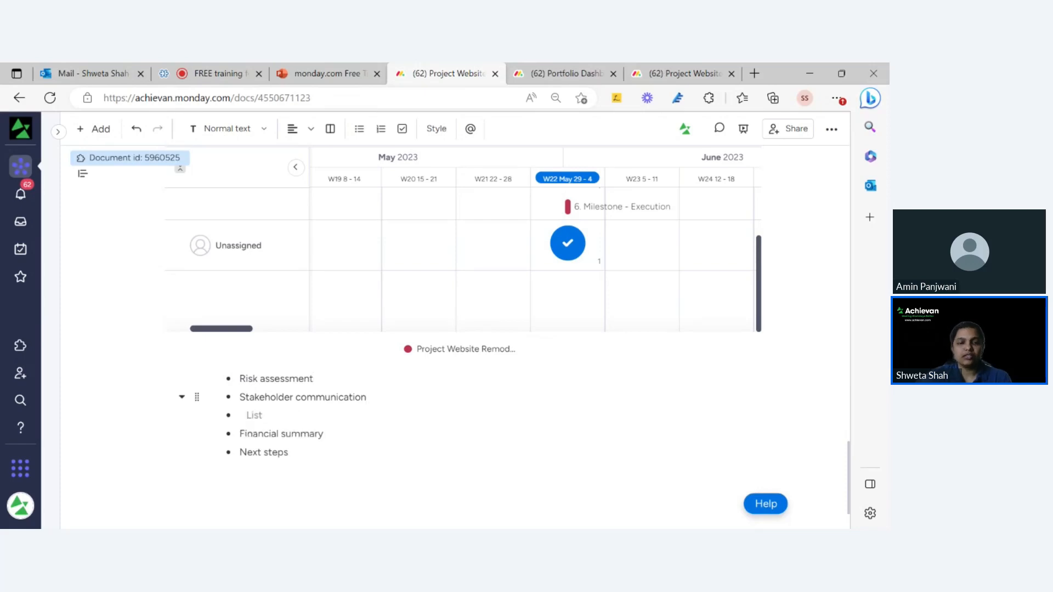
{"action": "key", "text": "BackSpace"}
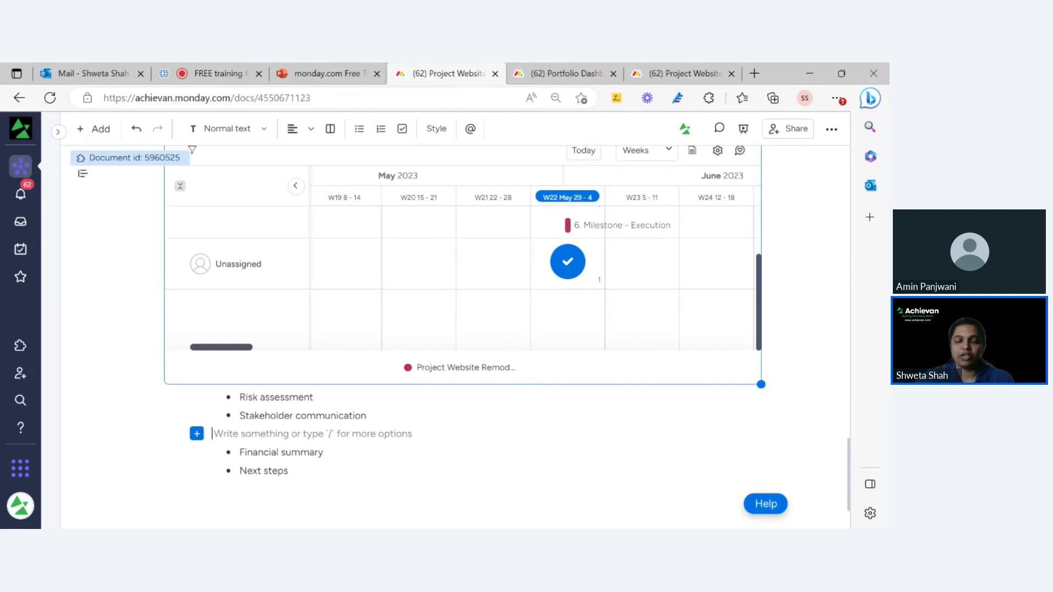
Place the cursor at the end of the Next steps bullet.
{"action": "scroll", "coordinate": [274, 416], "scroll_direction": "down", "scroll_amount": 1}
{"action": "left_click", "coordinate": [324, 396]}
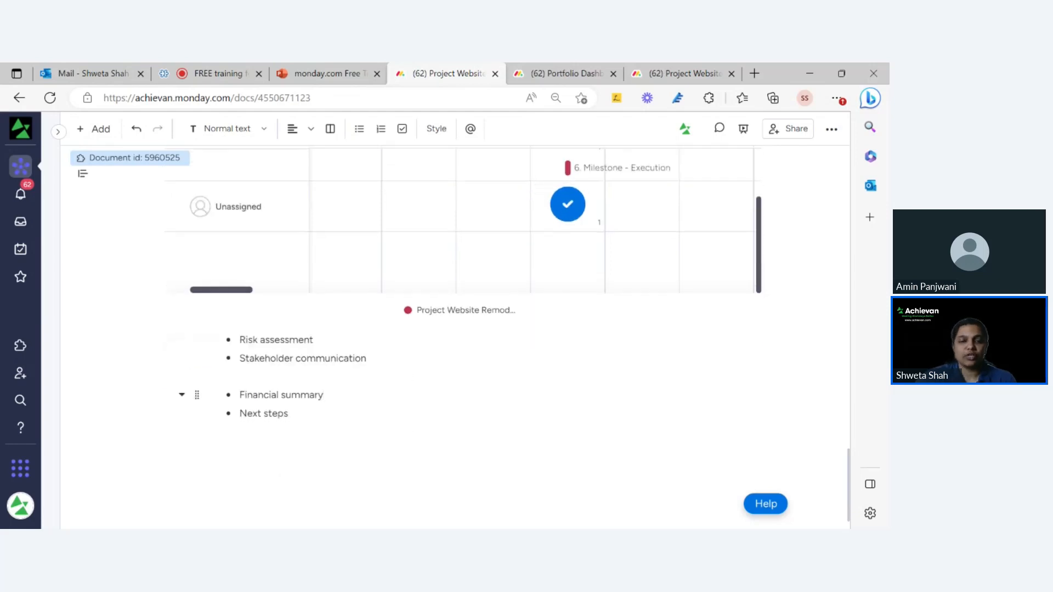
{"action": "scroll", "coordinate": [384, 383], "scroll_direction": "up", "scroll_amount": 3}
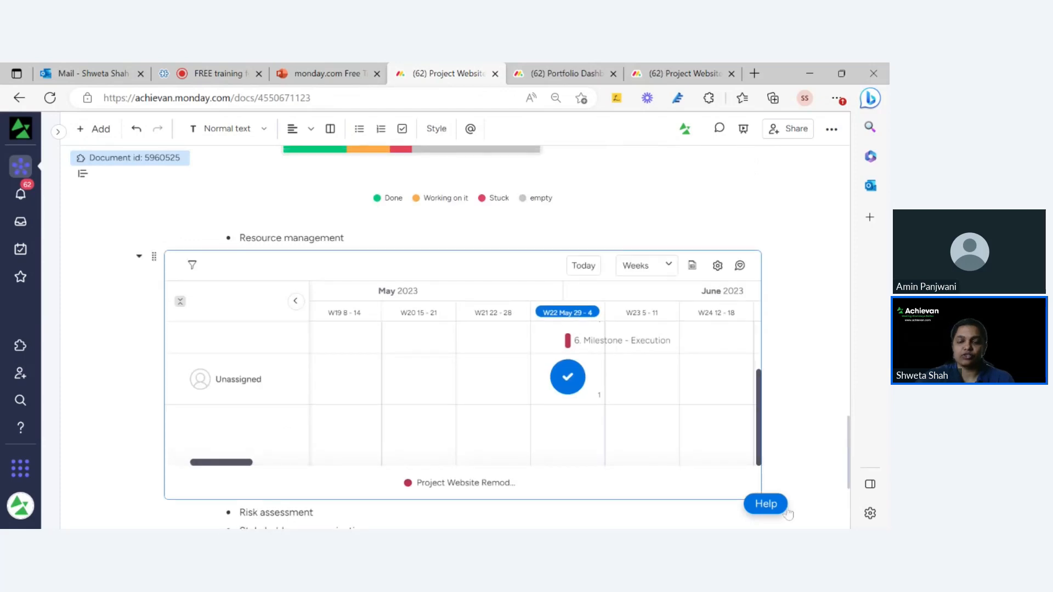
{"action": "scroll", "coordinate": [855, 509], "scroll_direction": "down", "scroll_amount": 4}
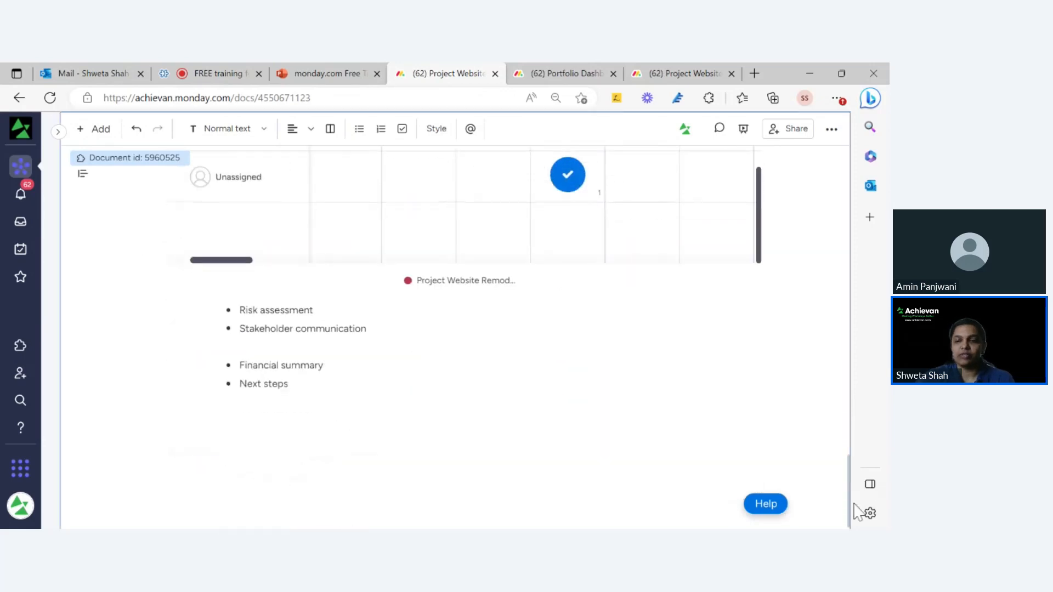
{"action": "left_click", "coordinate": [289, 384]}
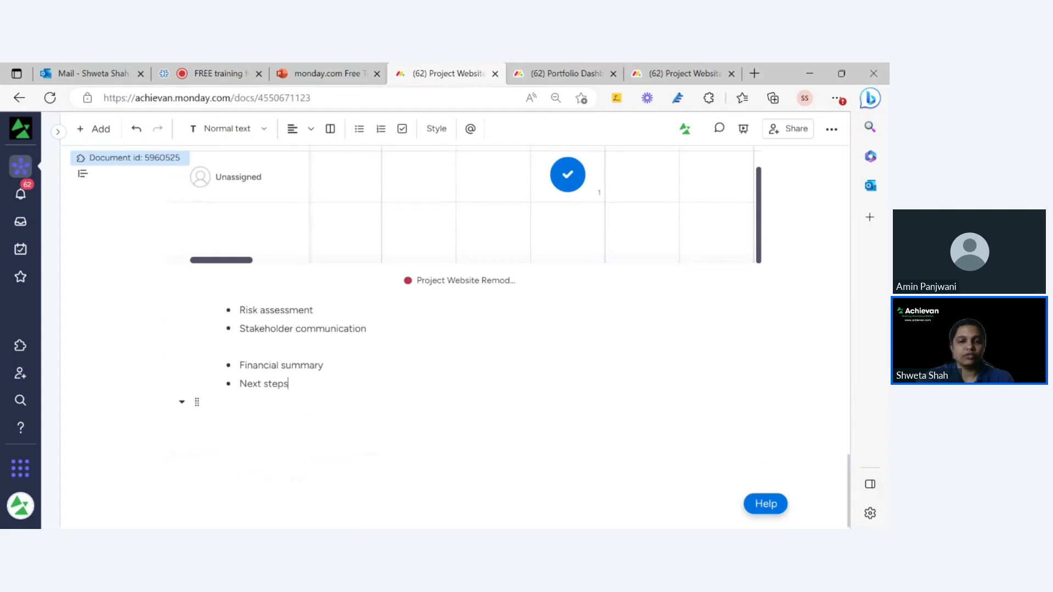
{"action": "scroll", "coordinate": [307, 384], "scroll_direction": "up", "scroll_amount": 5}
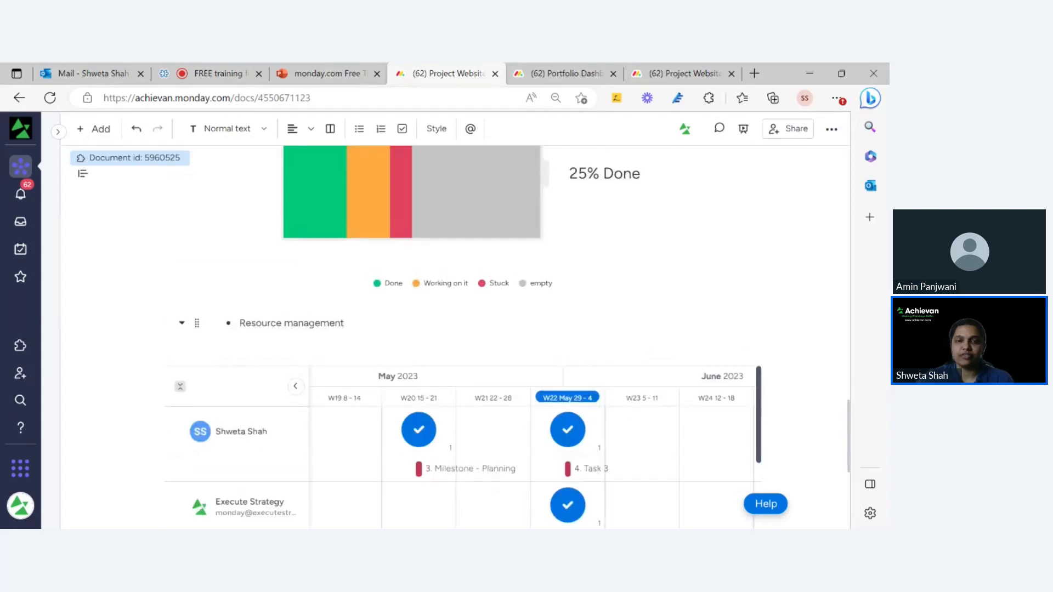
{"action": "scroll", "coordinate": [592, 298], "scroll_direction": "up", "scroll_amount": 10}
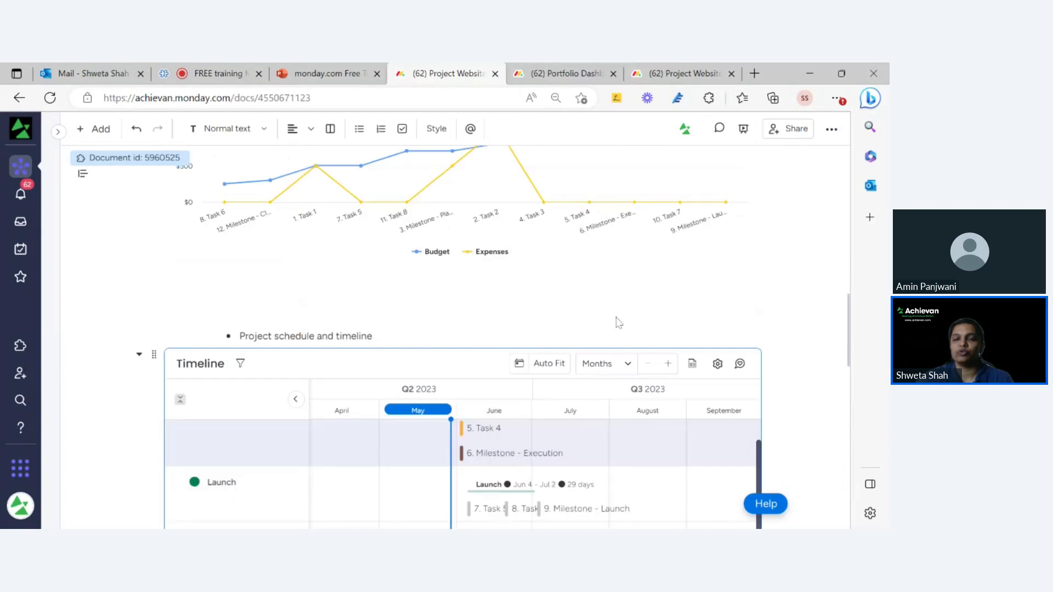
{"action": "scroll", "coordinate": [619, 323], "scroll_direction": "up", "scroll_amount": 10}
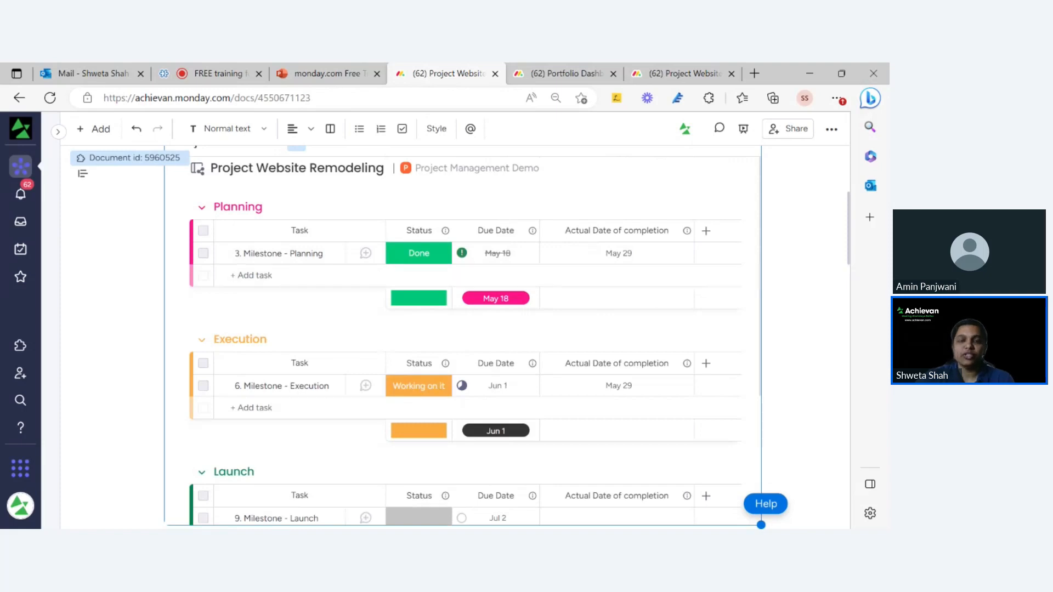
{"action": "left_click_drag", "start_coordinate": [852, 212], "coordinate": [852, 165]}
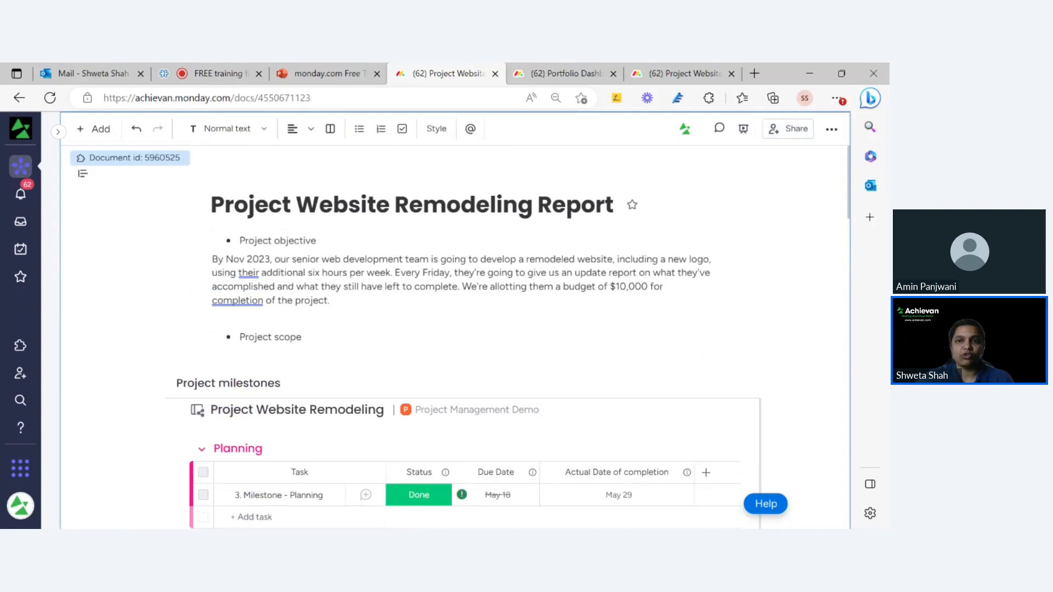
{"action": "left_click", "coordinate": [749, 138]}
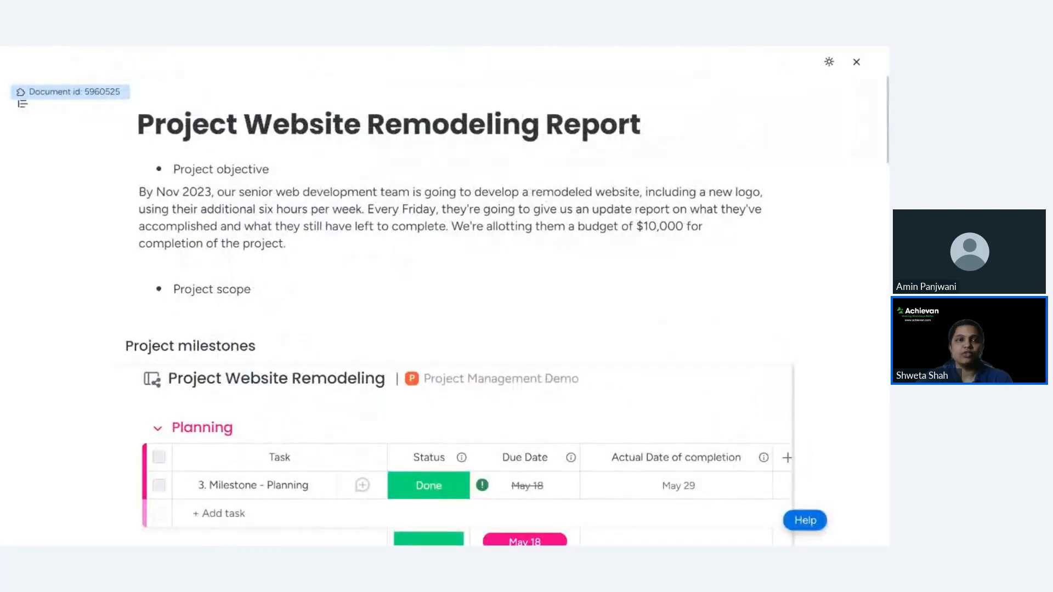
{"action": "left_click", "coordinate": [828, 61]}
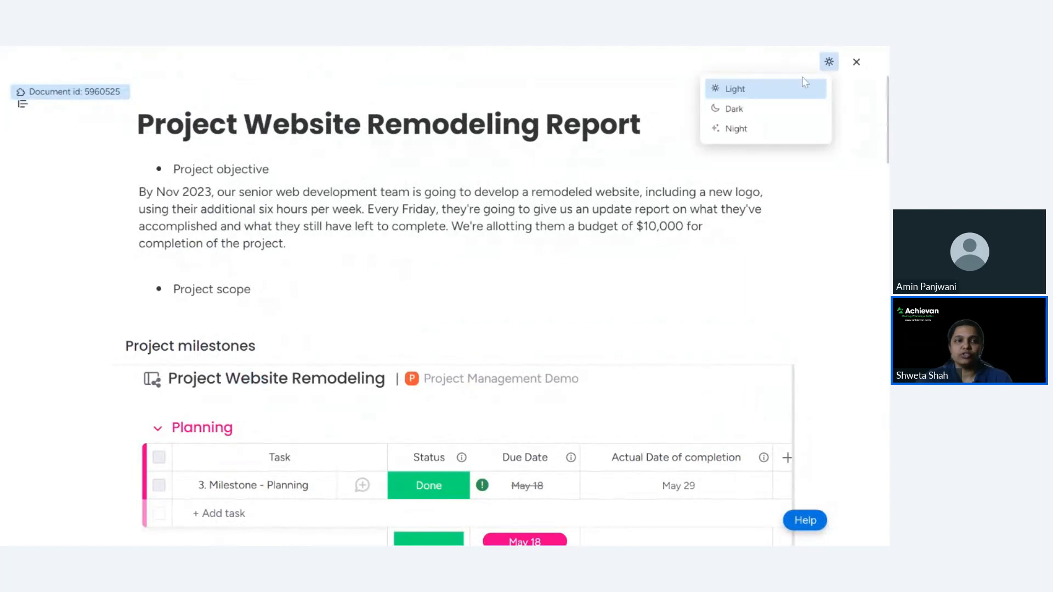
{"action": "left_click", "coordinate": [762, 93]}
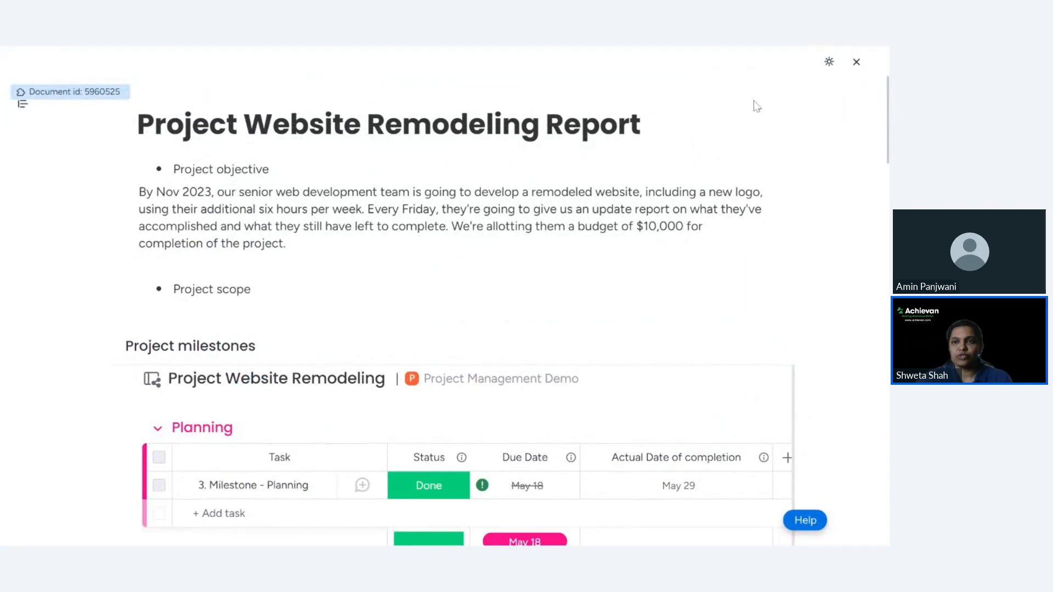
{"action": "left_click", "coordinate": [829, 65]}
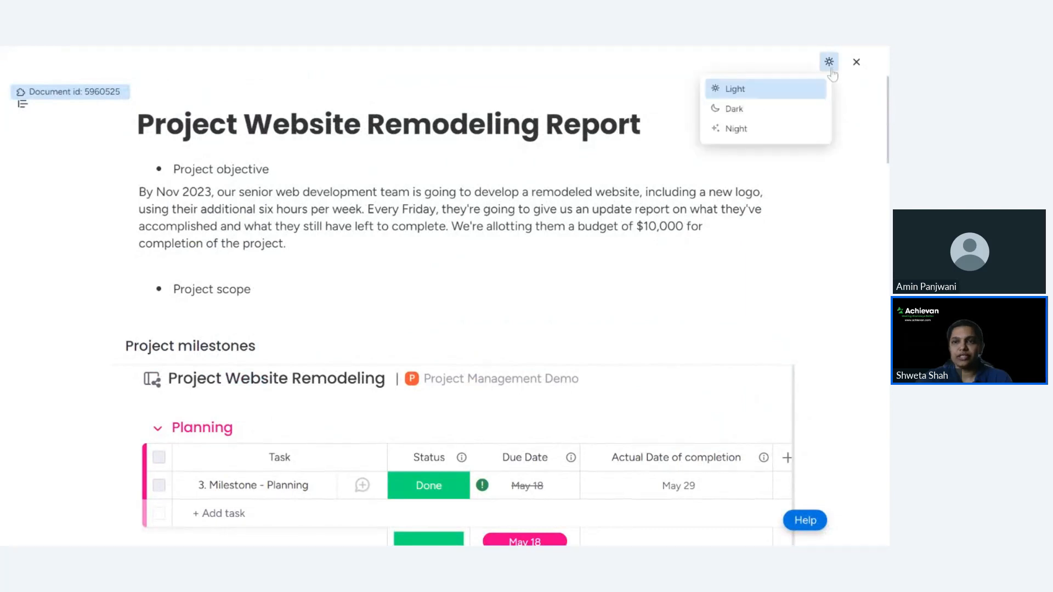
{"action": "left_click", "coordinate": [769, 110]}
{"action": "scroll", "coordinate": [671, 246], "scroll_direction": "down", "scroll_amount": 10}
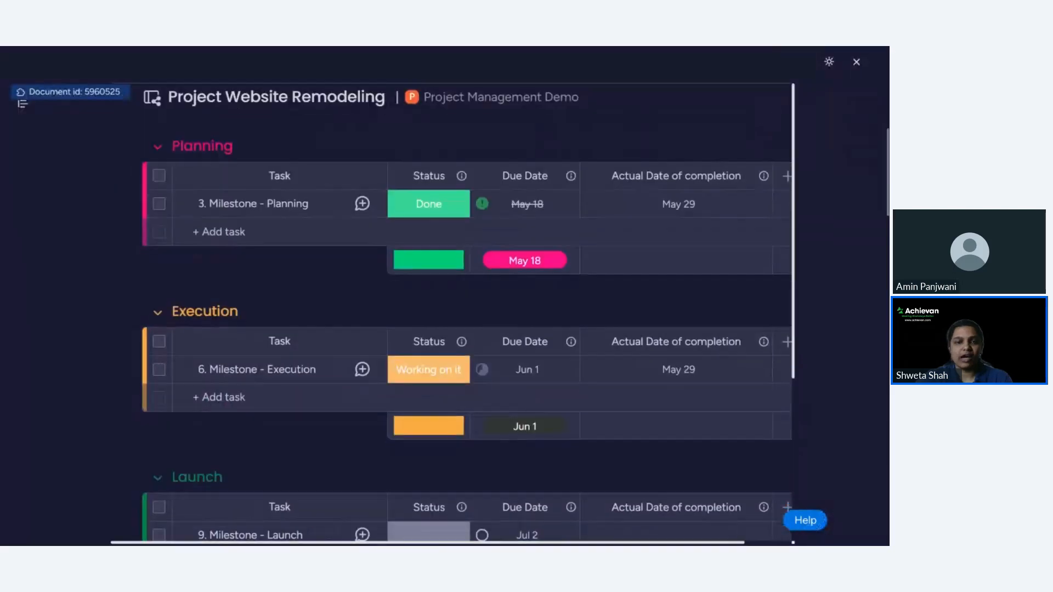
{"action": "scroll", "coordinate": [670, 251], "scroll_direction": "up", "scroll_amount": 5}
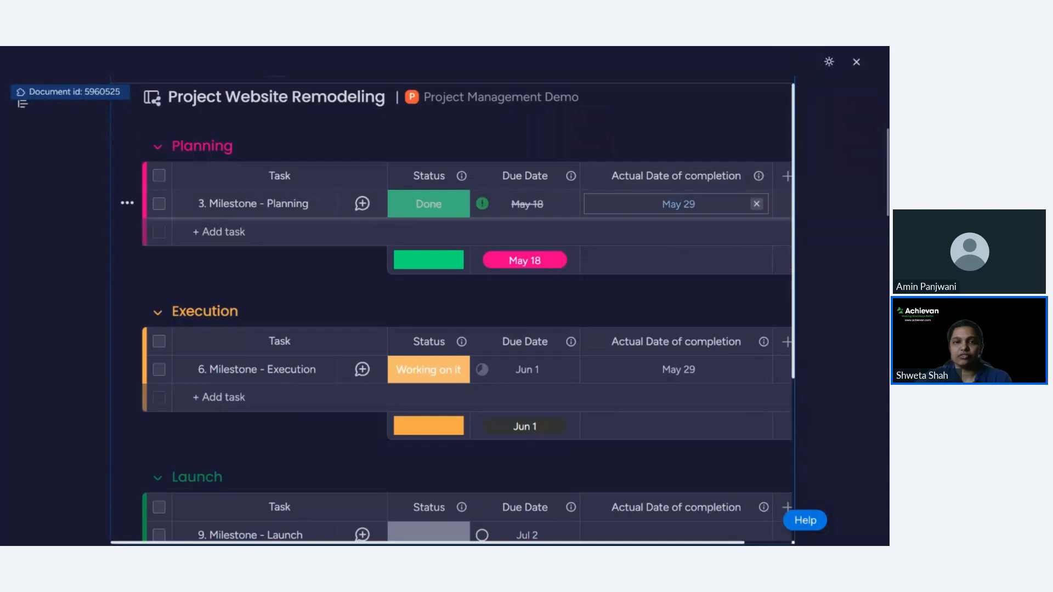
{"action": "scroll", "coordinate": [628, 218], "scroll_direction": "down", "scroll_amount": 5}
{"action": "scroll", "coordinate": [627, 218], "scroll_direction": "up", "scroll_amount": 5}
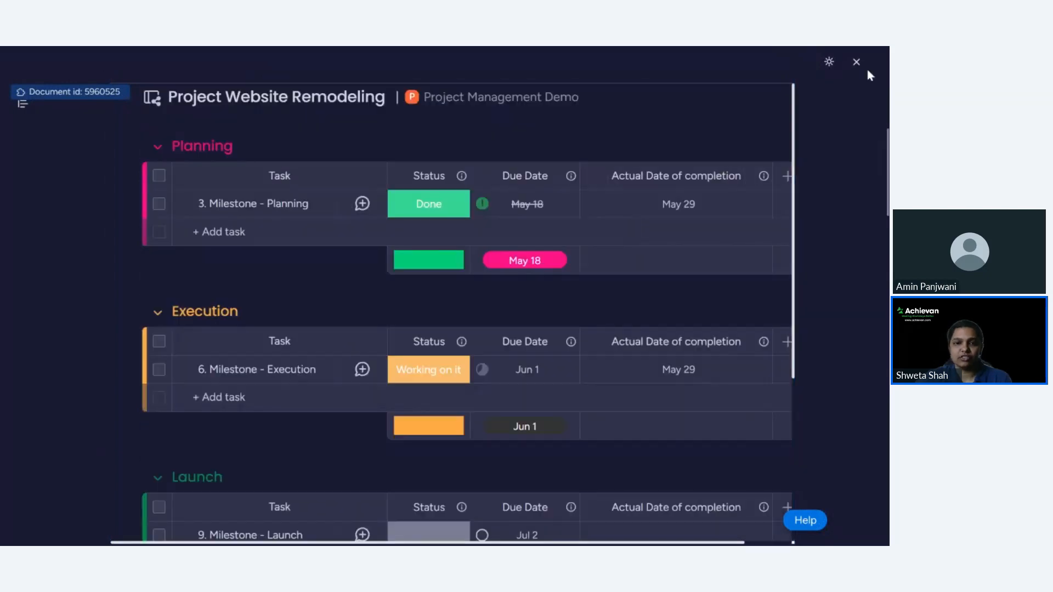
{"action": "left_click", "coordinate": [828, 62]}
{"action": "left_click", "coordinate": [754, 131]}
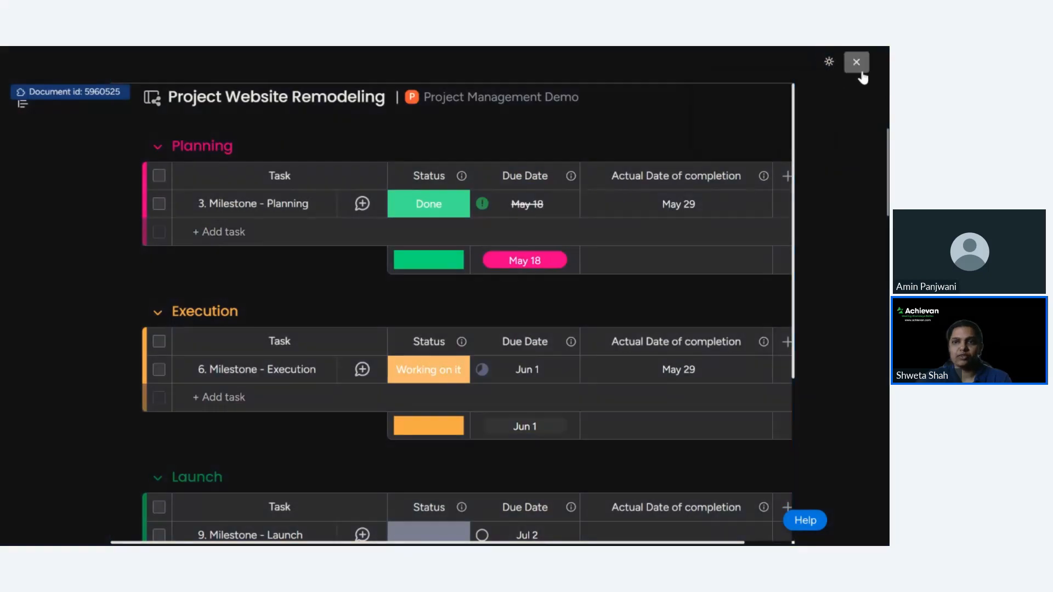
{"action": "left_click", "coordinate": [829, 62]}
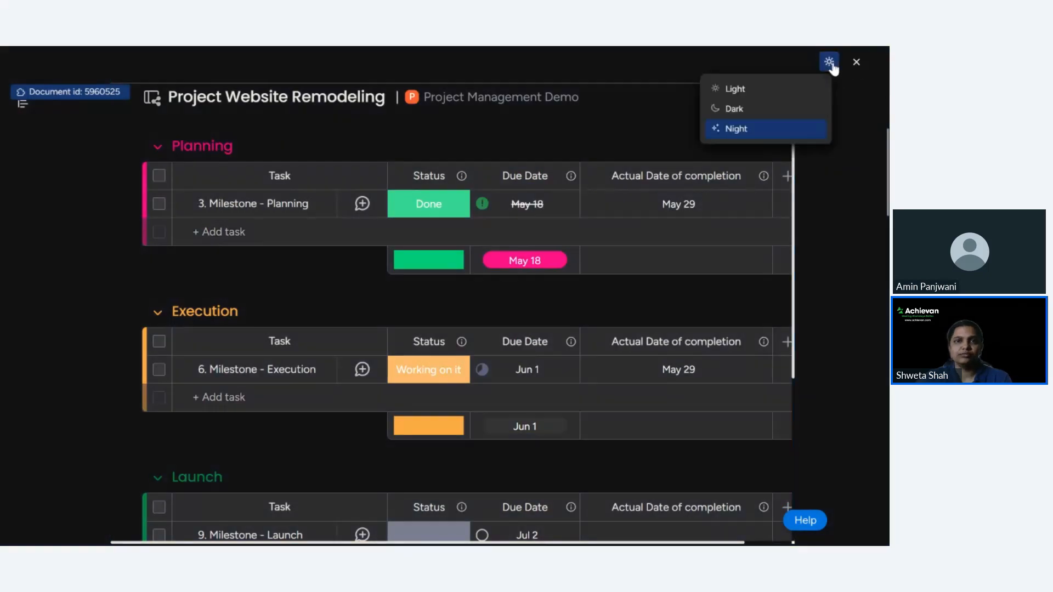
{"action": "left_click", "coordinate": [740, 96]}
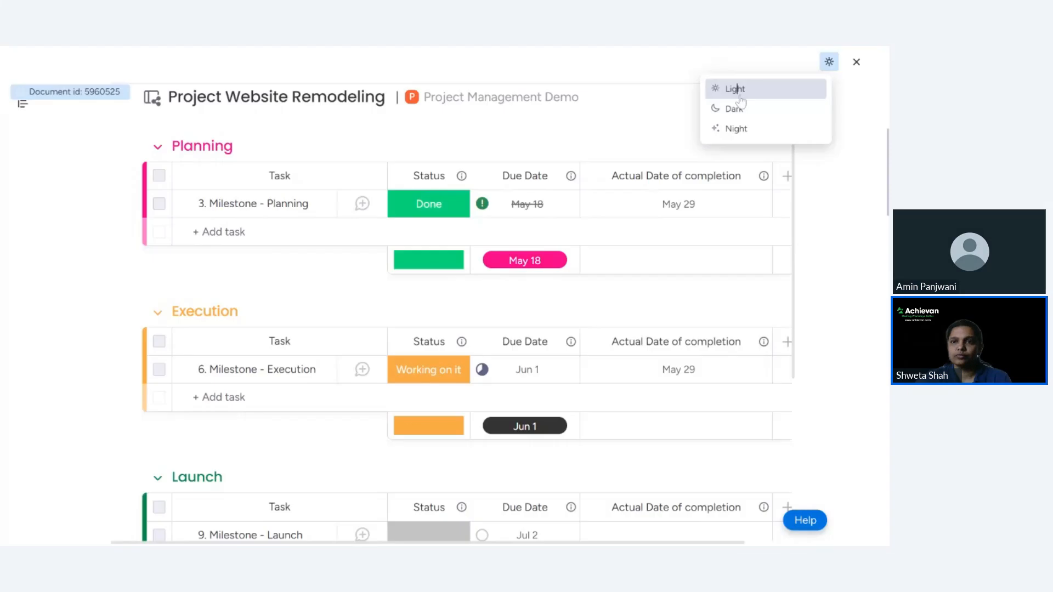
{"action": "left_click", "coordinate": [854, 64]}
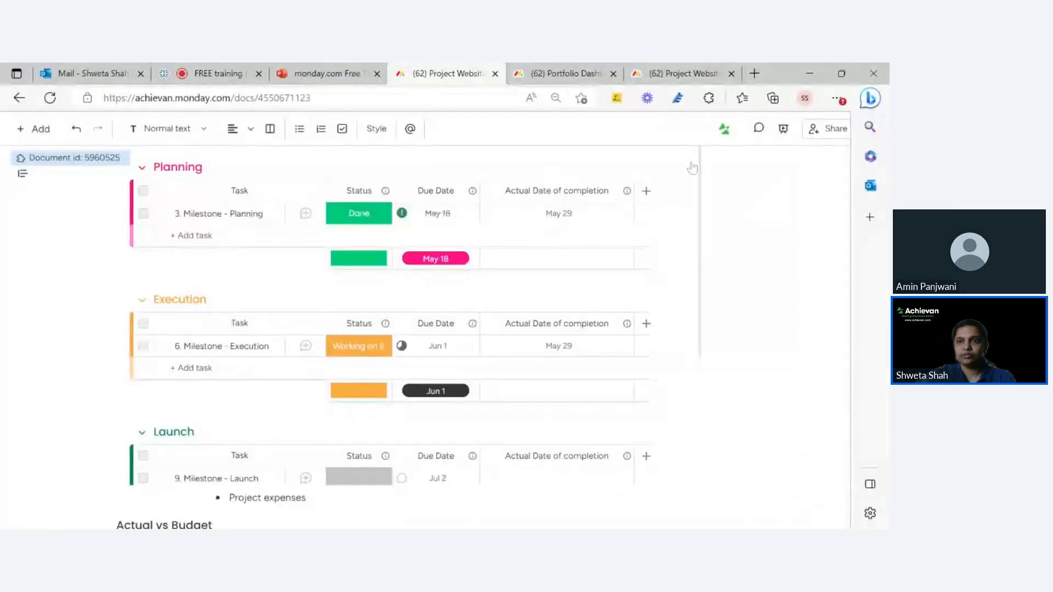
{"action": "scroll", "coordinate": [463, 329], "scroll_direction": "up", "scroll_amount": 5}
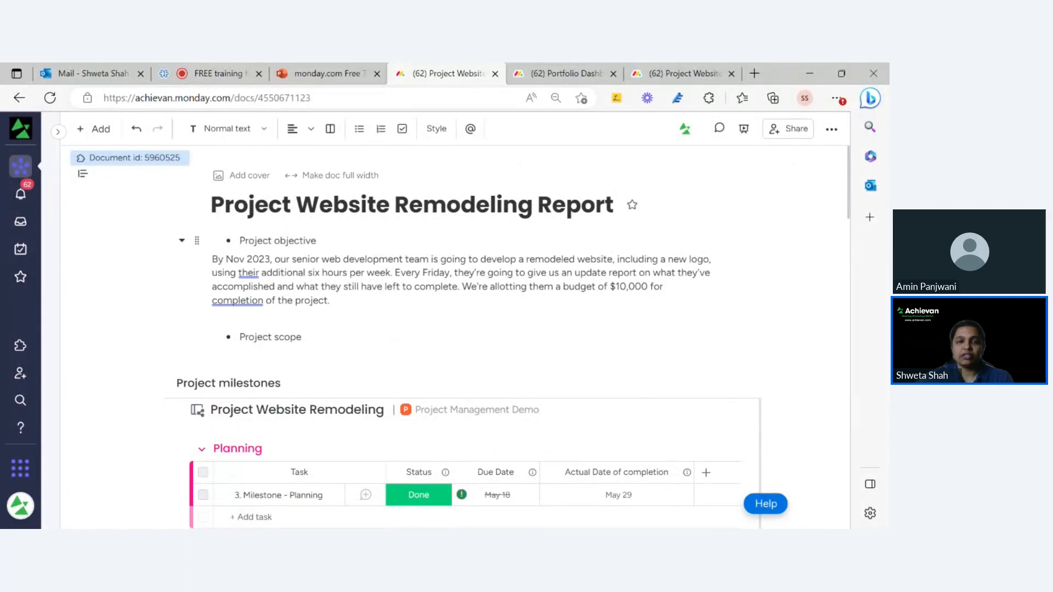
{"action": "scroll", "coordinate": [463, 329], "scroll_direction": "down", "scroll_amount": 3}
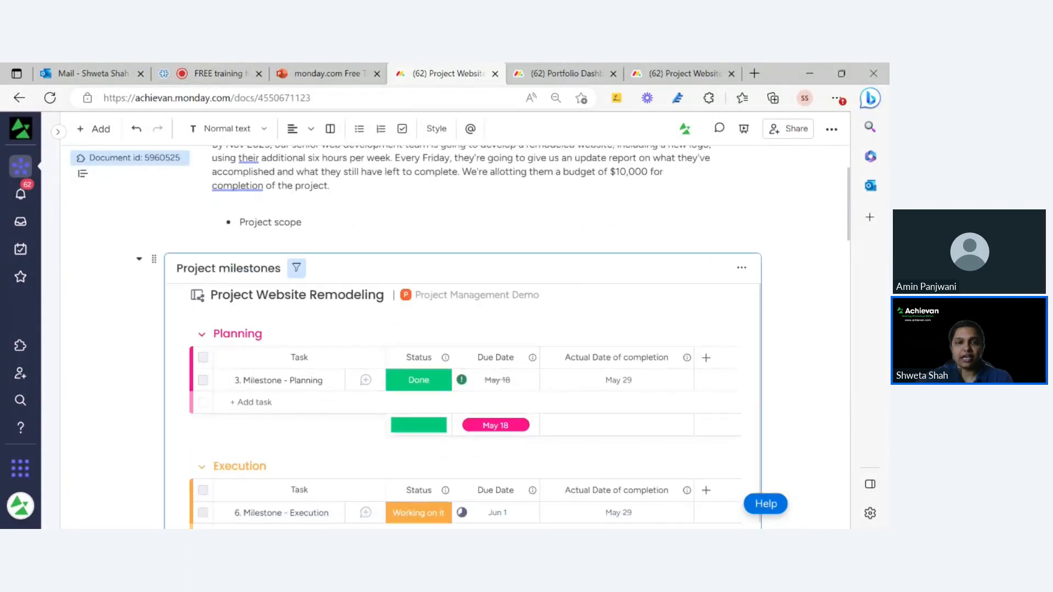
{"action": "scroll", "coordinate": [378, 324], "scroll_direction": "up", "scroll_amount": 3}
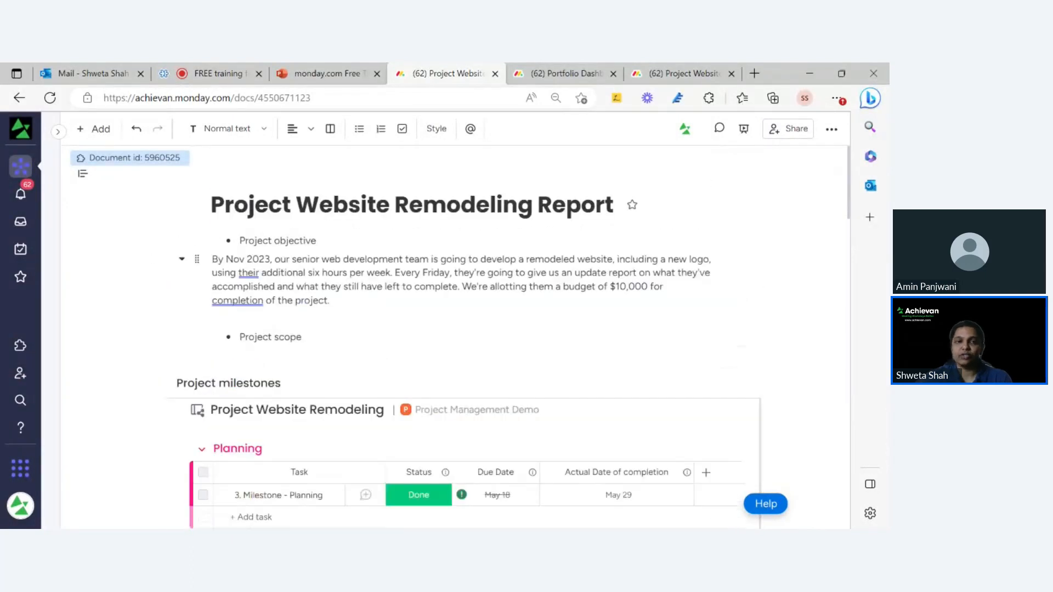
{"action": "scroll", "coordinate": [548, 377], "scroll_direction": "down", "scroll_amount": 4}
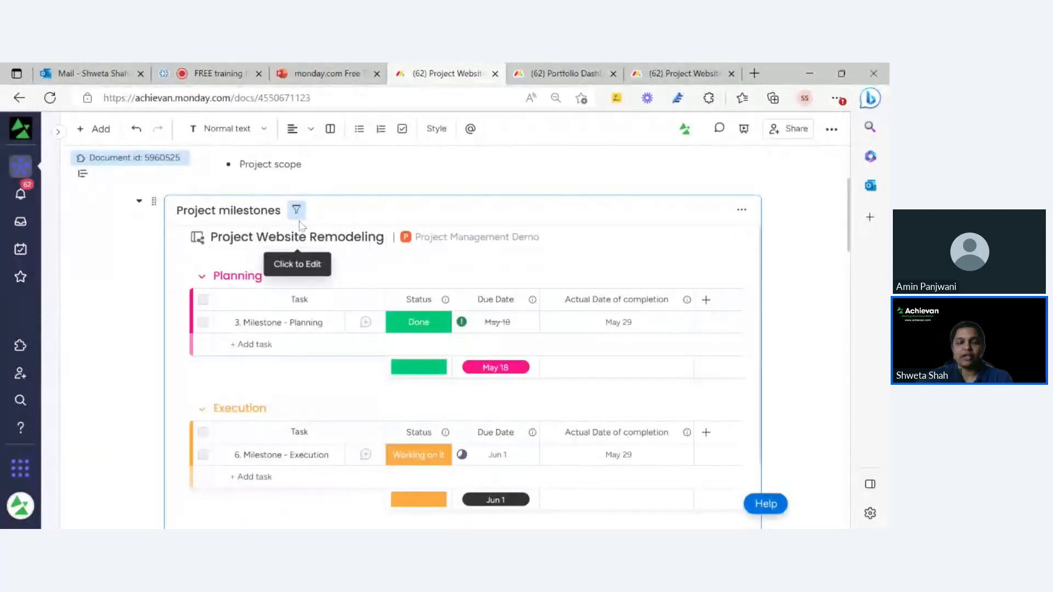
{"action": "scroll", "coordinate": [334, 297], "scroll_direction": "down", "scroll_amount": 3}
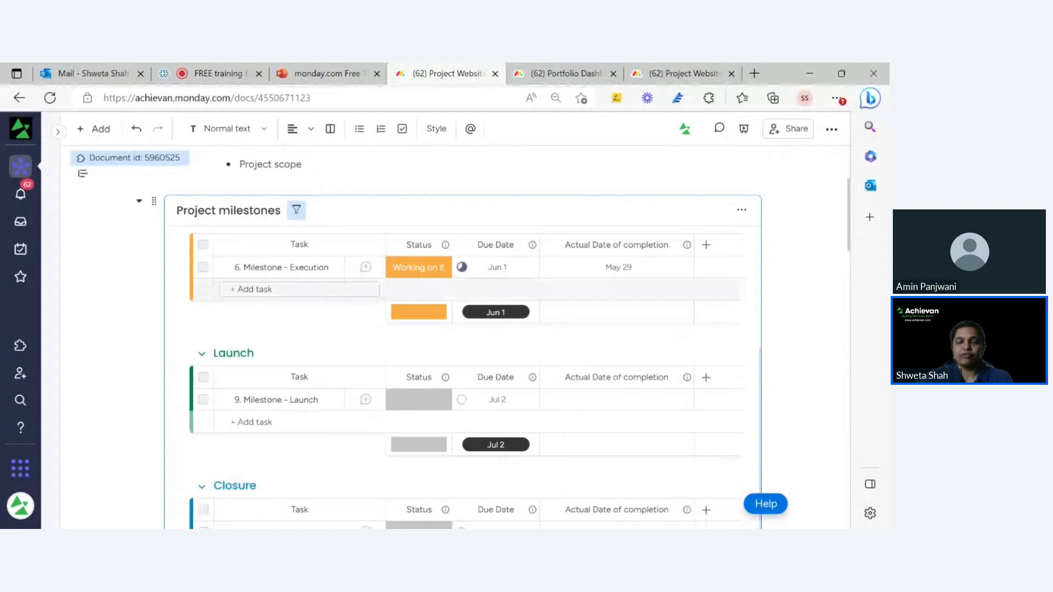
{"action": "scroll", "coordinate": [336, 298], "scroll_direction": "down", "scroll_amount": 1}
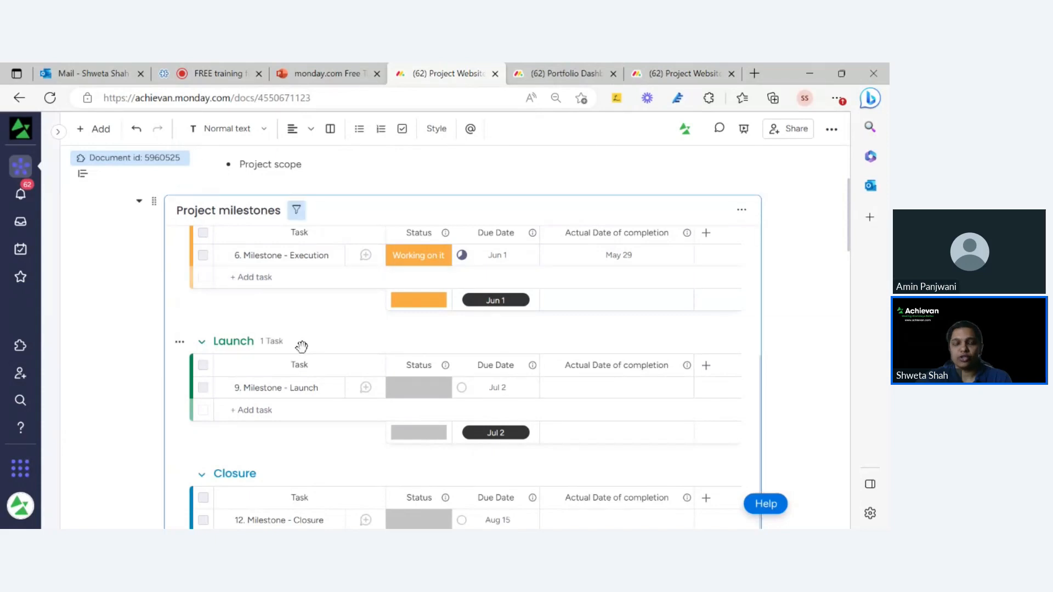
{"action": "scroll", "coordinate": [652, 307], "scroll_direction": "up", "scroll_amount": 4}
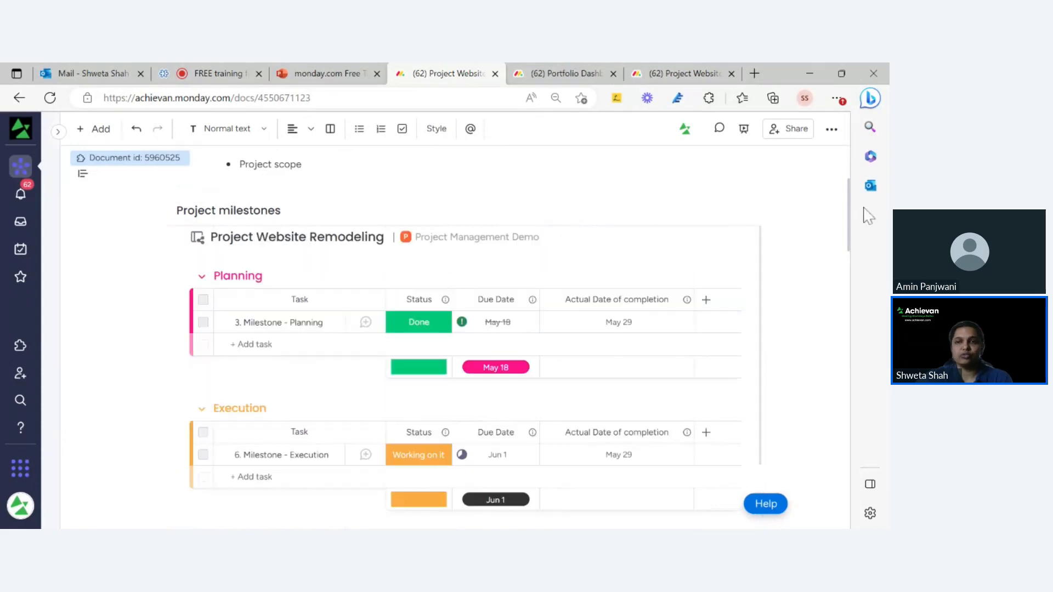
{"action": "scroll", "coordinate": [849, 211], "scroll_direction": "up", "scroll_amount": 3}
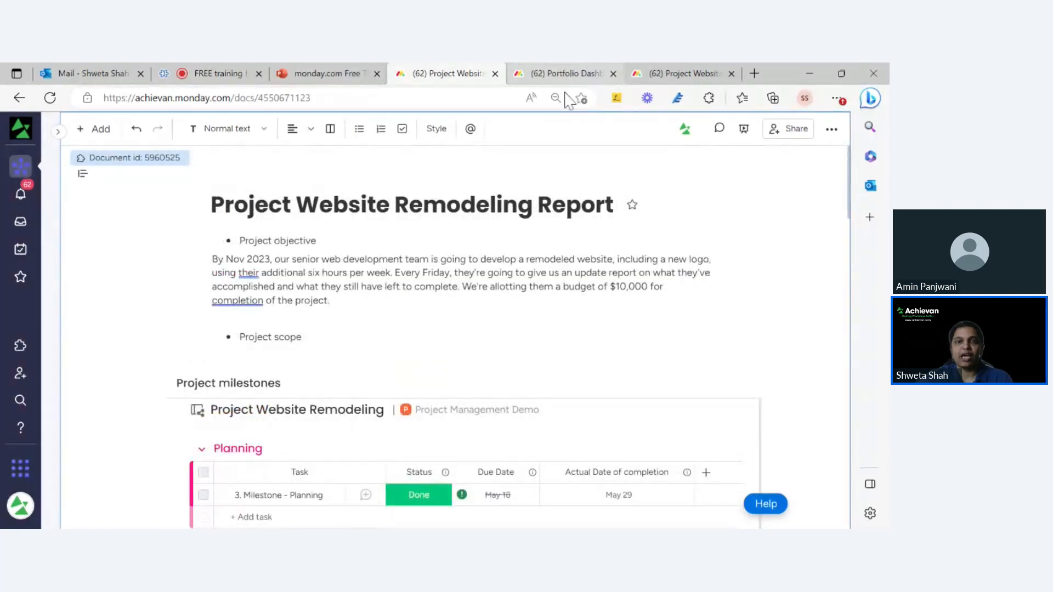
{"action": "scroll", "coordinate": [455, 329], "scroll_direction": "down", "scroll_amount": 3}
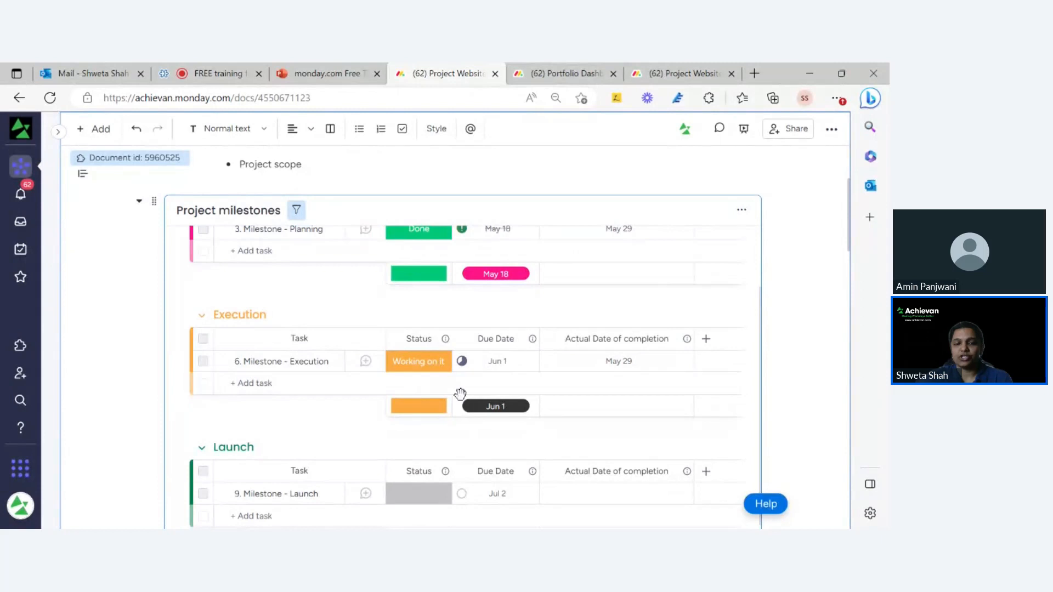
{"action": "scroll", "coordinate": [463, 384], "scroll_direction": "up", "scroll_amount": 2}
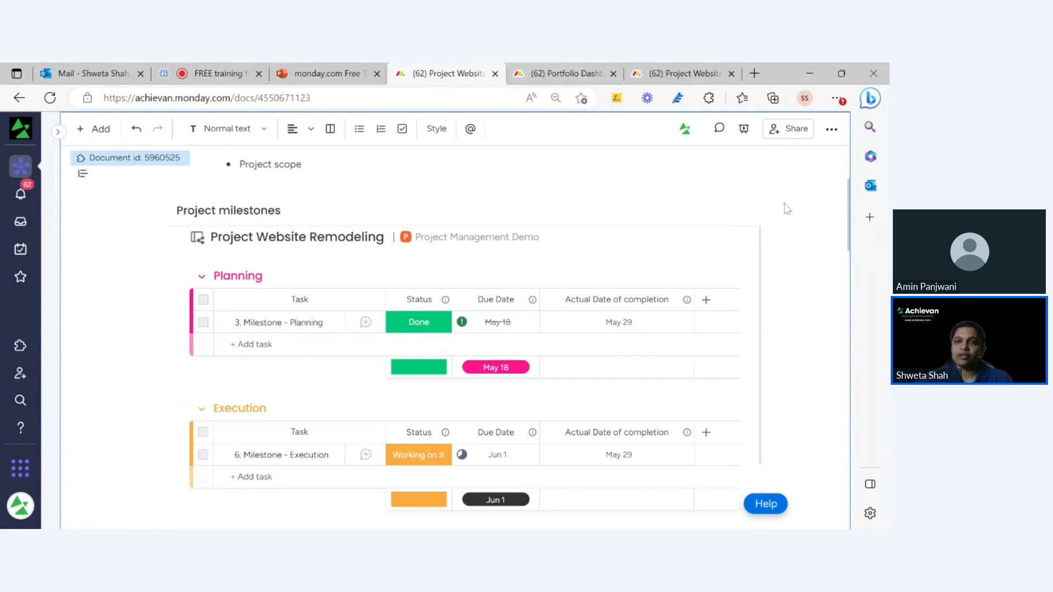
{"action": "left_click", "coordinate": [720, 130]}
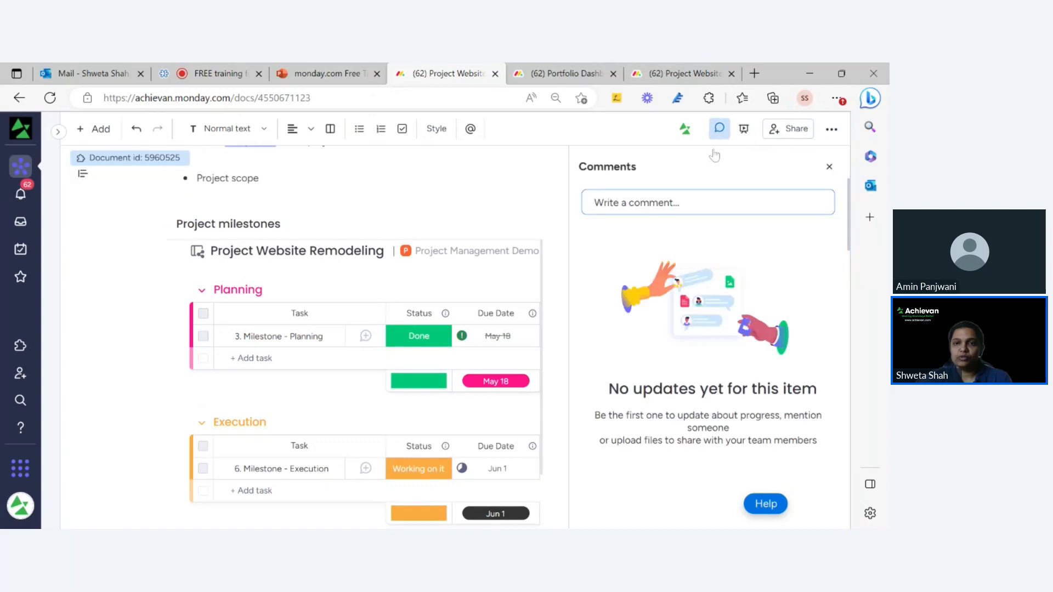
{"action": "left_click", "coordinate": [658, 202]}
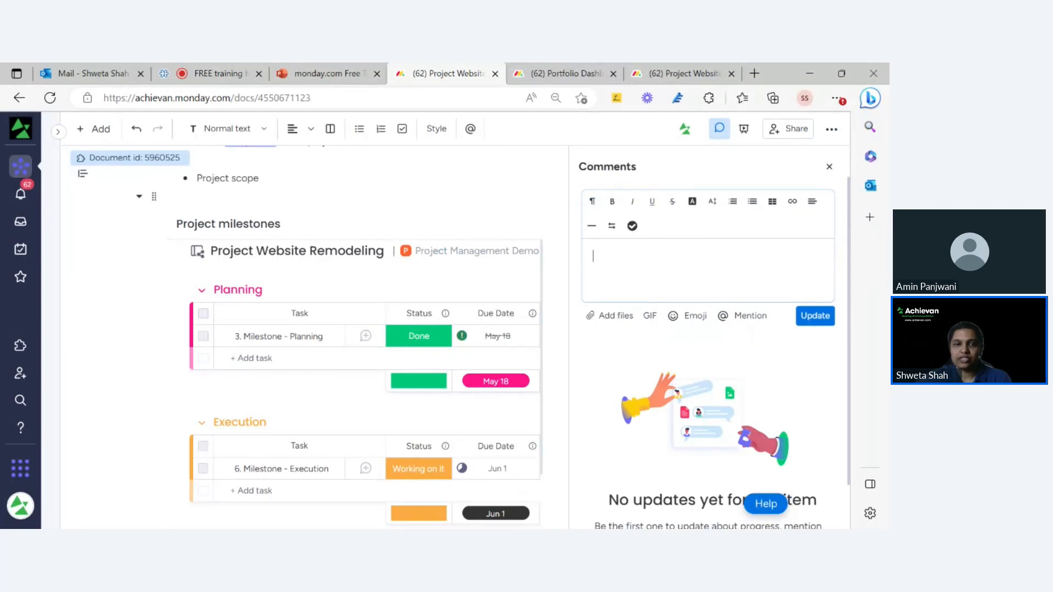
{"action": "scroll", "coordinate": [290, 206], "scroll_direction": "up", "scroll_amount": 1}
{"action": "scroll", "coordinate": [291, 205], "scroll_direction": "up", "scroll_amount": 2}
{"action": "scroll", "coordinate": [291, 206], "scroll_direction": "down", "scroll_amount": 2}
{"action": "scroll", "coordinate": [290, 205], "scroll_direction": "up", "scroll_amount": 3}
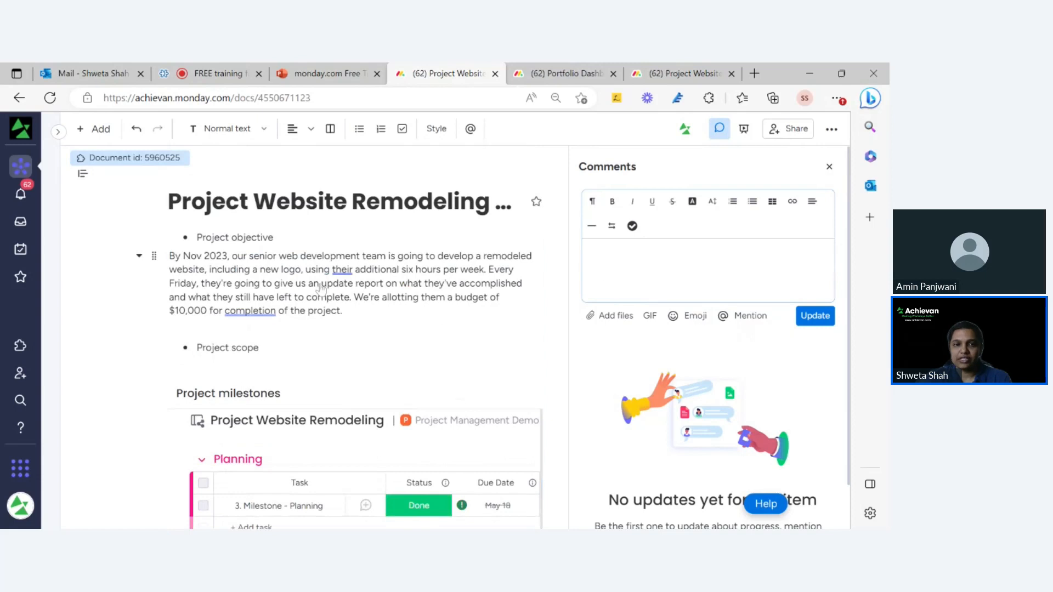
{"action": "scroll", "coordinate": [295, 289], "scroll_direction": "down", "scroll_amount": 3}
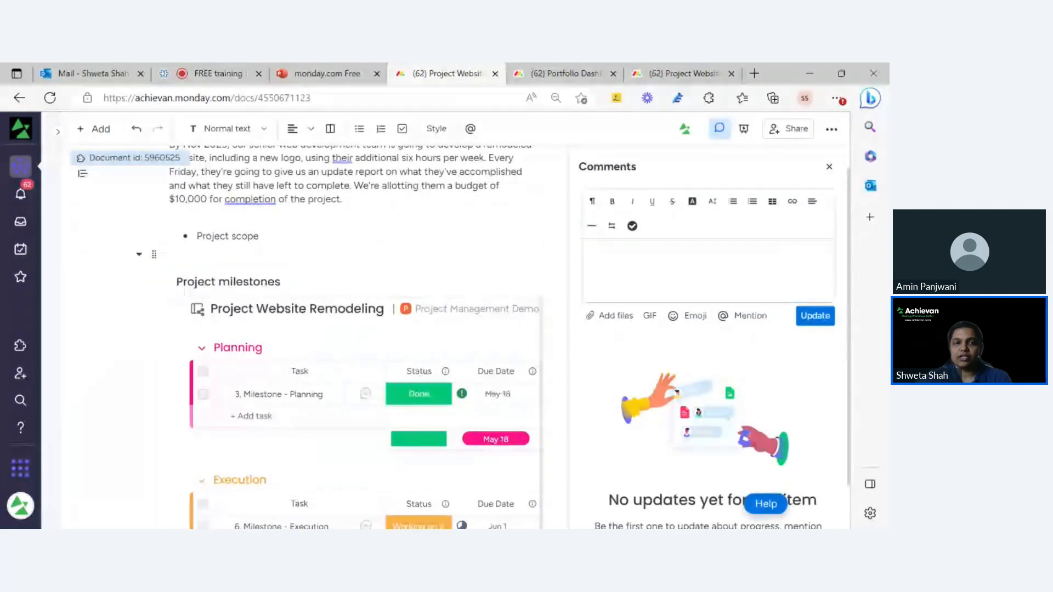
{"action": "left_click", "coordinate": [628, 274]}
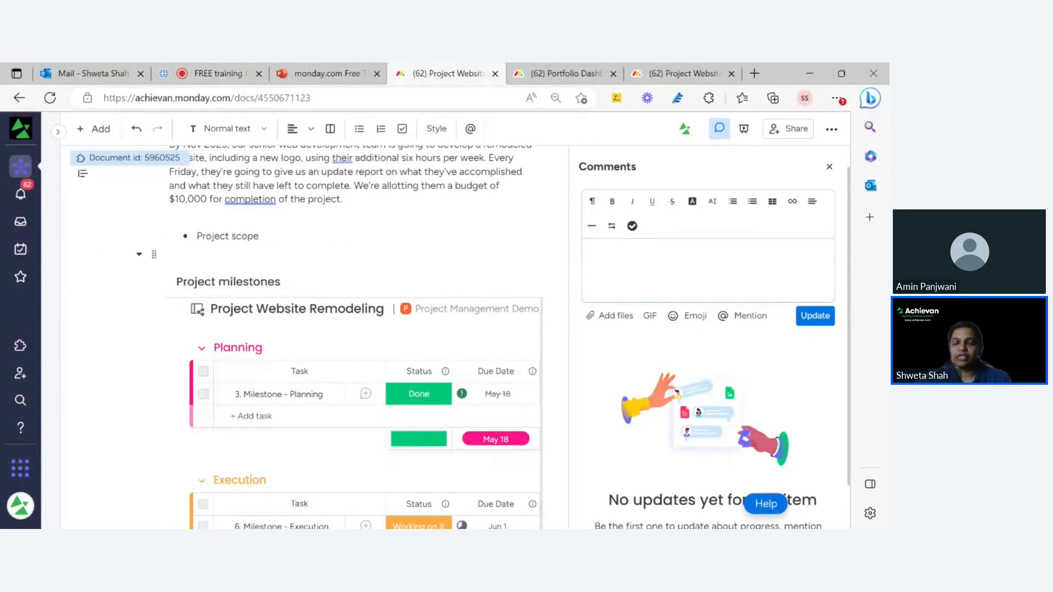
{"action": "left_click", "coordinate": [395, 281]}
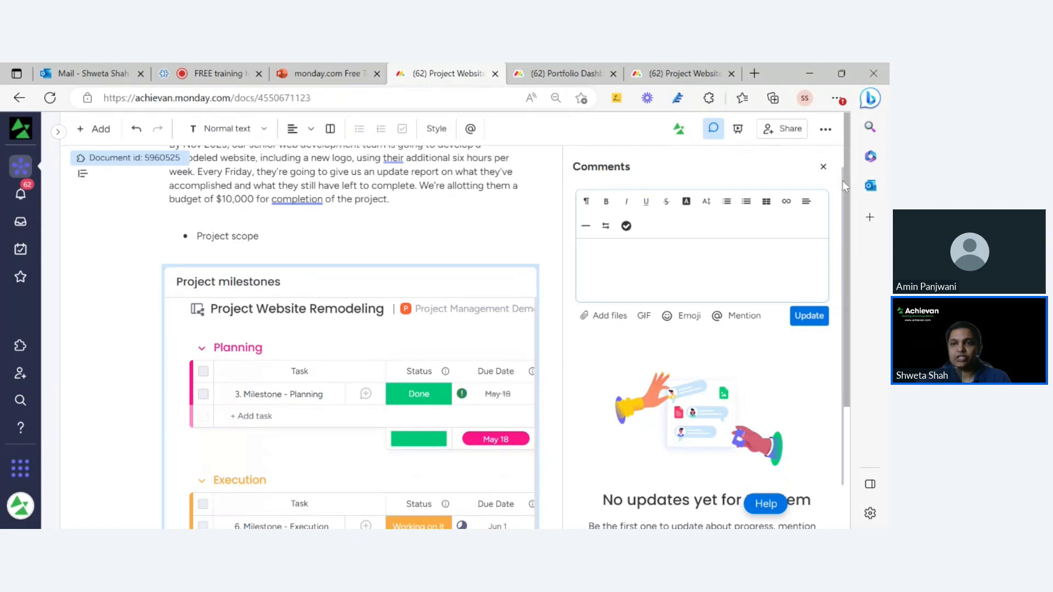
{"action": "left_click_drag", "start_coordinate": [845, 181], "coordinate": [844, 135]}
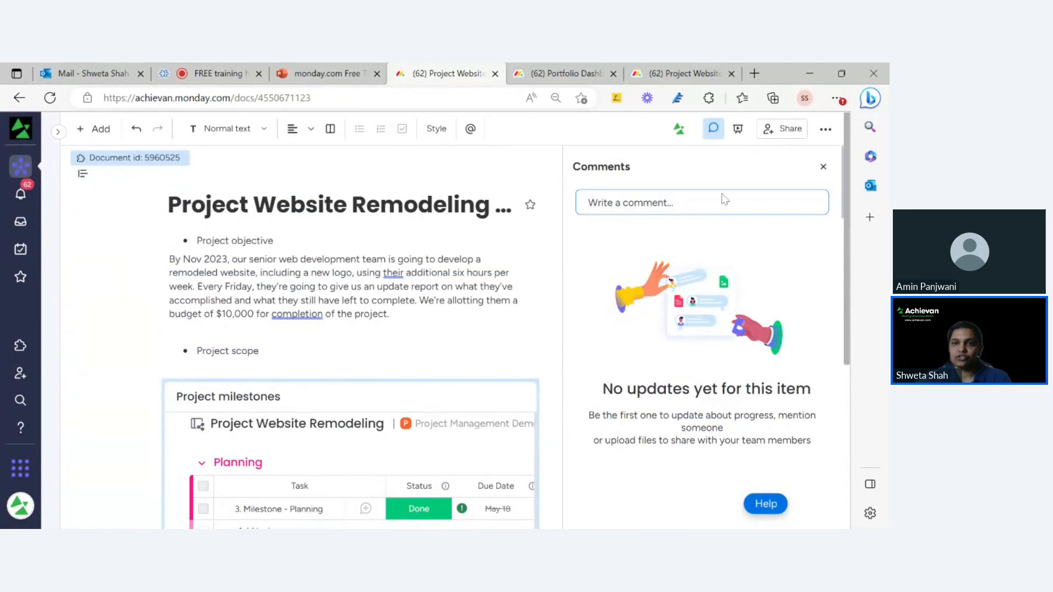
{"action": "left_click", "coordinate": [682, 202]}
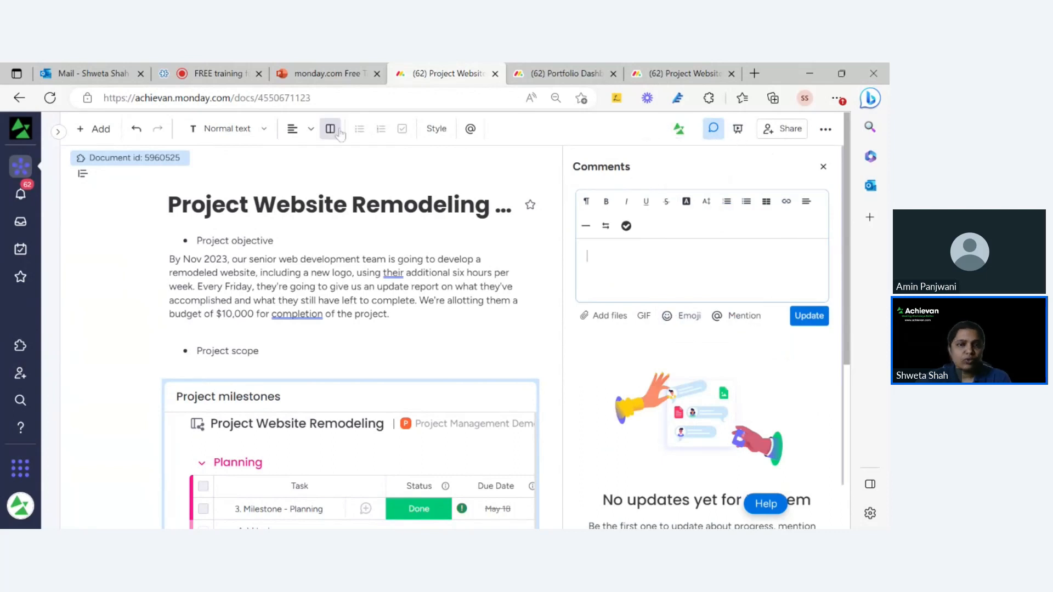
Enable a cover image and apply the security-camera photo from the monday.com library.
{"action": "left_click", "coordinate": [446, 140]}
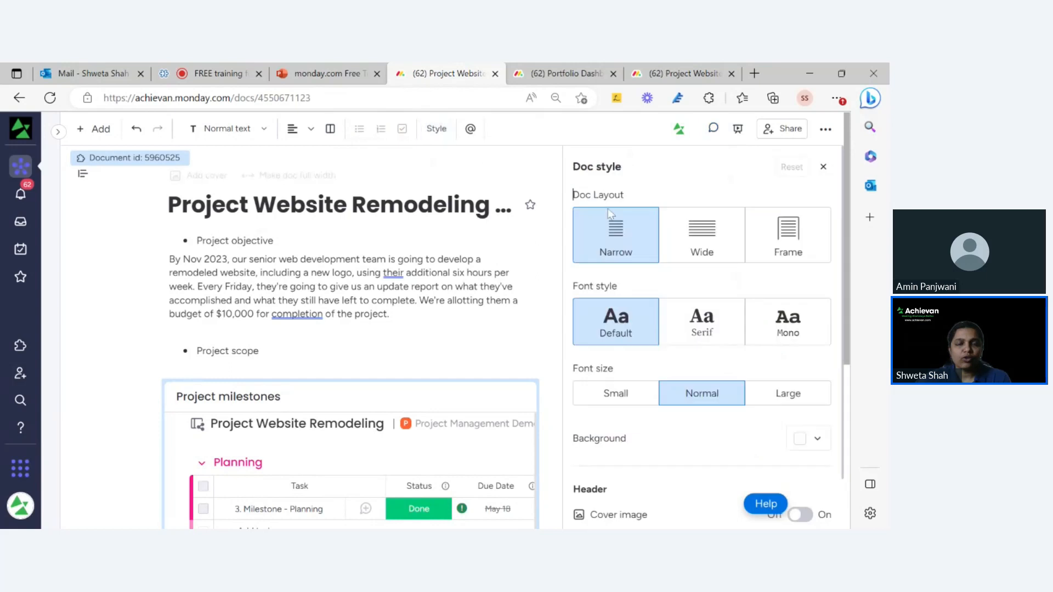
{"action": "mouse_move", "coordinate": [849, 240]}
{"action": "left_mouse_down"}
{"action": "mouse_move", "coordinate": [854, 273]}
{"action": "mouse_move", "coordinate": [848, 232]}
{"action": "left_mouse_up"}
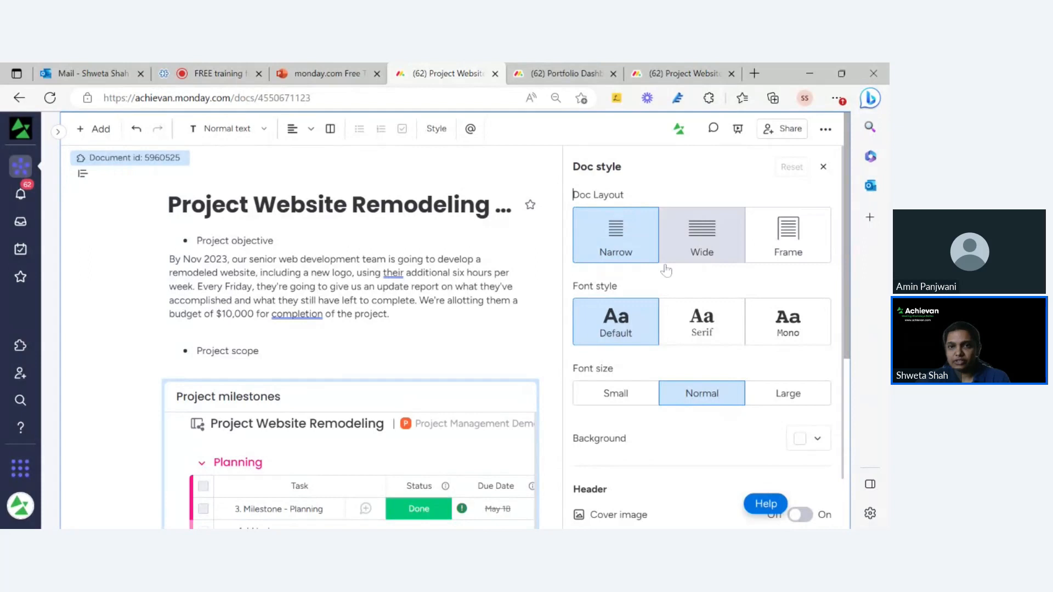
{"action": "scroll", "coordinate": [703, 293], "scroll_direction": "down", "scroll_amount": 1}
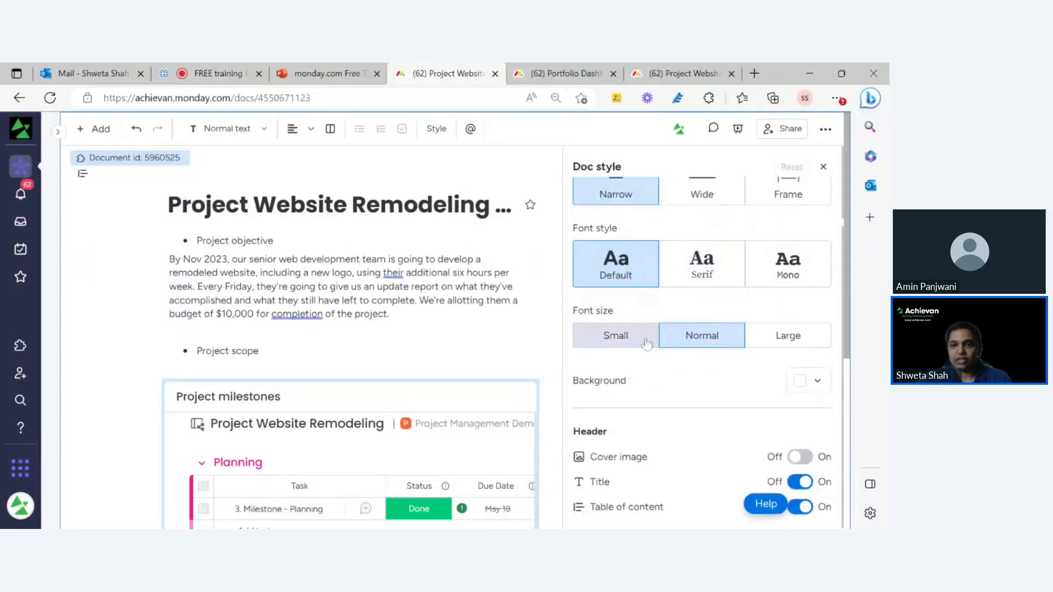
{"action": "left_click", "coordinate": [799, 458]}
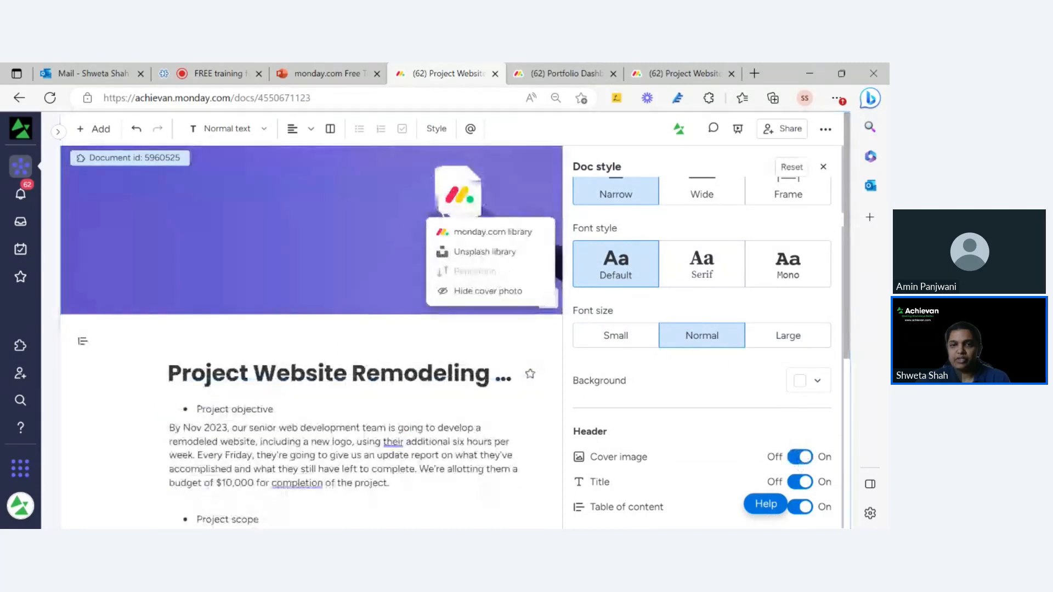
{"action": "left_click", "coordinate": [485, 236]}
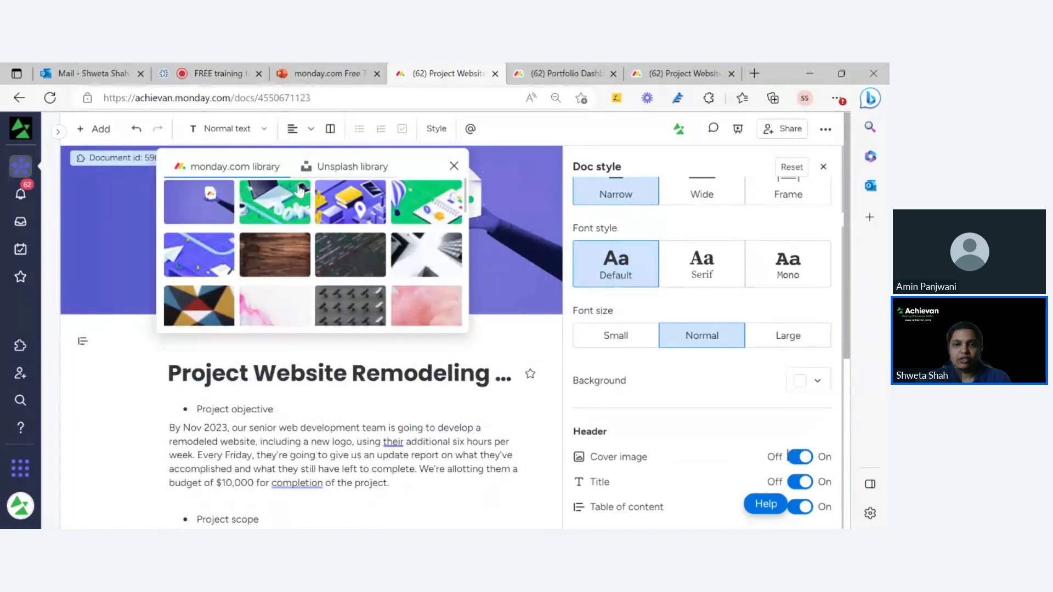
{"action": "left_click", "coordinate": [354, 314]}
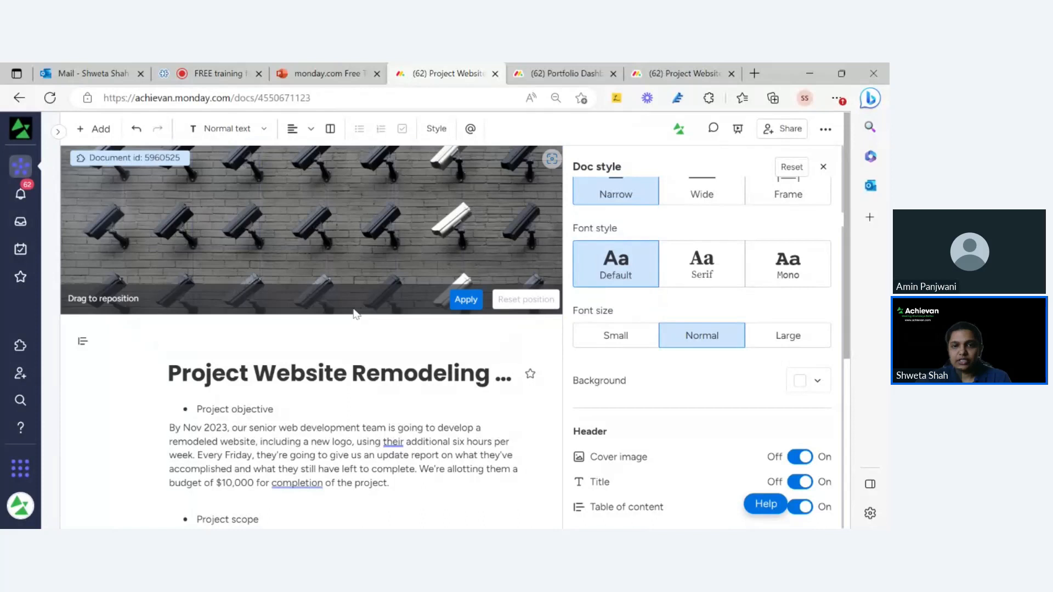
{"action": "left_click", "coordinate": [468, 302]}
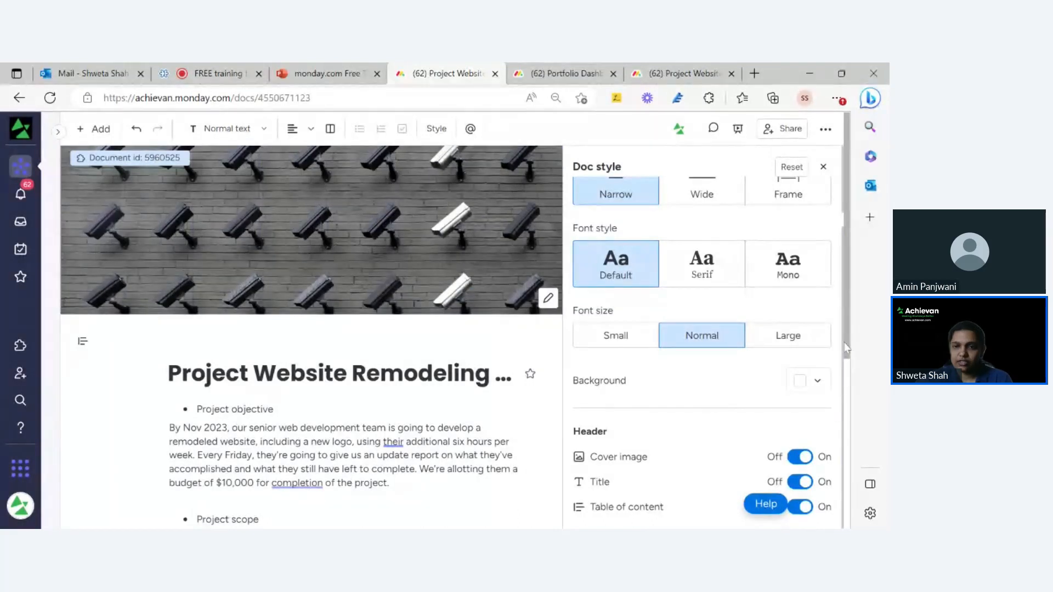
{"action": "scroll", "coordinate": [846, 347], "scroll_direction": "down", "scroll_amount": 6}
{"action": "left_click", "coordinate": [823, 167]}
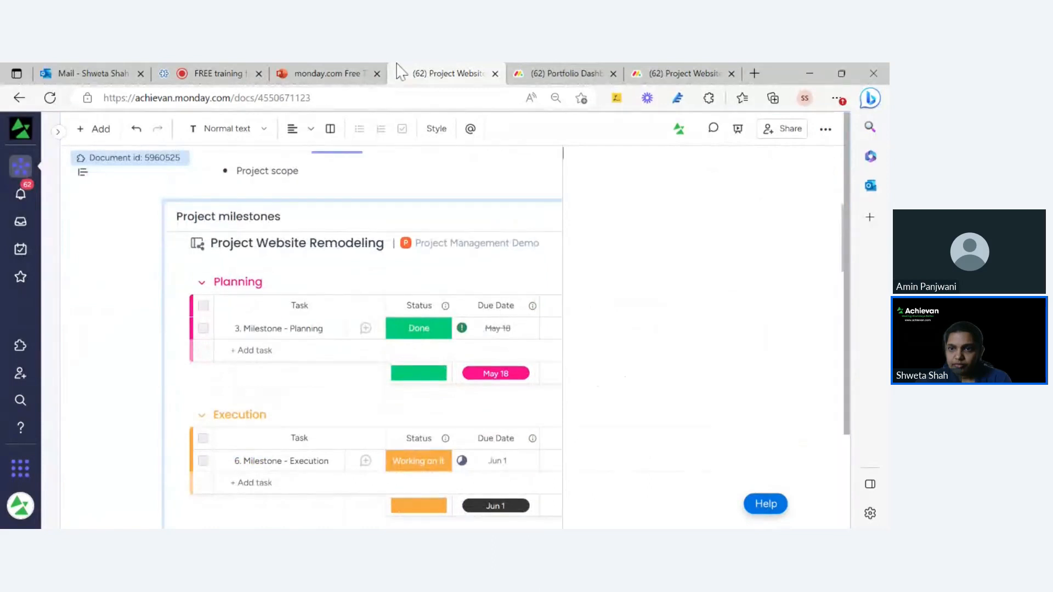
Make the Project scope line a Medium title checklist item.
{"action": "left_click", "coordinate": [299, 137]}
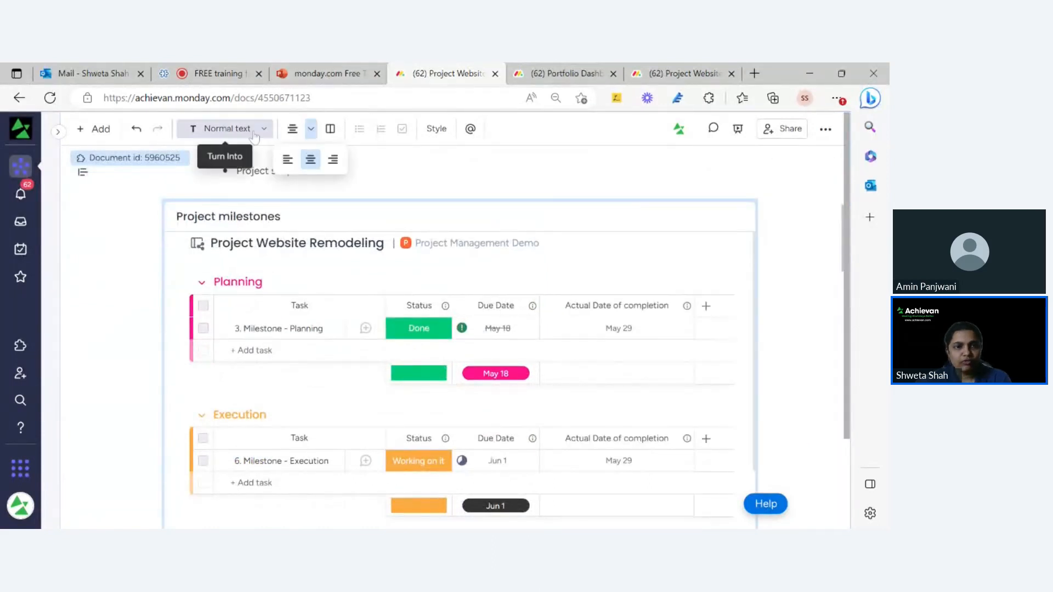
{"action": "left_click", "coordinate": [269, 171]}
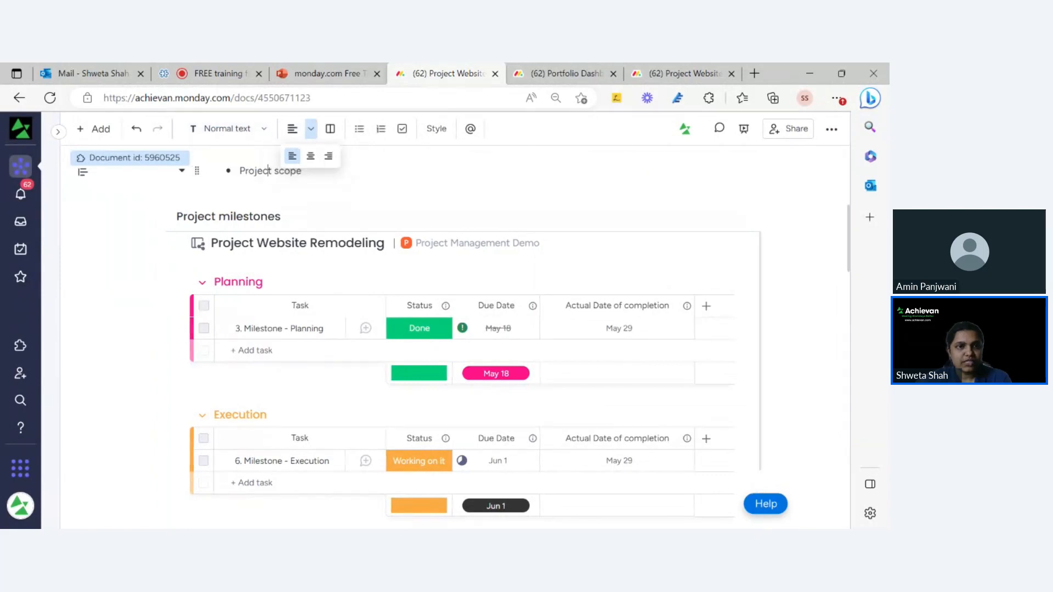
{"action": "triple_click", "coordinate": [269, 171]}
{"action": "left_click", "coordinate": [227, 128]}
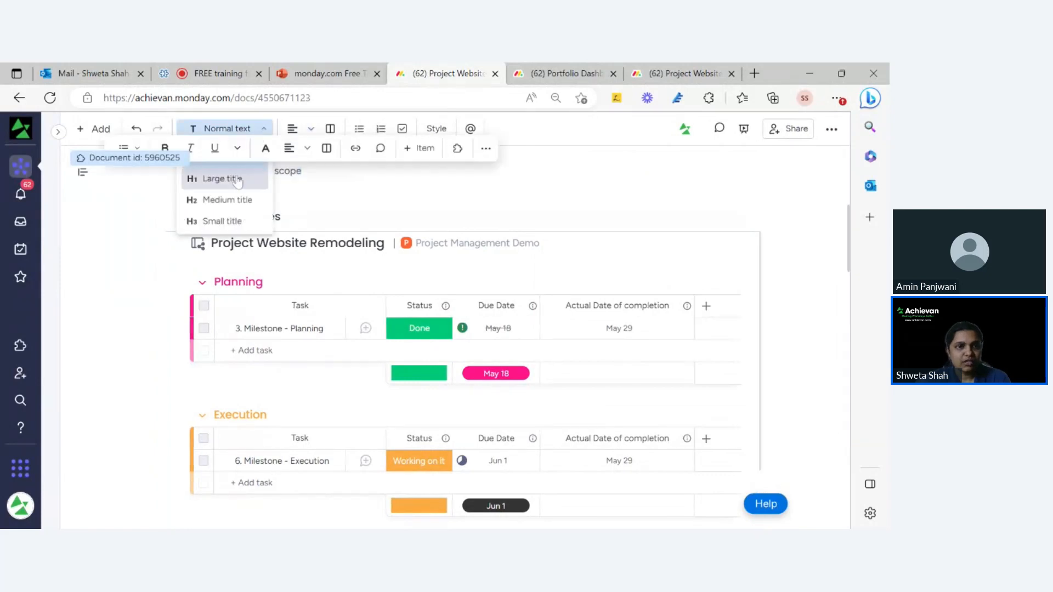
{"action": "left_click", "coordinate": [225, 199]}
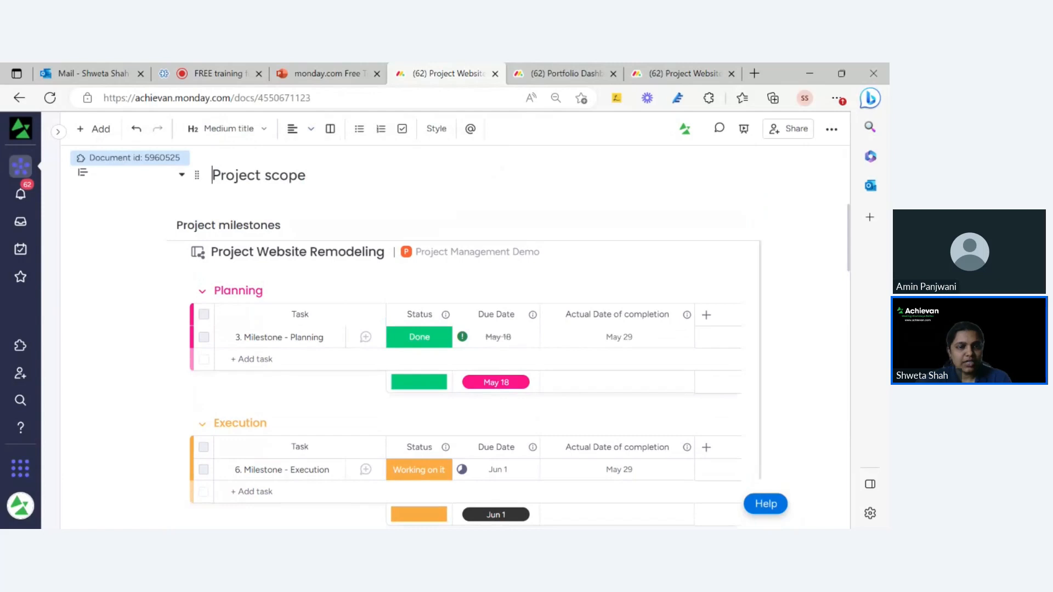
{"action": "left_click", "coordinate": [404, 133]}
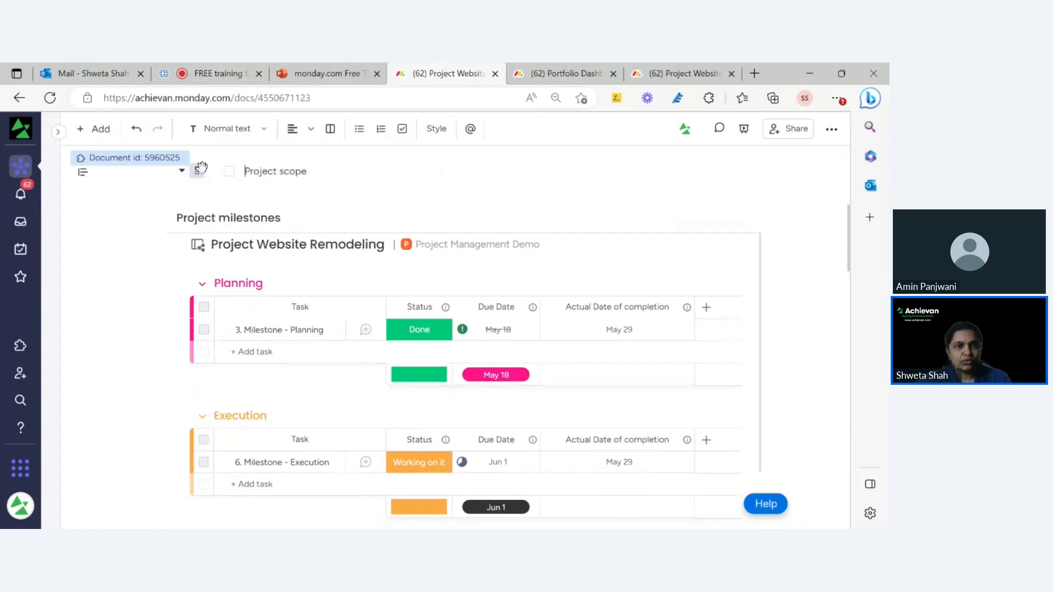
{"action": "scroll", "coordinate": [384, 274], "scroll_direction": "up", "scroll_amount": 6}
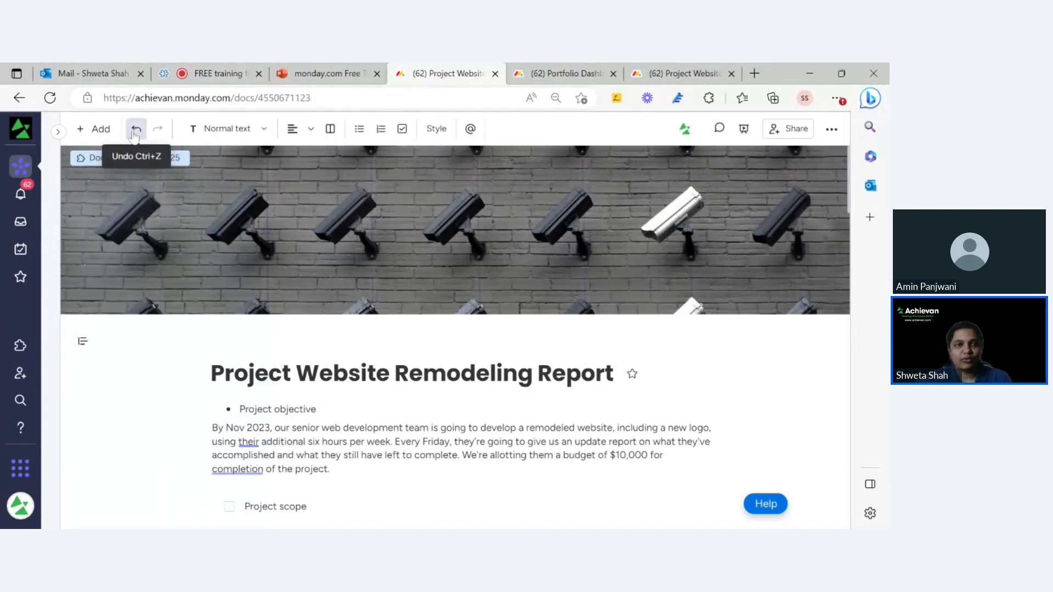
Check the report's Share settings, scroll through the doc, then reopen the Share dialog.
{"action": "left_click", "coordinate": [796, 132]}
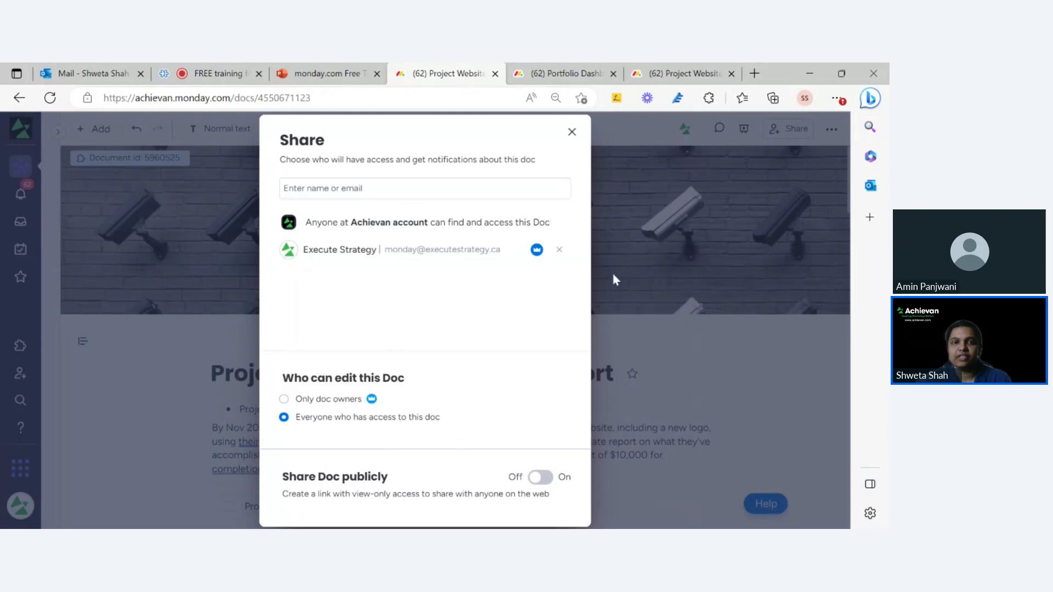
{"action": "left_click", "coordinate": [624, 329]}
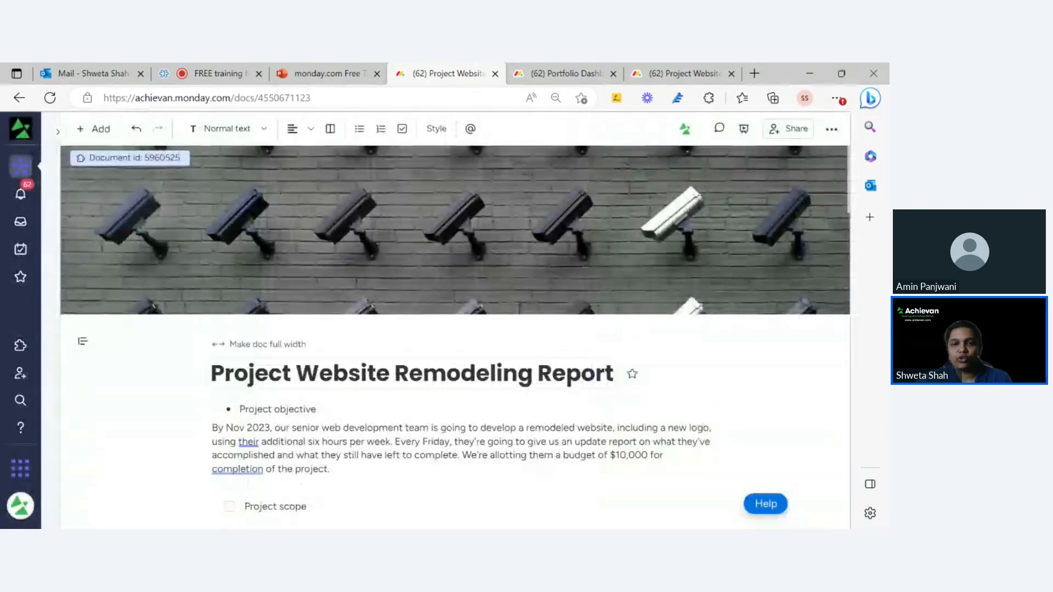
{"action": "scroll", "coordinate": [518, 328], "scroll_direction": "down", "scroll_amount": 4}
{"action": "left_click_drag", "start_coordinate": [851, 255], "coordinate": [825, 178]}
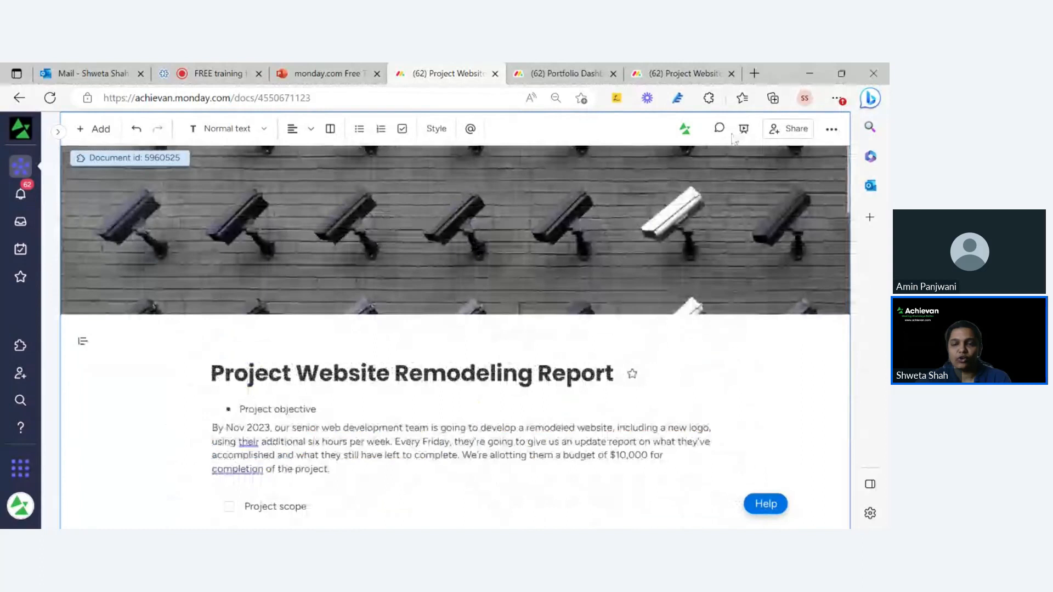
{"action": "left_click", "coordinate": [772, 137]}
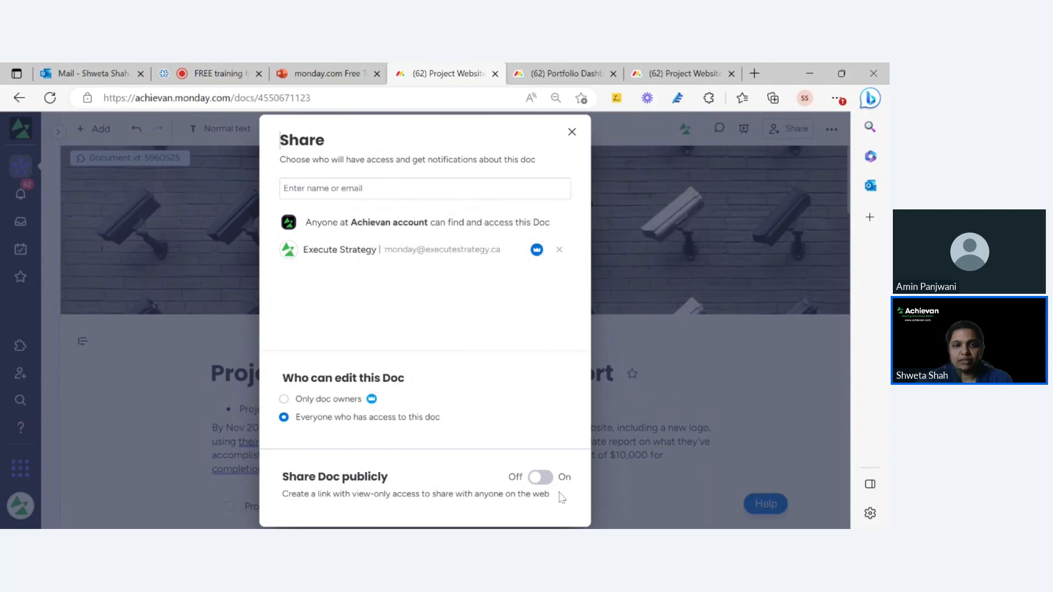
Give a teammate access by their e-mail, turn on public view-only sharing, and copy the link.
{"action": "left_click", "coordinate": [445, 193]}
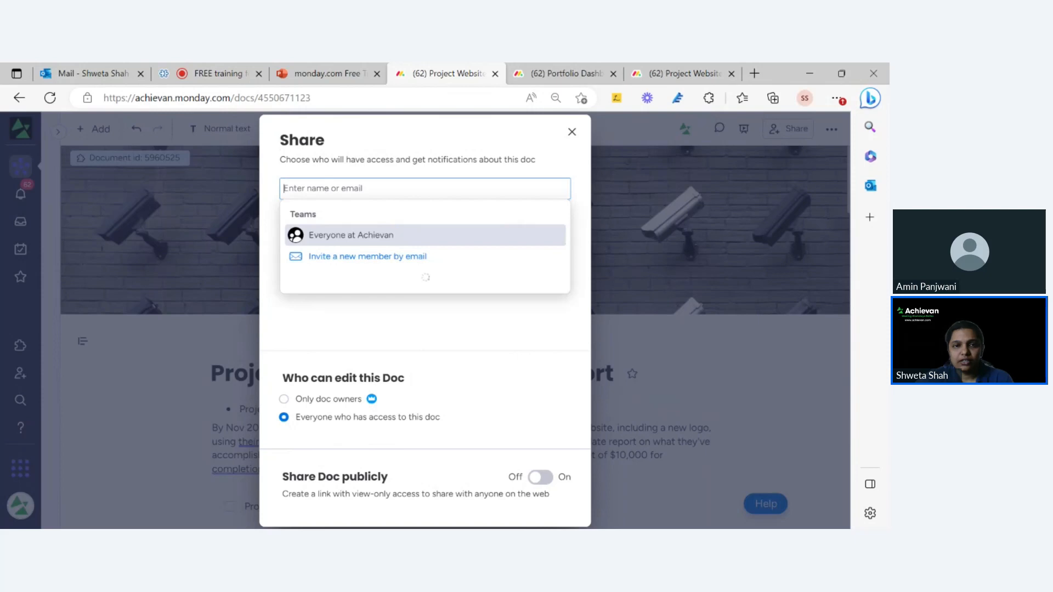
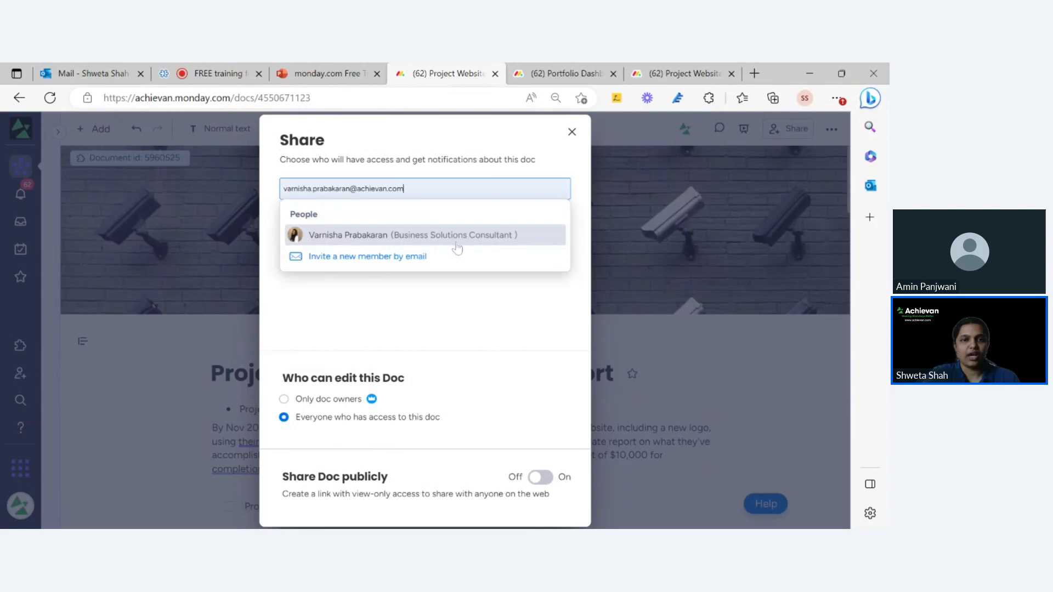
{"action": "left_click", "coordinate": [456, 249]}
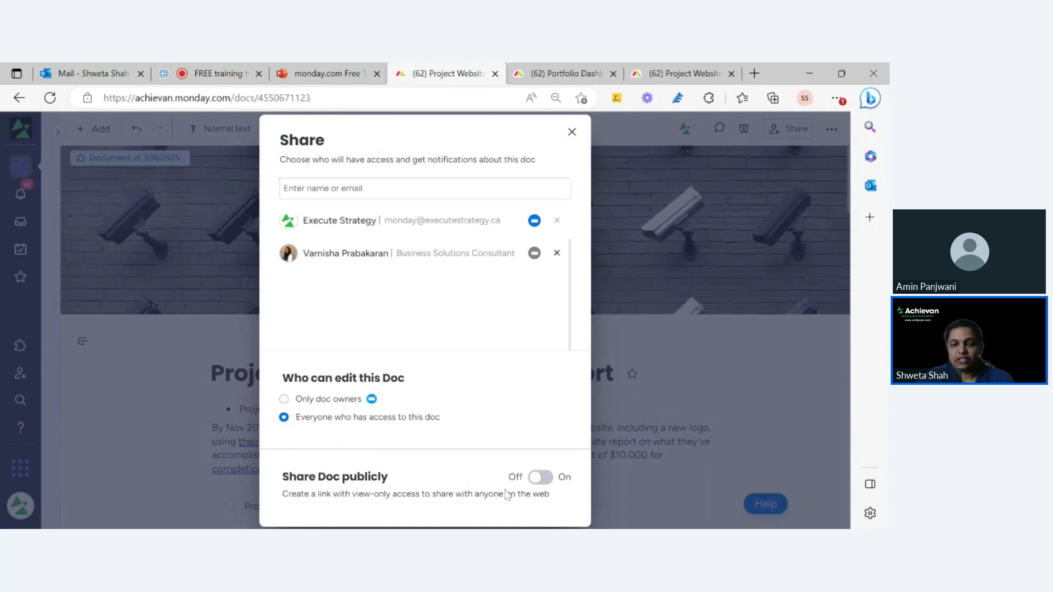
{"action": "left_click", "coordinate": [539, 478]}
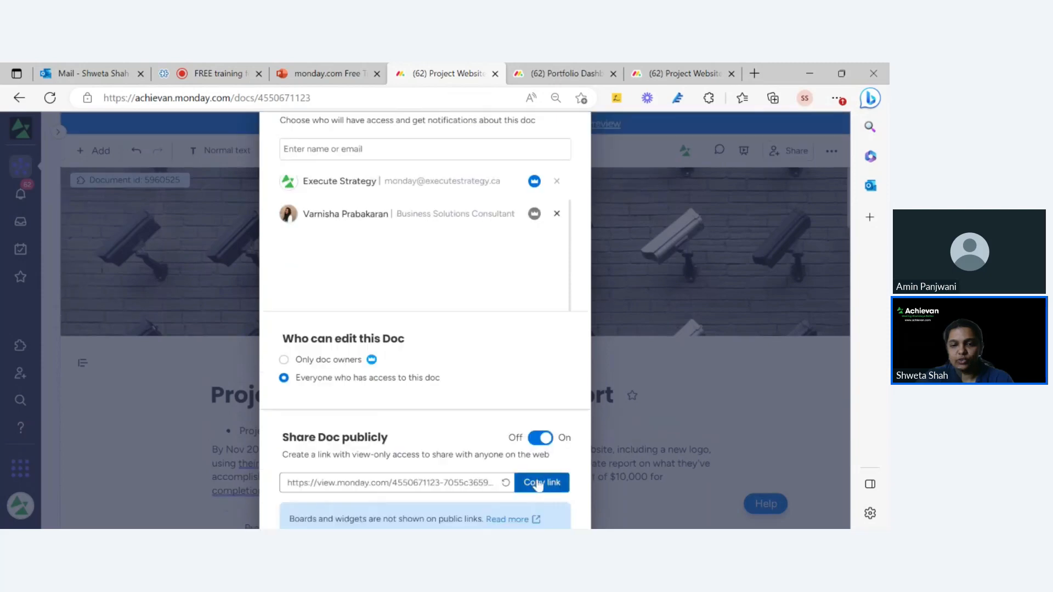
{"action": "left_click", "coordinate": [541, 486]}
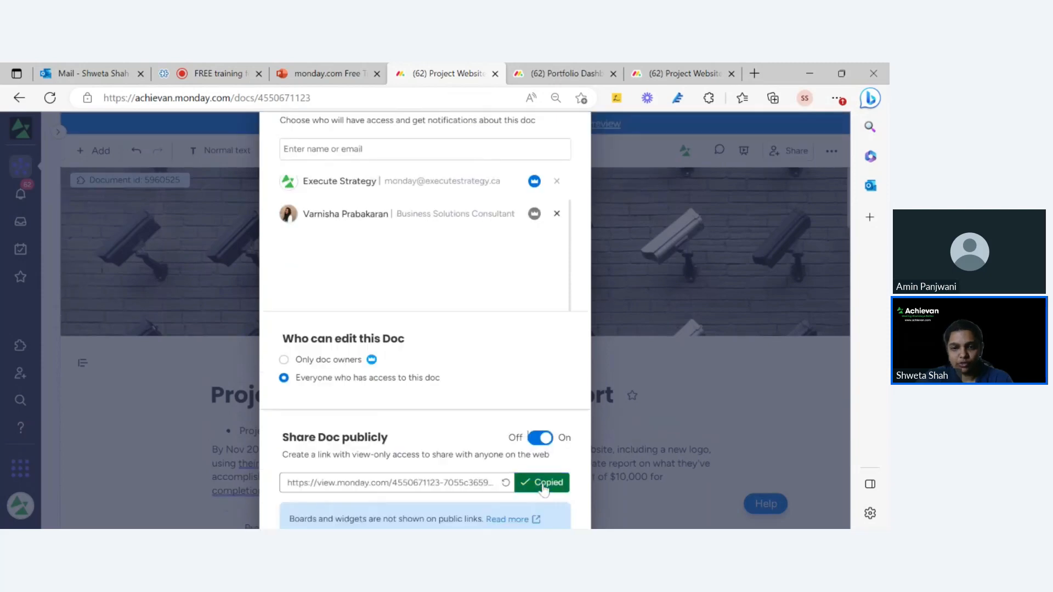